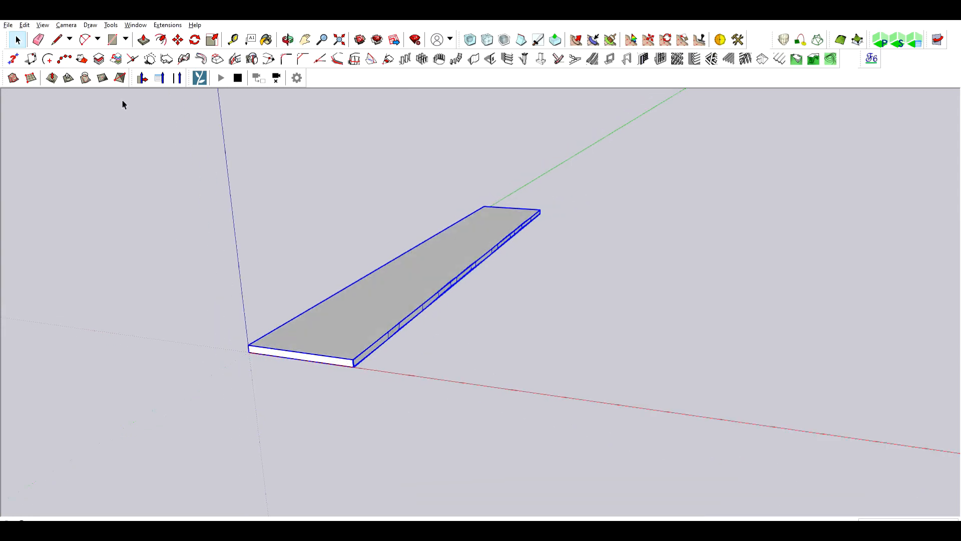
Copy the slab sideways along the red axis, leaving a gap between the two wavy long edges
left_click_drag(255, 351, 425, 376, "ctrl")
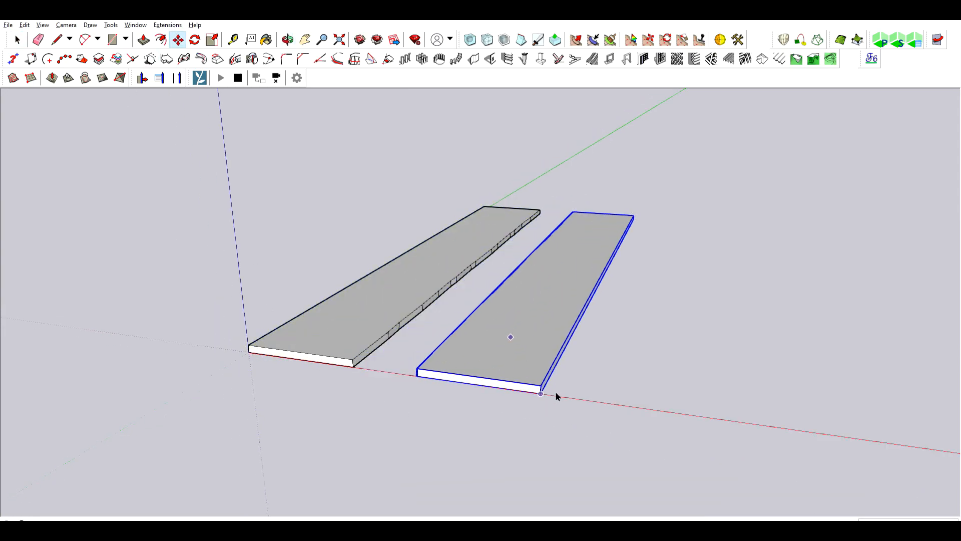
scroll(440, 387, "up", 2)
left_click(417, 369)
Open the copied slab and narrow it by pushing in its straight outer side with Push/Pull
middle_click_drag(393, 361, 381, 290)
middle_click_drag(381, 291, 621, 298, "shift")
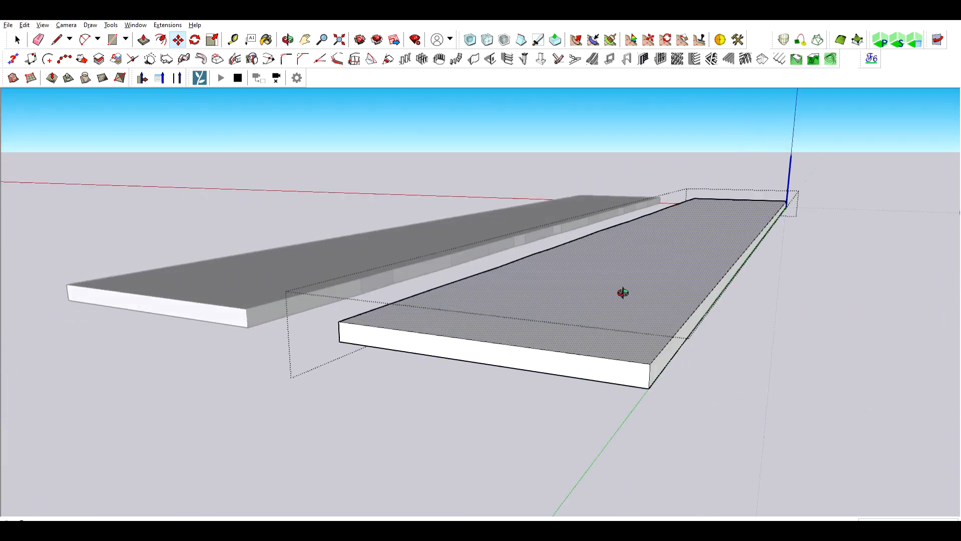
key("p")
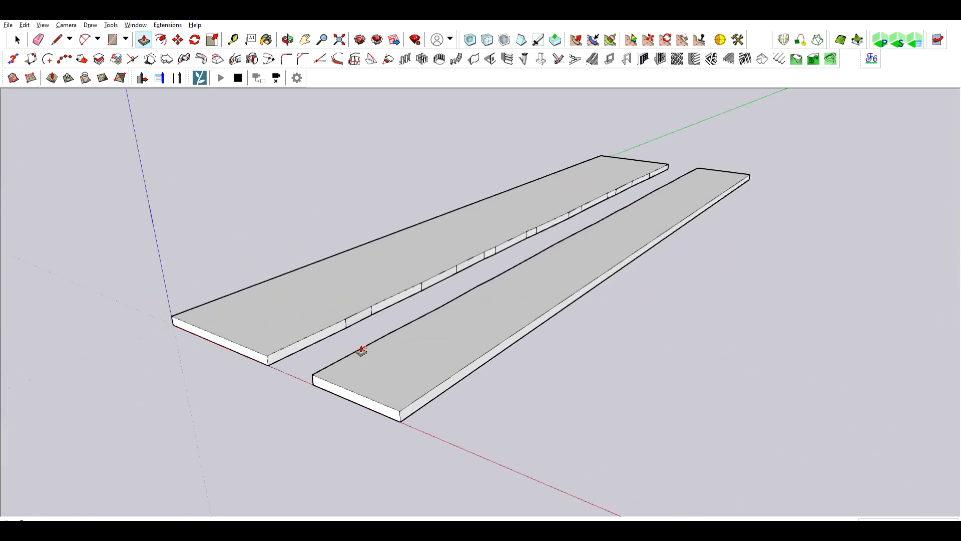
middle_click_drag(360, 349, 449, 382)
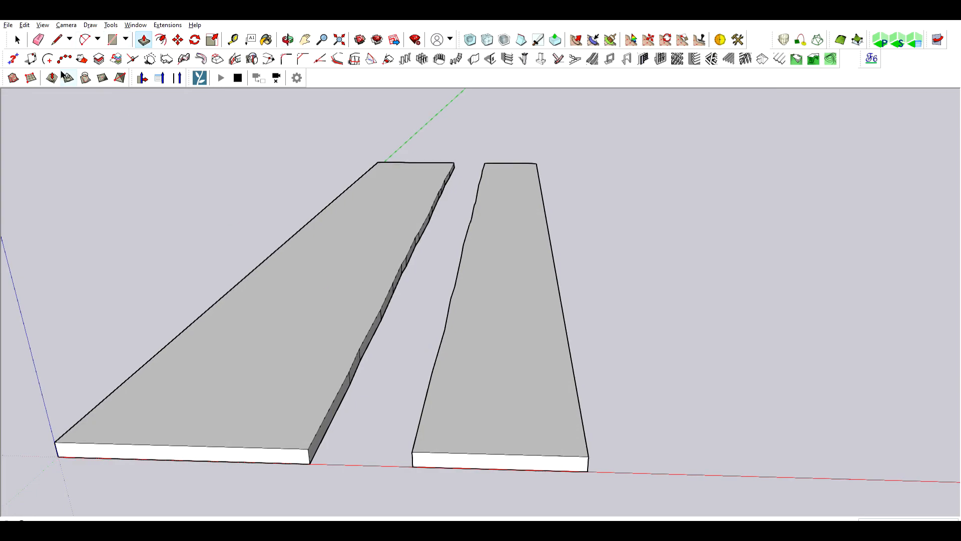
Create a sandbox terrain grid that fills the gap between the two slabs along their full length
key("l")
scroll(298, 471, "up", 3)
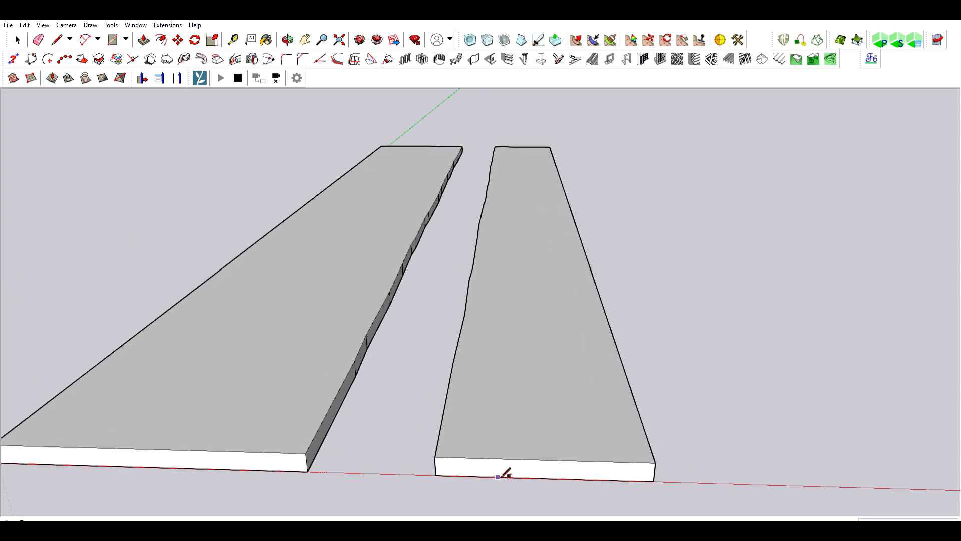
scroll(498, 398, "down", 2)
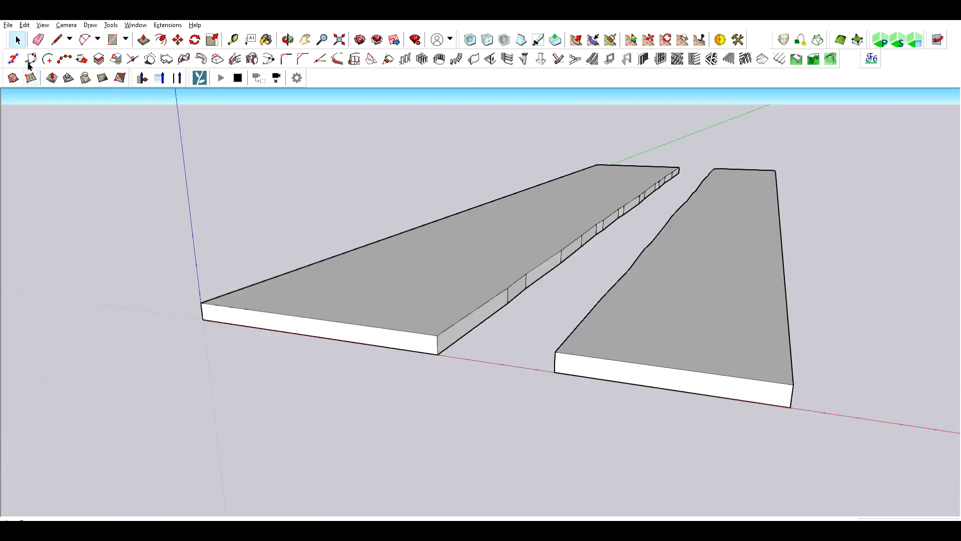
middle_click_drag(610, 349, 150, 305)
middle_click_drag(392, 279, 441, 300)
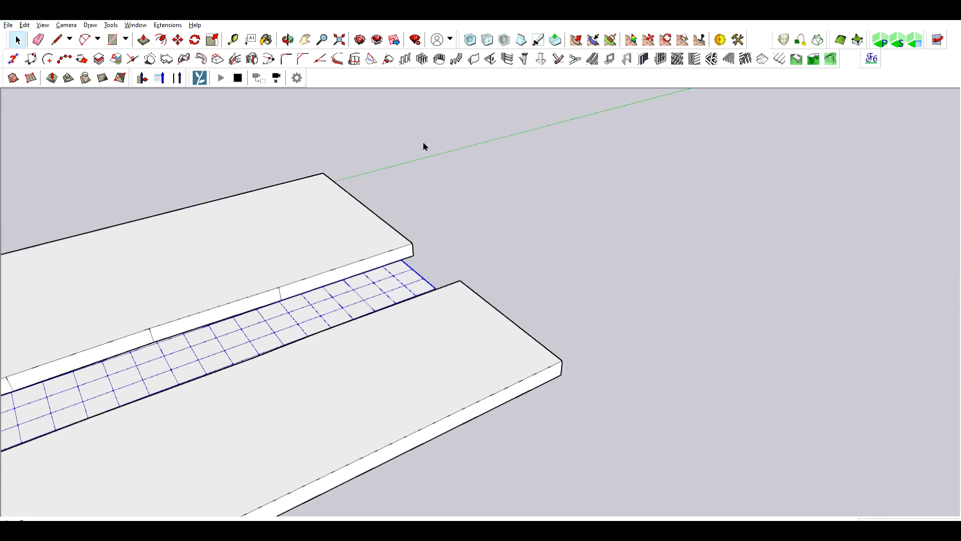
middle_click_drag(419, 242, 501, 343)
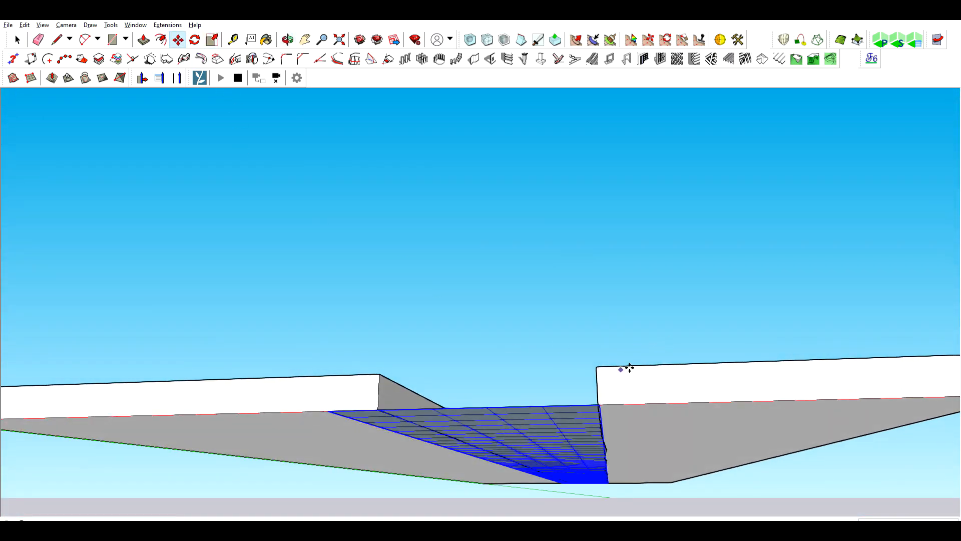
Raise the terrain grid vertically to sit just below the slabs' top surface
left_click(651, 367)
middle_click_drag(597, 368, 326, 321)
left_click(312, 319)
left_click(320, 288)
Copy the terrain grid downward twice to make three closely stacked layers between the slabs
scroll(315, 291, "up", 4)
scroll(301, 285, "up", 2)
left_click(304, 270)
left_click(305, 246)
scroll(305, 249, "up", 1)
left_click_drag(306, 249, 305, 268, "ctrl")
scroll(408, 307, "down", 5)
scroll(547, 336, "up", 1)
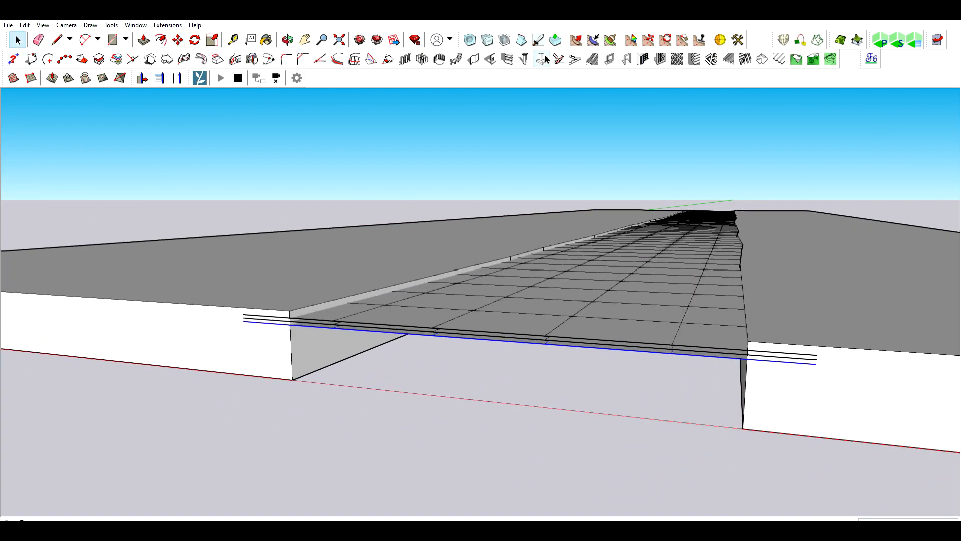
Paint the three terrain layers from top to bottom with grass, pebble and brown stone textures
key("b")
left_click(426, 302)
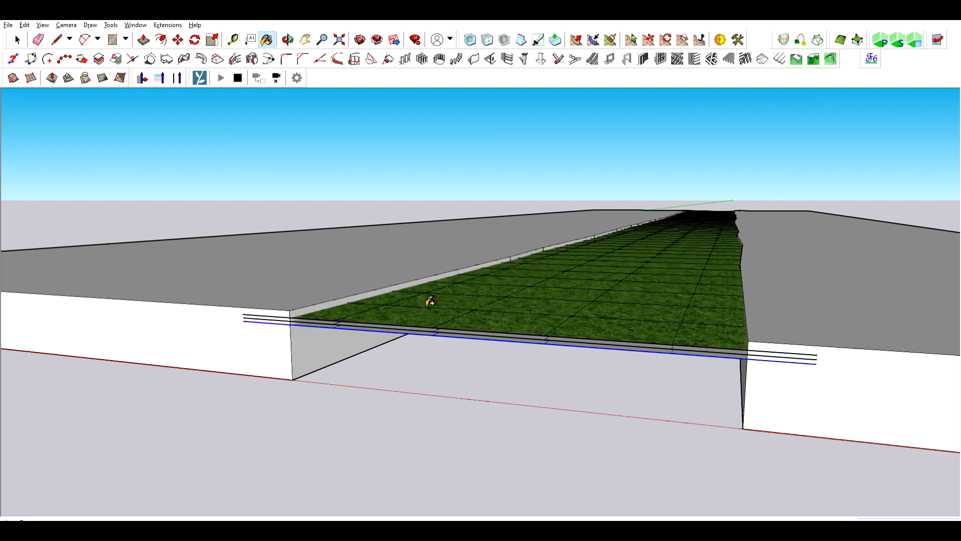
scroll(293, 334, "up", 3)
scroll(330, 315, "up", 2)
left_click(320, 303)
scroll(314, 330, "up", 2)
left_click(305, 287)
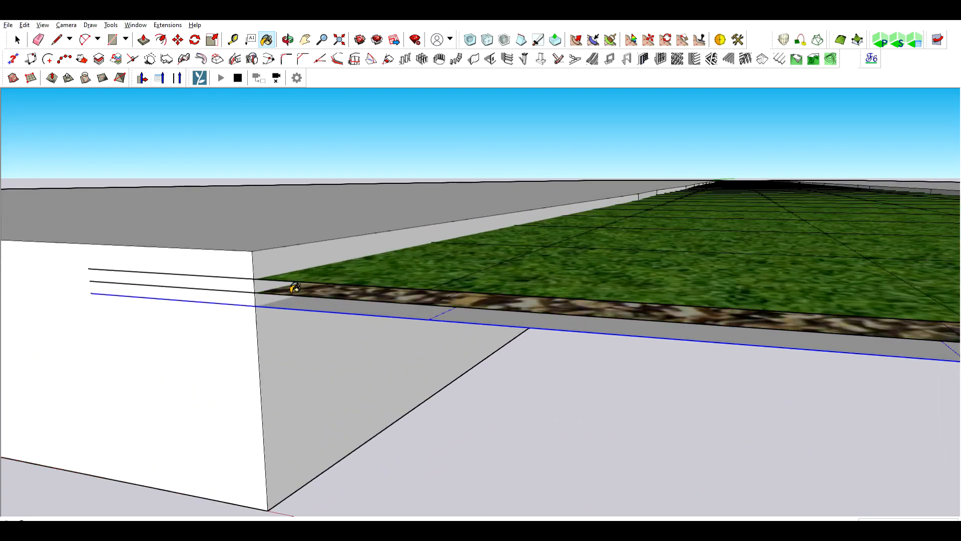
key("space")
scroll(370, 320, "up", 2)
scroll(170, 300, "up", 2)
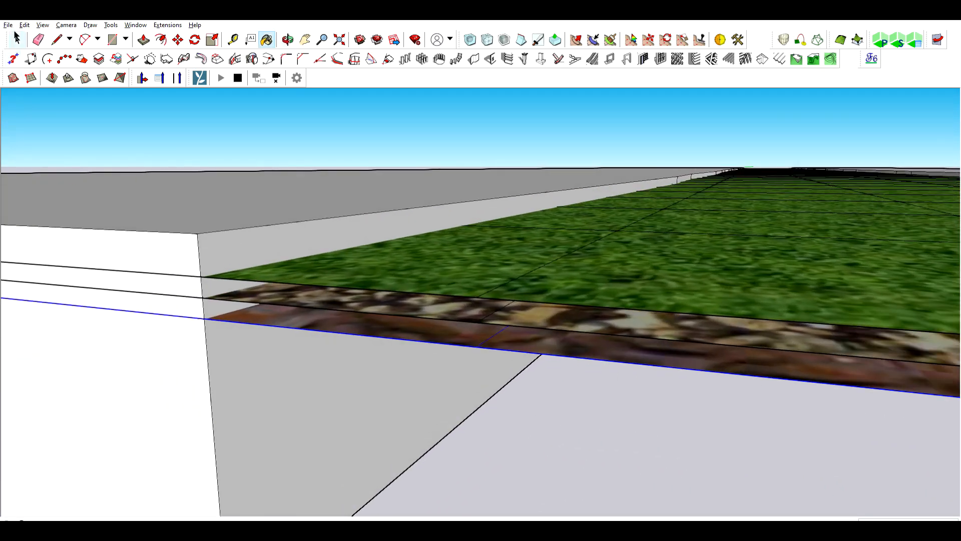
Raise the pebble layer vertically, closer to the underside of the grass layer
key("m")
scroll(170, 307, "up", 1)
left_click(169, 282)
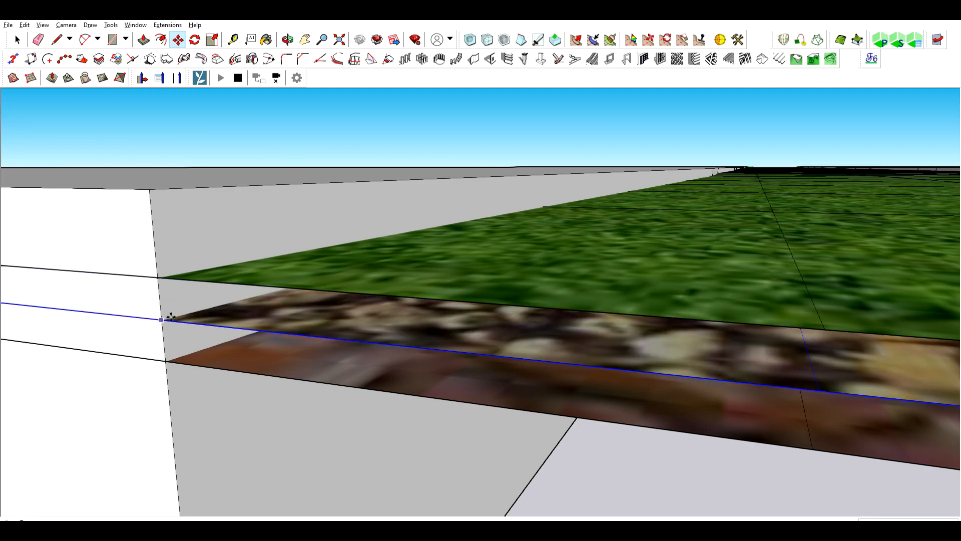
key("Escape")
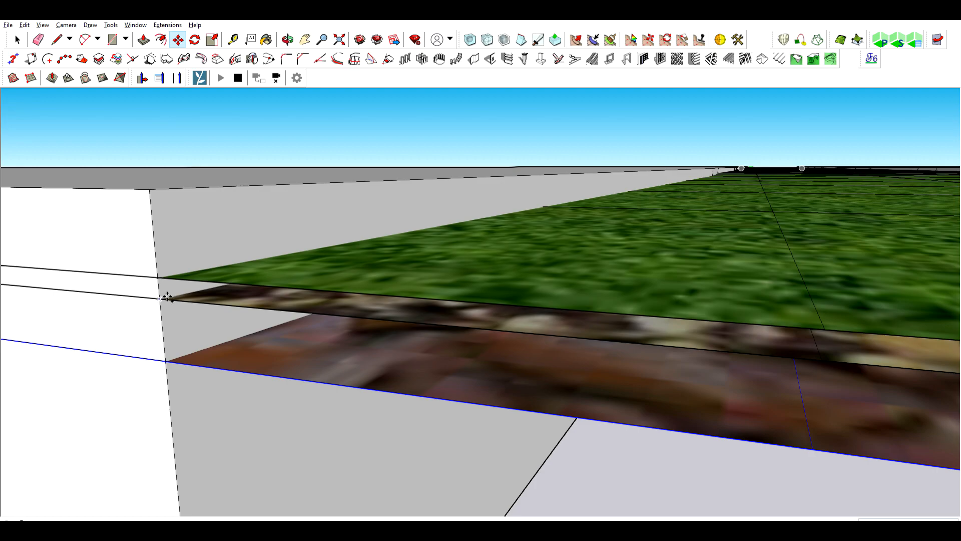
Raise the brown stone layer vertically to close the gap under the pebble layer
left_click(168, 296)
key("ctrl")
left_click(167, 278)
left_click(167, 300)
key("ctrl")
left_click(167, 278)
scroll(215, 344, "down", 5)
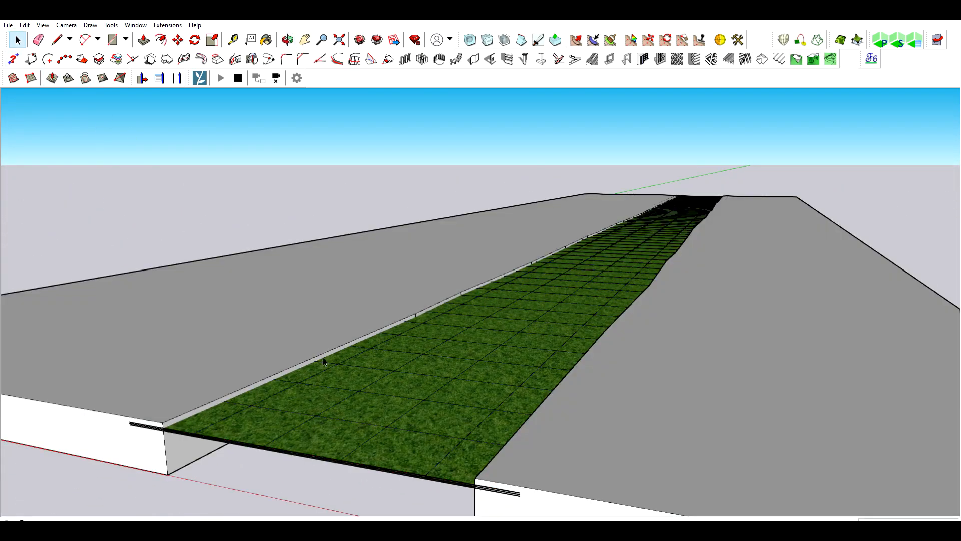
Open the grass layer for editing and try to raise a Smoove mound near its front end
scroll(194, 219, "up", 2)
middle_click_drag(193, 219, 192, 224)
middle_click_drag(370, 357, 325, 345)
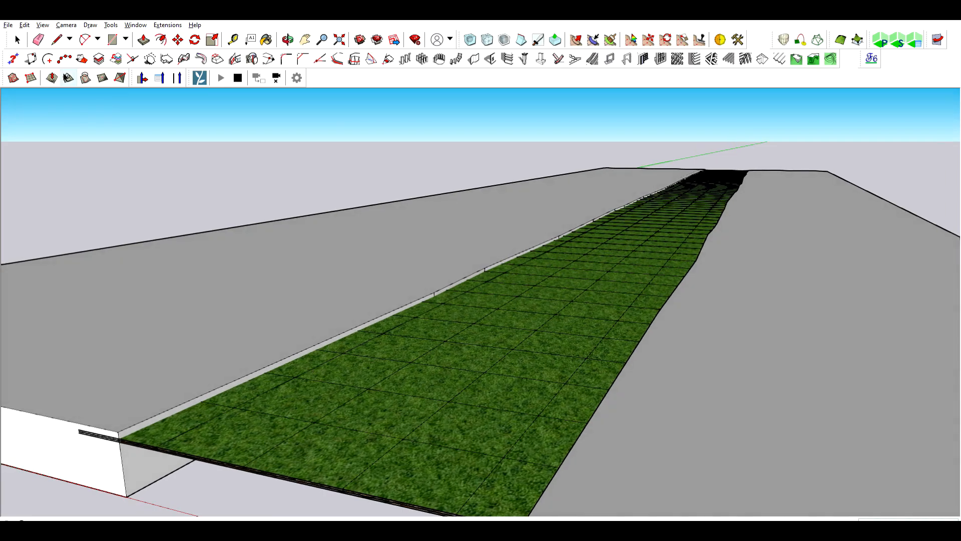
middle_click_drag(345, 392, 347, 385)
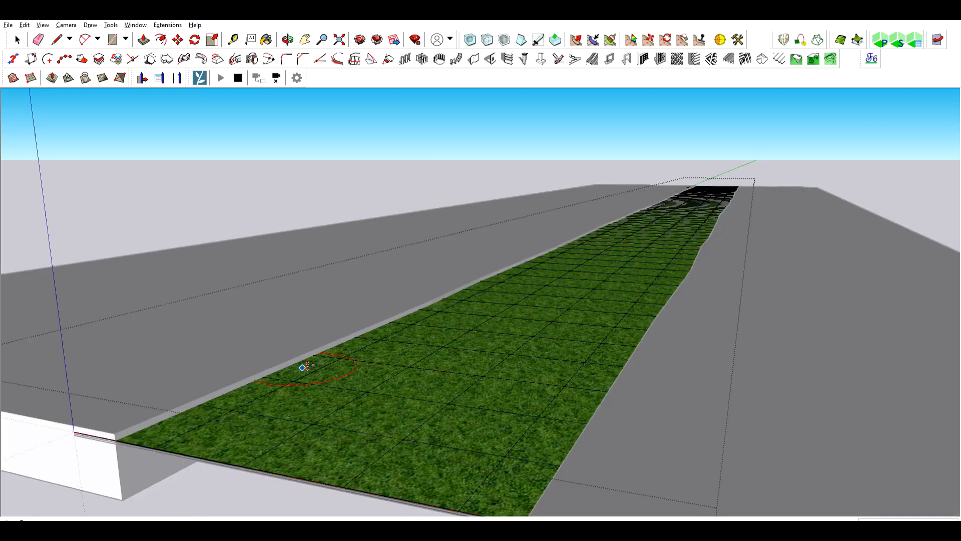
left_click(289, 380)
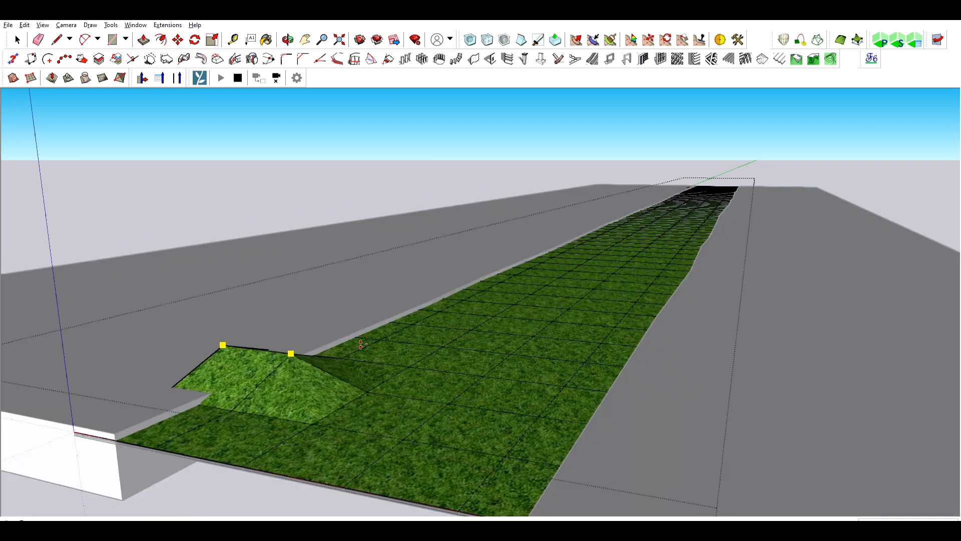
key("Escape")
Use Smoove to vary the height of the grass terrain farther along the strip
middle_click_drag(353, 347, 401, 354)
scroll(424, 308, "up", 2)
middle_click_drag(497, 291, 378, 324)
left_click(536, 271)
middle_click_drag(537, 261, 426, 332)
key("Escape")
scroll(569, 266, "up", 2)
left_click(569, 266)
Sink a patch of the grass terrain near the strip's front end with Smoove to expose the layer beneath
middle_click_drag(568, 295, 533, 271)
scroll(489, 272, "up", 2)
left_click(493, 279)
scroll(500, 278, "down", 4)
middle_click_drag(504, 320, 407, 407)
scroll(442, 392, "up", 1)
left_click(365, 392)
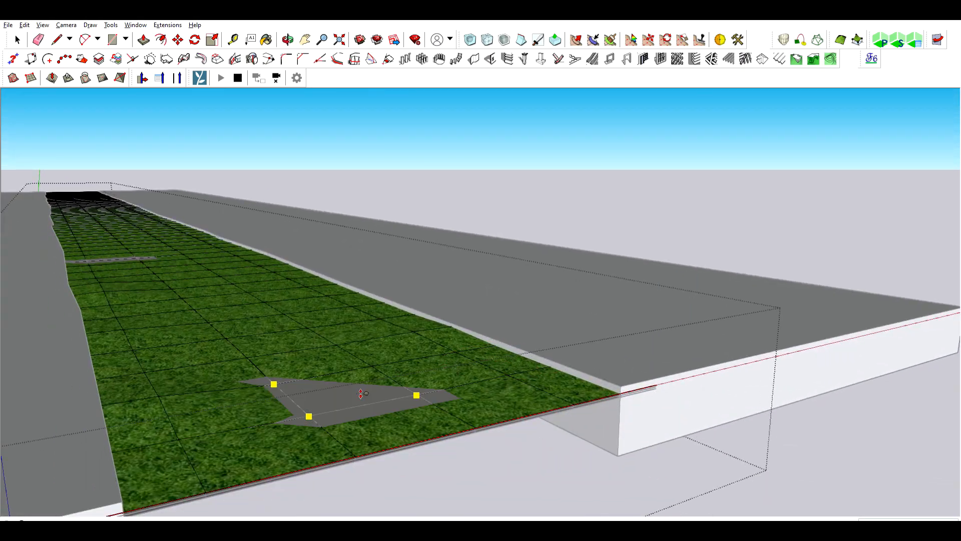
left_click(365, 307)
Sculpt more shallow height changes into the grass with Smoove beyond the front patch
middle_click_drag(365, 306, 473, 306)
scroll(474, 306, "up", 2)
left_click(584, 338)
left_click(341, 344)
left_click(350, 335)
scroll(358, 332, "down", 2)
left_click(360, 332)
left_click(364, 325)
Continue sculpting uneven patches along the middle of the grass strip with Smoove
scroll(364, 324, "down", 2)
middle_click_drag(468, 346, 416, 361)
scroll(564, 265, "up", 2)
left_click(565, 272)
scroll(503, 241, "up", 3)
left_click(467, 250)
middle_click_drag(466, 249, 635, 336)
left_click(635, 337)
left_click(635, 337)
Adjust the grass height along the slab edge with Smoove and finish editing the terrain
scroll(564, 324, "down", 1)
middle_click_drag(564, 324, 411, 286)
scroll(334, 279, "down", 3)
middle_click_drag(335, 279, 200, 283)
scroll(433, 290, "up", 2)
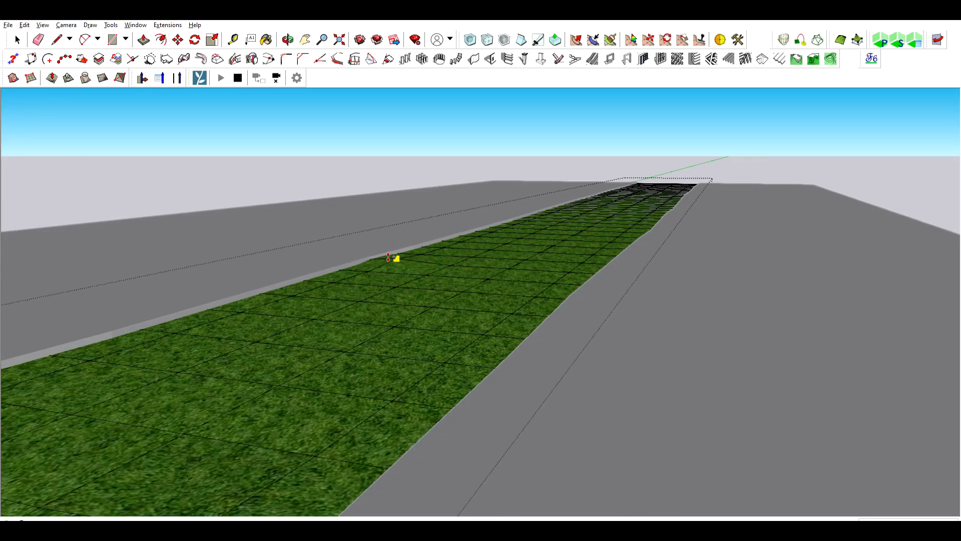
left_click(277, 317)
left_click(277, 317)
scroll(520, 251, "down", 3)
middle_click_drag(467, 279, 511, 258)
scroll(441, 343, "down", 3)
middle_click_drag(346, 178, 392, 323)
key("space")
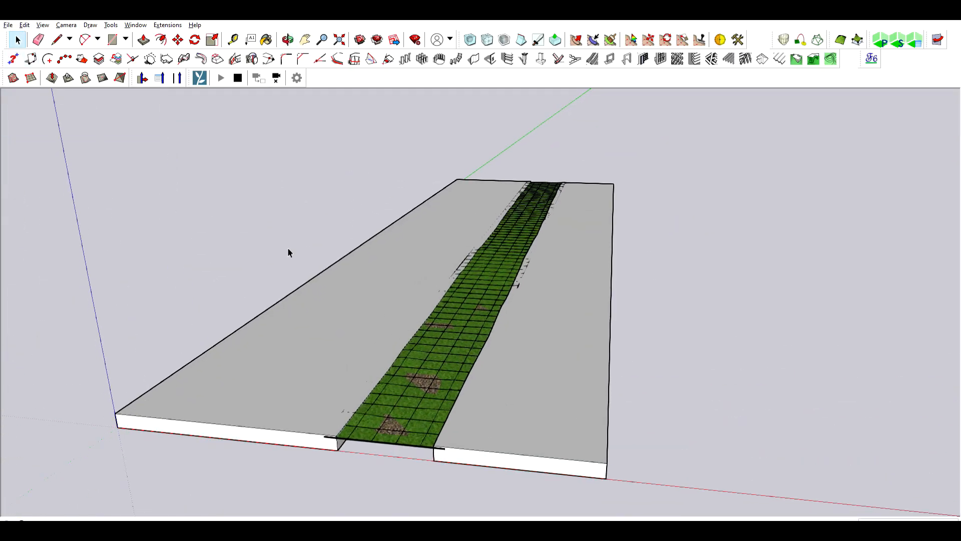
Insert the metal railing with the dark base and place it on the wider slab's outer edge
middle_click_drag(211, 216, 100, 220)
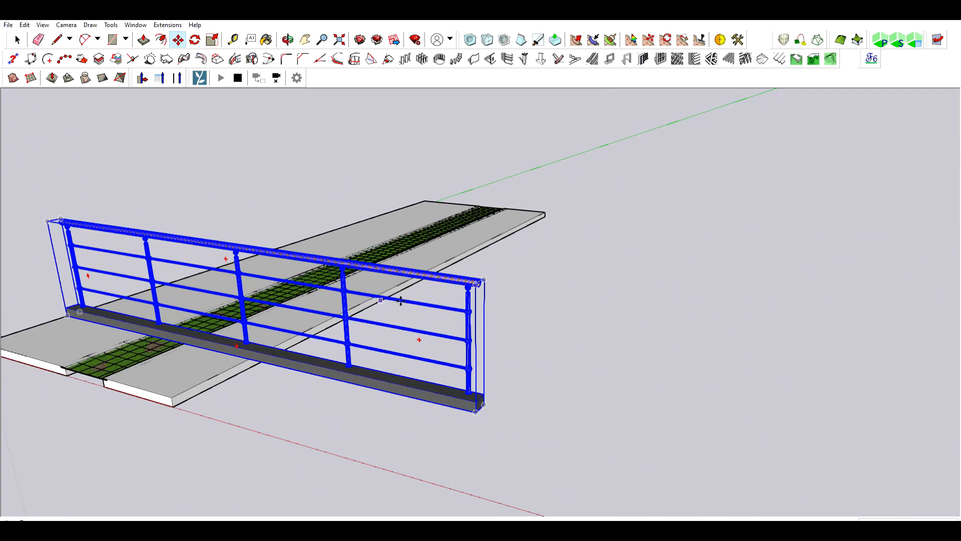
scroll(122, 275, "down", 3)
scroll(122, 275, "up", 5)
scroll(170, 263, "up", 5)
key("l")
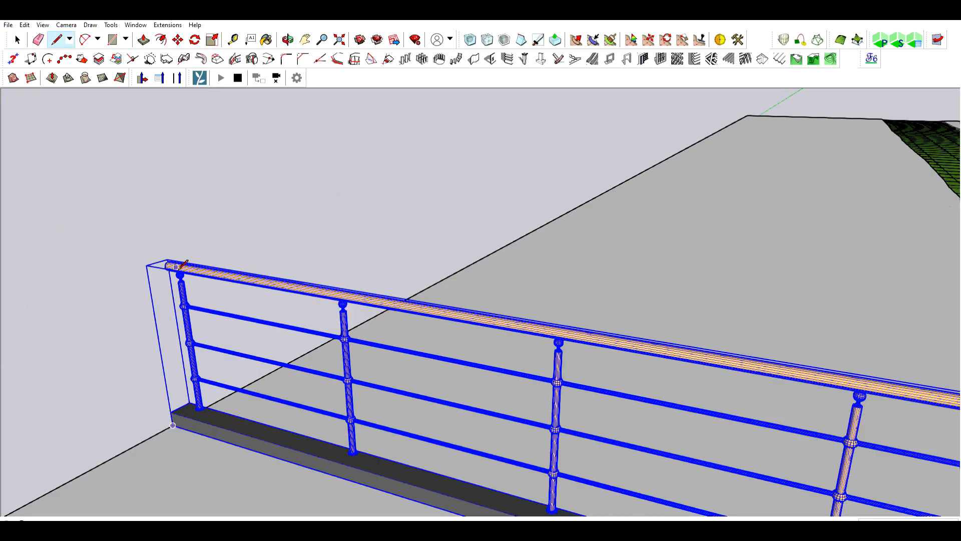
scroll(180, 427, "down", 5)
scroll(128, 332, "up", 4)
scroll(127, 333, "down", 3)
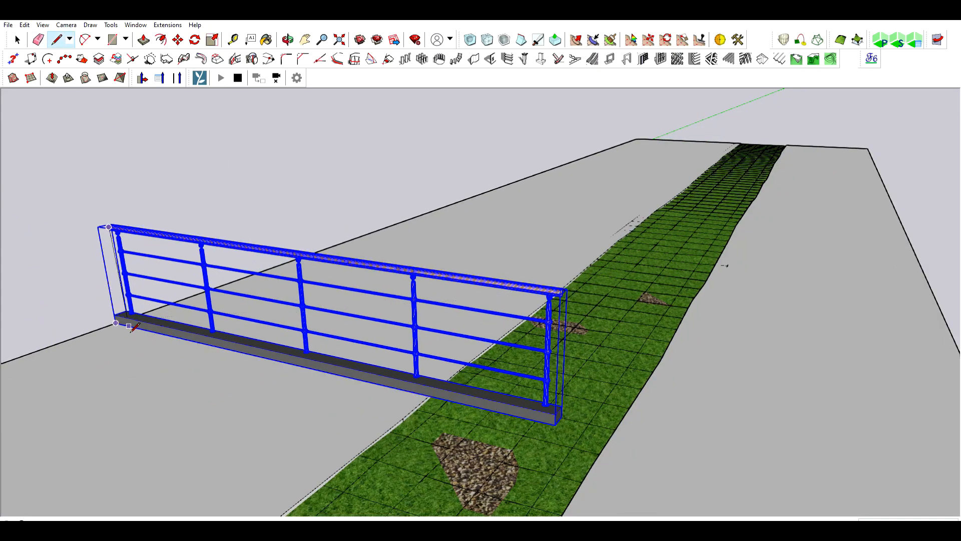
scroll(127, 332, "up", 2)
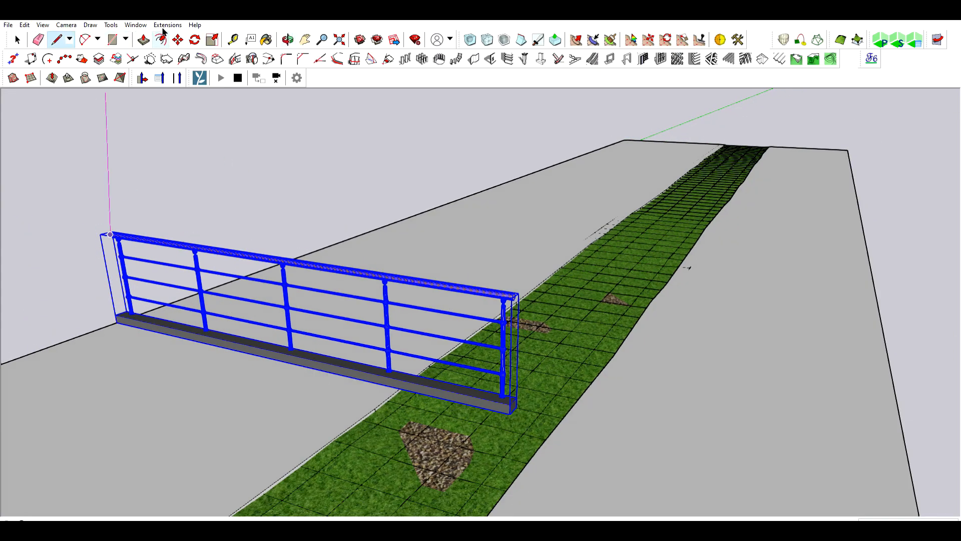
Rotate the railing to run along the outer long edge of the wider slab
left_click(199, 361)
left_click(245, 297)
key("s")
scroll(361, 175, "down", 5)
scroll(253, 221, "up", 5)
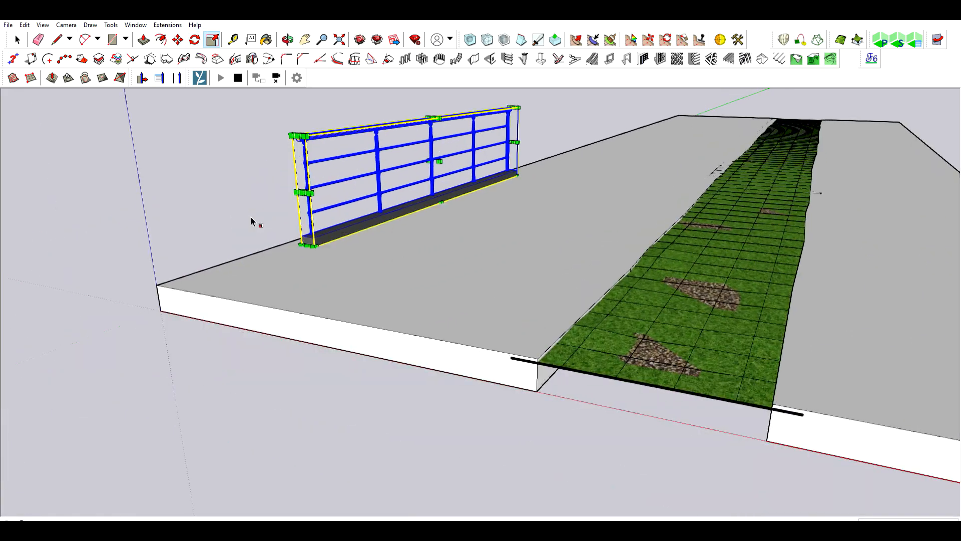
Move the railing by its base corner to the wider slab's outer front corner
key("m")
middle_click_drag(251, 220, 261, 231)
left_click(295, 233)
left_click(148, 281)
Copy the railing end to end along the wider slab's outer edge to form a continuous row
left_click(149, 281)
key("ctrl")
scroll(442, 160, "up", 3)
middle_click_drag(442, 161, 270, 345, "shift")
left_click(280, 344)
key("ctrl")
middle_click_drag(480, 221, 408, 292)
scroll(408, 292, "up", 2)
left_click(485, 236)
middle_click_drag(485, 236, 415, 258)
scroll(458, 270, "down", 3)
scroll(458, 270, "down", 1)
left_click(309, 218, "ctrl")
Scale the railing at the far end lengthwise so the row ends at the slab's back corner
scroll(689, 182, "up", 3)
middle_click_drag(666, 225, 441, 225, "shift")
scroll(441, 225, "up", 1)
key("s")
scroll(568, 205, "up", 1)
middle_click_drag(601, 231, 570, 220)
left_click(563, 196)
left_click(712, 226)
middle_click_drag(713, 225, 521, 236)
scroll(655, 215, "down", 3)
left_click(561, 295)
middle_click_drag(561, 295, 421, 284)
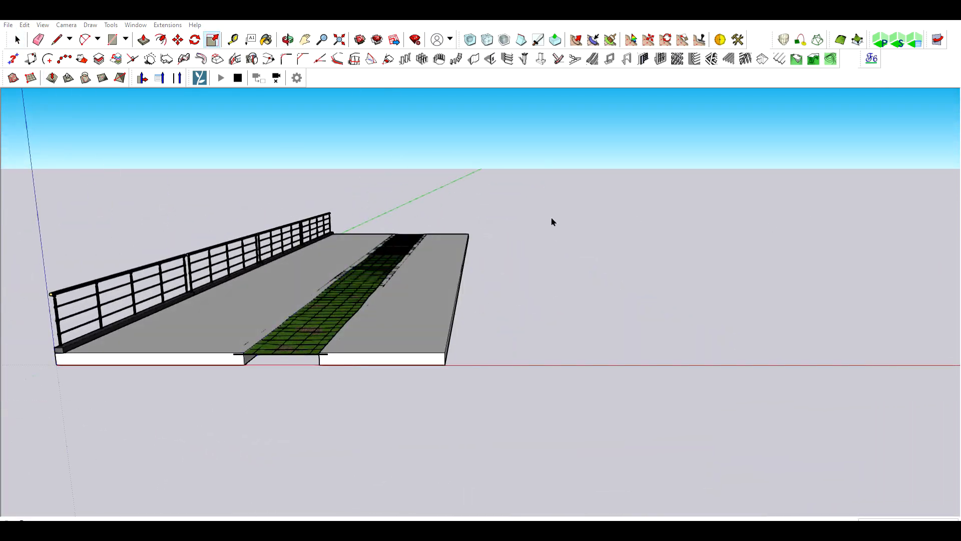
Paste the stone wall segment and position it at the outer front corner of the narrower slab
key("ctrl+v")
left_click(399, 326)
scroll(401, 328, "up", 2)
middle_click_drag(435, 351, 546, 400)
scroll(521, 381, "up", 2)
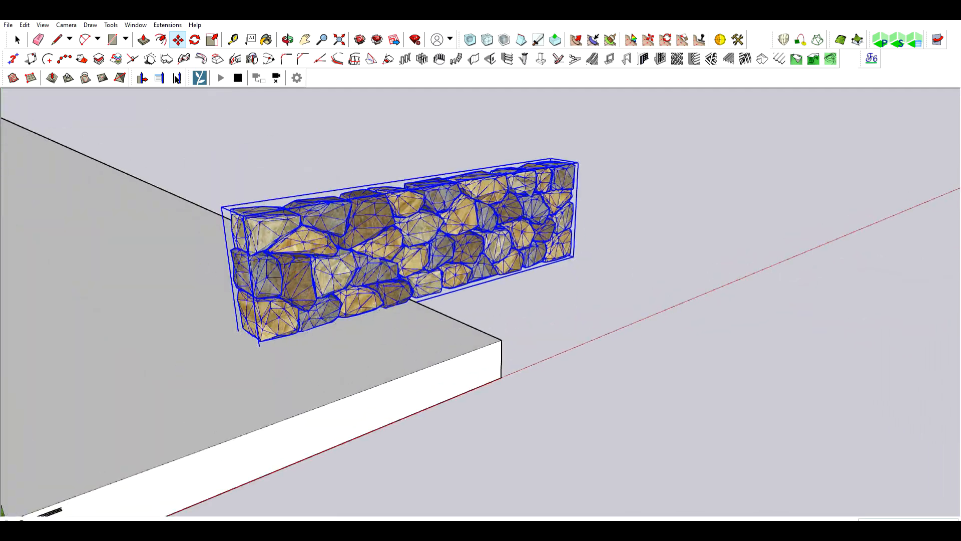
left_click(307, 355)
left_click(273, 387)
scroll(295, 370, "down", 2)
middle_click_drag(301, 335, 381, 350)
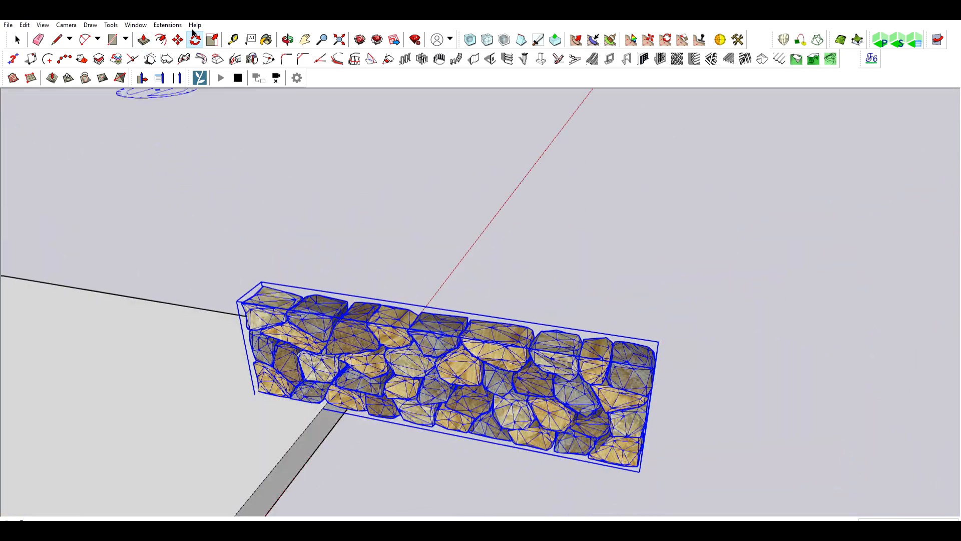
Move the stone wall segment along the narrower slab's outer edge and copy it end to end
left_click(178, 40)
left_click(279, 437)
left_click(70, 355)
middle_click_drag(165, 341, 921, 351)
scroll(573, 337, "up", 2)
left_click(893, 393)
key("ctrl")
left_click(352, 374)
scroll(353, 375, "down", 3)
middle_click_drag(395, 350, 315, 281)
Select the placed wall segments and copy them along the narrower slab's outer edge to extend the wall to the back
key("space")
left_click_drag(595, 294, 376, 323)
key("m")
left_click(619, 382)
key("ctrl")
middle_click_drag(275, 337, 317, 375, "shift")
scroll(519, 363, "up", 2)
scroll(519, 363, "down", 2)
middle_click_drag(670, 399, 787, 394, "shift")
left_click(446, 374)
scroll(446, 373, "down", 3)
middle_click_drag(446, 373, 165, 331)
middle_click_drag(461, 359, 411, 341)
Move the grass strip down slightly below the top surfaces of the two slabs
scroll(301, 331, "up", 2)
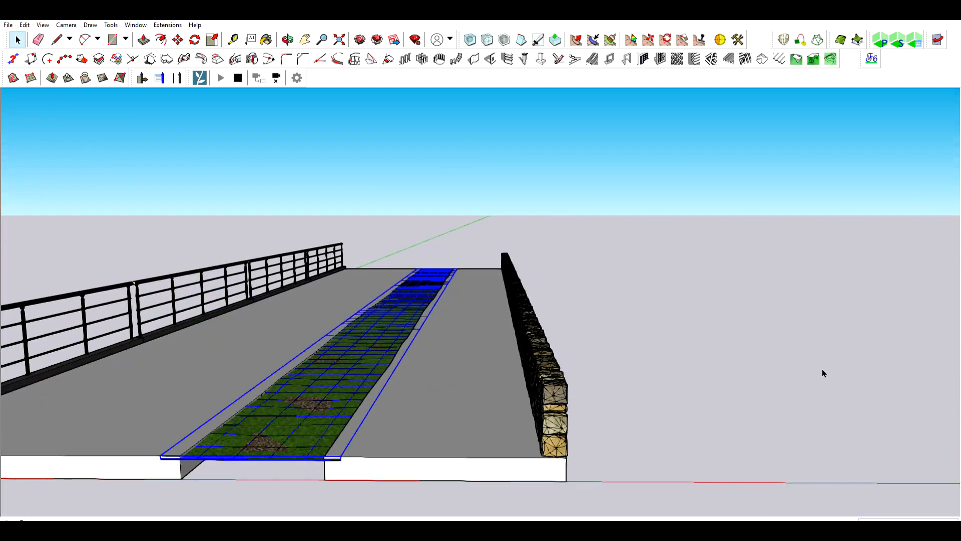
middle_click_drag(400, 391, 339, 429)
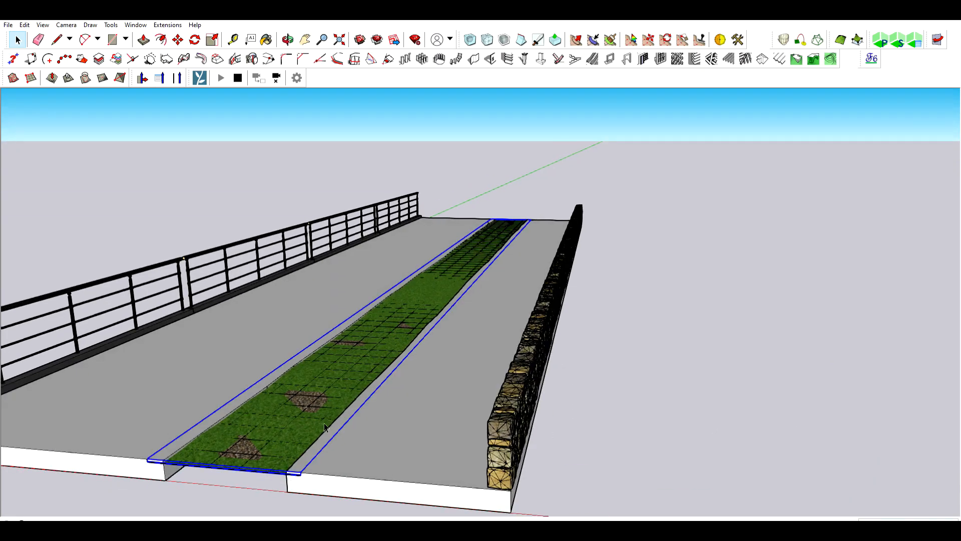
left_click(339, 429)
scroll(339, 429, "up", 3)
left_click(515, 397)
scroll(515, 397, "down", 2)
middle_click_drag(515, 397, 410, 381)
Open the wider slab for editing and paint its top face with the dark cobblestone material
middle_click_drag(351, 285, 289, 281)
left_click(288, 282)
double_click(281, 318)
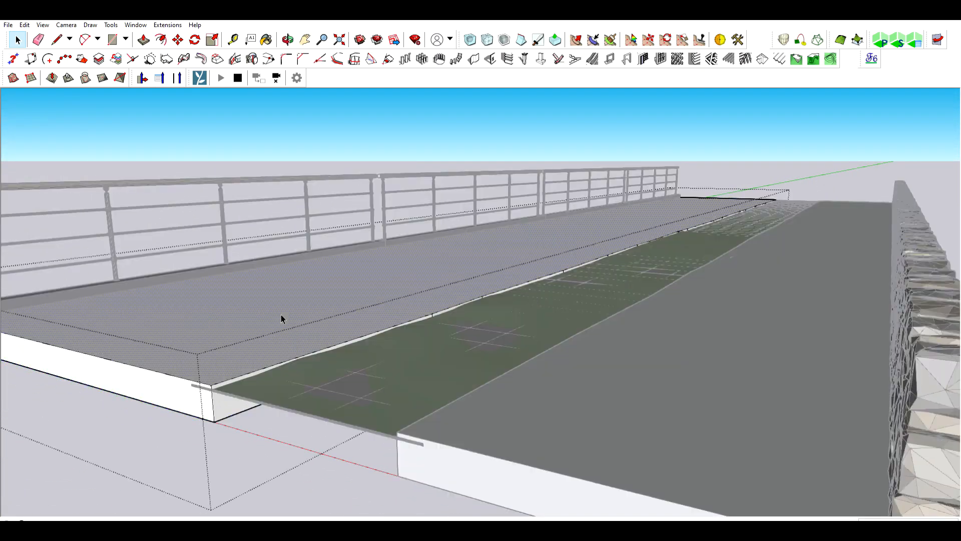
left_click(281, 317)
scroll(281, 318, "down", 2)
middle_click_drag(280, 317, 270, 333)
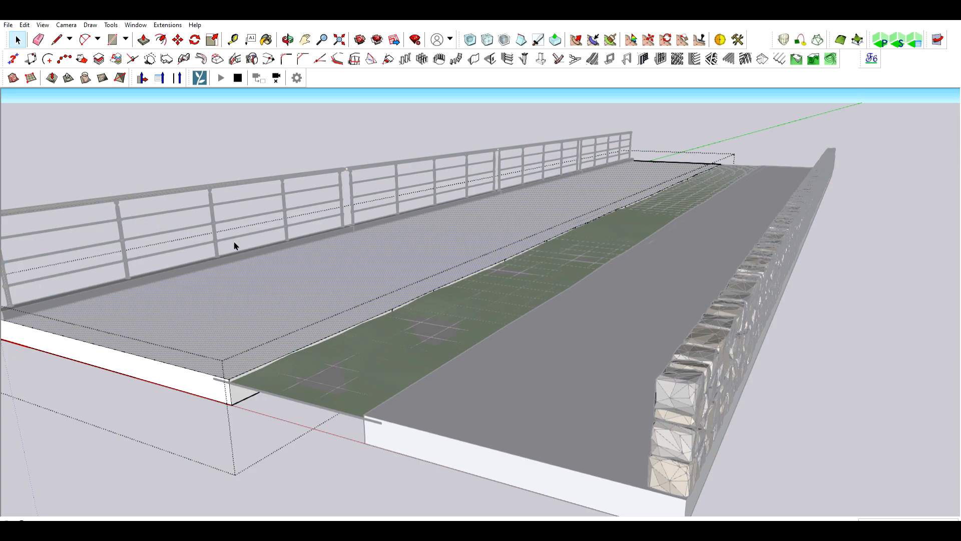
key("b")
left_click(287, 353)
mouse_move(287, 353)
middle_mouse_down()
mouse_move(352, 324)
mouse_move(305, 288)
middle_mouse_up()
key("Escape")
Open the narrower slab for editing and paint its top face and front inner side face with the cobblestone material
double_click(708, 316)
left_click(708, 316)
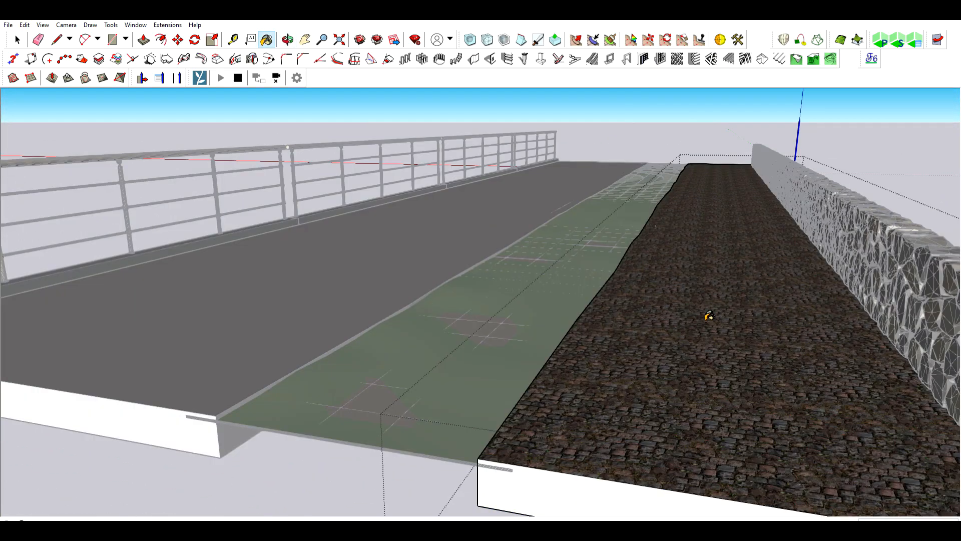
middle_click_drag(708, 316, 455, 337)
scroll(455, 337, "up", 3)
mouse_move(20, 350)
middle_mouse_down("shift")
mouse_move(344, 328)
mouse_move(724, 380)
mouse_move(745, 361)
middle_mouse_up("shift")
left_click(591, 444)
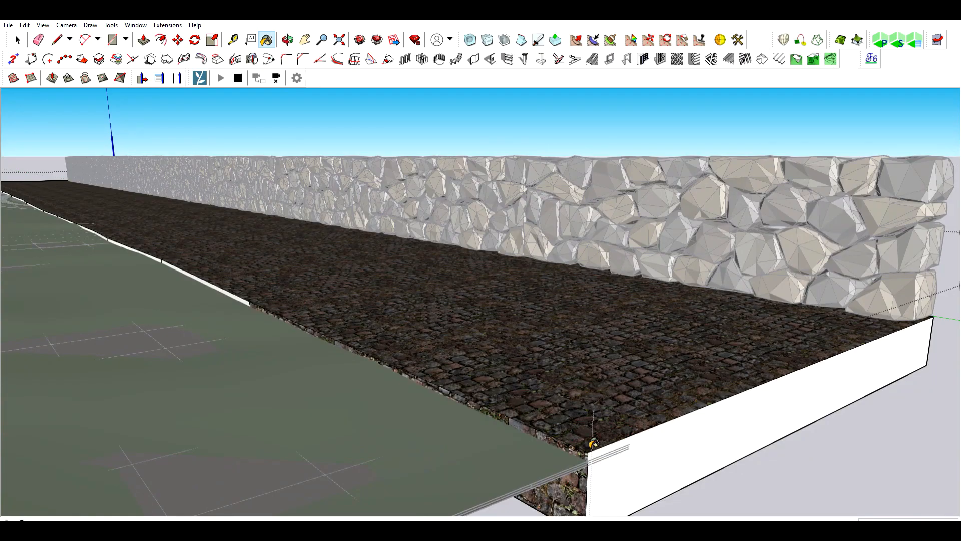
Paint the remaining side faces along the narrower slab's worn inner edge with the cobblestone material
middle_click_drag(592, 442, 751, 458)
middle_click_drag(203, 393, 280, 330, "shift")
left_click(270, 336)
middle_click_drag(421, 221, 218, 212)
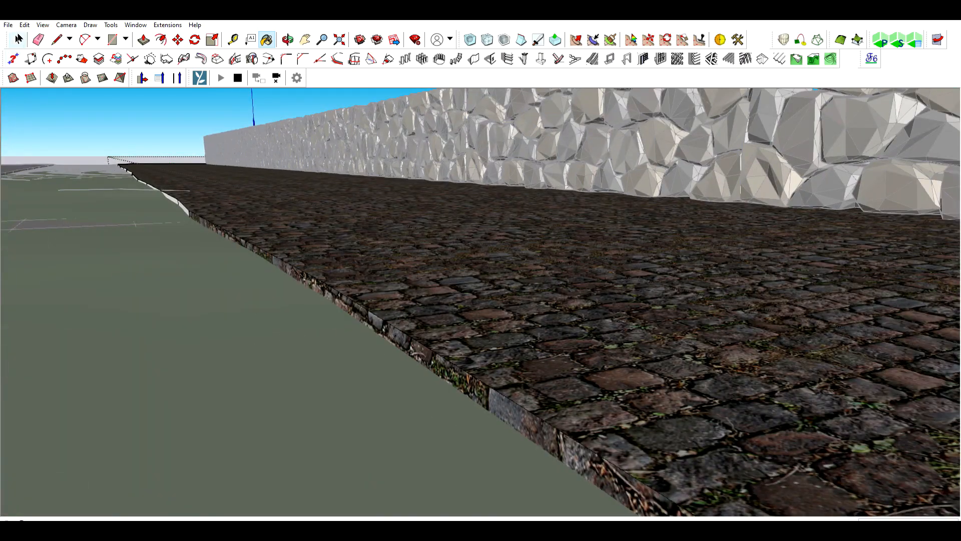
key("b")
scroll(226, 213, "up", 2)
scroll(401, 236, "down", 5)
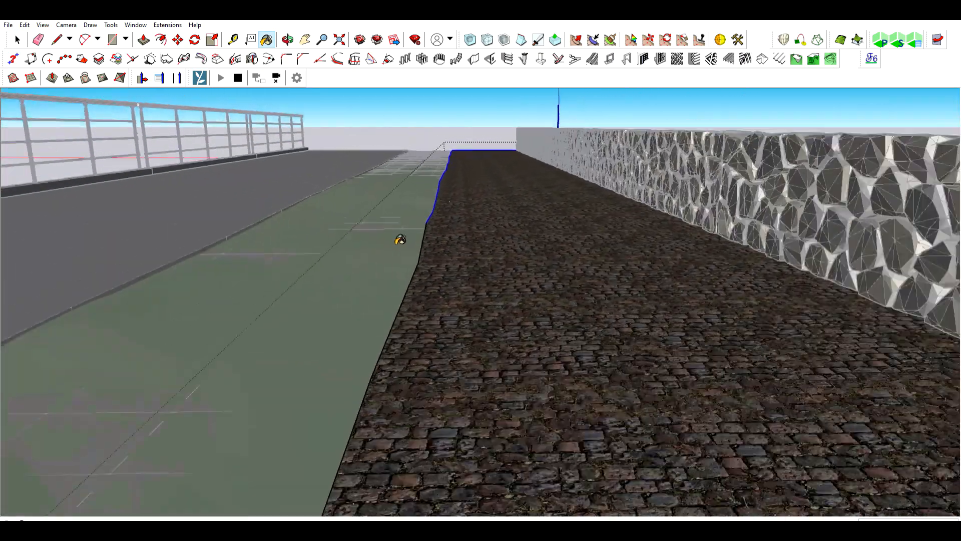
Paint the side faces along the wider slab's worn inner edge with the cobblestone material and close the slab
middle_click_drag(904, 432, 697, 350)
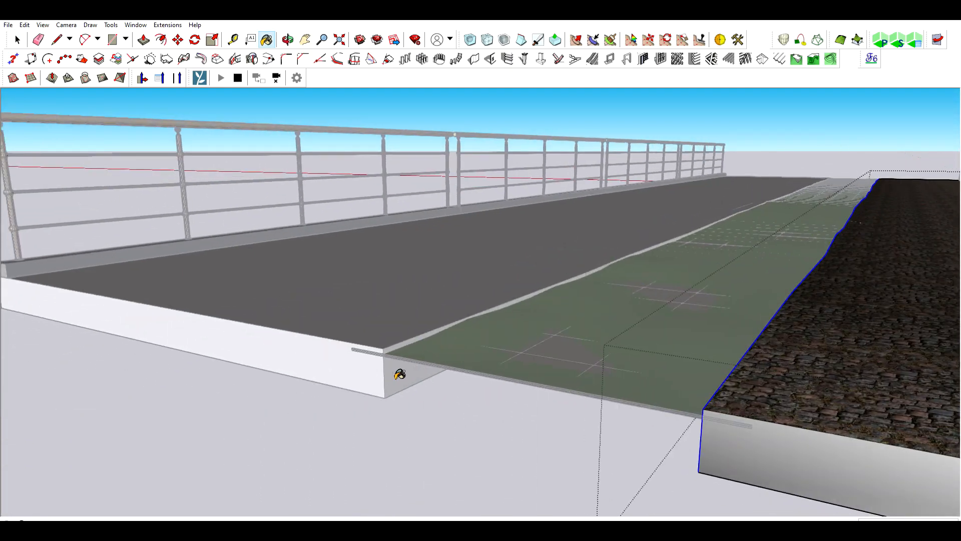
left_click(573, 285)
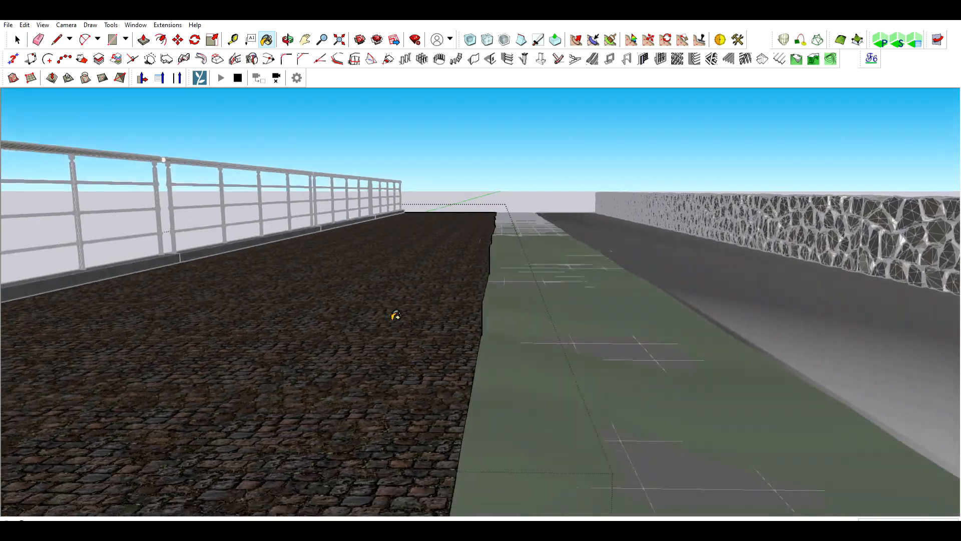
left_click(482, 325)
middle_click_drag(691, 334, 600, 335)
scroll(601, 335, "up", 3)
key("b")
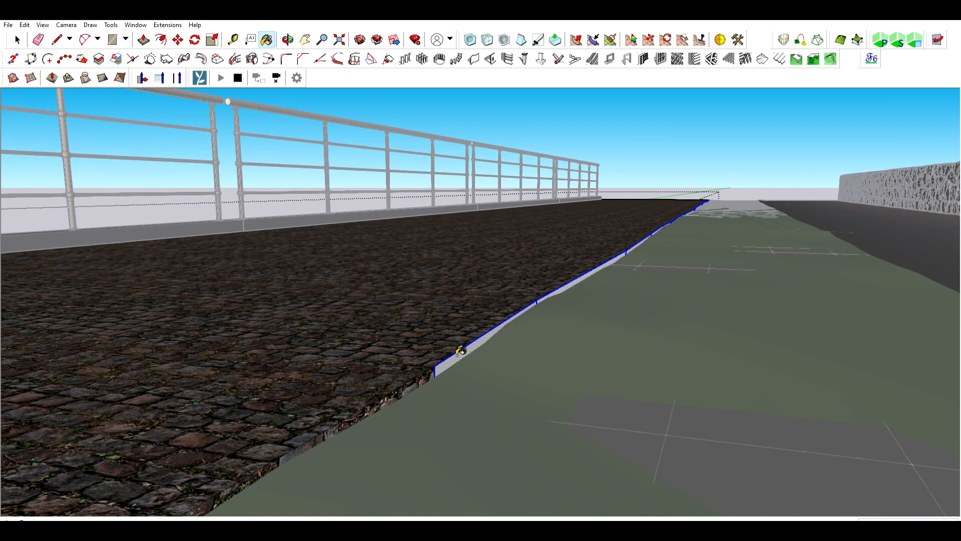
left_click(465, 349)
middle_click_drag(636, 225, 577, 258)
scroll(578, 258, "down", 4)
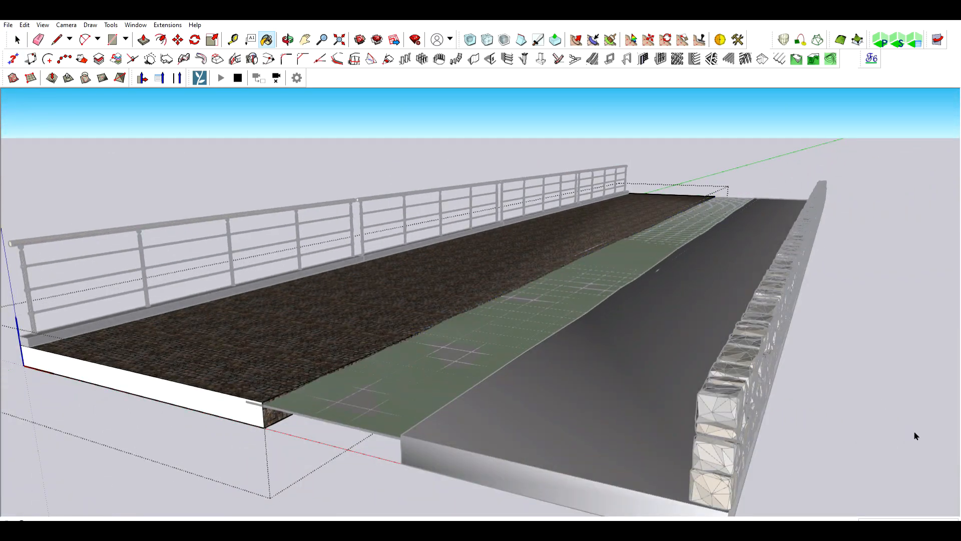
key("Escape")
middle_click_drag(470, 181, 429, 251)
scroll(374, 217, "down", 3)
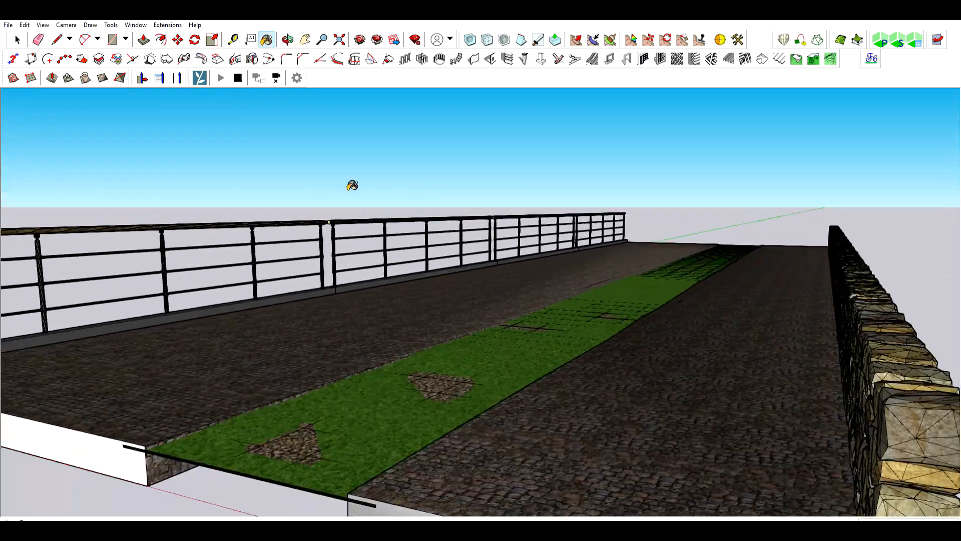
middle_click_drag(345, 229, 380, 240)
scroll(266, 221, "up", 3)
key("l")
scroll(270, 223, "up", 1)
scroll(261, 226, "down", 3)
left_click(256, 201)
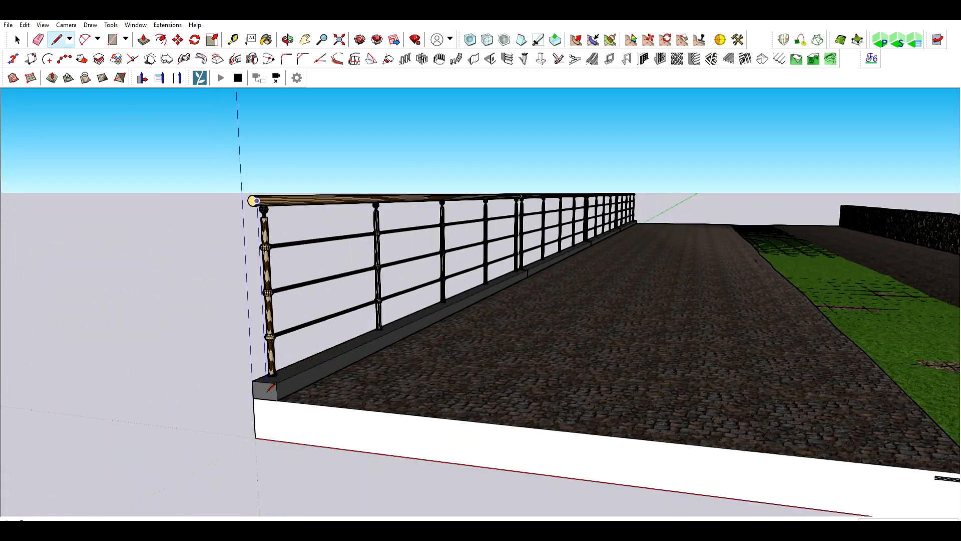
Place the wooden bench on the wider slab and rotate it to face the railing
scroll(252, 353, "down", 4)
middle_click_drag(459, 324, 453, 353)
left_click(371, 369)
scroll(450, 360, "up", 2)
key("q")
left_click(358, 379)
left_click(389, 373)
left_click(314, 320)
middle_click_drag(313, 321, 280, 330)
Move the bench across the wider slab to the edge of the grass strip
key("m")
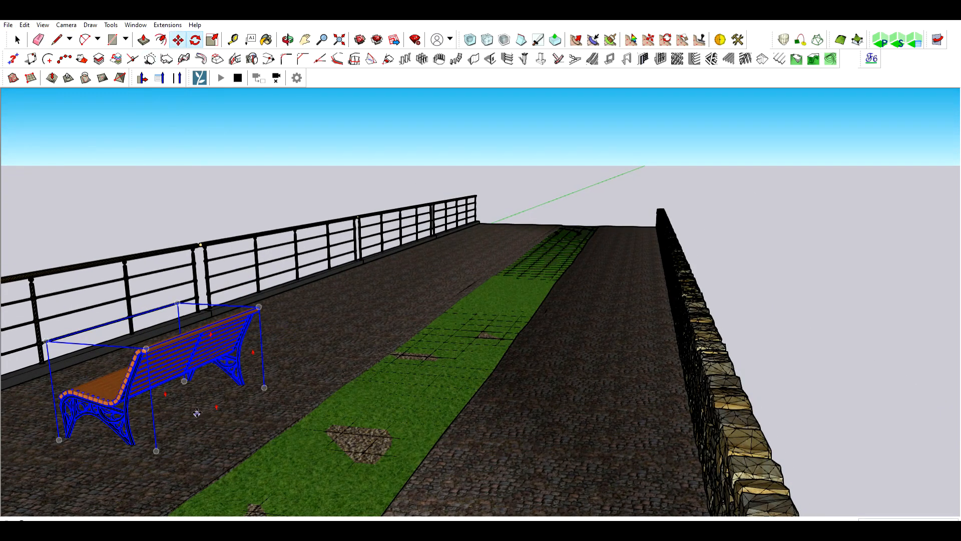
left_click(197, 411)
left_click(300, 406)
middle_click_drag(300, 405, 266, 437)
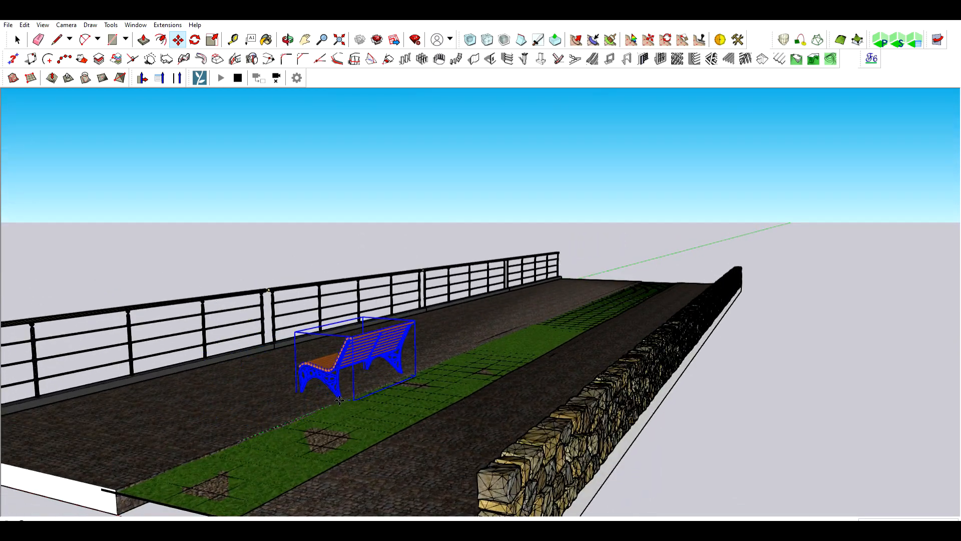
middle_click_drag(358, 392, 300, 405)
Copy the bench twice along the grass strip to form a row of three benches
left_click(300, 405)
key("ctrl")
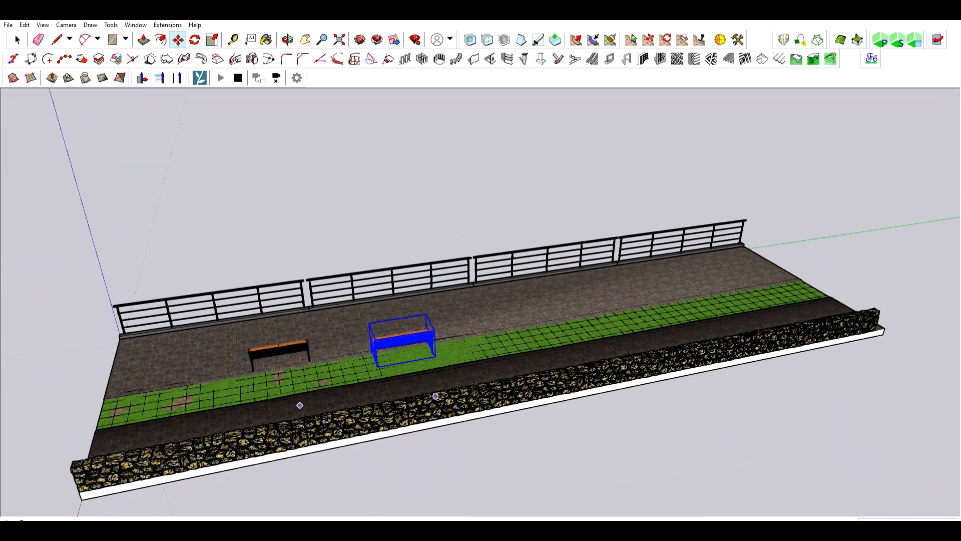
middle_click_drag(495, 367, 427, 375)
left_click(427, 375)
key("ctrl")
middle_click_drag(611, 371, 460, 225)
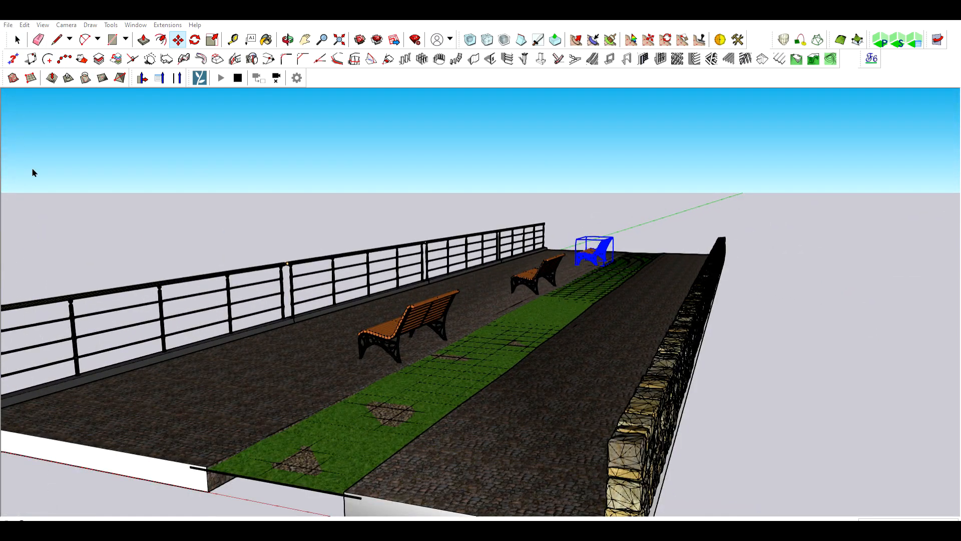
Place the street lamp on the grass strip near the first bench and copy it along the strip to make three lamps
left_click(489, 336)
key("m")
middle_click_drag(493, 339, 386, 376)
left_click(394, 364)
key("ctrl")
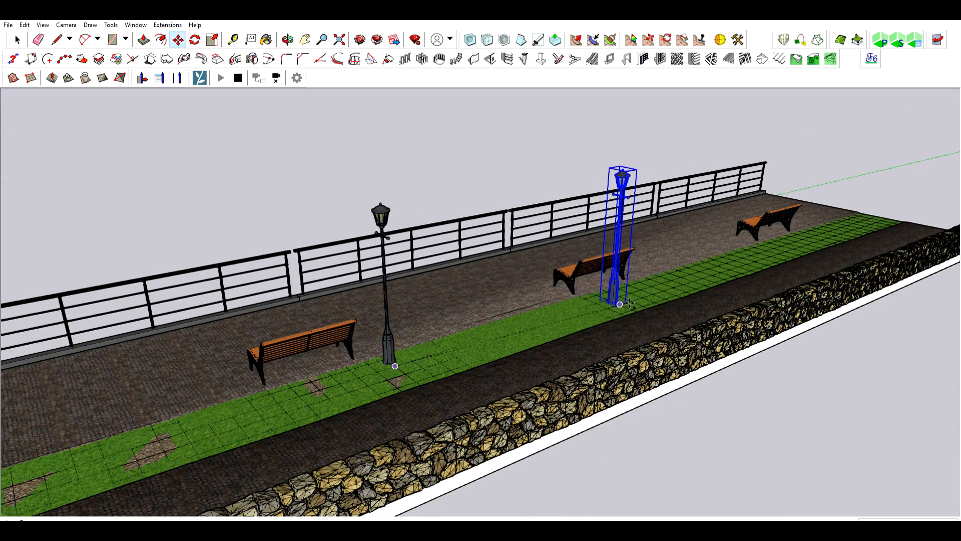
middle_click_drag(621, 305, 431, 365, "shift")
middle_click_drag(519, 330, 415, 311)
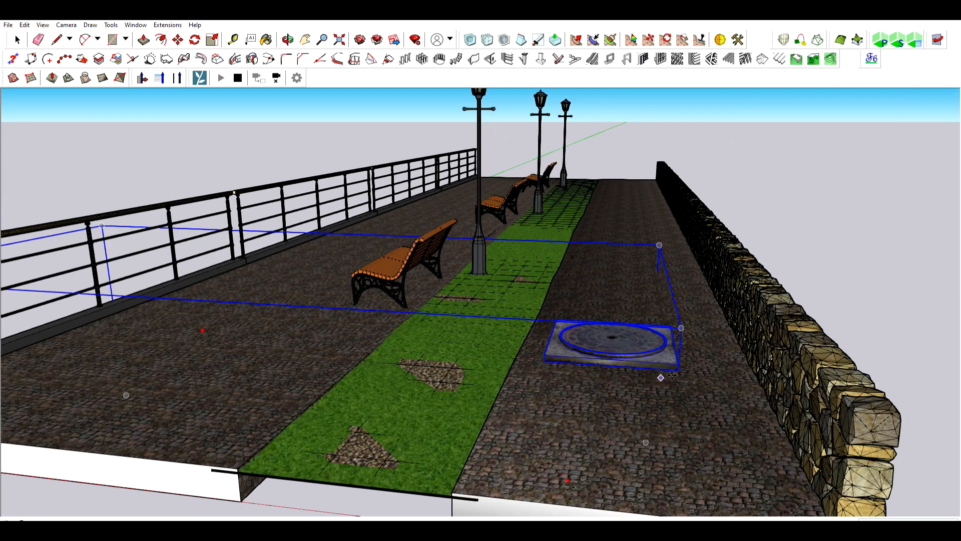
Open the manhole cover for editing, select all its geometry and scale it
scroll(634, 139, "up", 3)
left_click(17, 40)
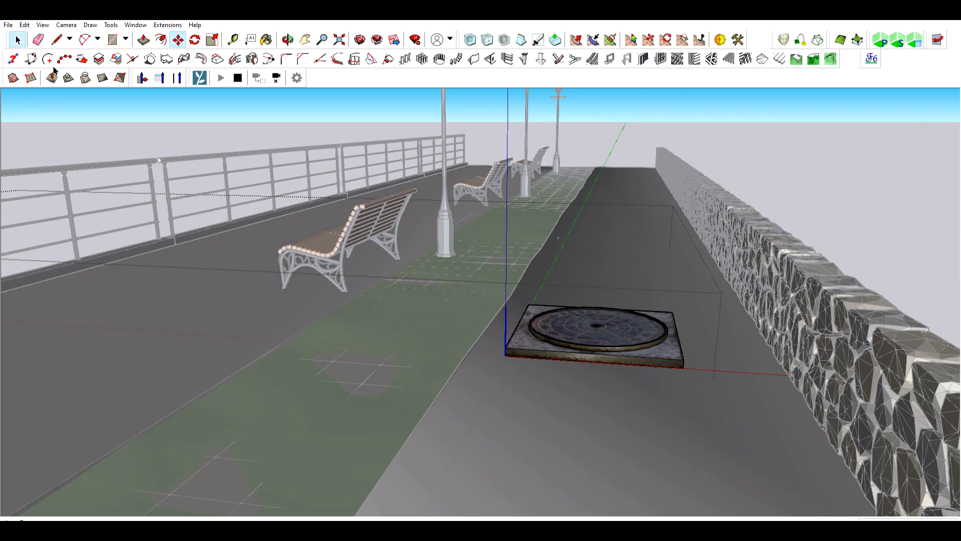
scroll(580, 356, "up", 1)
triple_click(665, 359)
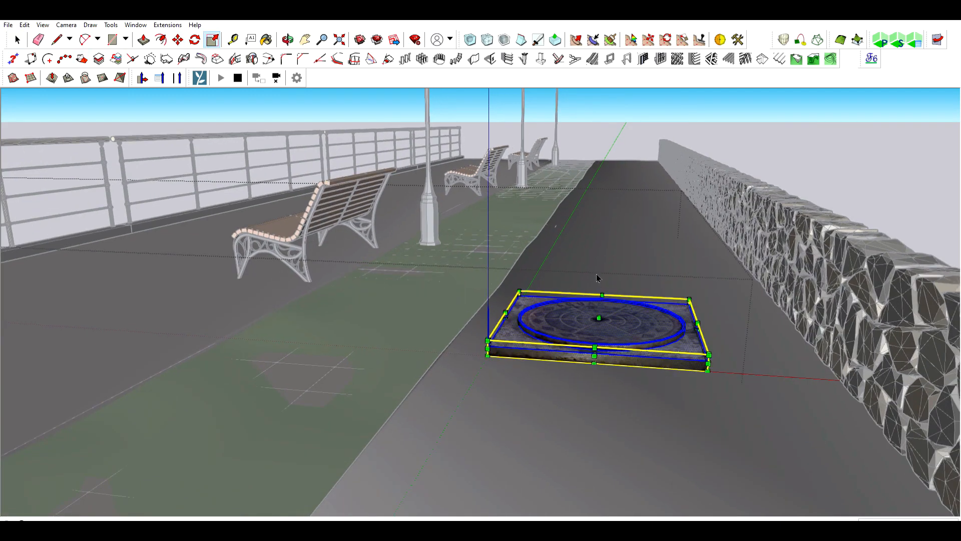
left_click(597, 278)
middle_click_drag(557, 304, 253, 134)
scroll(253, 134, "down", 3)
Close the manhole cover and move it off the narrower slab to the open ground in front of the walkway
left_click(253, 134)
left_click(18, 39)
left_click(495, 328)
key("m")
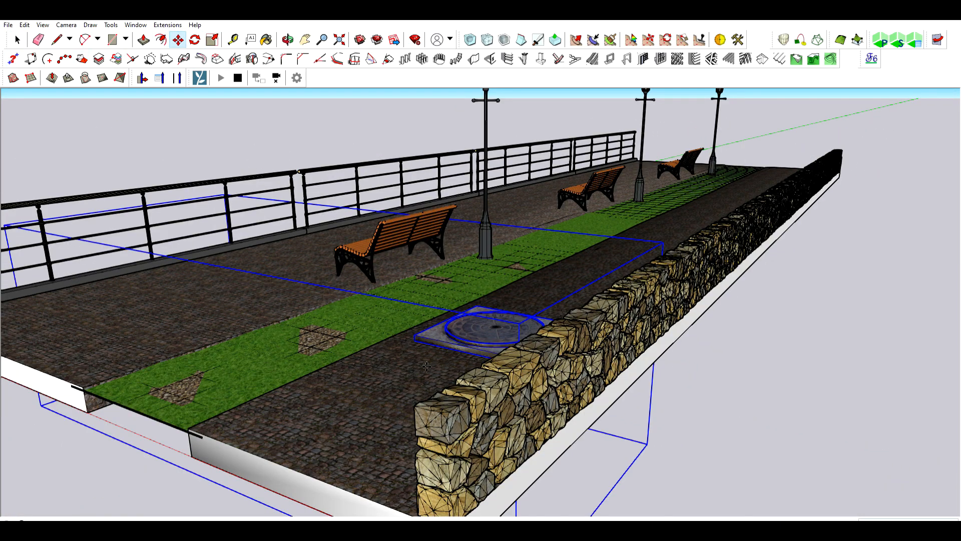
middle_click_drag(349, 294, 527, 335)
left_click(528, 335)
left_click(365, 359)
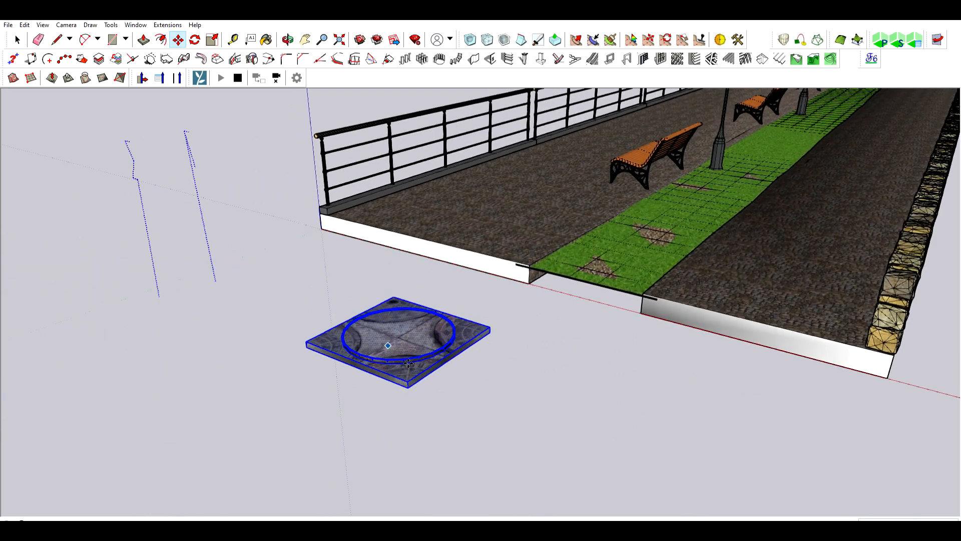
Reposition the manhole texture so a single cover image lines up with the block's circular face
scroll(381, 319, "up", 2)
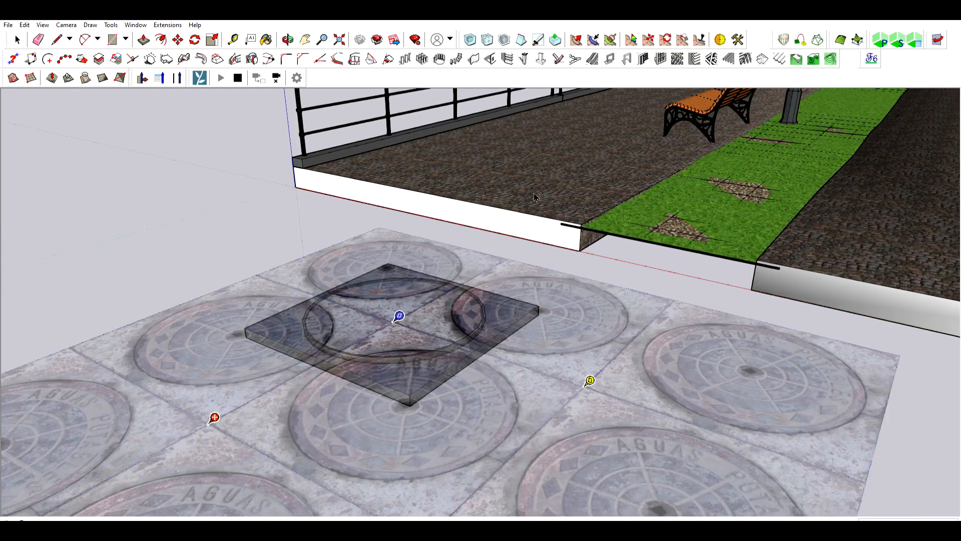
middle_click_drag(533, 193, 415, 307)
left_click(457, 208)
scroll(485, 312, "up", 1)
middle_click_drag(478, 311, 510, 315)
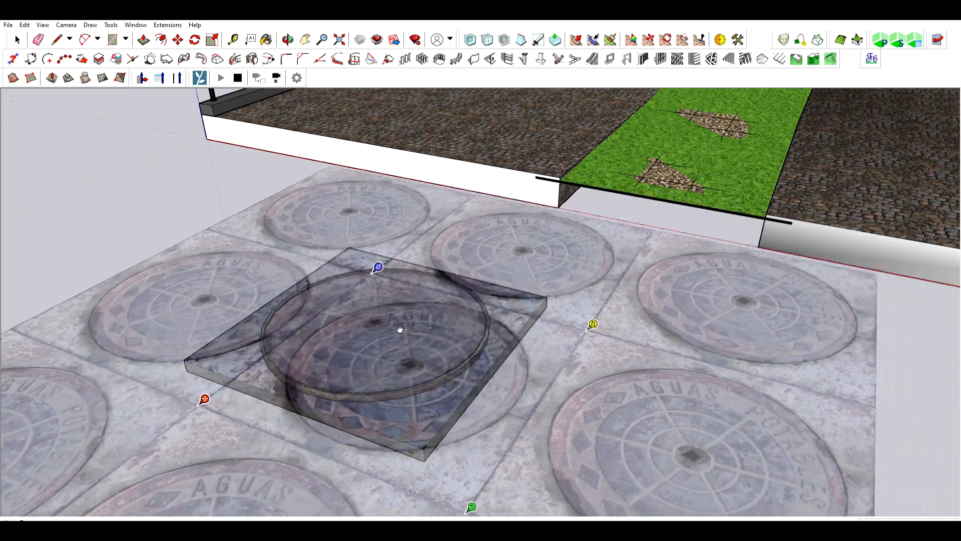
left_click_drag(399, 329, 324, 276)
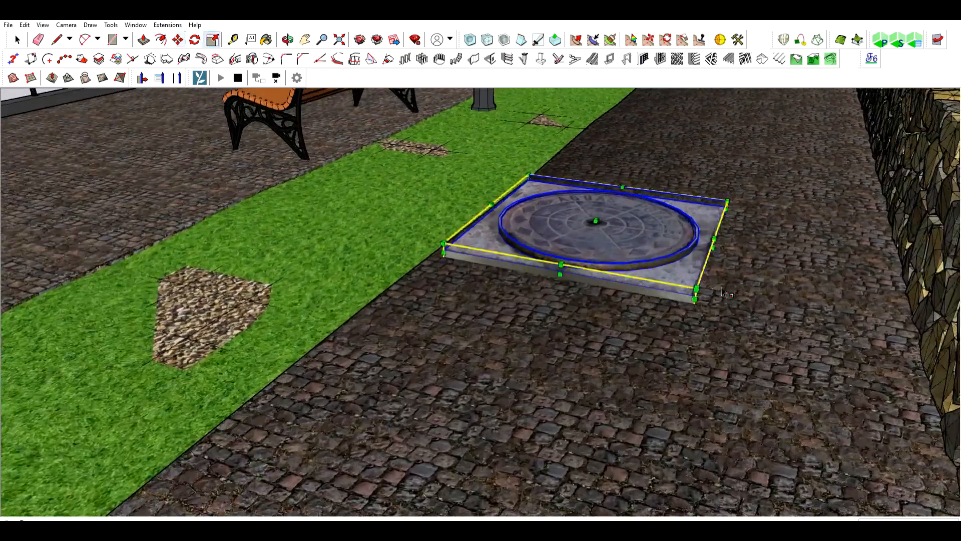
Scale the manhole cover on the narrower slab
key("s")
left_click(615, 246)
scroll(615, 247, "up", 2)
middle_click_drag(476, 301, 451, 320)
scroll(450, 281, "down", 5)
middle_click_drag(451, 280, 320, 271)
Copy the manhole cover further along the narrower slab
left_click(178, 39)
middle_click_drag(358, 336, 123, 498, "shift")
left_click(123, 498)
key("ctrl")
middle_click_drag(459, 307, 496, 281)
scroll(495, 281, "down", 1)
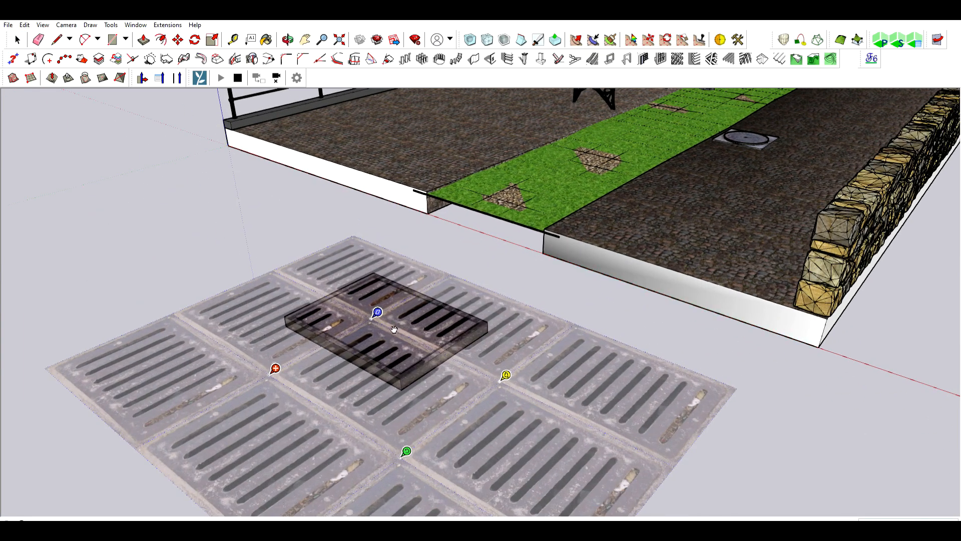
Reposition the metal grate texture on the drain block so one grate fits its inner face and rim
left_click_drag(442, 267, 346, 268)
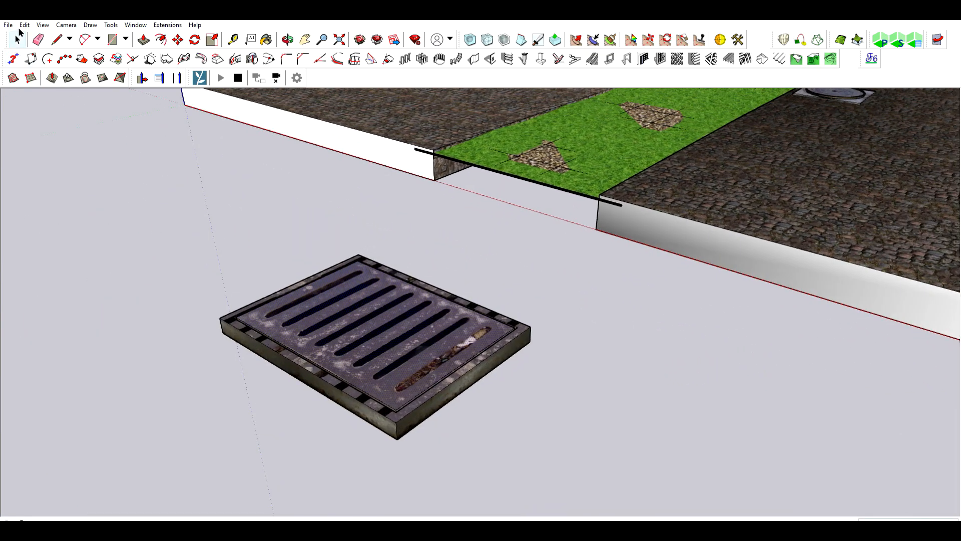
scroll(251, 337, "up", 2)
left_click(386, 232)
mouse_move(503, 296)
left_mouse_down()
mouse_move(356, 317)
mouse_move(311, 308)
left_mouse_up()
key("Return")
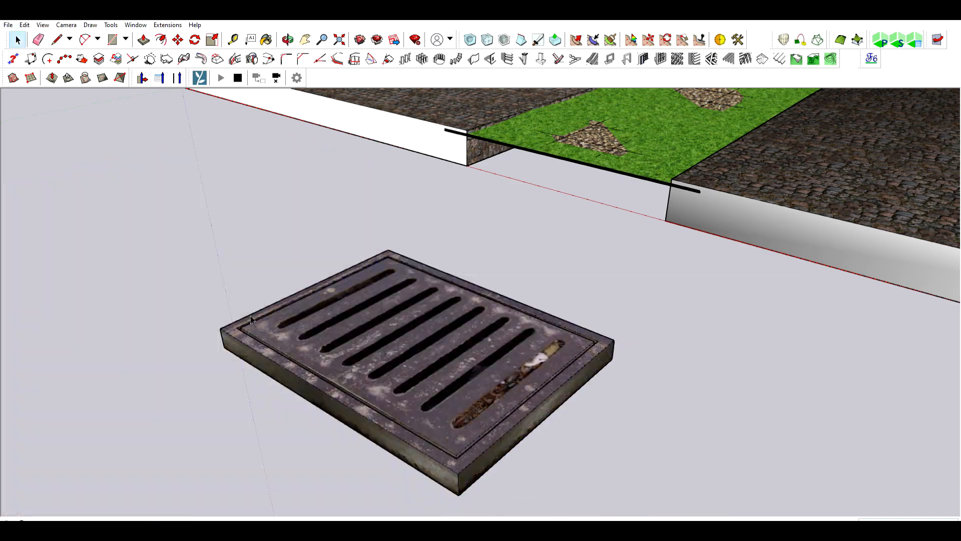
Select the whole drain grate and move it onto the walkway at the inner edge of the narrower slab
scroll(242, 325, "down", 2)
left_click_drag(184, 255, 420, 368)
left_click(177, 40)
left_click(415, 414)
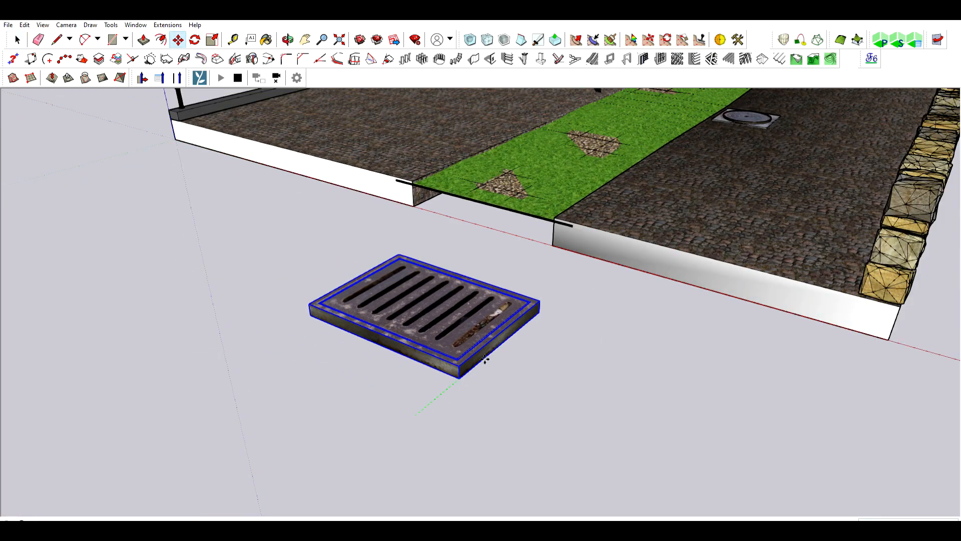
middle_click_drag(676, 201, 500, 316, "shift")
left_click(500, 315)
Scale the drain grate down by its corner
scroll(511, 312, "up", 2)
key("s")
left_click(597, 253)
left_click(483, 248)
scroll(441, 306, "up", 2)
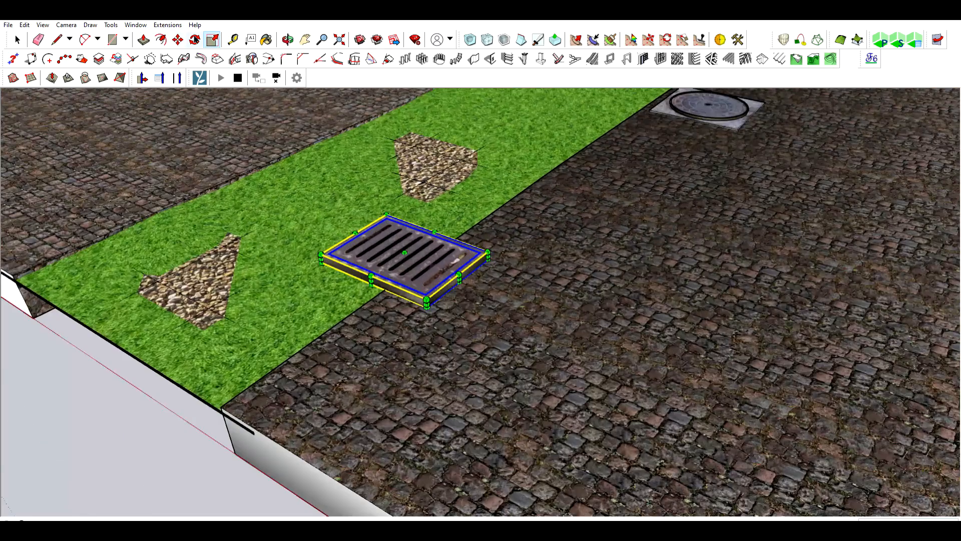
Rotate the drain grate a quarter turn so its slots run across the walkway
left_click(195, 40)
left_click(433, 329)
left_click(508, 266)
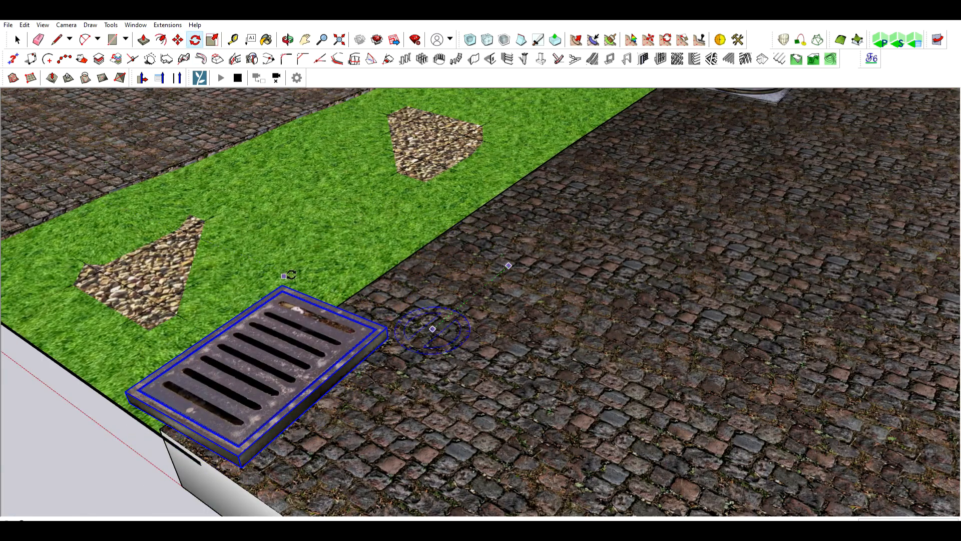
left_click(284, 275)
middle_click_drag(284, 276, 240, 166)
Move the drain grate onto the narrower slab against the grass strip's edge and adjust its height to the paving
left_click(178, 40)
left_click(91, 428)
middle_click_drag(357, 343, 396, 320)
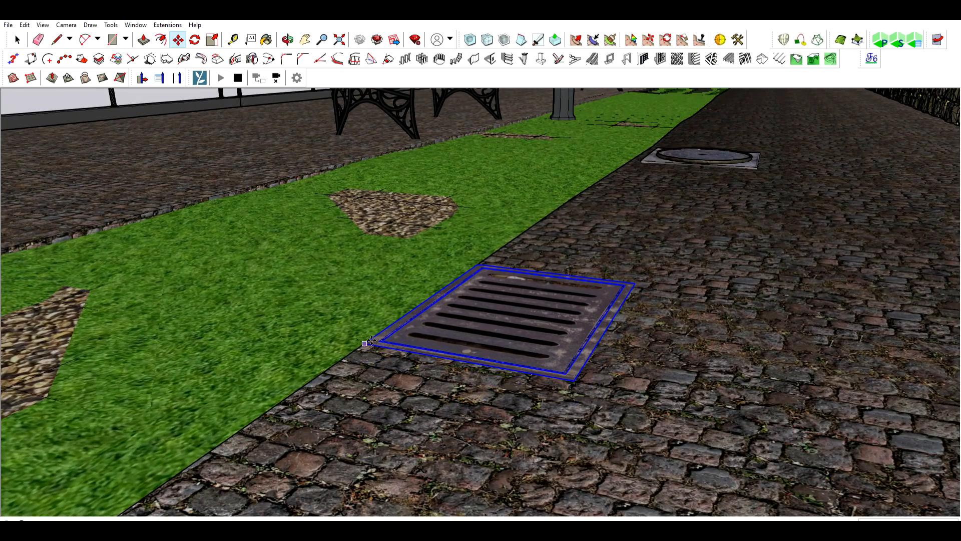
scroll(371, 341, "up", 5)
left_click(525, 424)
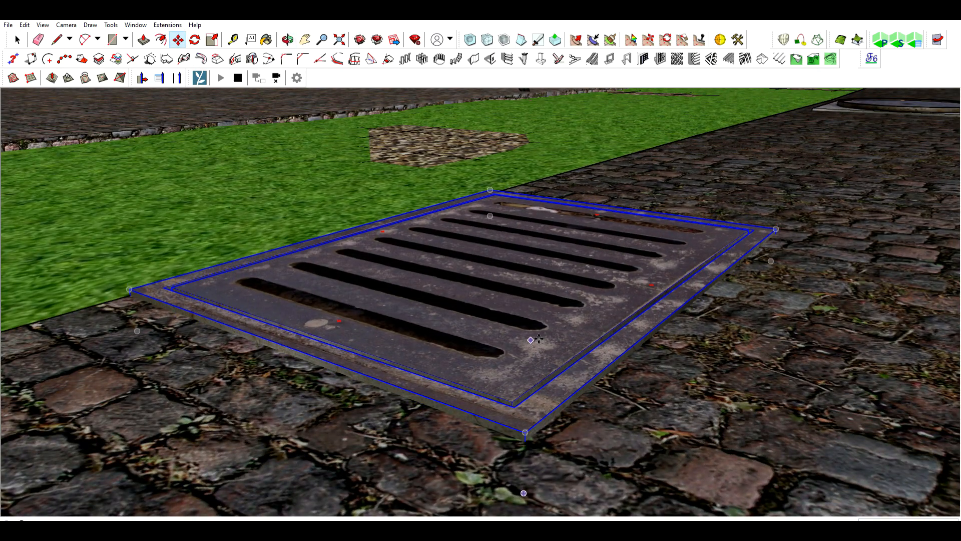
Fine-tune the drain grate's height and position on the paving at the grass strip's edge
left_click(526, 441)
middle_click_drag(526, 441, 430, 475)
left_click(195, 40)
middle_click_drag(531, 326, 526, 280)
scroll(474, 330, "down", 2)
left_click(178, 40)
left_click(493, 361)
left_click(518, 390)
Copy the drain grate along the narrower slab to a spot between the two manhole covers, against the grass strip
scroll(522, 408, "down", 4)
scroll(522, 429, "down", 5)
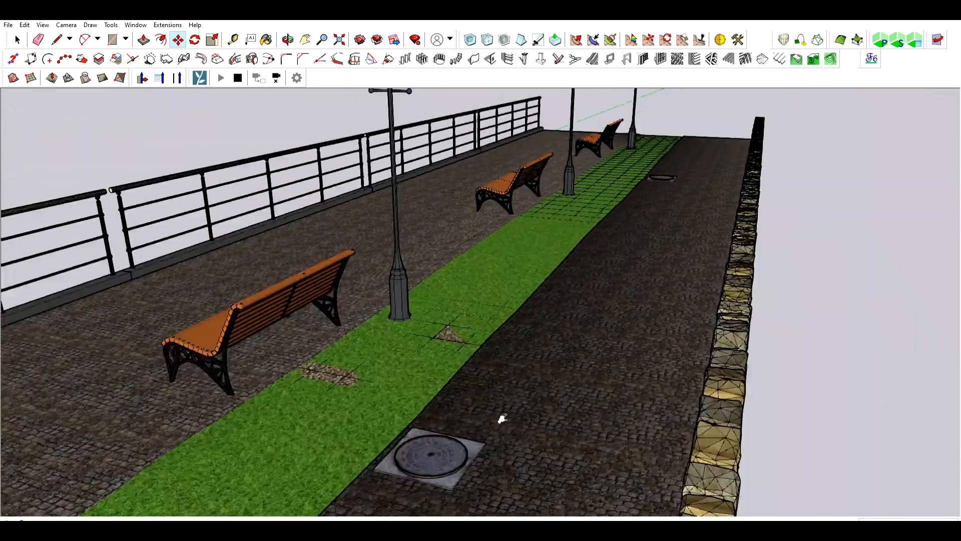
scroll(347, 133, "up", 5)
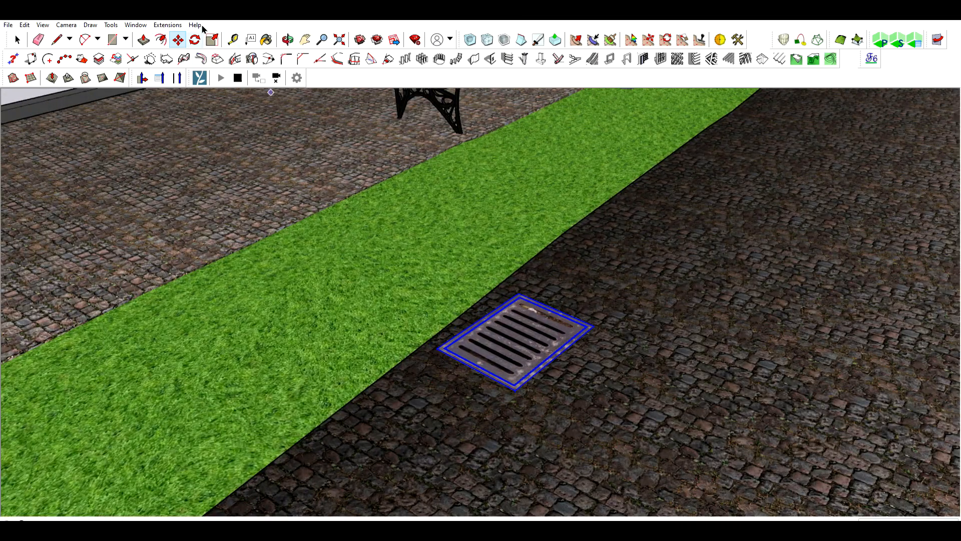
scroll(543, 323, "up", 1)
middle_click_drag(560, 357, 531, 324)
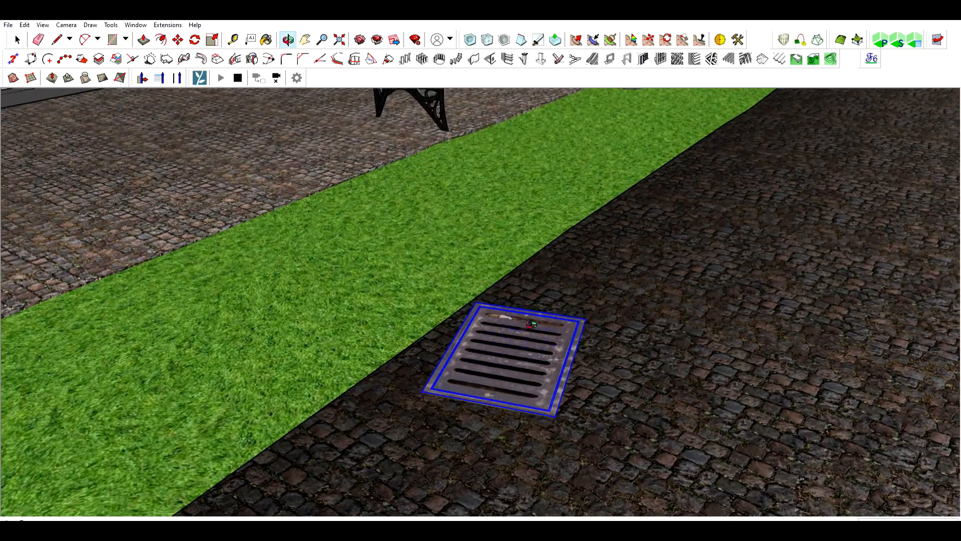
middle_click_drag(460, 330, 711, 155)
scroll(653, 193, "down", 8)
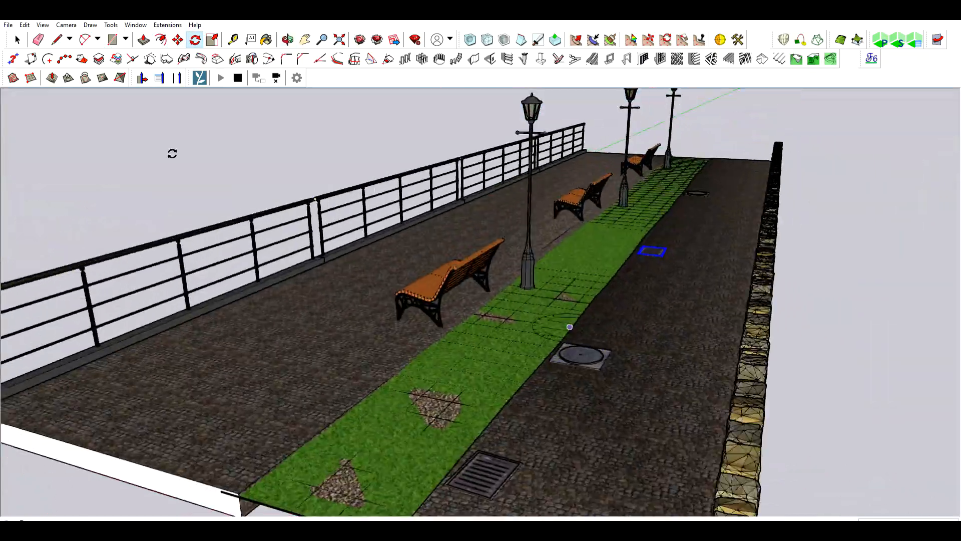
Select the middle street lamp and adjust its position on the grass strip
key("space")
scroll(579, 195, "up", 3)
scroll(495, 293, "up", 3)
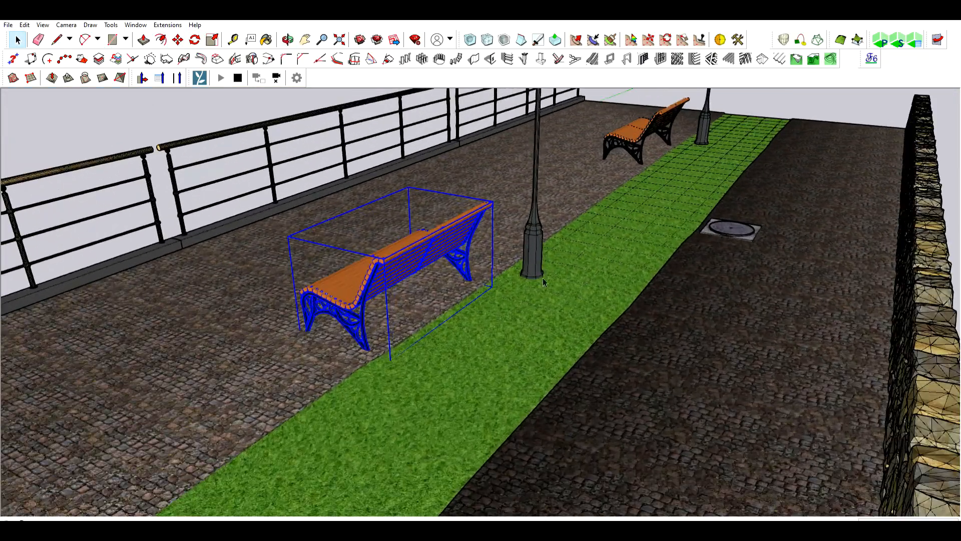
left_click(531, 268)
left_click(179, 39)
scroll(616, 300, "up", 2)
scroll(646, 400, "down", 2)
middle_click_drag(613, 399, 627, 412, "shift")
key("space")
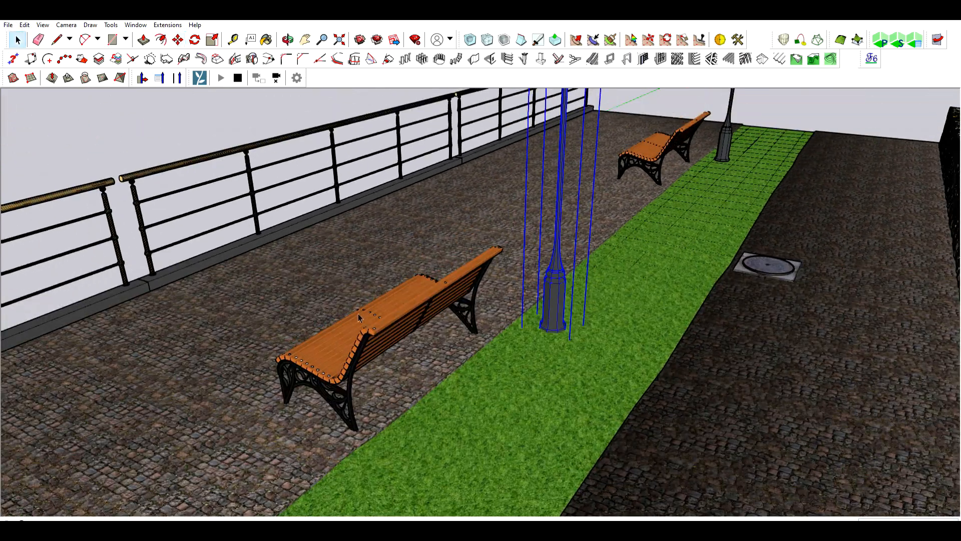
Select the bench beside the middle street lamp and adjust its placement on the wider slab
left_click(483, 276)
scroll(483, 276, "up", 2)
scroll(390, 328, "up", 2)
left_click(435, 359)
left_click(438, 361)
scroll(551, 210, "down", 7)
middle_click_drag(410, 301, 385, 304)
scroll(401, 290, "up", 1)
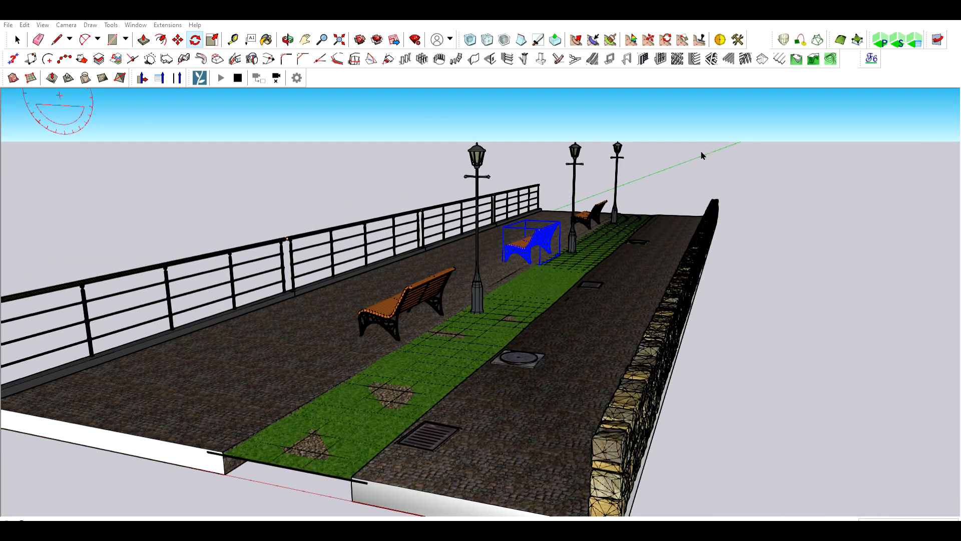
Select the leaf clump group and move it on the wider slab's front end toward the grass strip's edge
key("space")
left_click(263, 392)
middle_click_drag(262, 392, 235, 403)
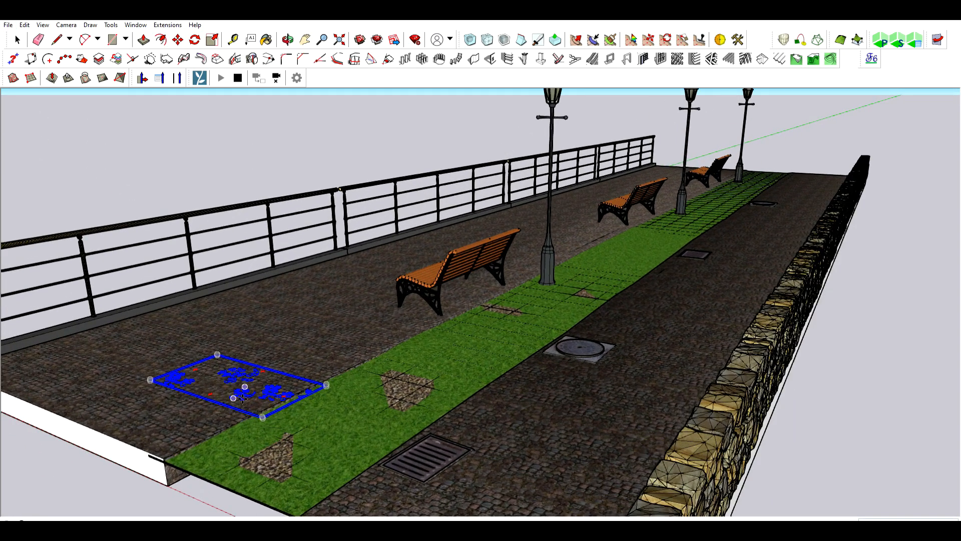
key("m")
scroll(150, 415, "up", 4)
left_click(403, 397)
left_click(416, 363)
left_click(178, 39)
left_click(339, 375)
left_click(511, 354)
middle_click_drag(511, 353, 550, 281)
Scale the leaf clump group by its corner and move it back onto the cobblestone paving
scroll(591, 280, "up", 2)
key("s")
left_click(630, 304)
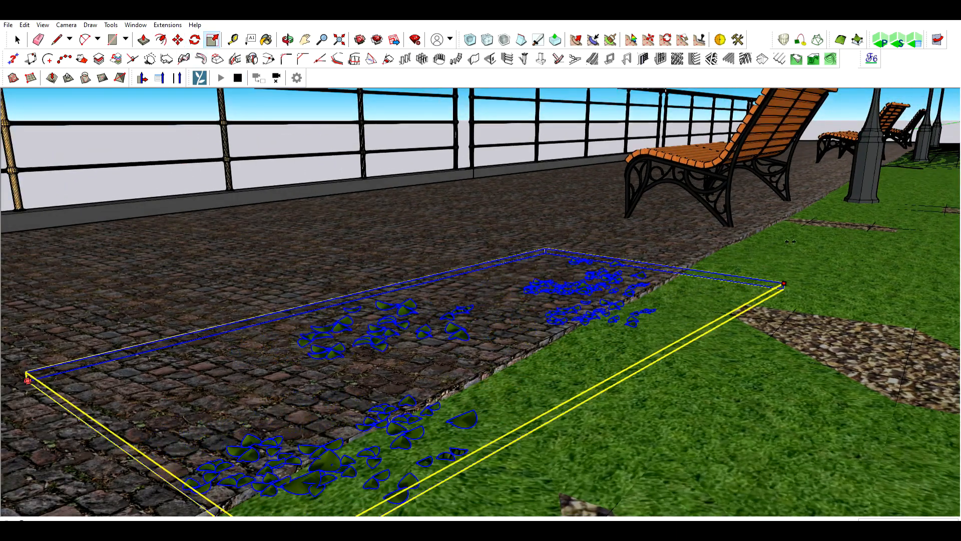
left_click(184, 43)
left_click(469, 426)
middle_click_drag(360, 381, 335, 321)
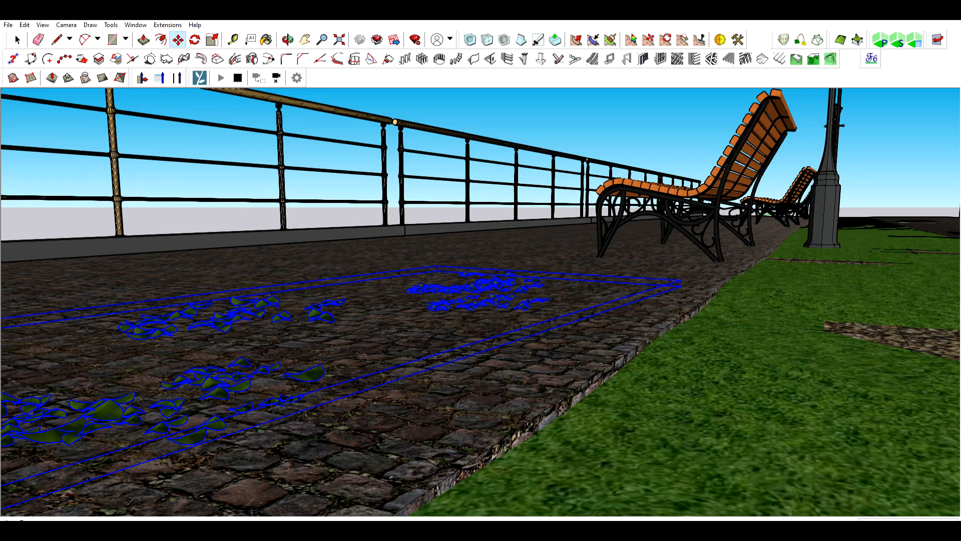
Open the leaf clump group and move the cluster nearest the grass toward the front of the slab
middle_click_drag(334, 389, 351, 441)
scroll(507, 293, "up", 1)
key("space")
double_click(510, 284)
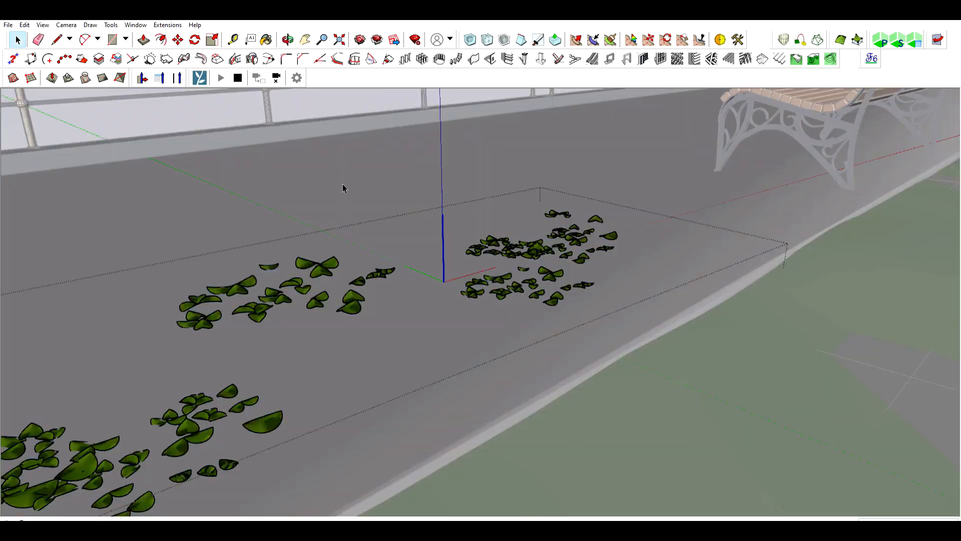
left_click(178, 40)
left_click(538, 300)
left_click(346, 393)
Copy the leaf cluster to the middle of the slab and to the paving near the first bench
key("ctrl")
left_click(377, 414)
left_click(426, 288)
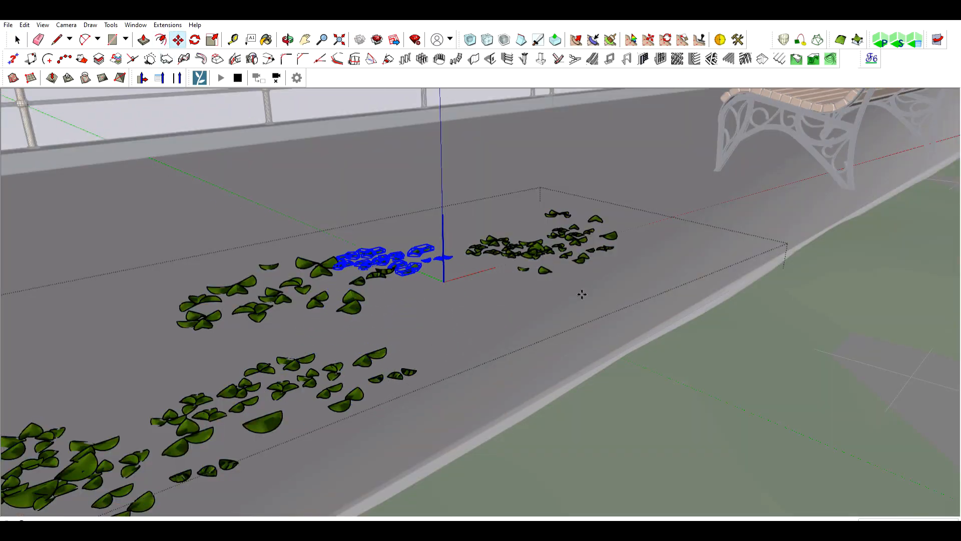
middle_click_drag(575, 295, 300, 411, "shift")
left_click(257, 412)
left_click(547, 296)
scroll(411, 328, "down", 6)
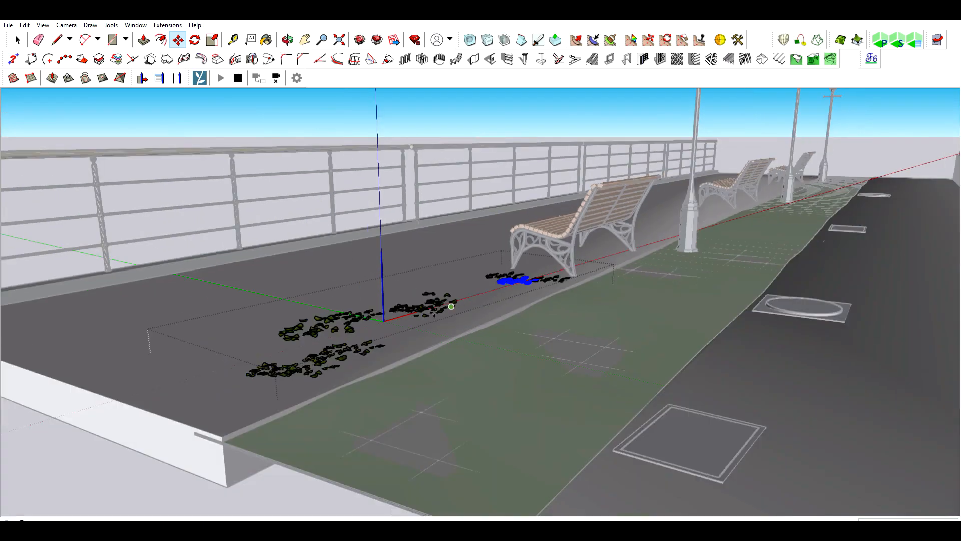
Select the foremost leaf cluster and rotate it on the paving
key("space")
scroll(232, 318, "up", 1)
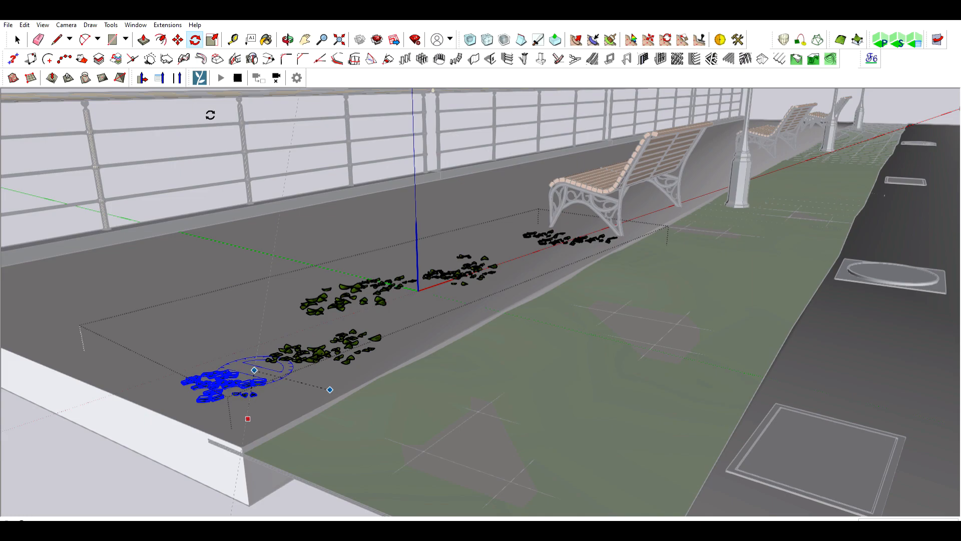
left_click(398, 355)
middle_click_drag(401, 354, 296, 313)
scroll(340, 249, "up", 1)
Copy a leaf cluster across the wider slab to the foot of the railing and rotate it
left_click(296, 301)
key("ctrl")
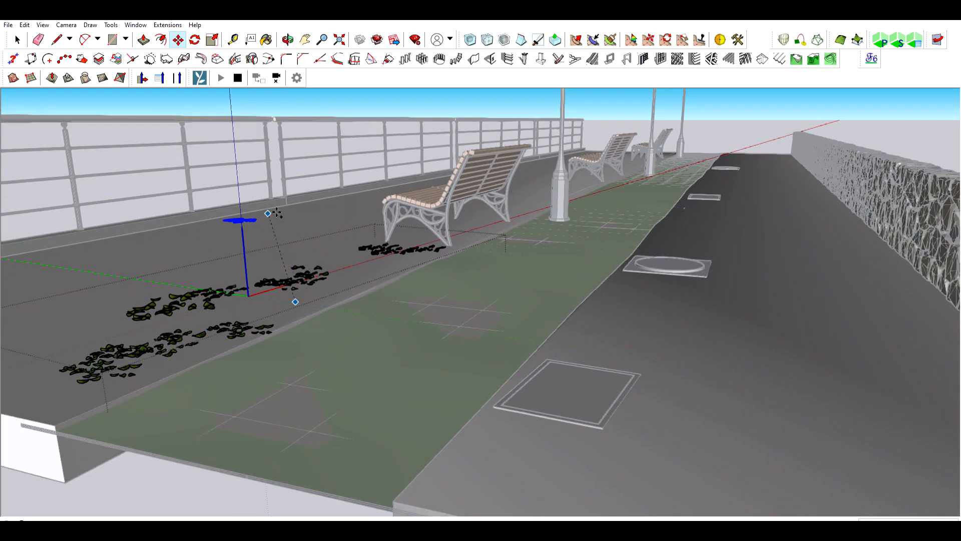
left_click(277, 212)
middle_click_drag(277, 213, 284, 324)
scroll(283, 323, "up", 3)
left_click(196, 39)
scroll(394, 217, "up", 2)
left_click(343, 272)
left_click(388, 300)
left_click(423, 247)
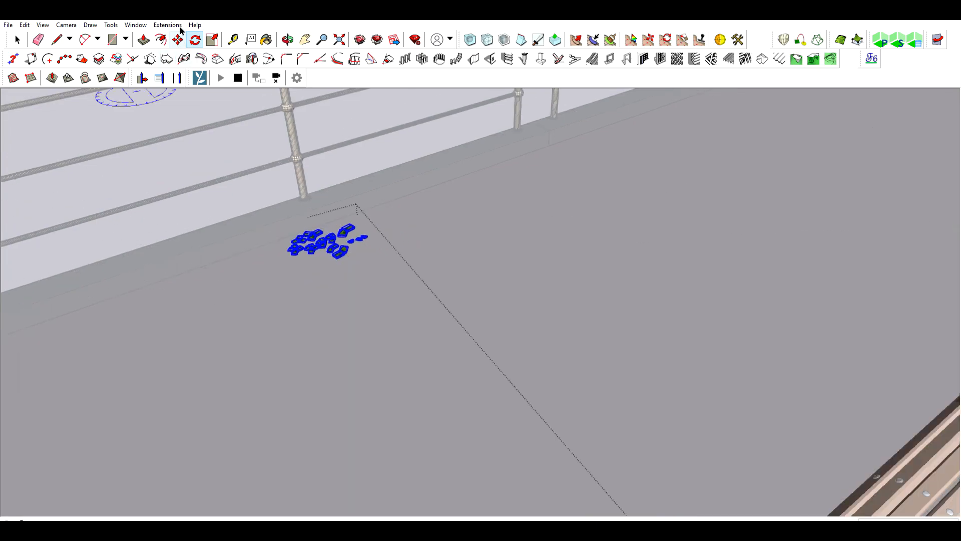
Copy the leaf cluster repeatedly along the railing's curb, and close the leaf group
left_click(294, 319)
key("ctrl")
left_click(201, 350)
middle_click_drag(220, 340, 334, 280, "shift")
left_click(319, 311)
key("ctrl")
left_click(216, 345)
middle_click_drag(216, 345, 484, 245)
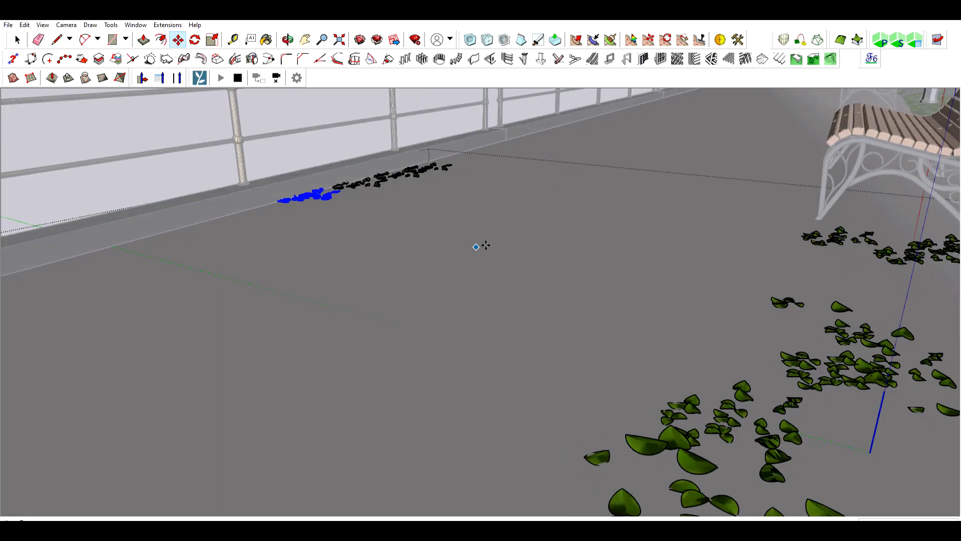
scroll(591, 261, "down", 3)
left_click(373, 121)
scroll(405, 306, "down", 3)
scroll(400, 283, "up", 2)
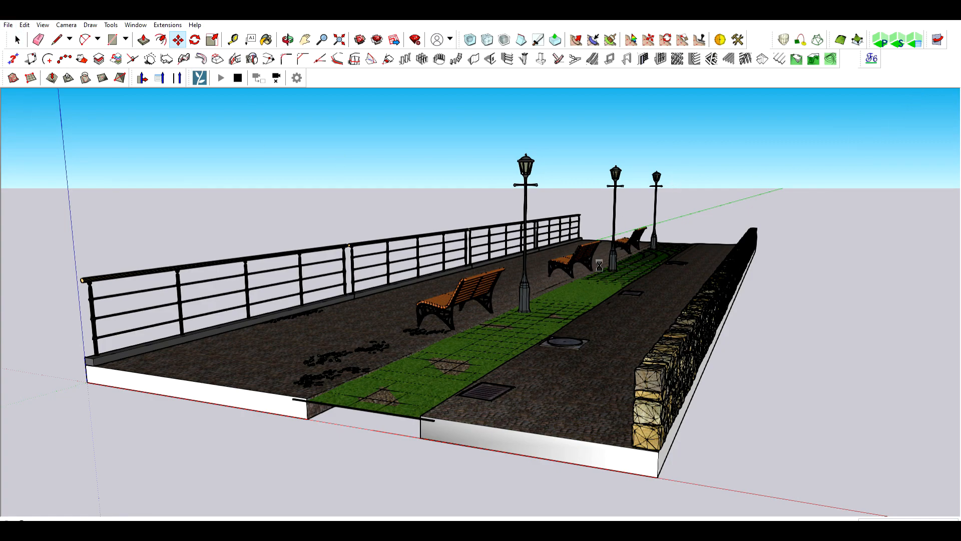
Select the entire walkway scene and make it one group
scroll(576, 351, "down", 2)
middle_click_drag(360, 160, 346, 202)
key("space")
scroll(345, 202, "down", 2)
key("ctrl+a")
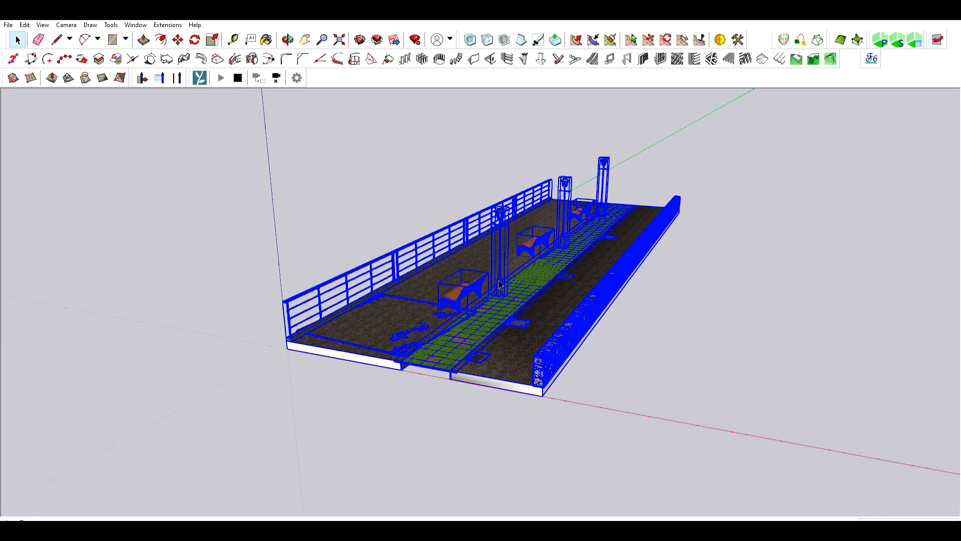
key("ctrl+g")
Copy the walkway group lengthwise so the copy joins the far end of the original
key("m")
key("ctrl")
left_click(548, 394)
middle_click_drag(608, 293, 450, 380, "shift")
scroll(492, 318, "up", 2)
left_click(479, 320)
middle_click_drag(368, 353, 521, 330)
scroll(476, 291, "down", 3)
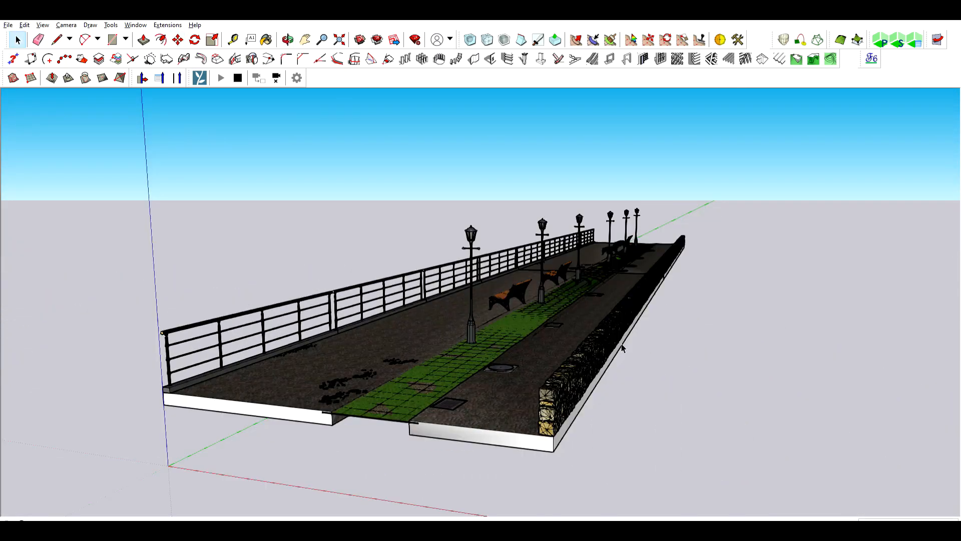
Draw a small rectangle on the outer side face of the slab below the stone wall
middle_click_drag(622, 347, 515, 317, "shift")
scroll(498, 348, "up", 1)
left_click(112, 39)
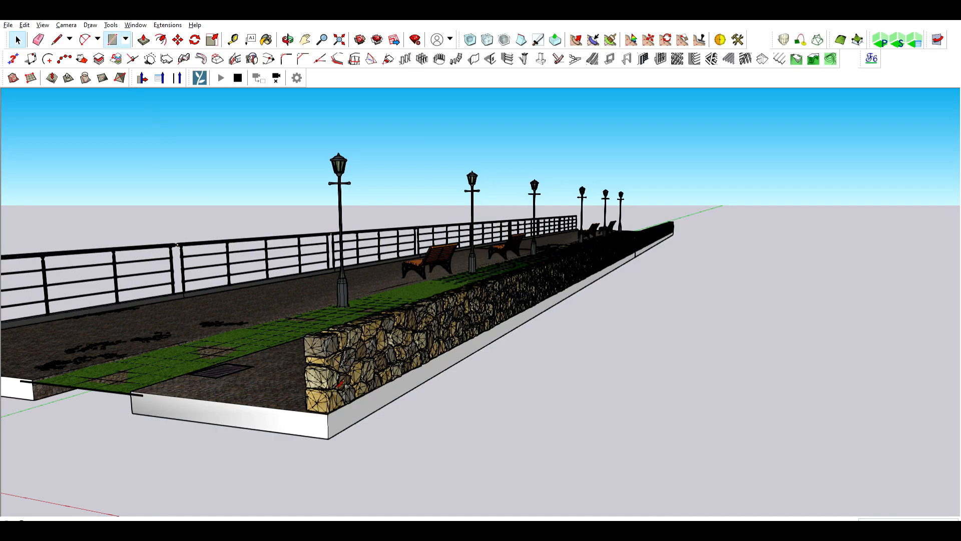
scroll(361, 418, "up", 1)
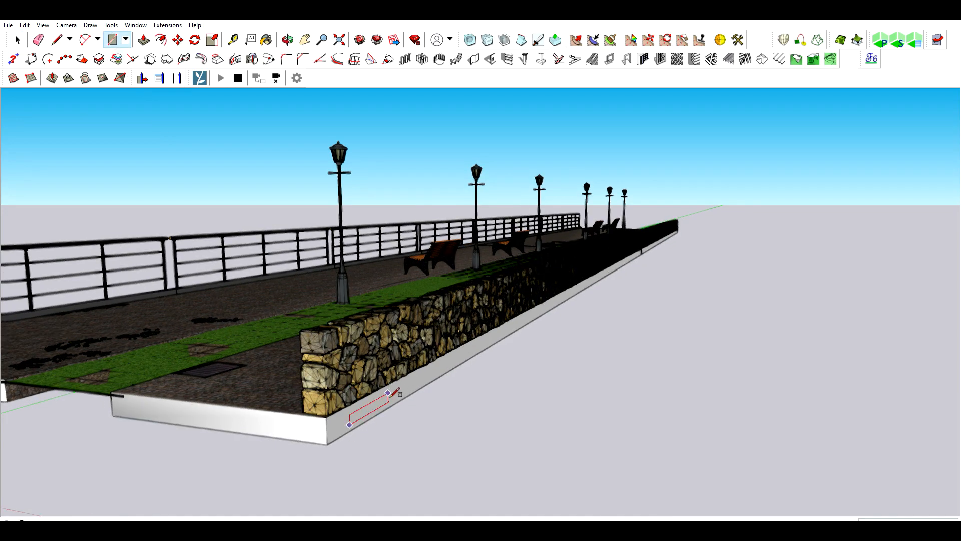
scroll(389, 394, "up", 1)
left_click(389, 393)
Push/Pull the rectangle outward by 5 and raise the resulting block's top face toward the top of the stone wall
middle_click_drag(384, 334, 254, 222)
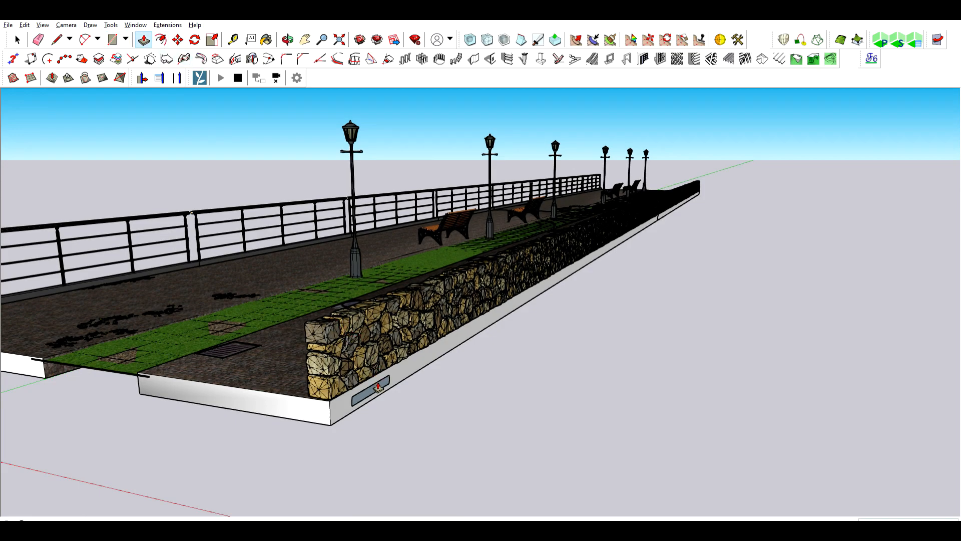
left_click_drag(379, 386, 523, 416)
left_click(538, 421)
type("5")
key("Return")
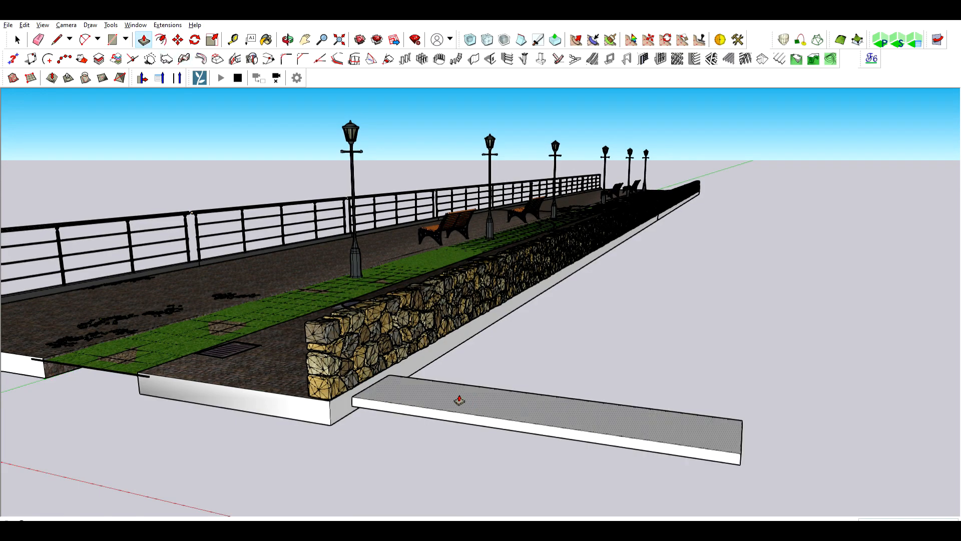
left_click_drag(364, 361, 350, 337)
Push/Pull the block's end faces along the stone wall so it runs the full length of the walkway
middle_click_drag(429, 345, 537, 376)
middle_click_drag(409, 366, 216, 347)
scroll(216, 347, "down", 2)
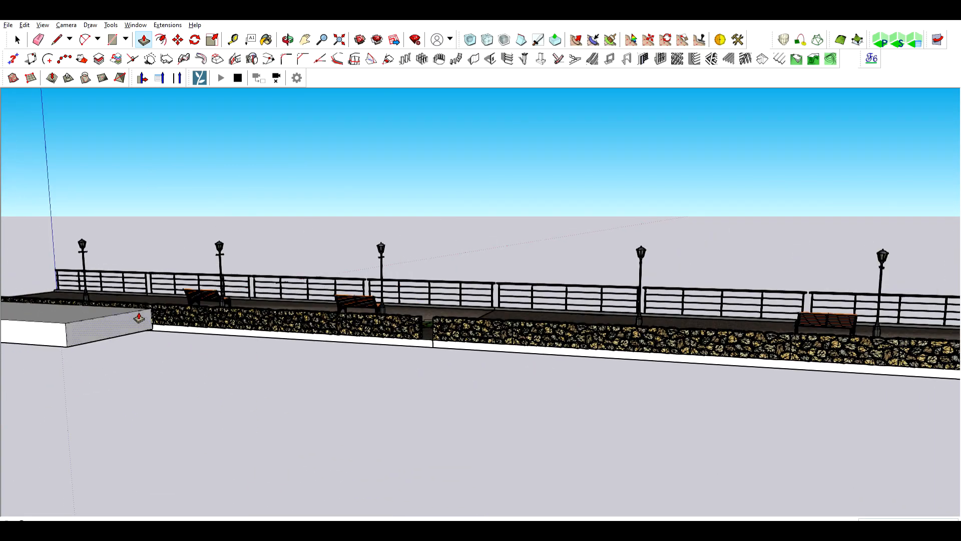
left_click(138, 316)
left_click(618, 386)
middle_click_drag(495, 399, 131, 395, "shift")
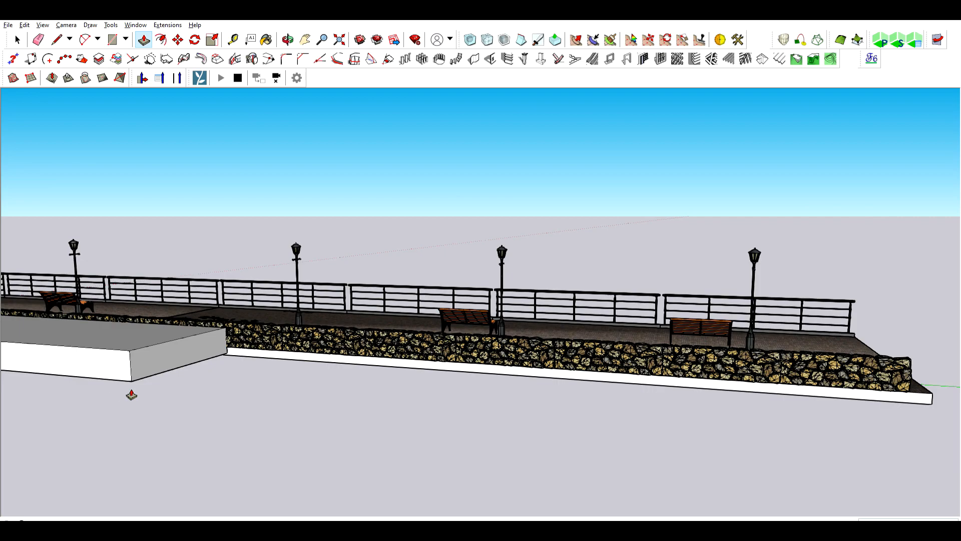
left_click(202, 351)
left_click(618, 395)
scroll(601, 402, "down", 2)
middle_click_drag(686, 403, 221, 347, "shift")
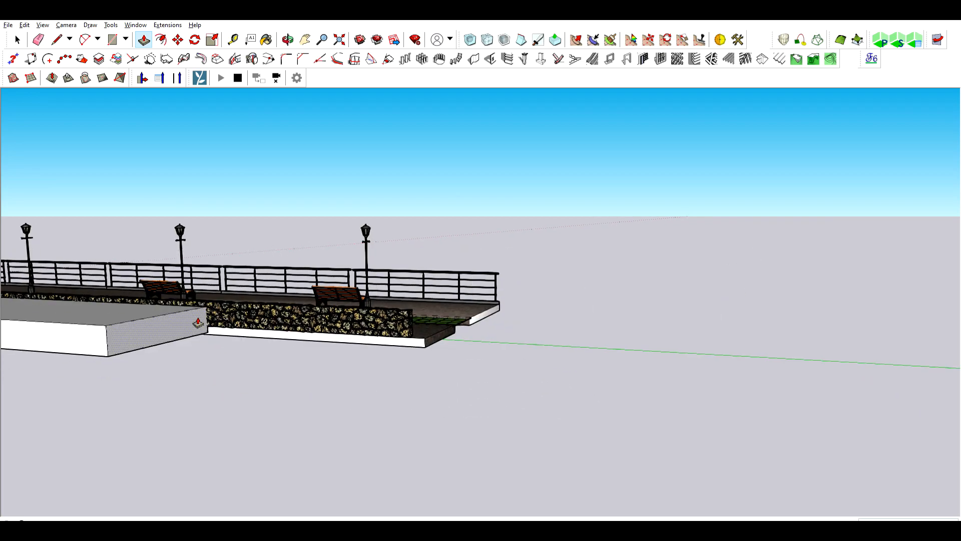
left_click(198, 322)
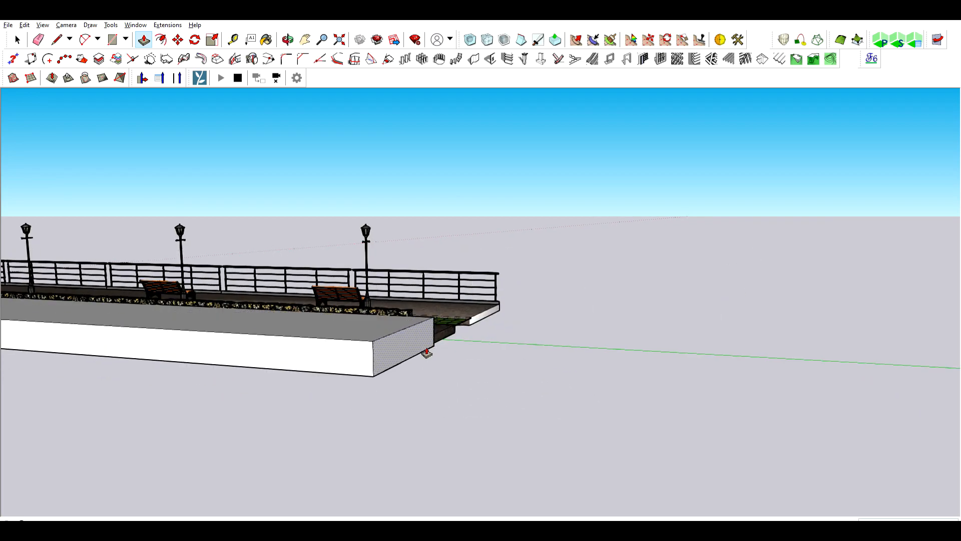
mouse_move(396, 391)
middle_mouse_down()
mouse_move(378, 388)
mouse_move(390, 385)
middle_mouse_up()
left_click(365, 334)
Paint the top face of the long block beside the stone wall with the green grass material
mouse_move(350, 349)
middle_mouse_down()
mouse_move(517, 365)
mouse_move(691, 298)
mouse_move(554, 383)
mouse_move(532, 356)
mouse_move(493, 382)
mouse_move(537, 255)
mouse_move(559, 254)
middle_mouse_up()
scroll(493, 382, "down", 3)
scroll(481, 354, "down", 2)
scroll(506, 284, "down", 6)
middle_click_drag(502, 289, 470, 312)
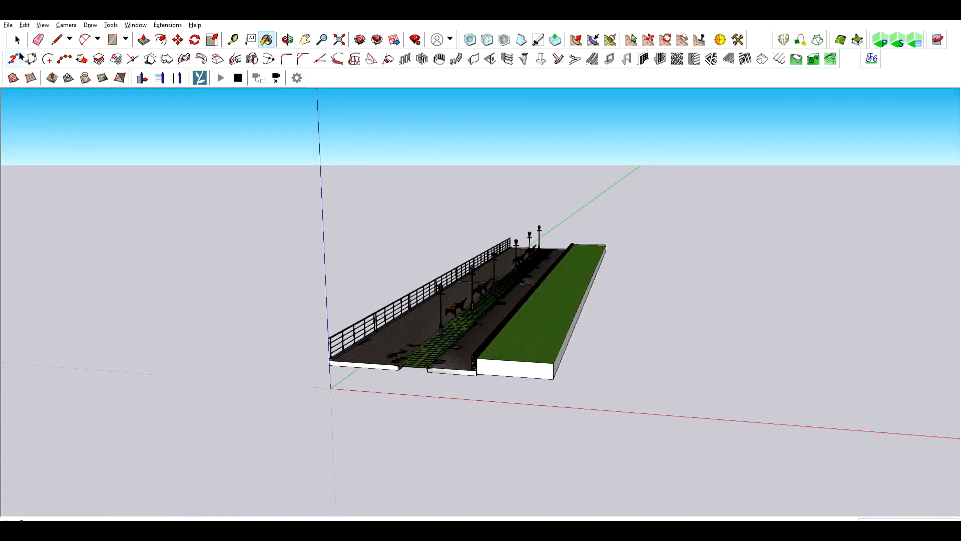
Copy the walkway together with the grass block lengthwise, joining the copy to the far end
left_click_drag(696, 418, 695, 419)
middle_click_drag(603, 421, 568, 409)
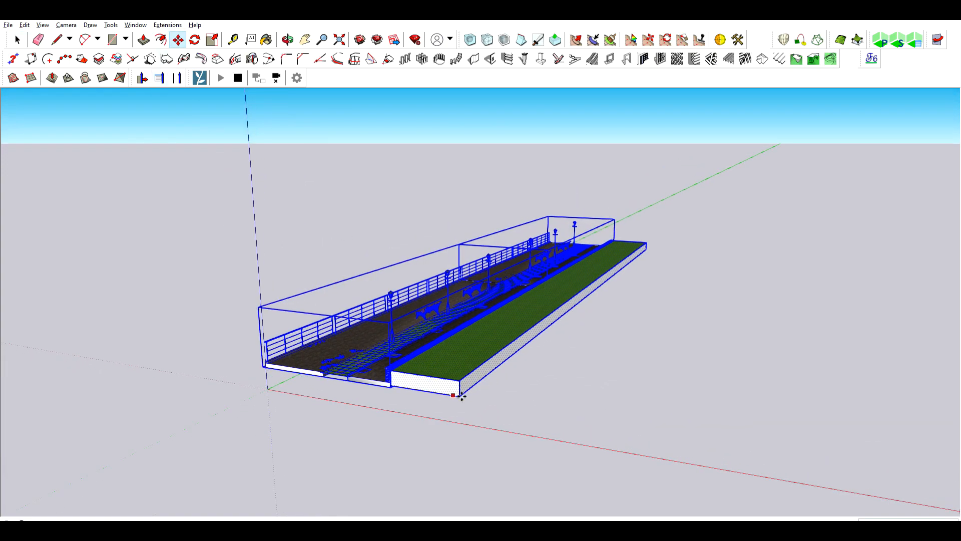
left_click(485, 383)
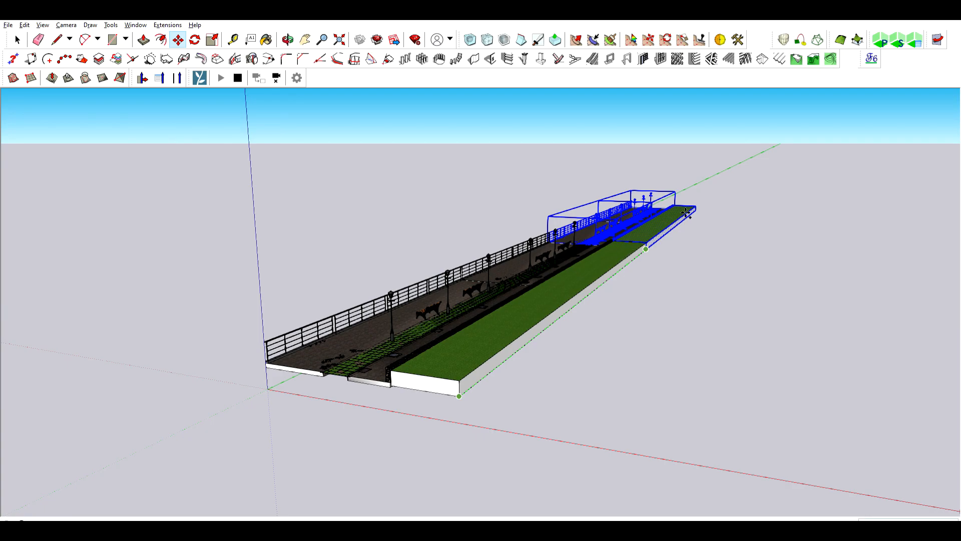
Draw a large rectangle from the outer corner of the walkway's far end, spanning well past the grass block's width
middle_click_drag(691, 240, 204, 132)
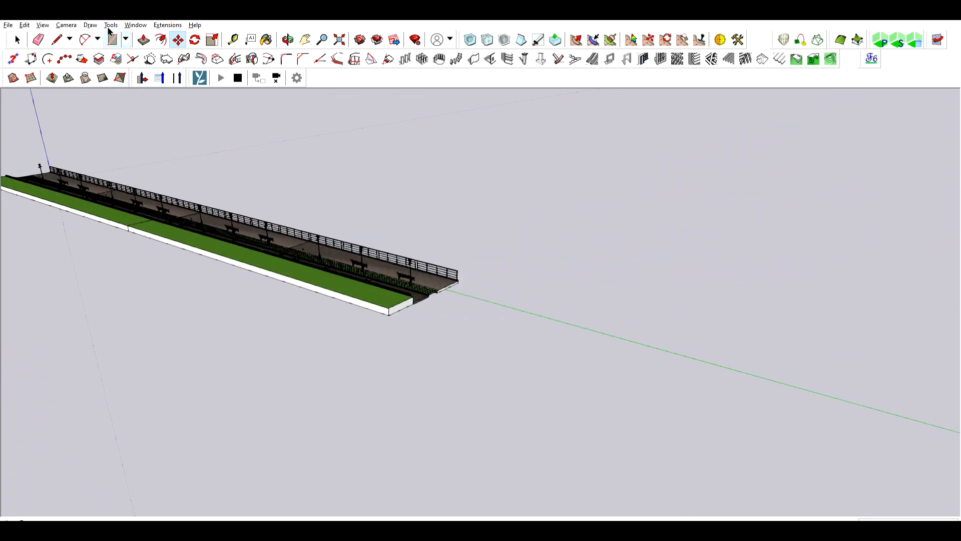
left_click(112, 39)
scroll(480, 286, "up", 3)
scroll(453, 279, "up", 2)
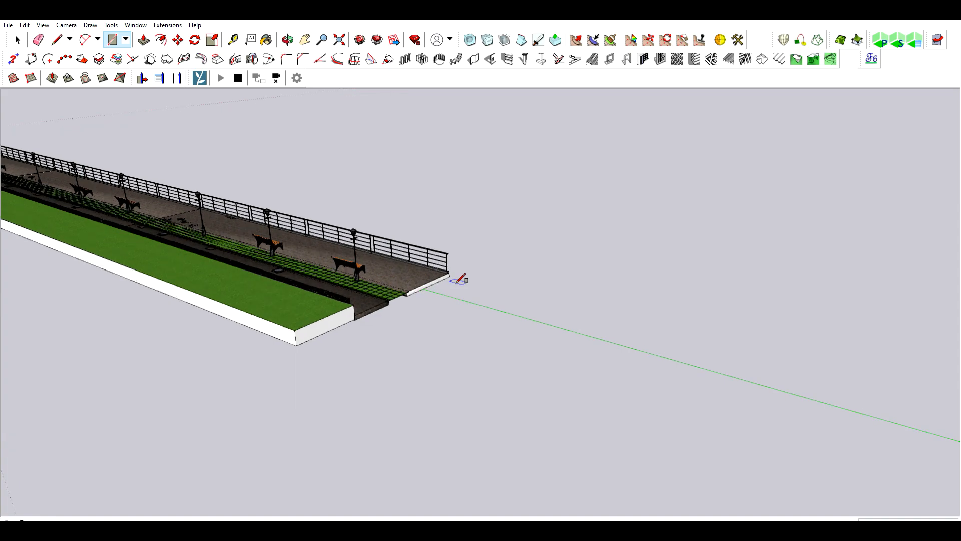
scroll(470, 316, "down", 5)
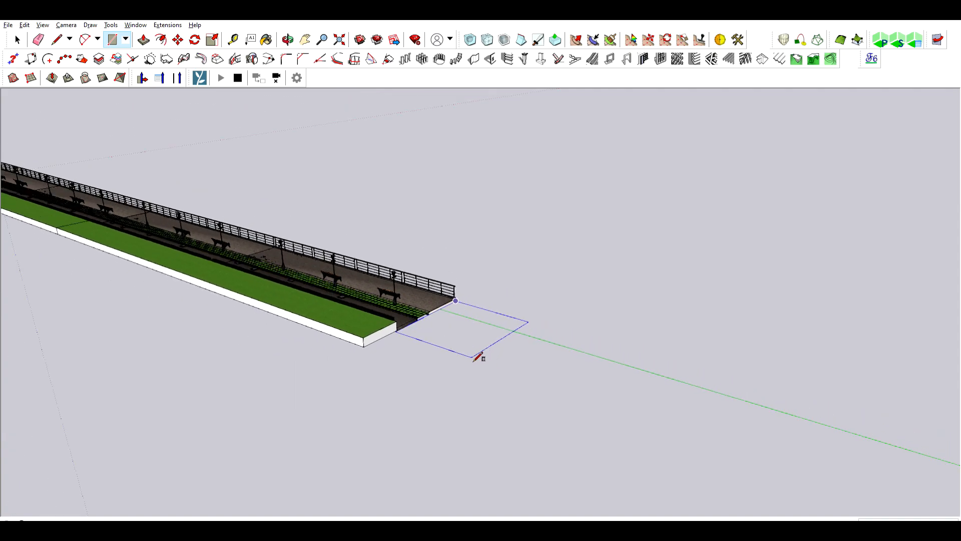
middle_click_drag(472, 399, 517, 317, "shift")
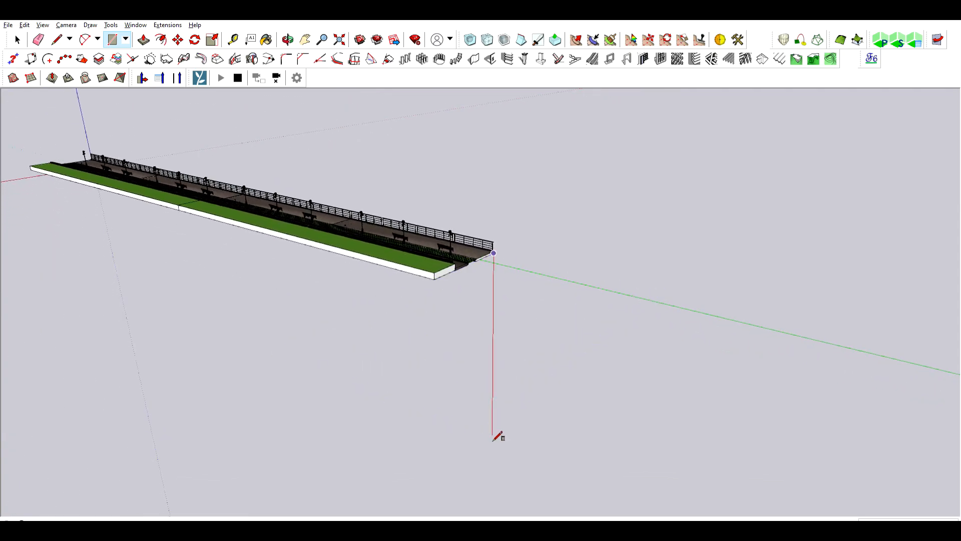
left_click(455, 411)
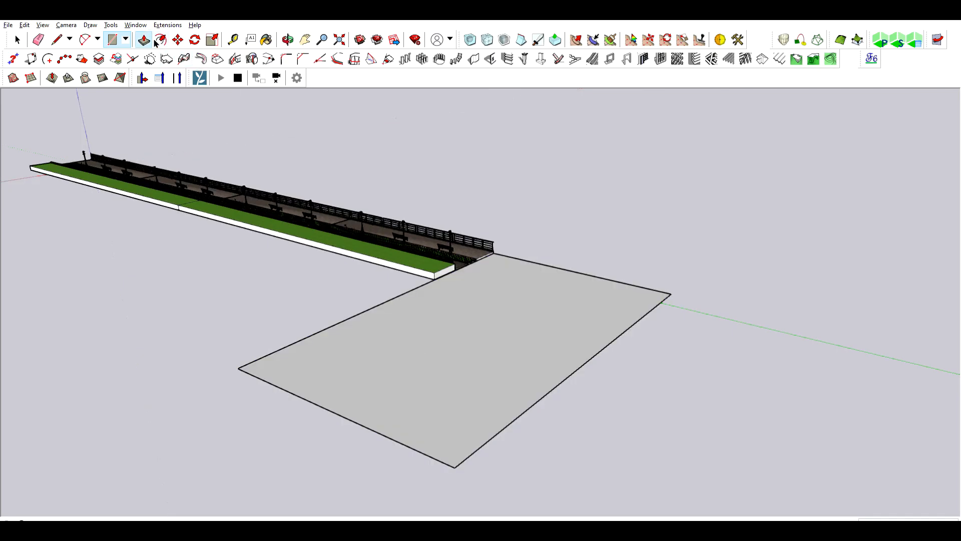
Push/Pull the rectangle at the walkway's far end into a thin slab level with the paving
left_click(145, 40)
scroll(517, 265, "up", 4)
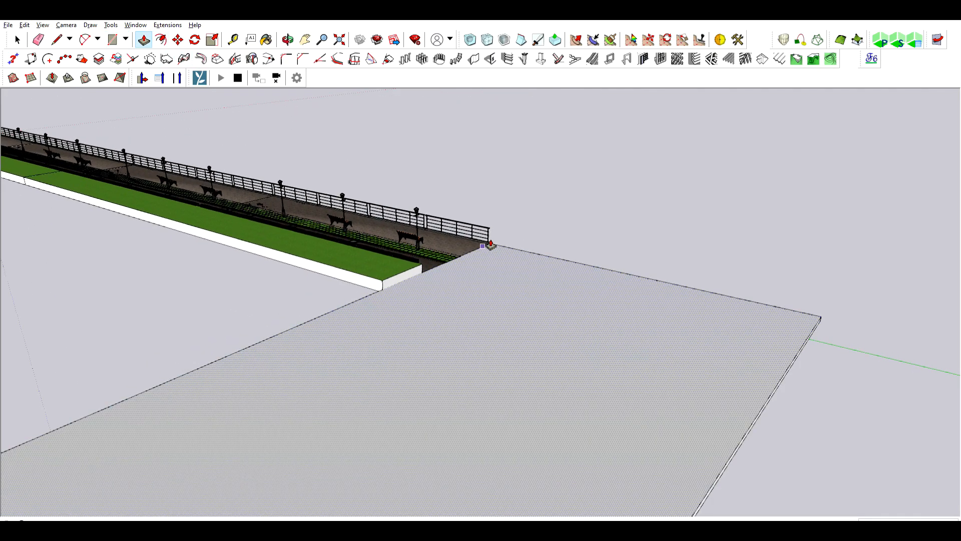
middle_click_drag(346, 336, 275, 250)
scroll(337, 324, "down", 4)
left_click(275, 241)
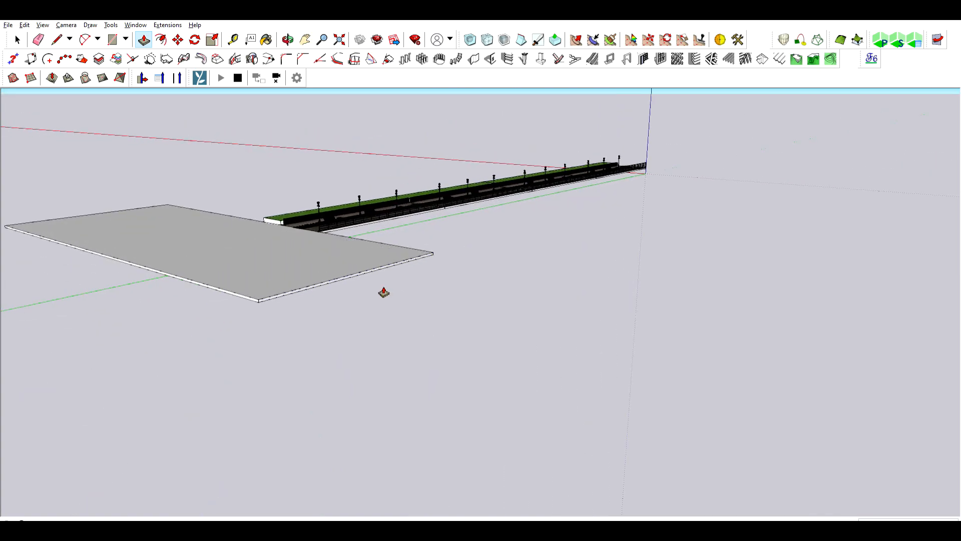
Push/Pull the slab's faces to make it a deep block crossing the far end of the walkway
middle_click_drag(383, 292, 137, 223)
left_click(242, 199)
middle_click_drag(228, 233, 201, 232)
mouse_move(453, 261)
middle_mouse_down()
mouse_move(195, 257)
mouse_move(471, 255)
middle_mouse_up()
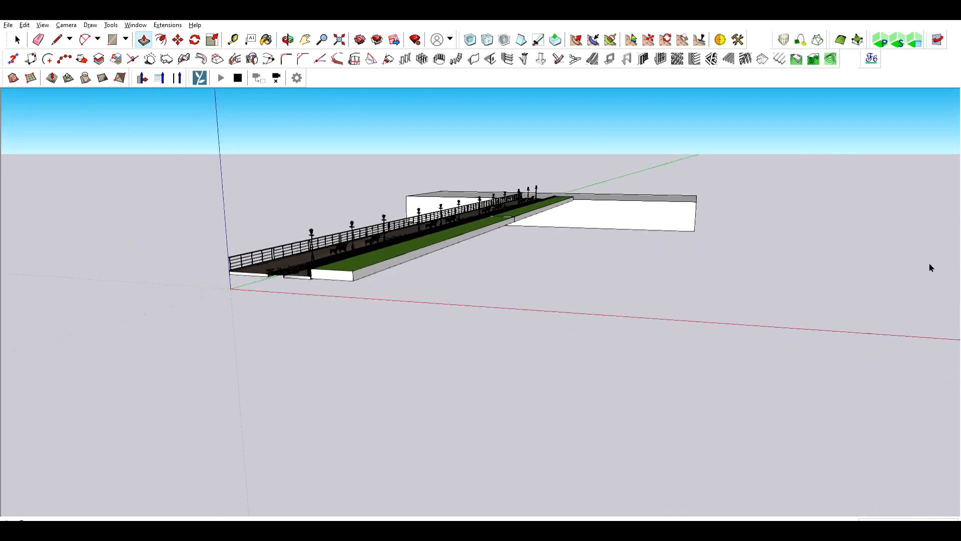
left_click(614, 210)
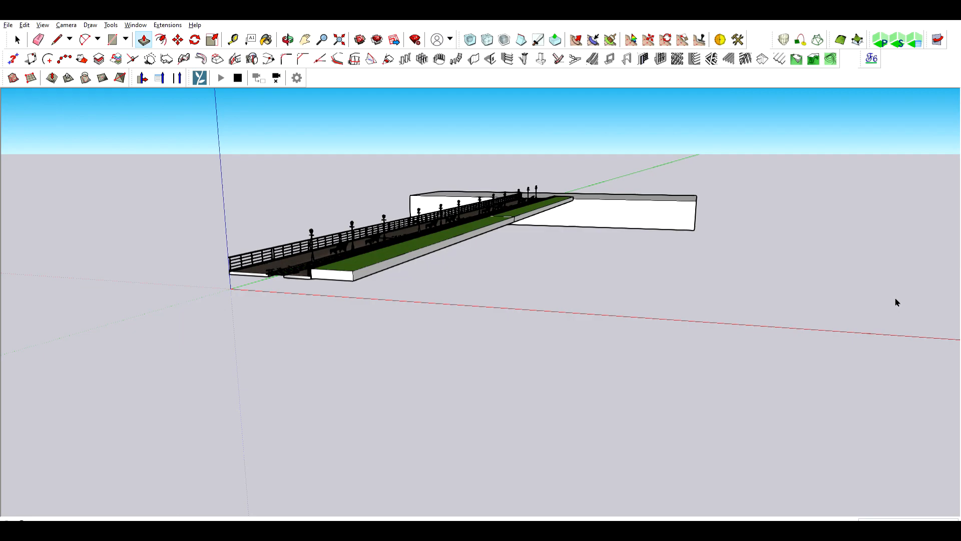
left_click(653, 220)
Paint the top and side faces of the block at the walkway's far end with the brown textured material
middle_click_drag(431, 166, 461, 196)
scroll(462, 197, "up", 2)
middle_click_drag(503, 252, 599, 345, "shift")
scroll(516, 257, "up", 1)
left_click(497, 241)
middle_click_drag(608, 231, 405, 265)
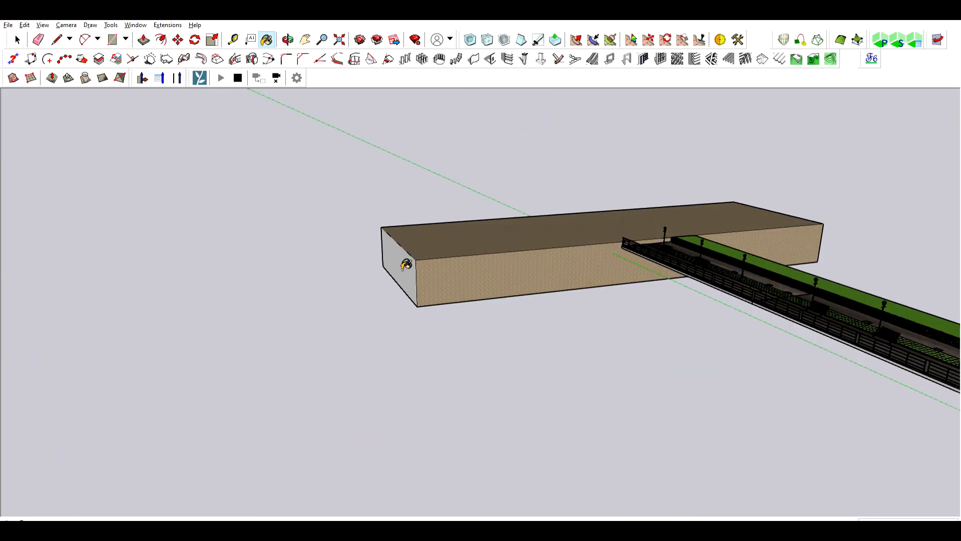
mouse_move(560, 264)
middle_mouse_down()
mouse_move(525, 298)
mouse_move(556, 356)
mouse_move(467, 343)
mouse_move(533, 339)
mouse_move(685, 385)
mouse_move(521, 305)
mouse_move(475, 308)
middle_mouse_up()
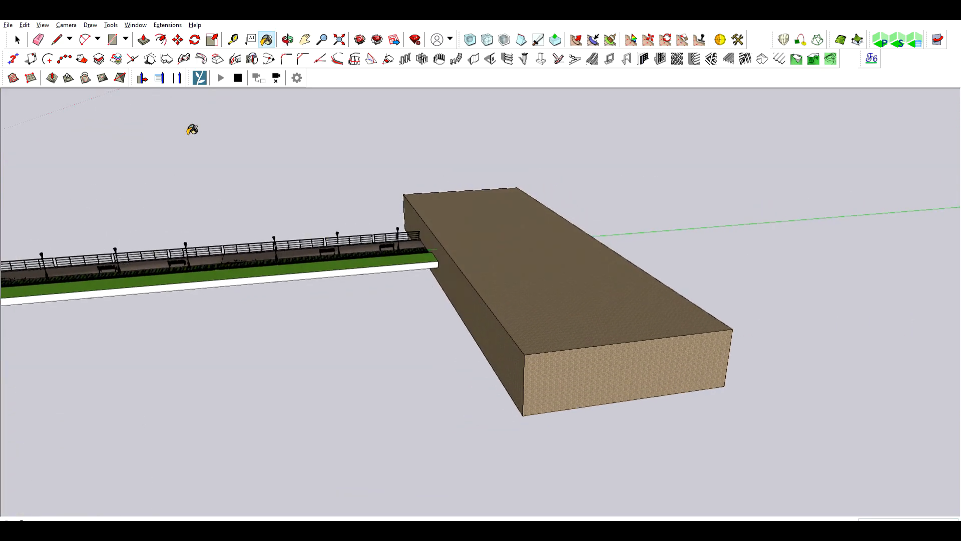
left_click(144, 39)
scroll(472, 215, "up", 8)
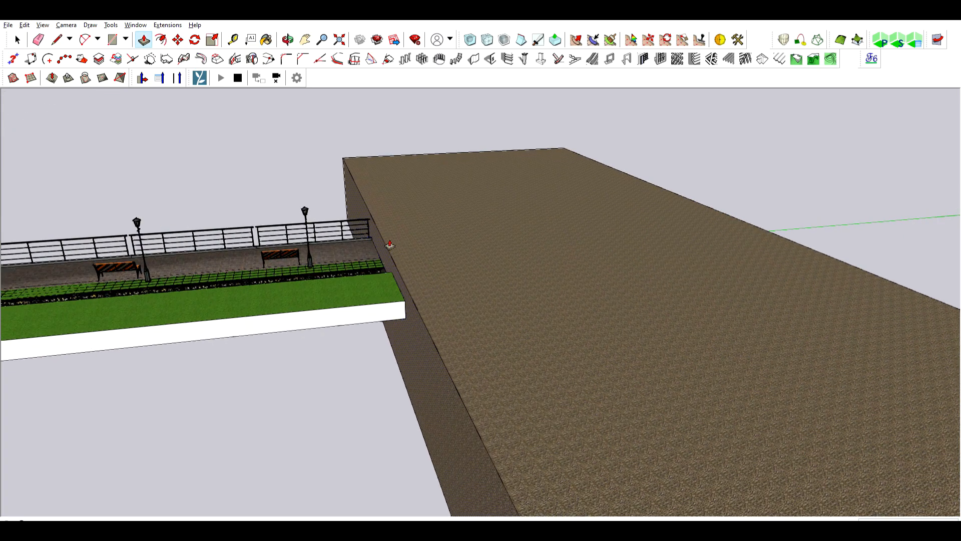
middle_click_drag(378, 240, 582, 294)
scroll(603, 293, "down", 3)
scroll(580, 299, "up", 3)
middle_click_drag(484, 283, 484, 278)
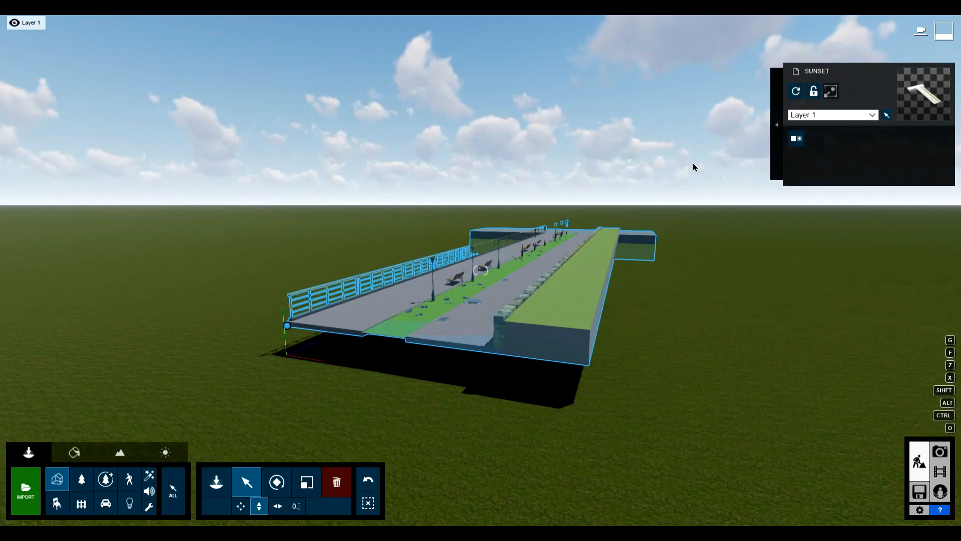
In Lumion, enter Photo mode, frame a low view along the walkway, and store the camera in photo slot 1
right_click_drag(634, 175, 558, 248)
key("w")
key("s")
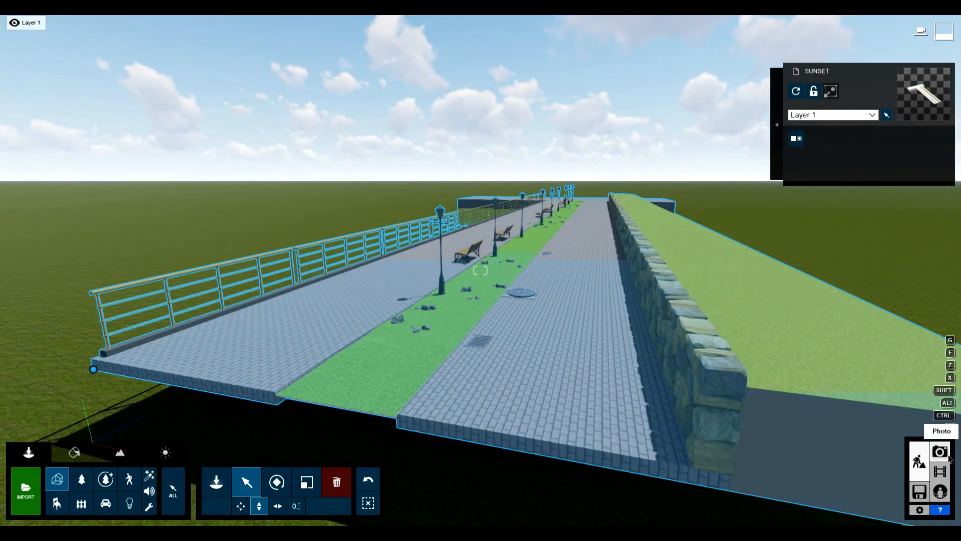
left_click(940, 452)
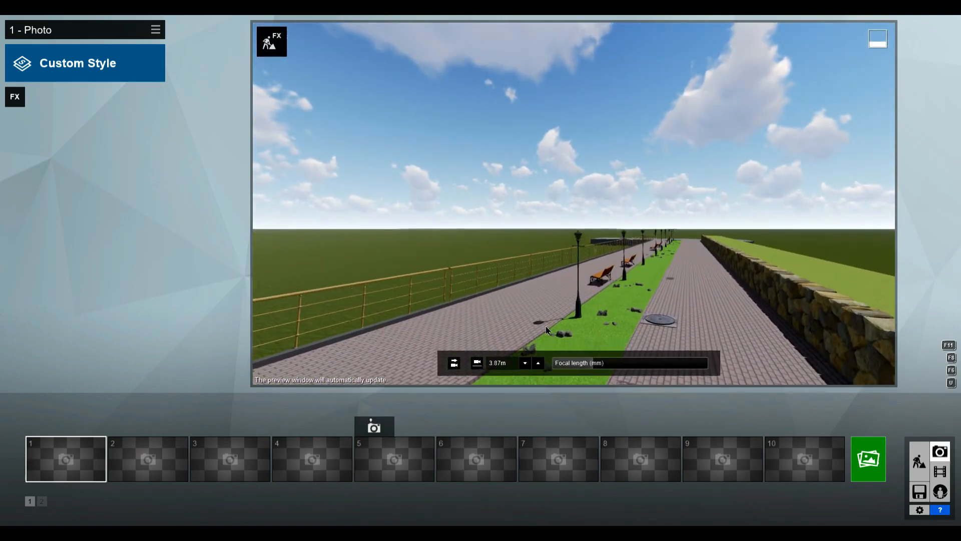
key("e")
mouse_move(545, 323)
right_mouse_down()
mouse_move(496, 313)
mouse_move(471, 287)
mouse_move(467, 356)
mouse_move(555, 325)
right_mouse_up()
key("d")
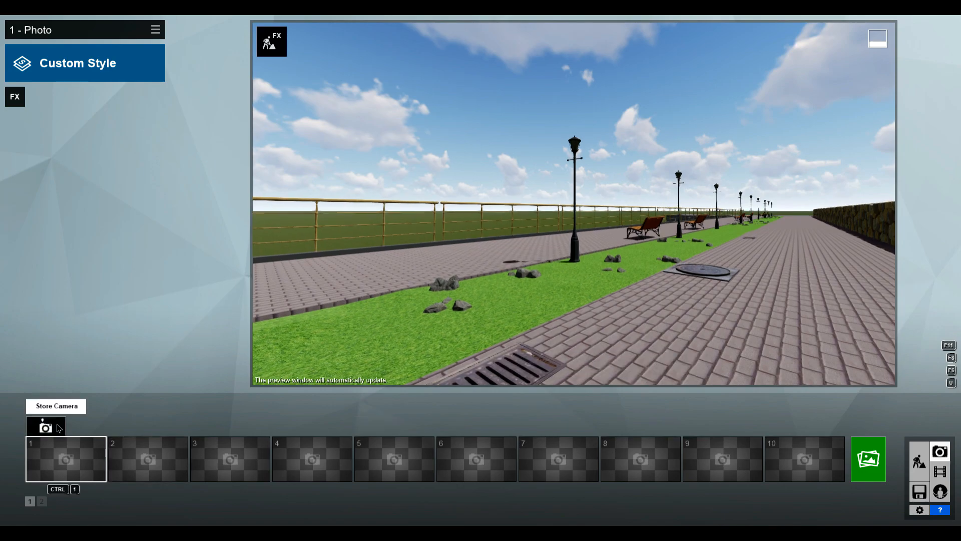
left_click(59, 428)
Apply the Overcast style to the photo and set its Real Skies effect to the Sunset 3 sky
left_click(114, 65)
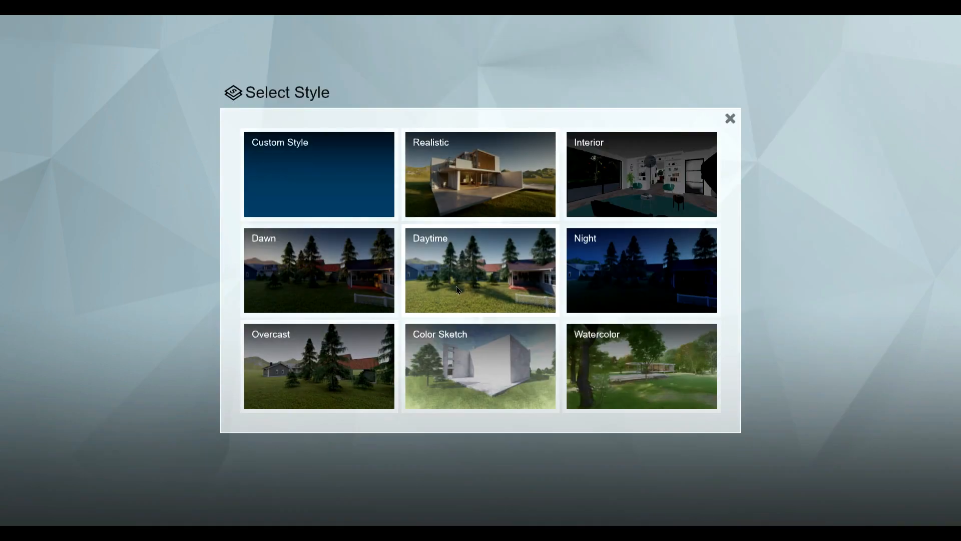
left_click(341, 356)
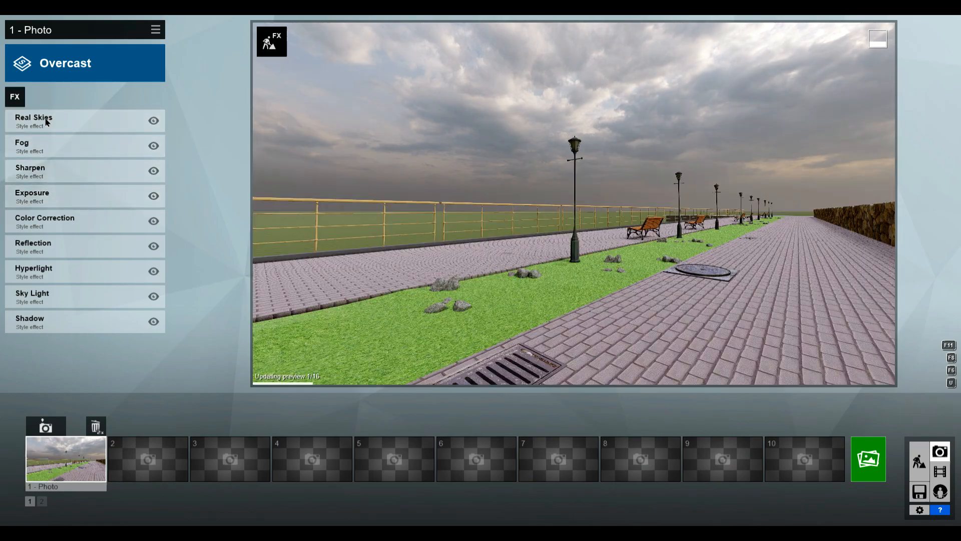
left_click(47, 122)
left_click(46, 165)
left_click(559, 113)
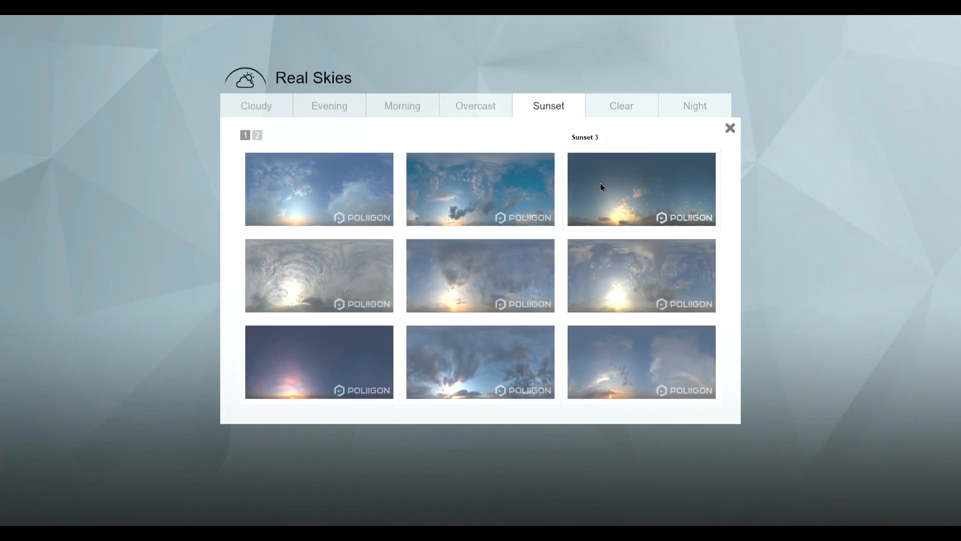
left_click(602, 187)
Rotate the sky heading to bring the sun above the railing and reframe the camera over the brick path
left_click_drag(92, 186, 21, 187)
left_click_drag(54, 189, 49, 187)
right_click_drag(574, 203, 404, 177)
key("d")
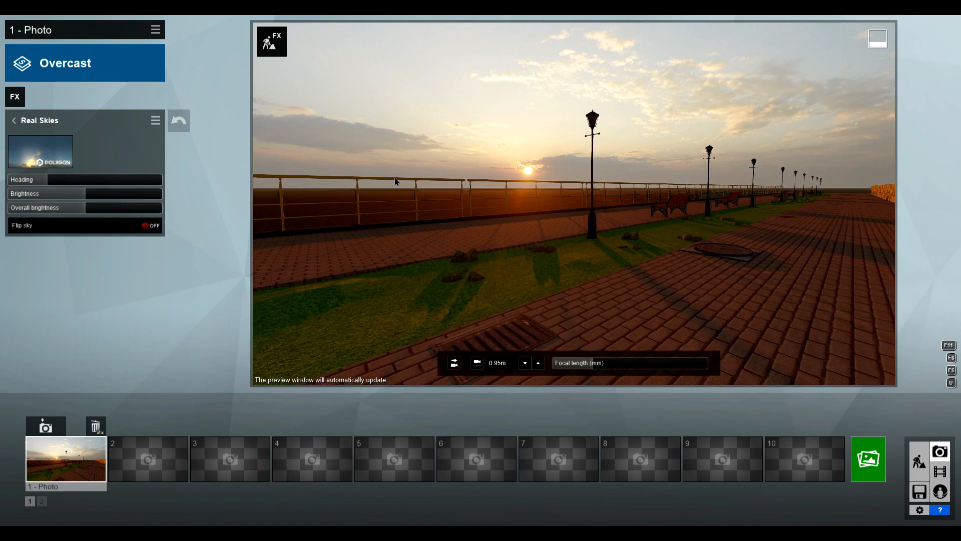
key("shift+s")
key("shift+w")
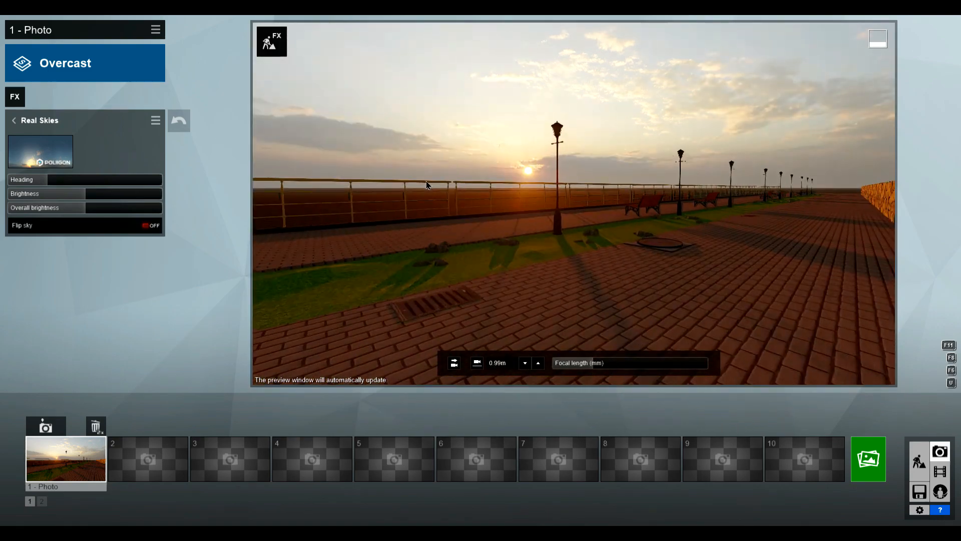
key("shift+s")
key("a")
key("w")
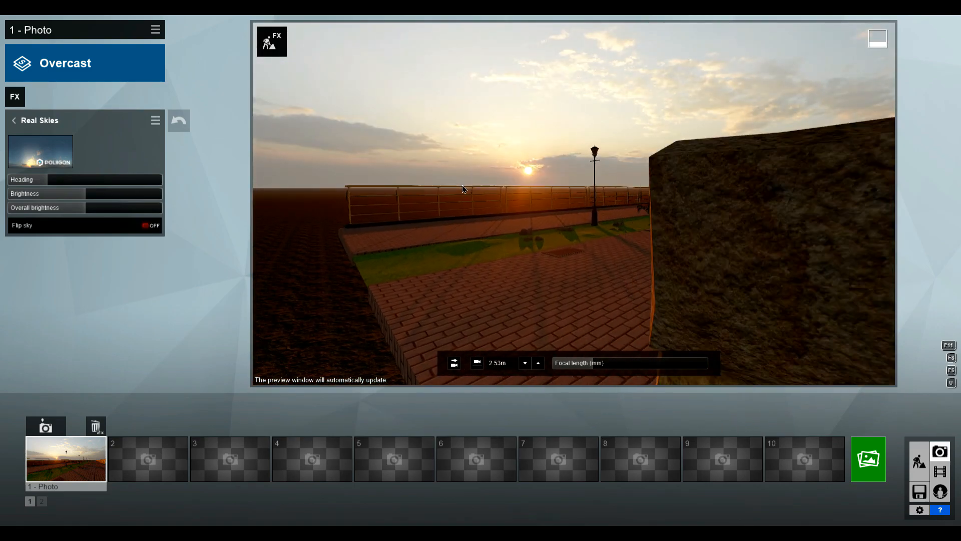
mouse_move(513, 181)
right_mouse_down()
mouse_move(562, 182)
mouse_move(530, 183)
right_mouse_up()
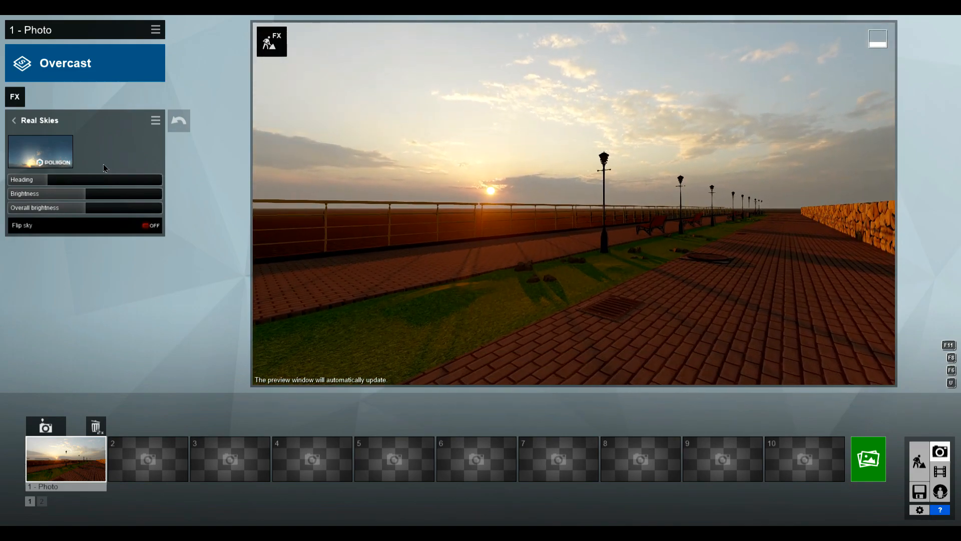
Fine-tune the sky heading and camera tilt to the sunset over the railing, and store the camera in slot 1 again
left_click_drag(54, 182, 48, 182)
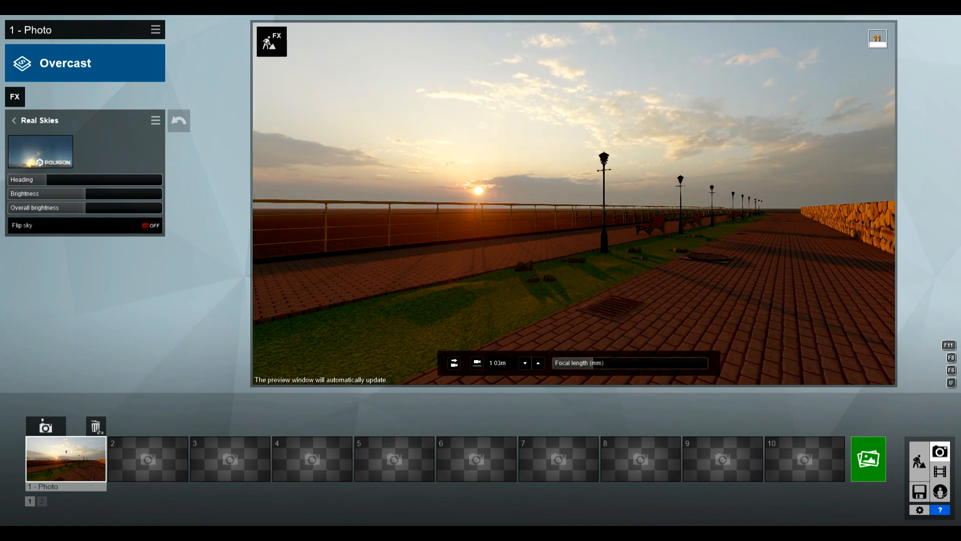
right_click_drag(574, 203, 580, 225)
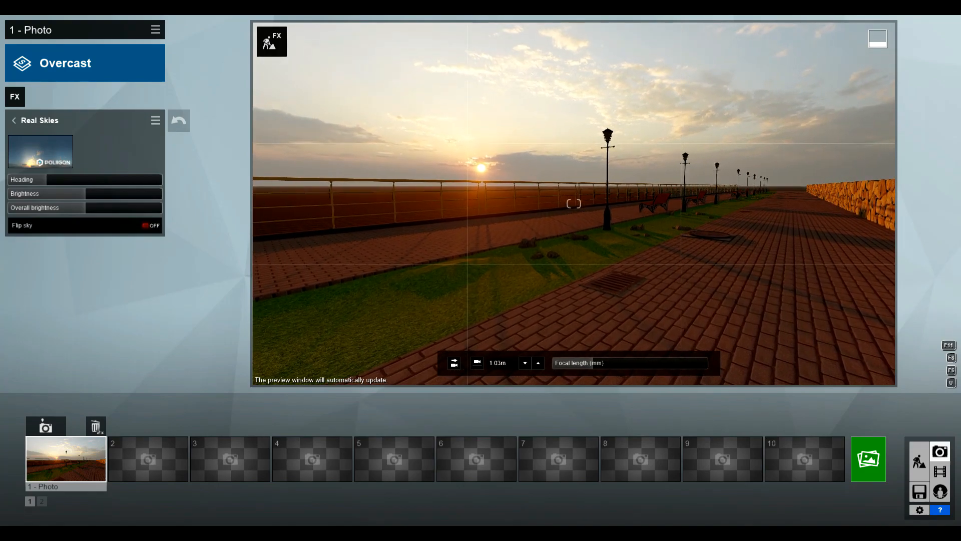
left_click_drag(44, 179, 44, 180)
right_click_drag(573, 203, 574, 204)
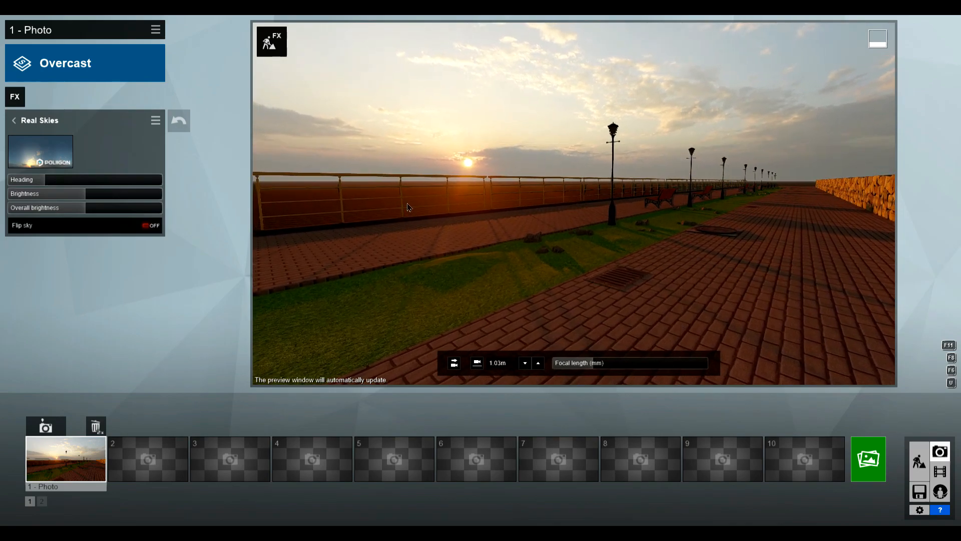
left_click(56, 427)
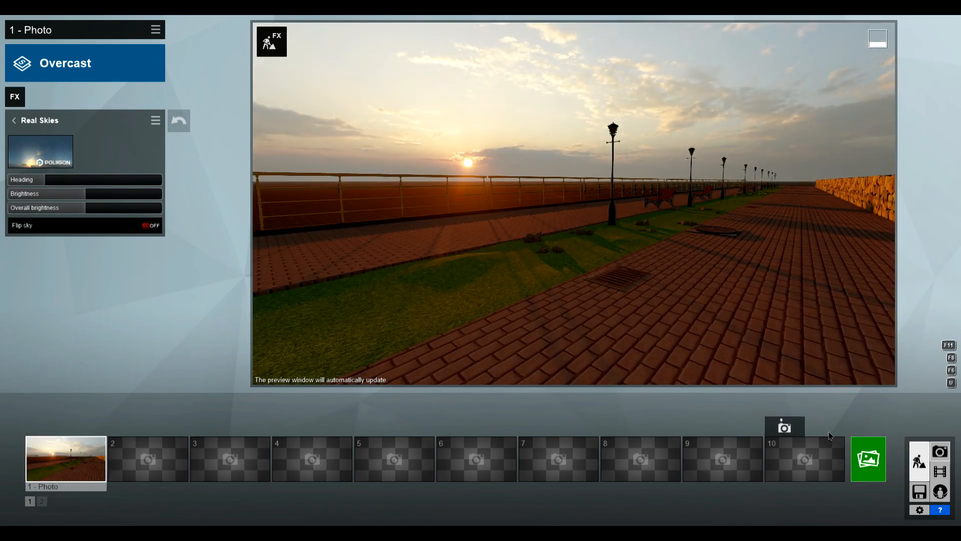
Return to Build mode and assign the indoor metal material Metal 004 1024 to the walkway railing
left_click(919, 460)
key("s")
right_click_drag(300, 320, 328, 317)
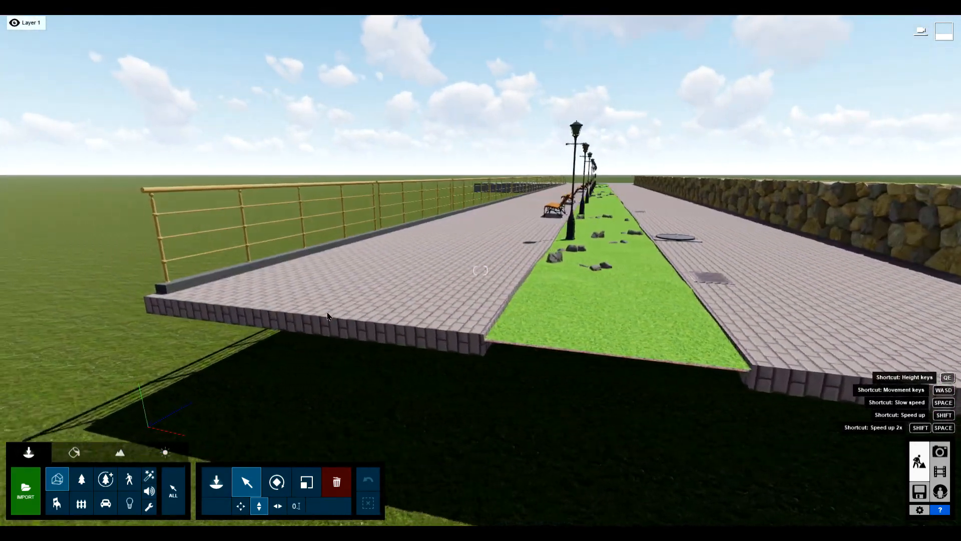
key("w")
key("a")
key("q")
left_click(74, 452)
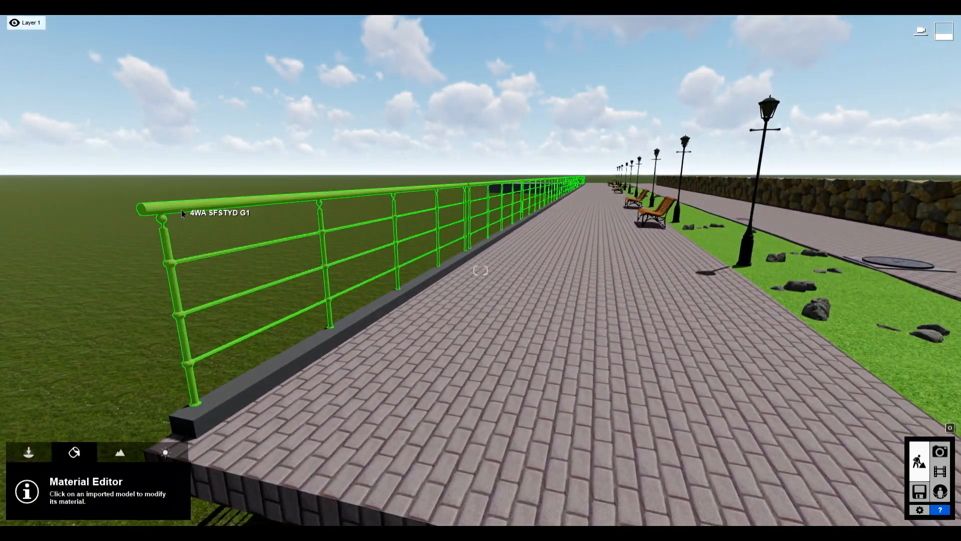
left_click(187, 214)
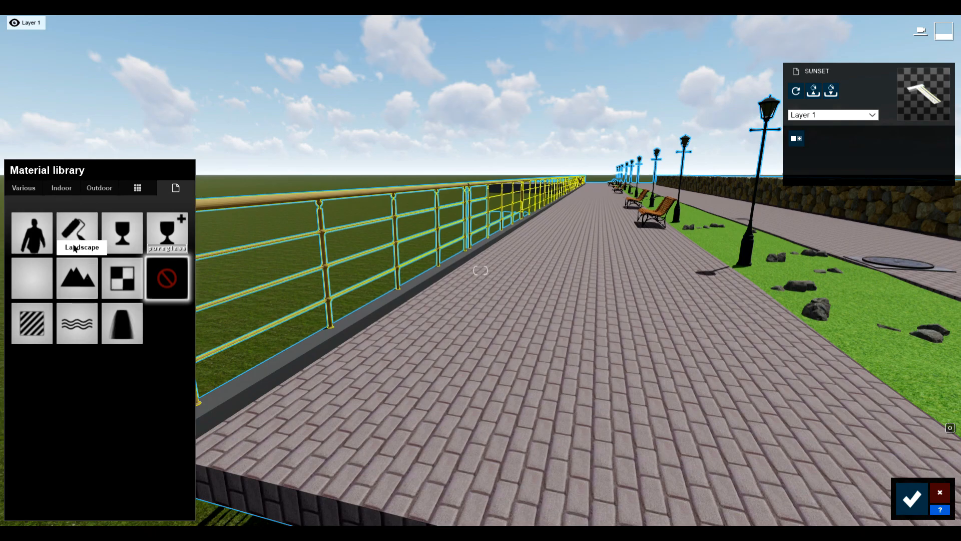
left_click(61, 188)
left_click(136, 217)
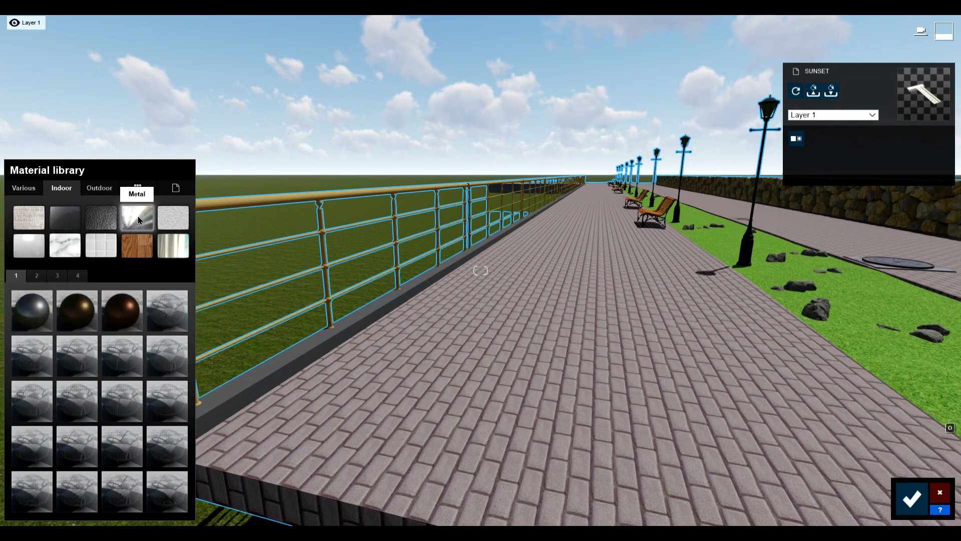
left_click(58, 275)
left_click(123, 410)
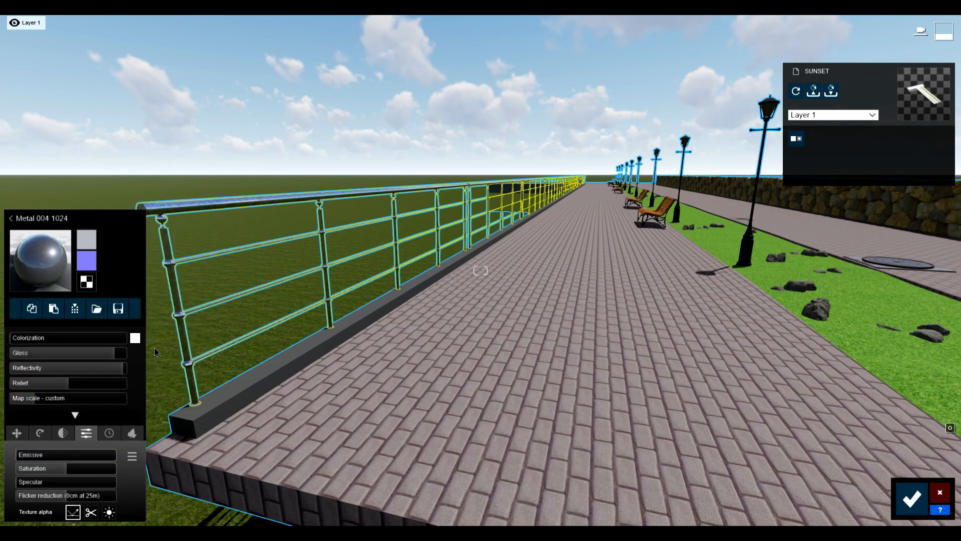
Refine the railing's metal with lower gloss and reflectivity, a larger map scale, and a partial grey colorization
left_click_drag(100, 356, 82, 369)
left_click_drag(48, 404, 56, 403)
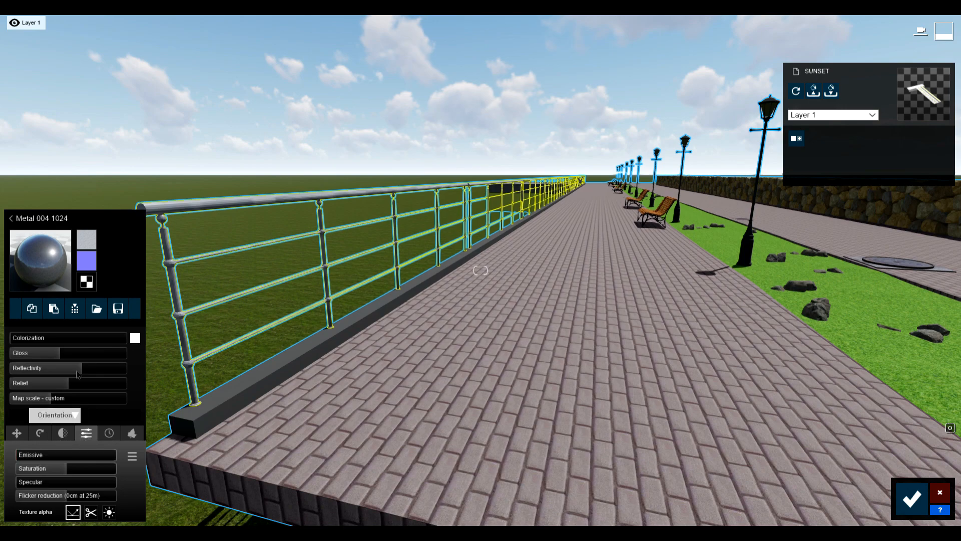
left_click(135, 338)
left_click_drag(220, 353, 223, 369)
left_click_drag(35, 339, 60, 340)
right_click_drag(252, 274, 138, 278)
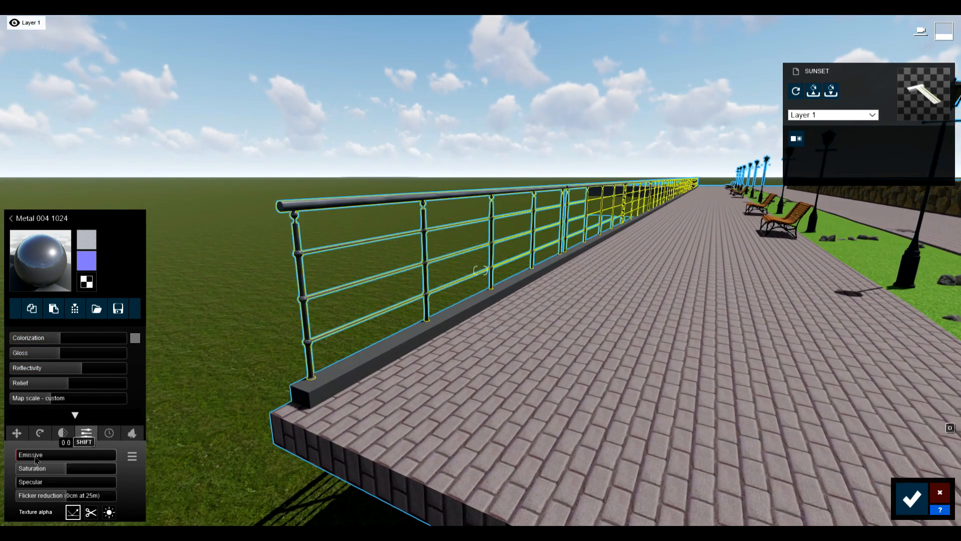
Apply Iron-type weathering to the walkway railing's metal material
left_click(115, 436)
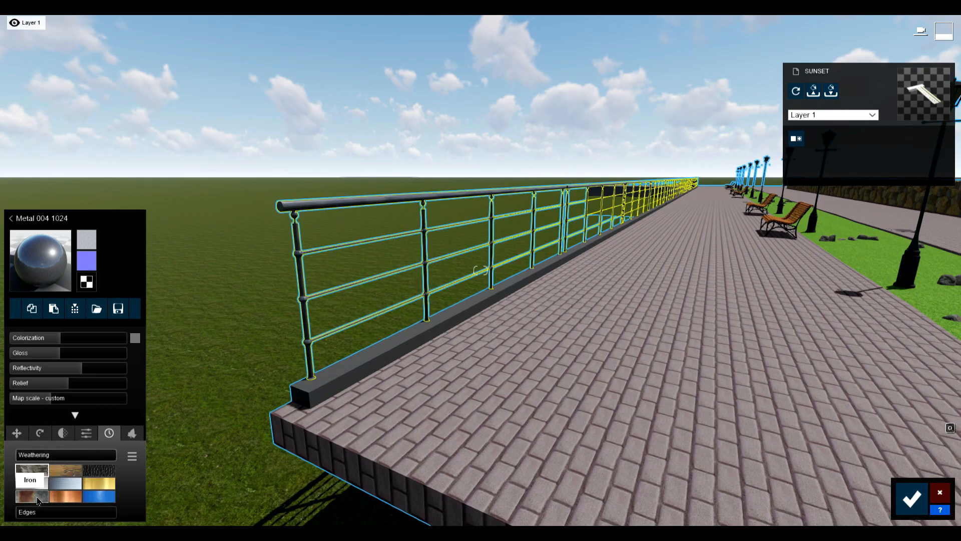
left_click_drag(31, 460, 67, 460)
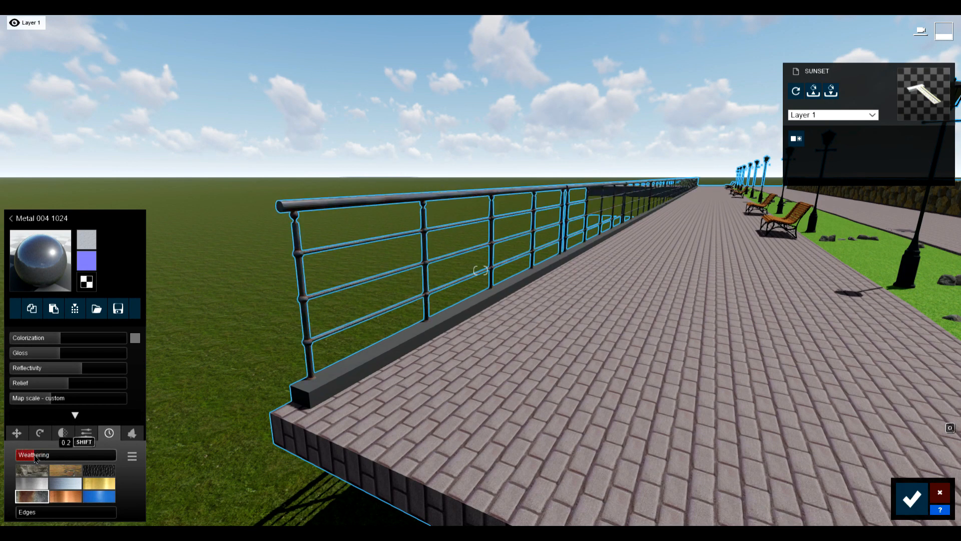
Browse the outdoor brick, concrete and stone materials and assign Polii CityStreet Sidewalk 003 2k to the walkway paving
key("s")
right_click_drag(478, 274, 659, 376)
left_click(392, 367)
left_click(104, 191)
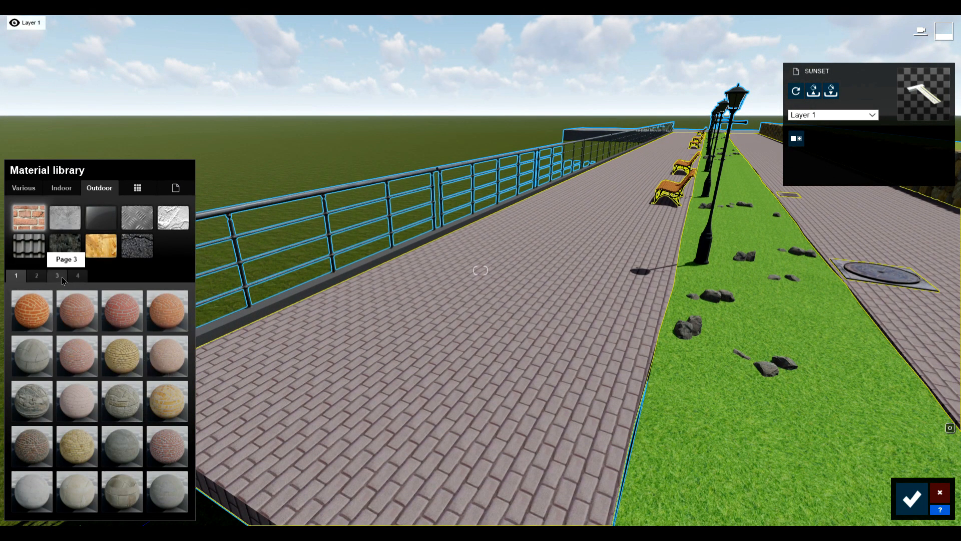
left_click(43, 279)
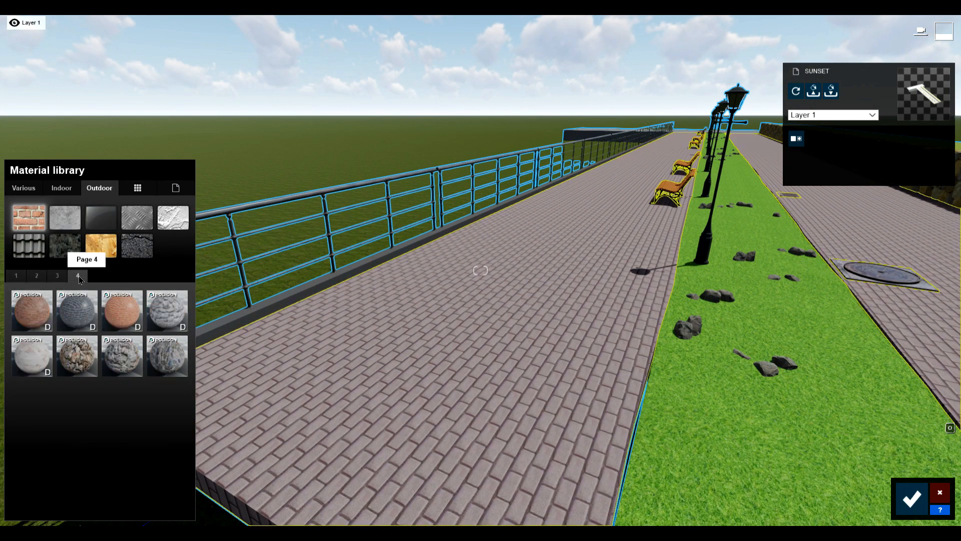
left_click(41, 278)
left_click(17, 276)
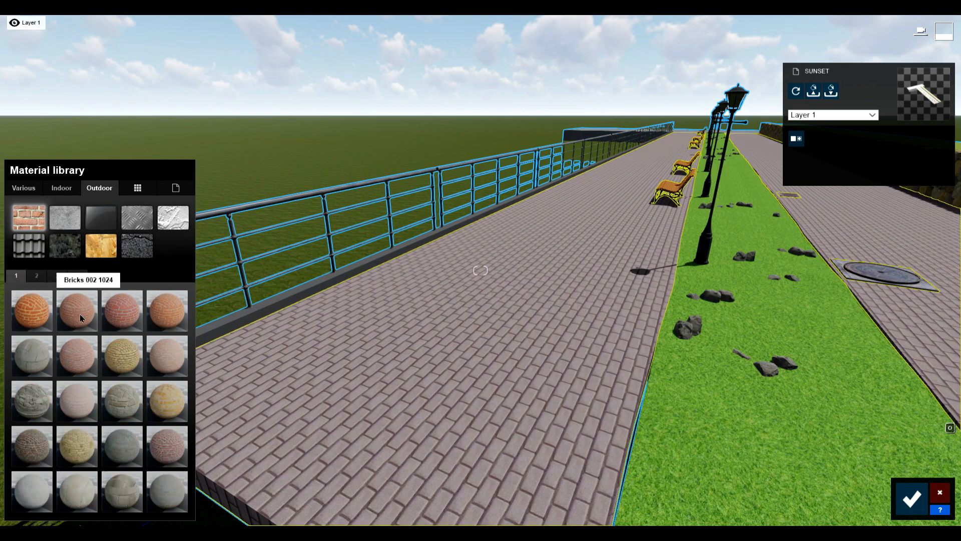
left_click(56, 227)
left_click(36, 275)
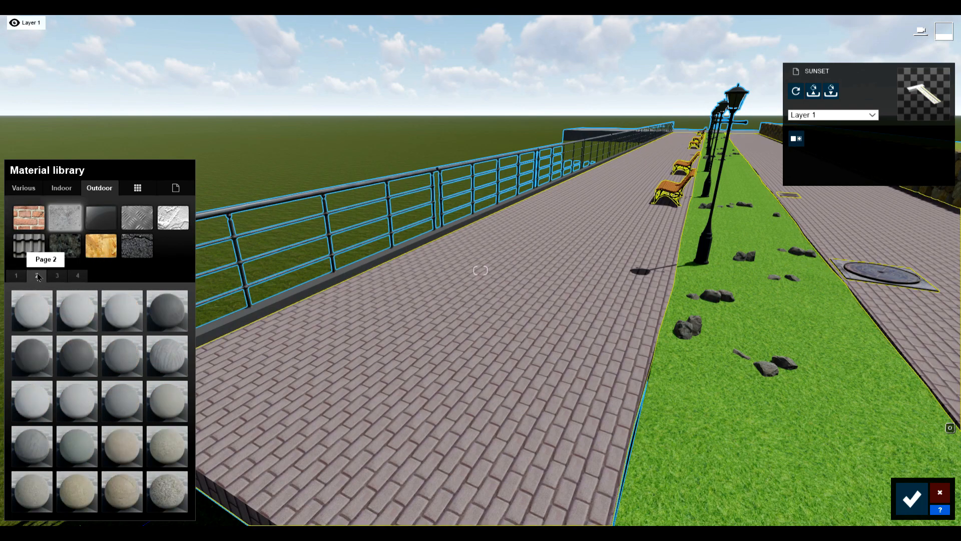
left_click(54, 278)
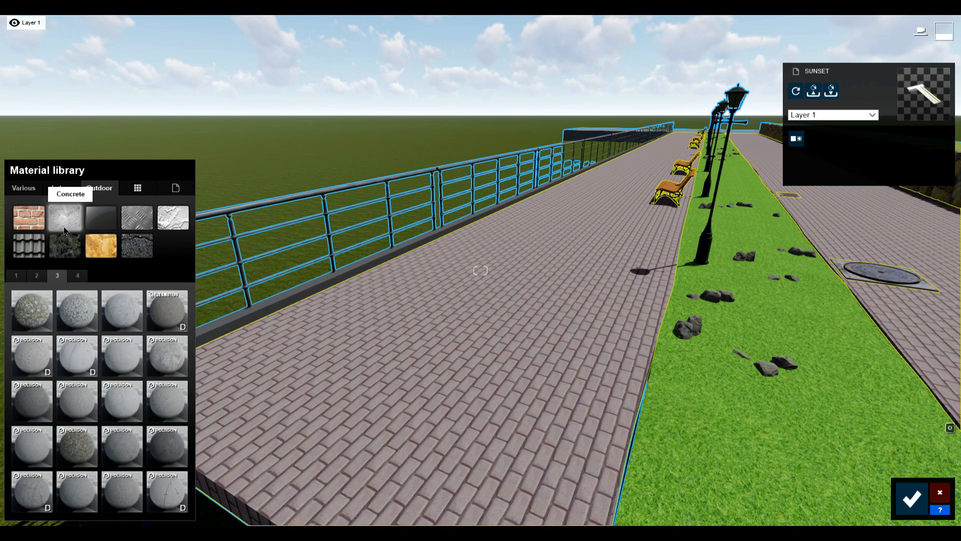
left_click(69, 252)
left_click(124, 493)
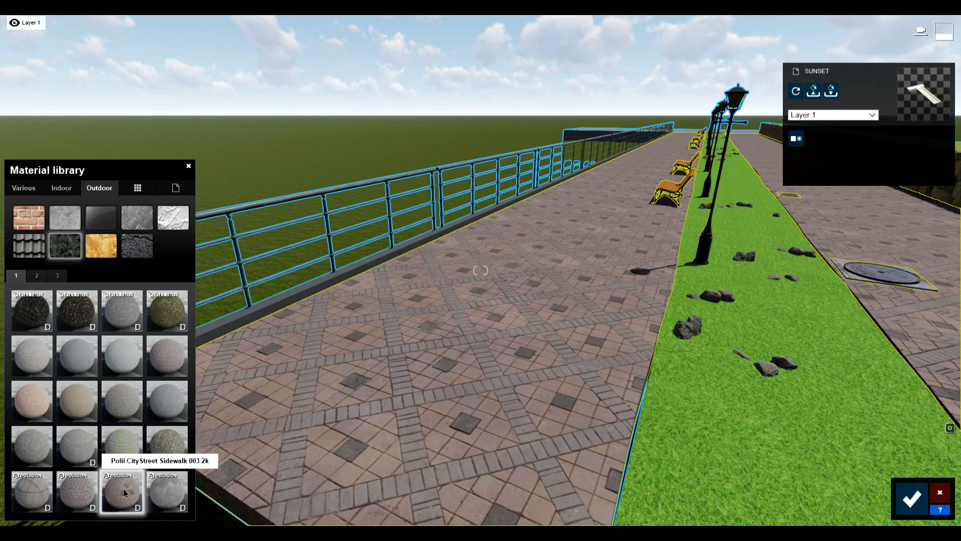
Enlarge the map scale of the sidewalk paving to about 3.5 and check the pattern from the walkway's near end
key("d")
right_click_drag(435, 371, 493, 368)
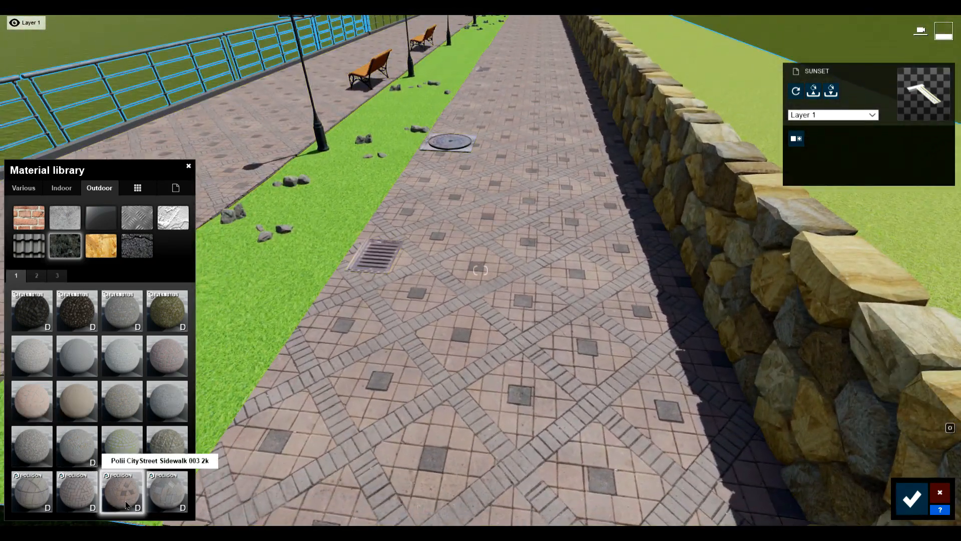
left_click(124, 493)
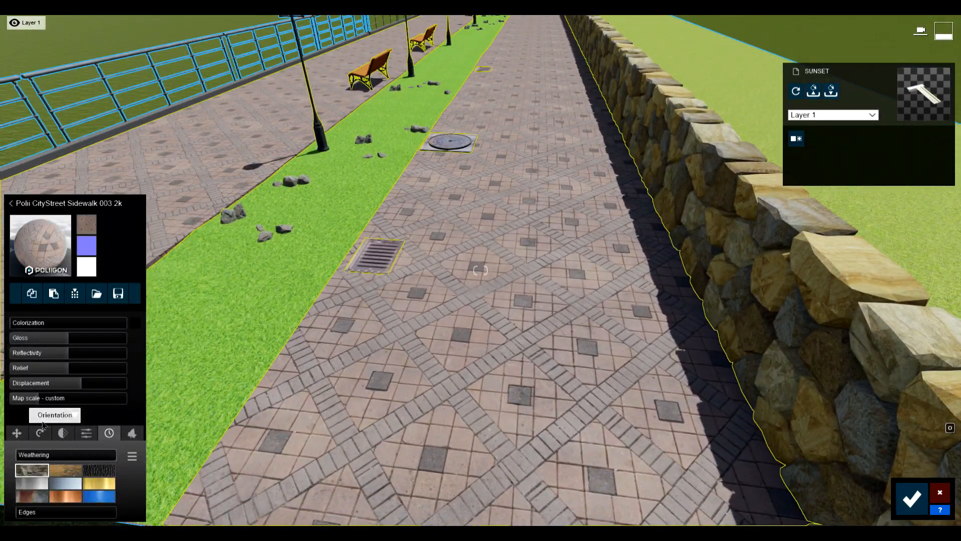
left_click_drag(39, 398, 41, 398)
key("s")
right_click_drag(521, 371, 566, 326)
key("d")
right_click_drag(543, 356, 532, 335)
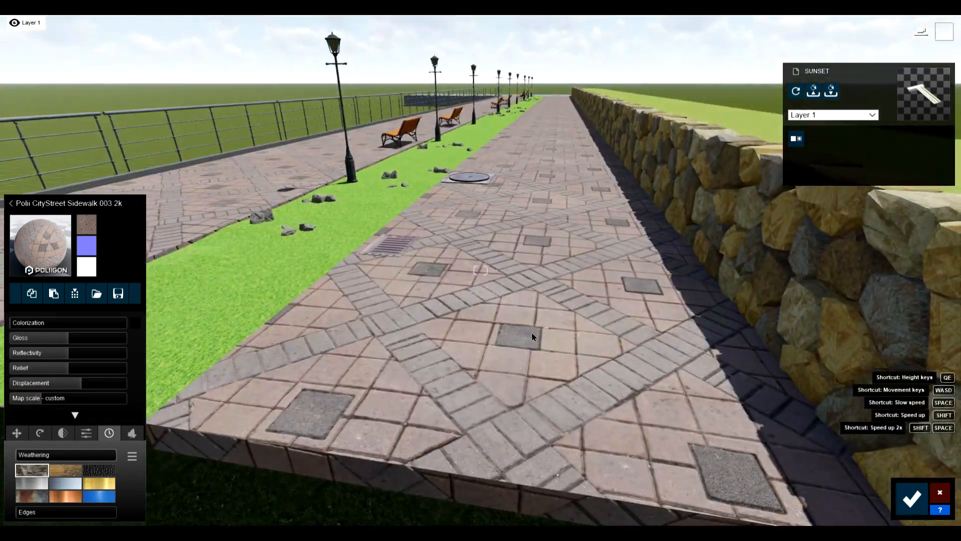
Darken the sidewalk paving with a slight black colorization and increase its displacement
left_click(135, 323)
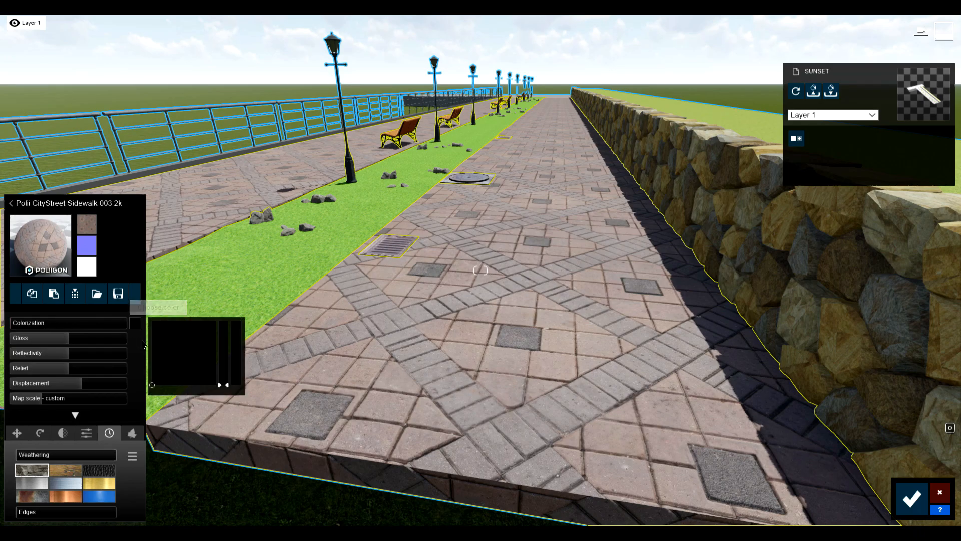
left_click_drag(33, 323, 37, 323)
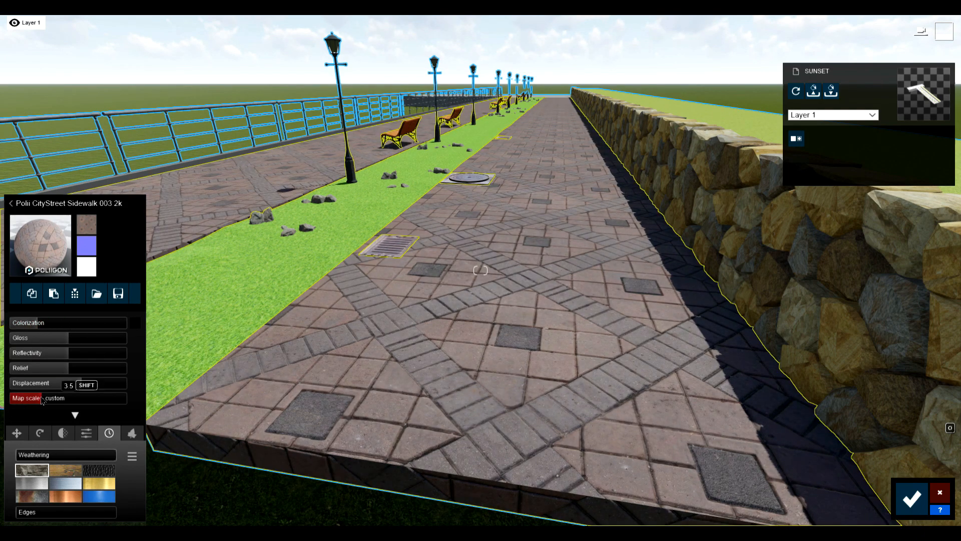
left_click_drag(87, 387, 88, 386)
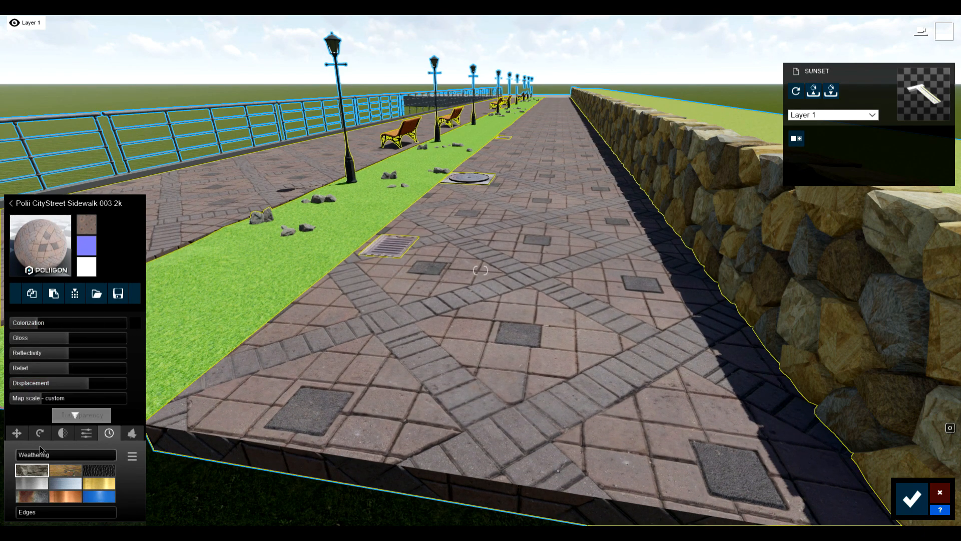
Give the sidewalk paving moderate weathering and lower its gloss, reflectivity and relief
left_click(44, 449)
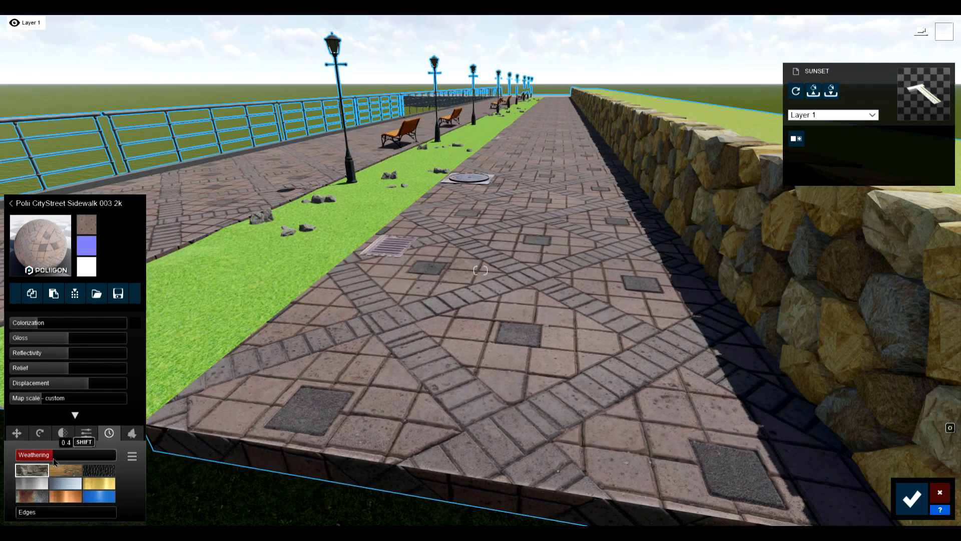
left_click(52, 353)
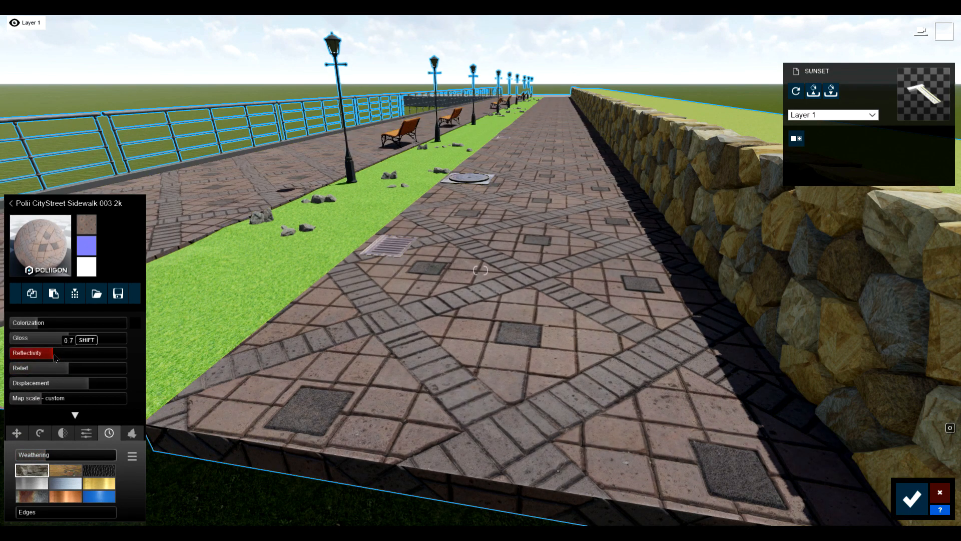
mouse_move(55, 340)
left_mouse_down()
mouse_move(18, 340)
mouse_move(46, 356)
left_mouse_up()
left_click(95, 368)
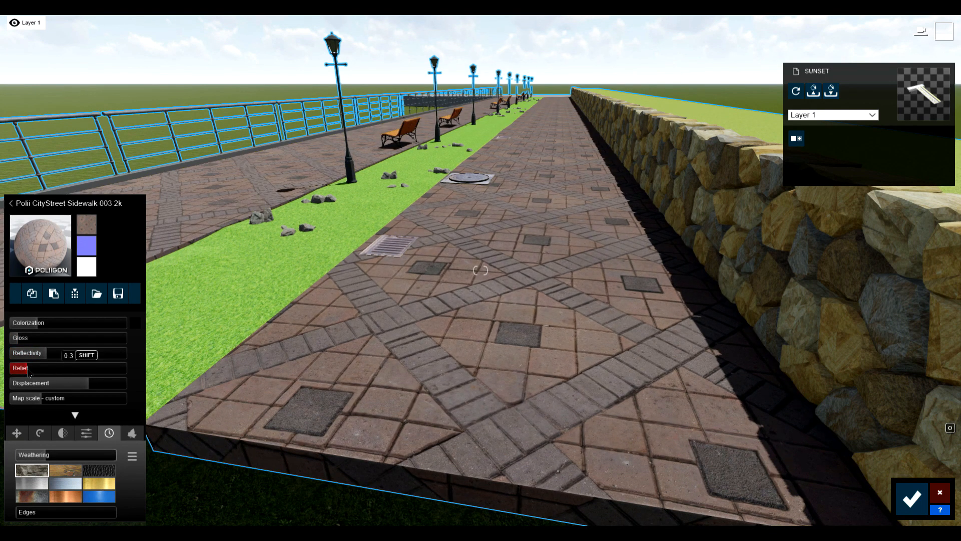
left_click(43, 370)
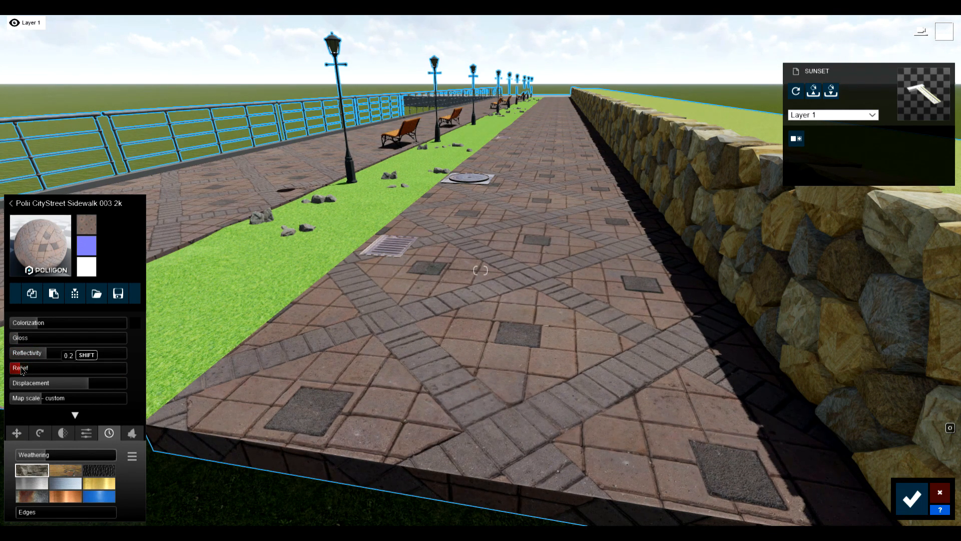
left_click(70, 456)
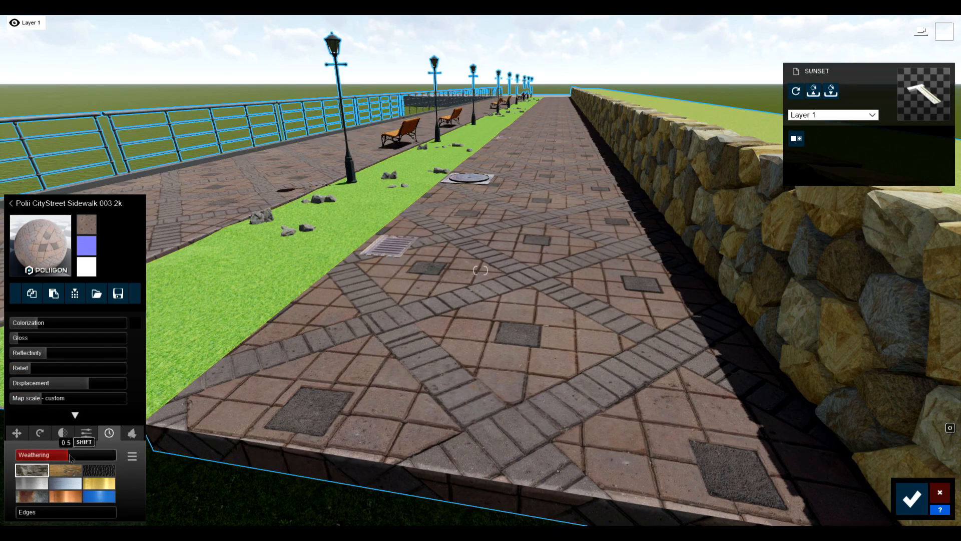
Add a small Edges amount to the sidewalk paving, review it along the walkway, and save the material changes
right_click_drag(461, 371, 462, 373)
key("e")
key("w")
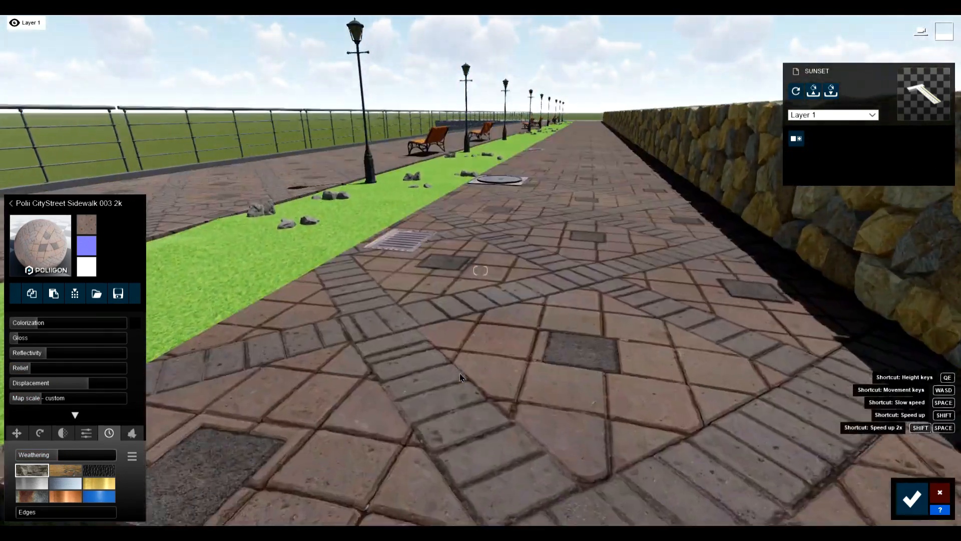
left_click(91, 436)
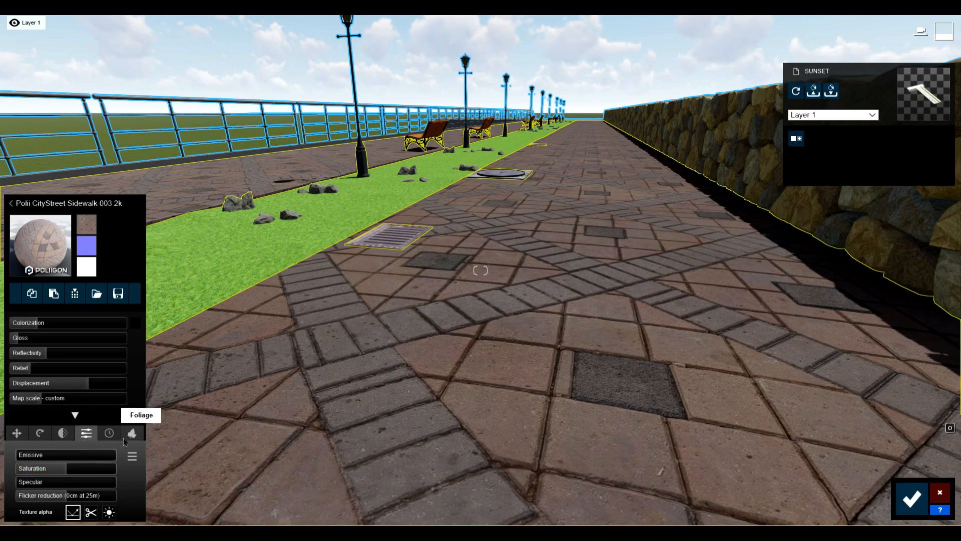
left_click(109, 434)
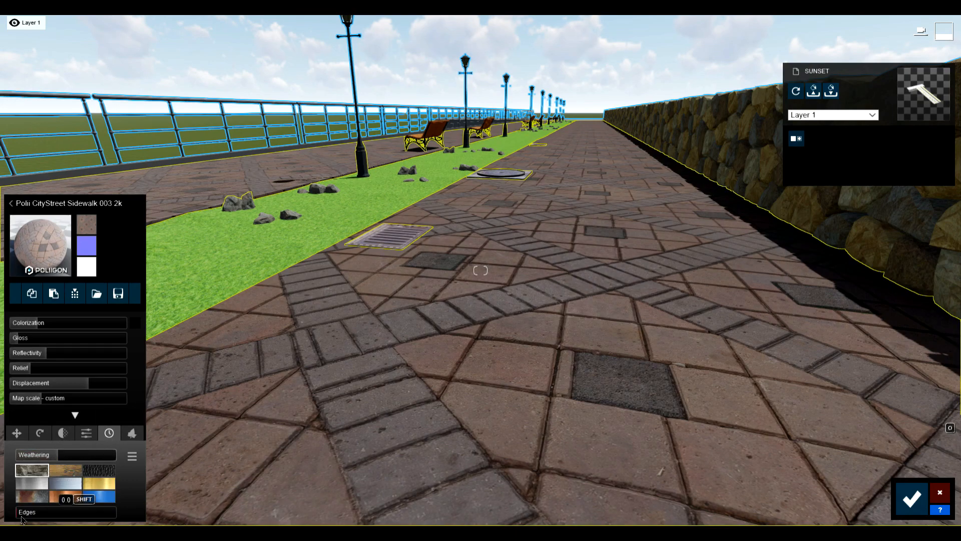
left_click_drag(23, 520, 46, 517)
key("s")
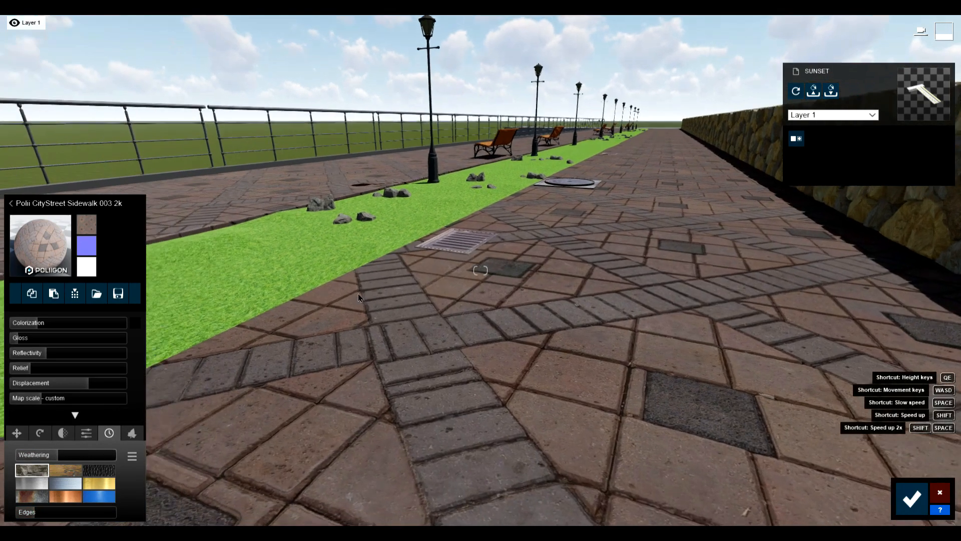
key("a")
right_click_drag(431, 284, 507, 294)
key("w")
key("q")
key("w")
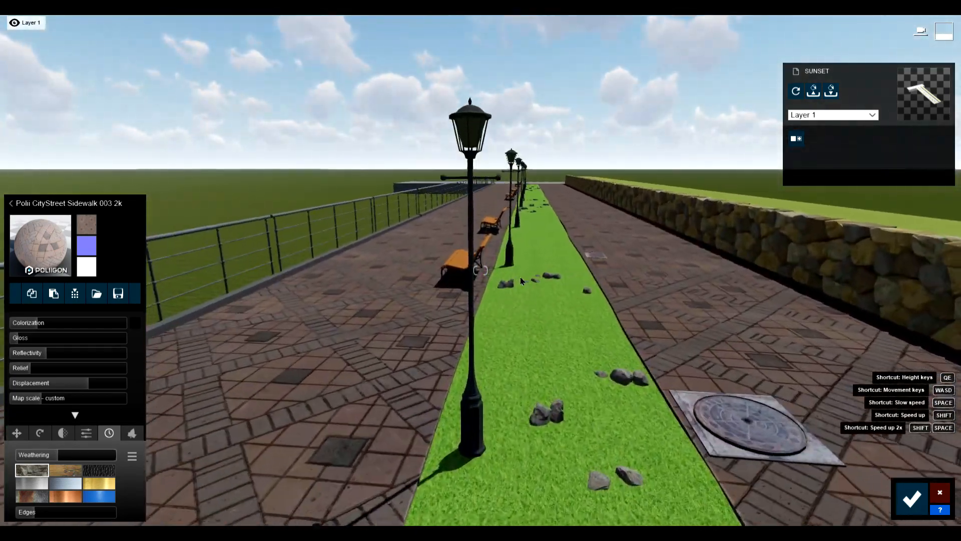
left_click(912, 498)
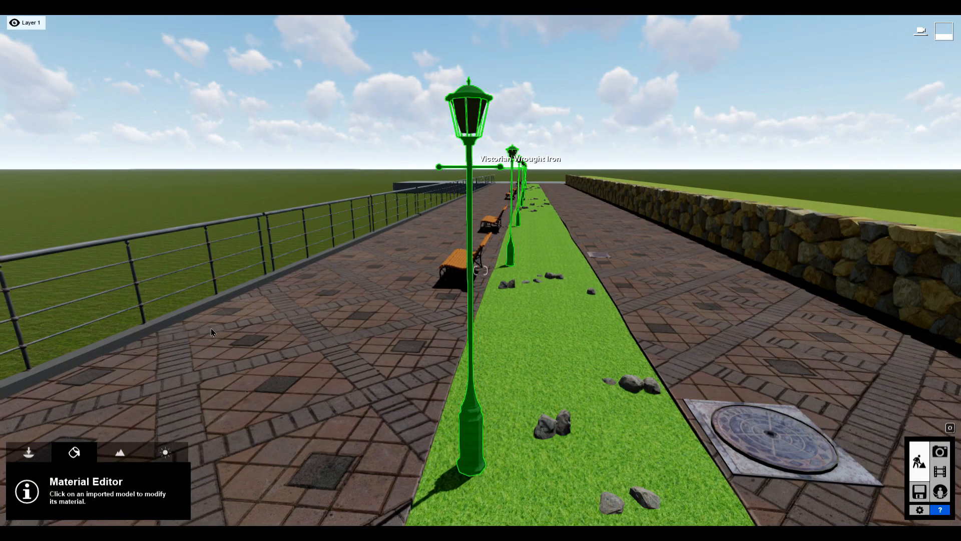
Assign the Standard material to the lamp posts along the grass strip with the Iron weathering type
left_click(212, 332)
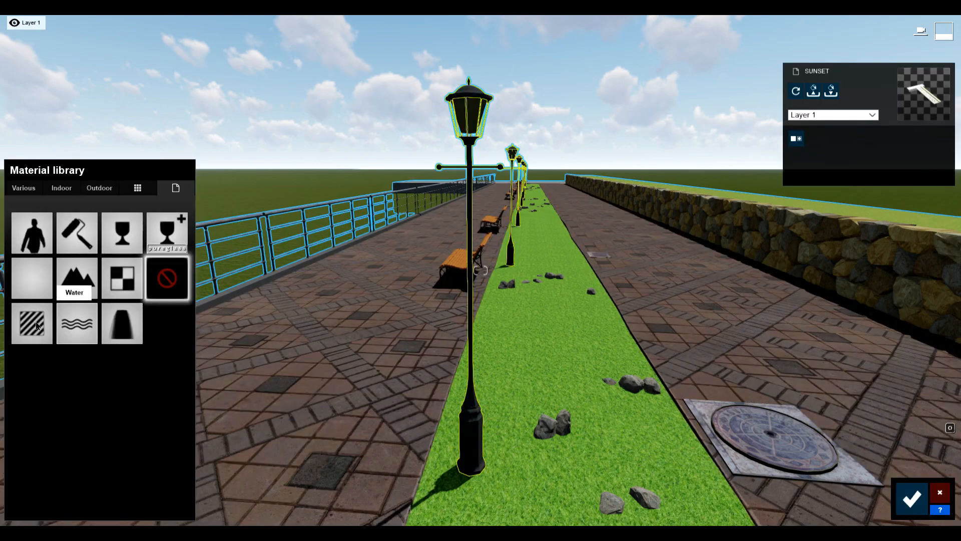
left_click(25, 321)
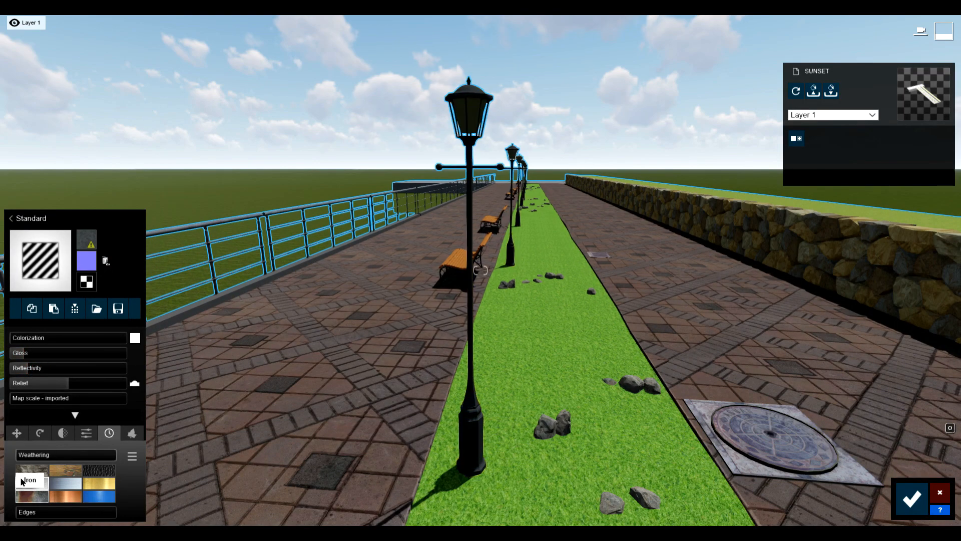
right_click_drag(530, 341, 530, 389)
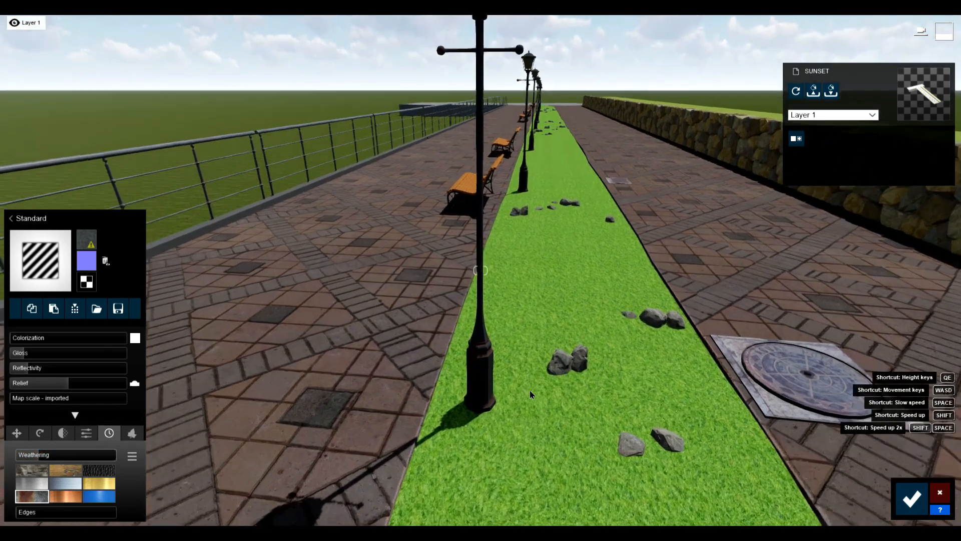
scroll(530, 395, "up", 3)
scroll(527, 414, "down", 1)
key("e")
Raise the gloss and reflectivity of the lamp posts' material and save the changes
left_click_drag(20, 353, 53, 353, "shift")
key("s")
key("d")
key("q")
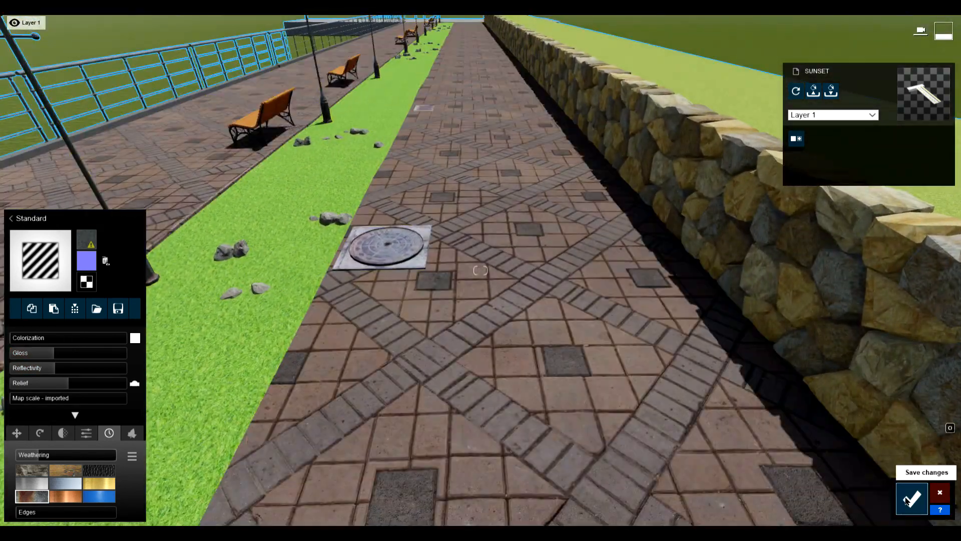
left_click(912, 498)
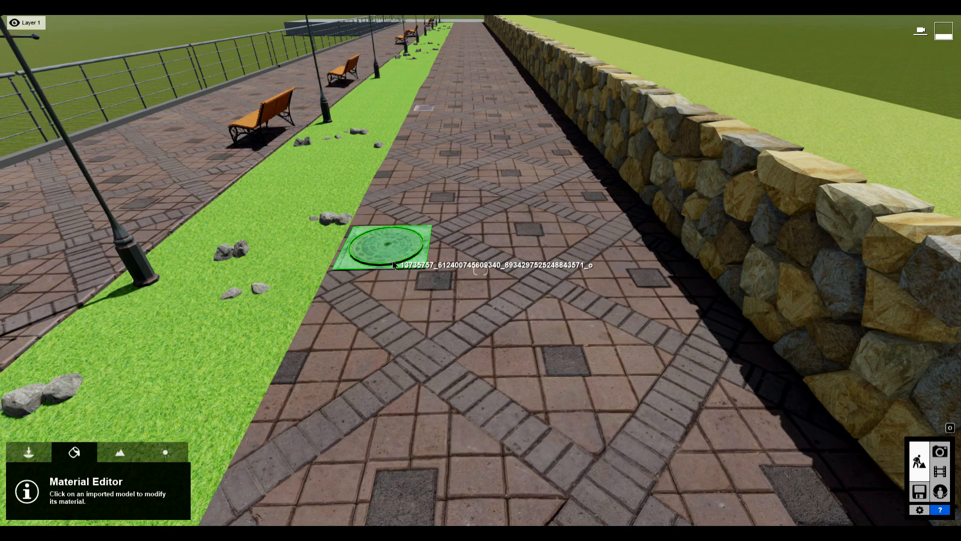
Assign the Standard material to the round manhole cover and reduce its gloss and reflectivity
left_click(394, 265)
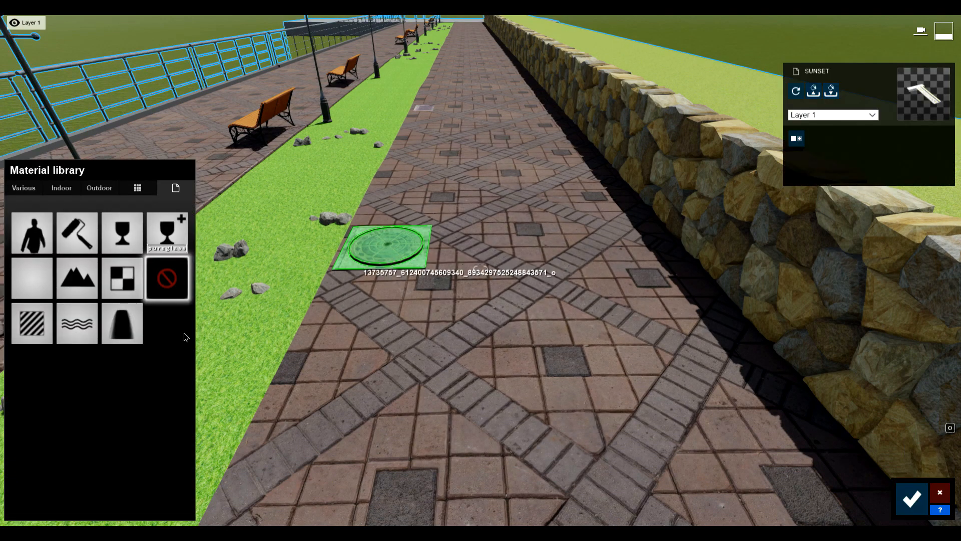
left_click(27, 321)
key("w")
right_click_drag(350, 258, 393, 253)
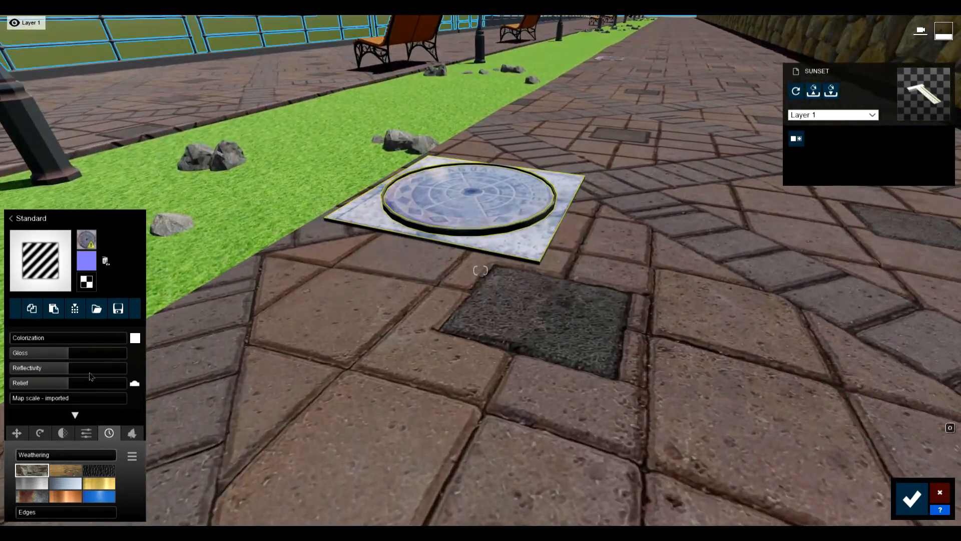
left_click(27, 354)
left_click_drag(56, 370, 27, 368)
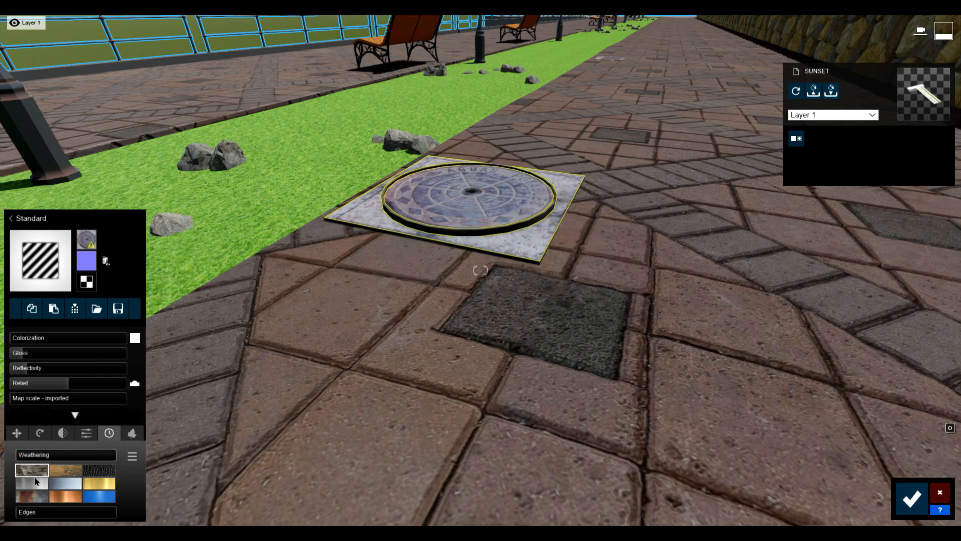
Apply strong Iron weathering to the manhole cover and set its Edges to about 0.4
left_click(33, 491)
left_click_drag(40, 457, 79, 459)
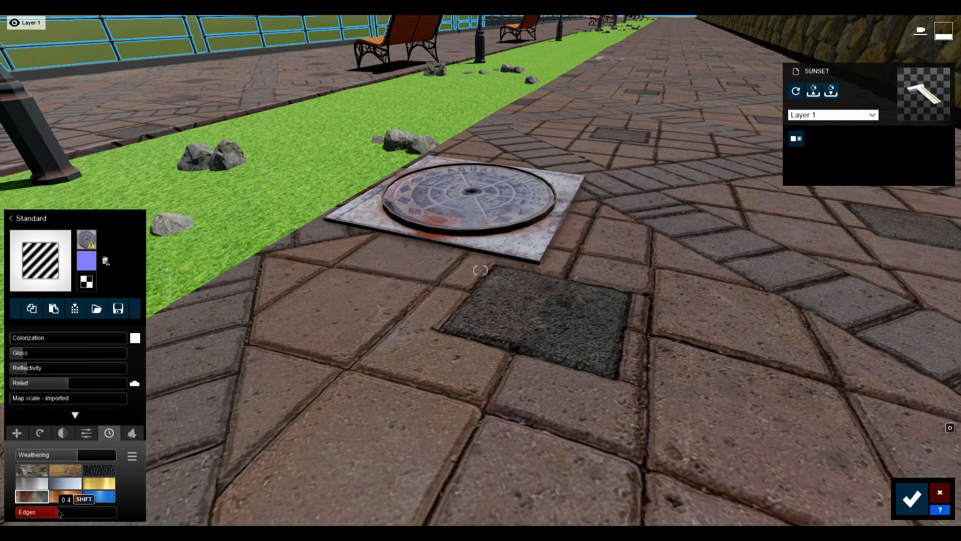
Assign the Standard material to the rectangular drain grate beside the grass strip and set its weathering type to Iron
key("s")
key("a")
right_click_drag(437, 270, 437, 370)
left_click(437, 370)
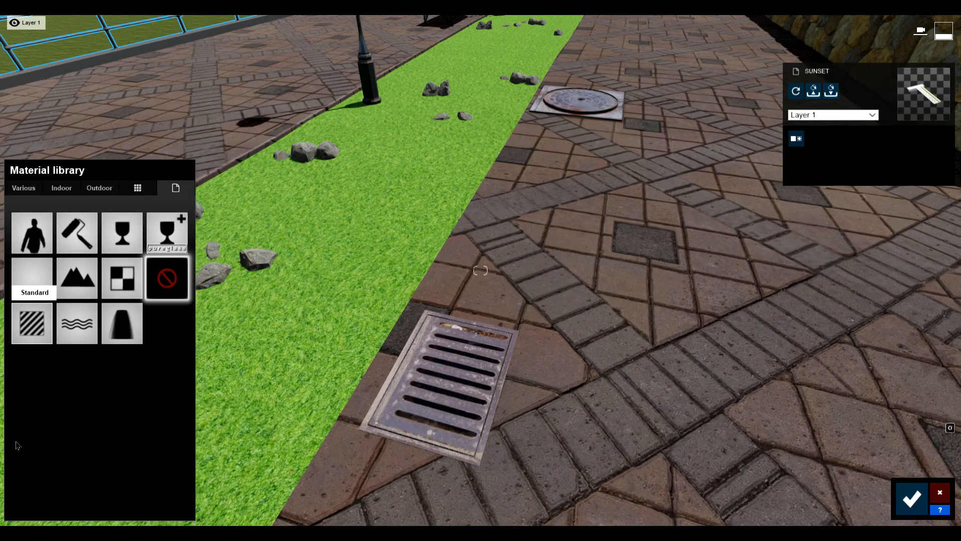
left_click(27, 497)
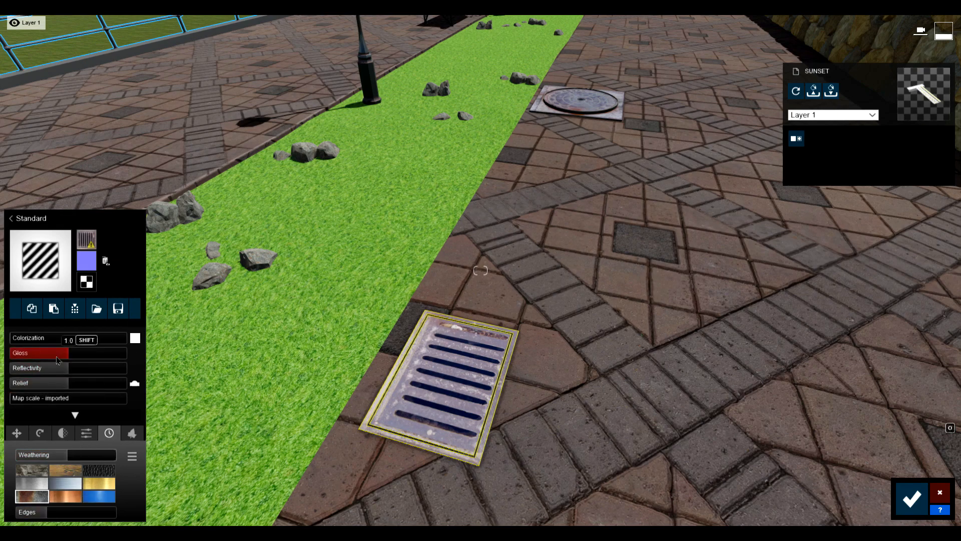
Reduce the drain grate's gloss and tint it mid-grey with Colorization at about 0.3
left_click(26, 354)
left_click(134, 338)
left_click_drag(221, 350, 224, 369)
left_click(34, 340)
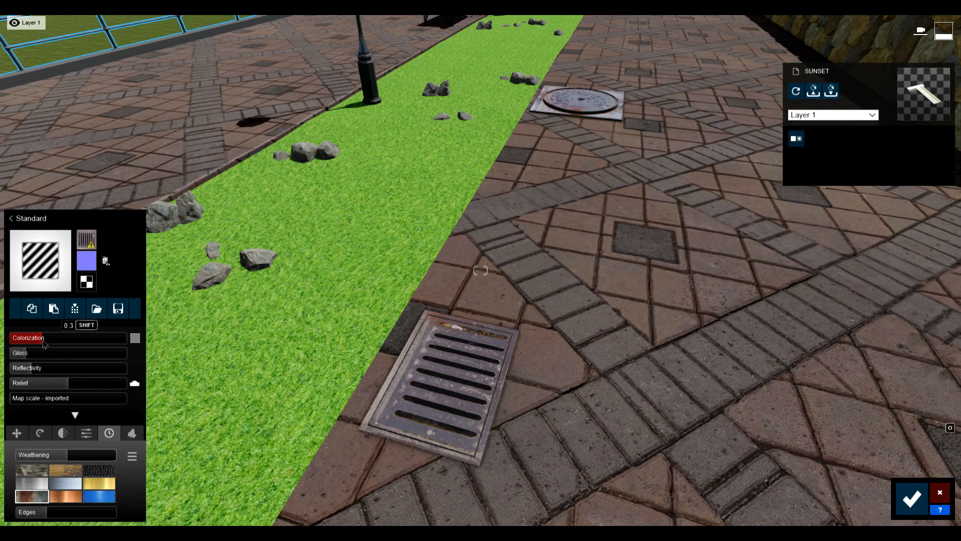
Save the changes and give the yellow stones of the wall a Standard material with low gloss and reflectivity, a grey tint and weathering
key("s")
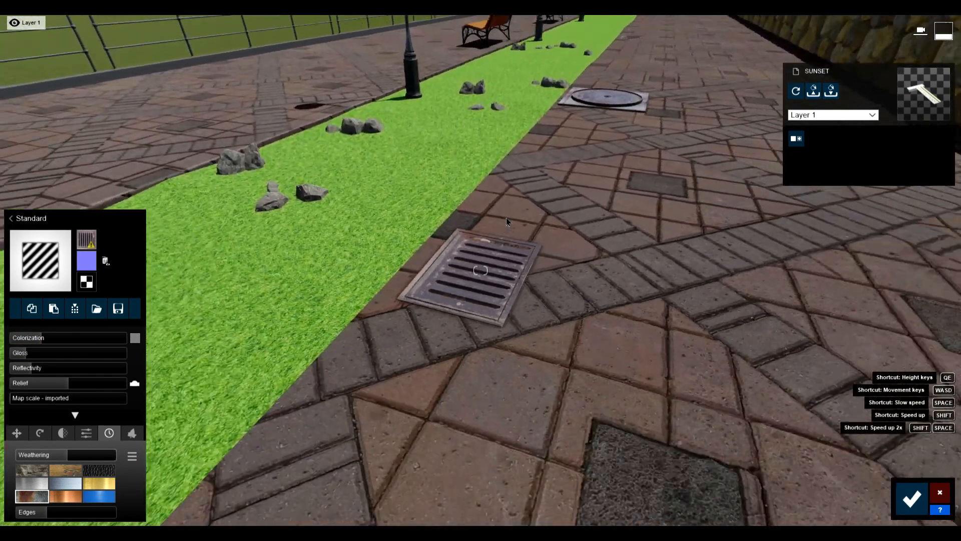
right_click_drag(507, 218, 737, 124)
key("q")
key("w")
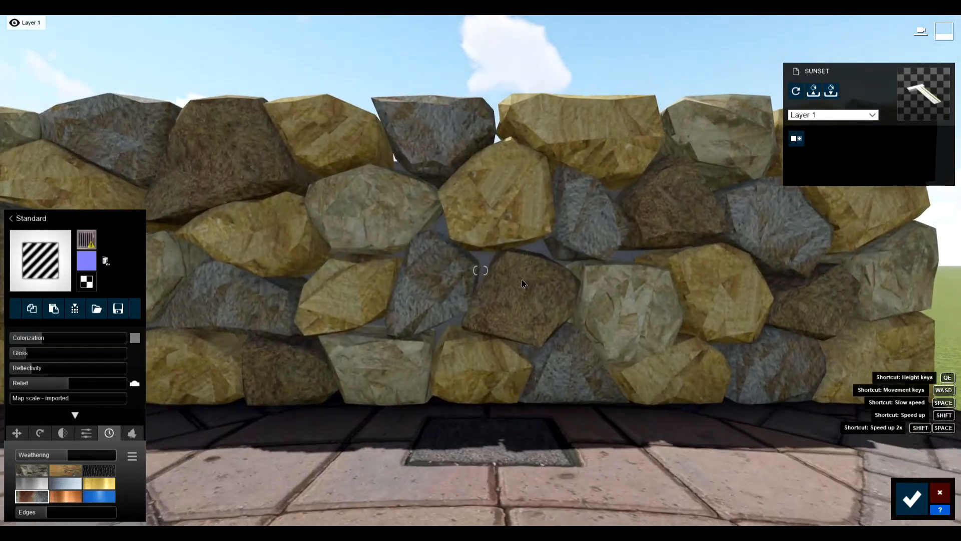
left_click(911, 498)
left_click(591, 133)
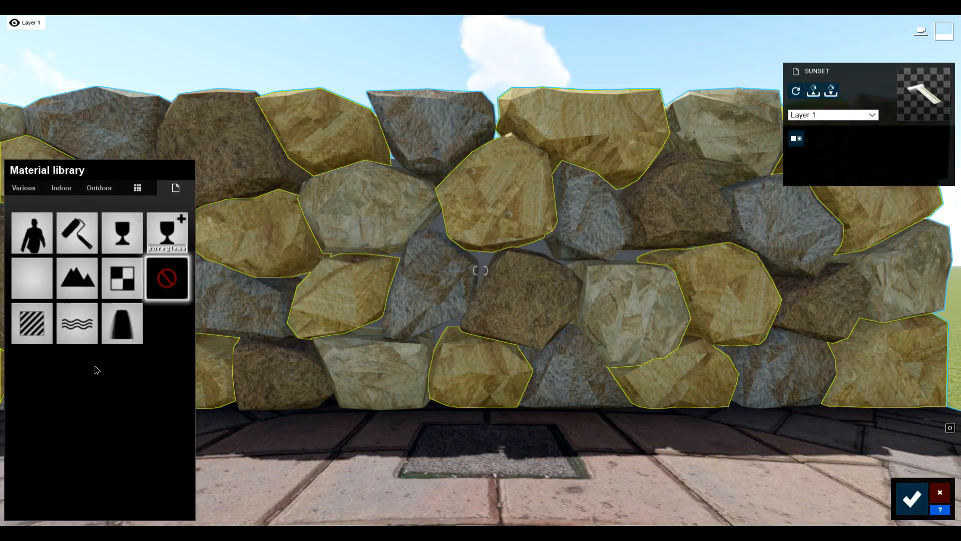
left_click(25, 330)
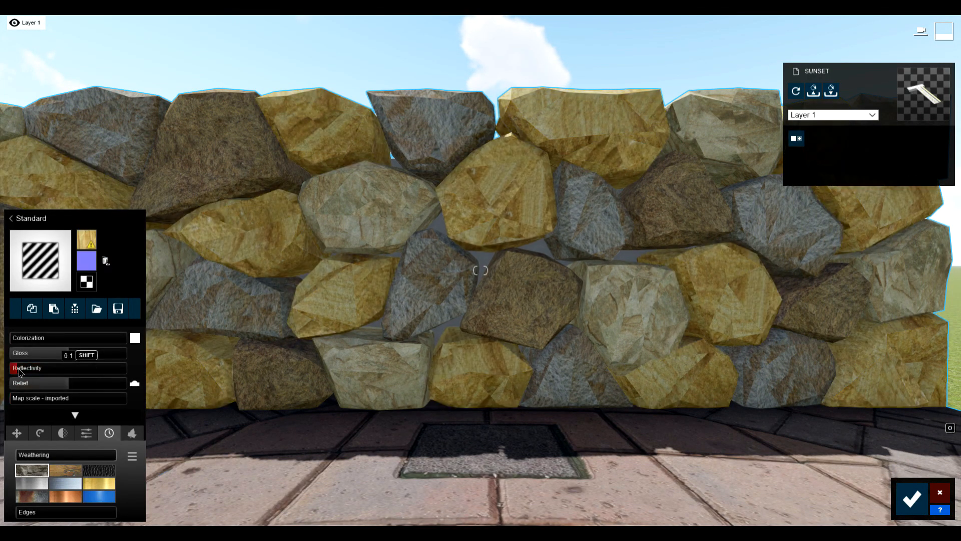
left_click(135, 338)
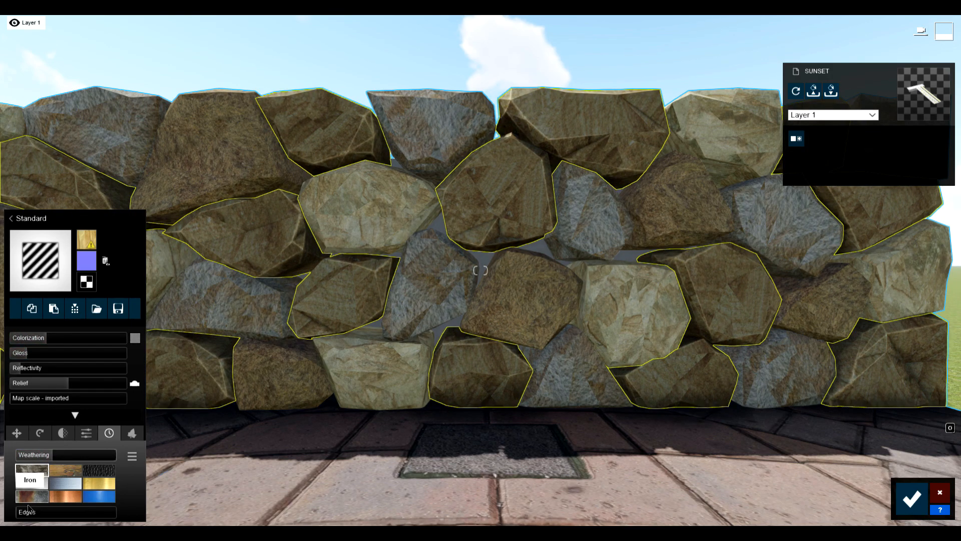
Assign the Standard material to the pale stones of the wall and choose a mid-grey tint colour
left_click(339, 232)
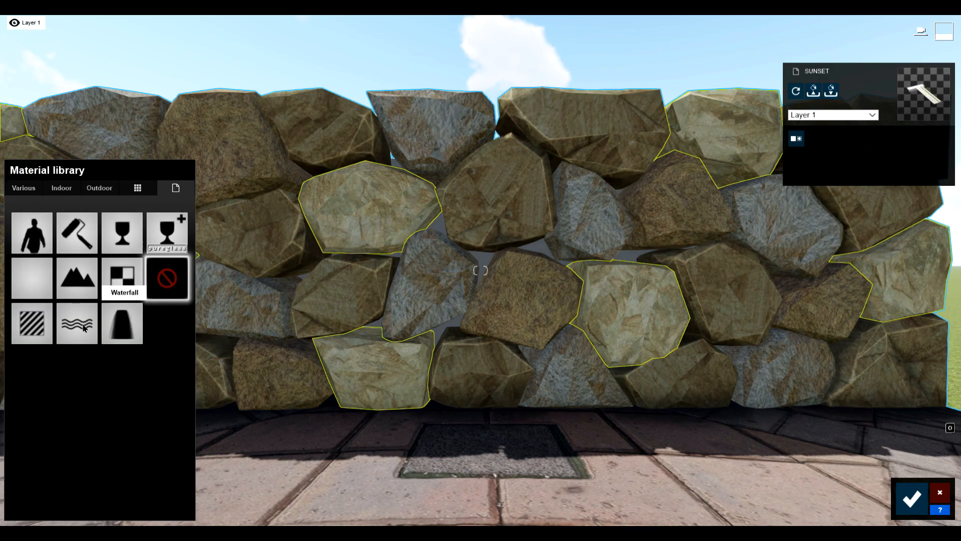
left_click(39, 326)
left_click(135, 338)
left_click(227, 373)
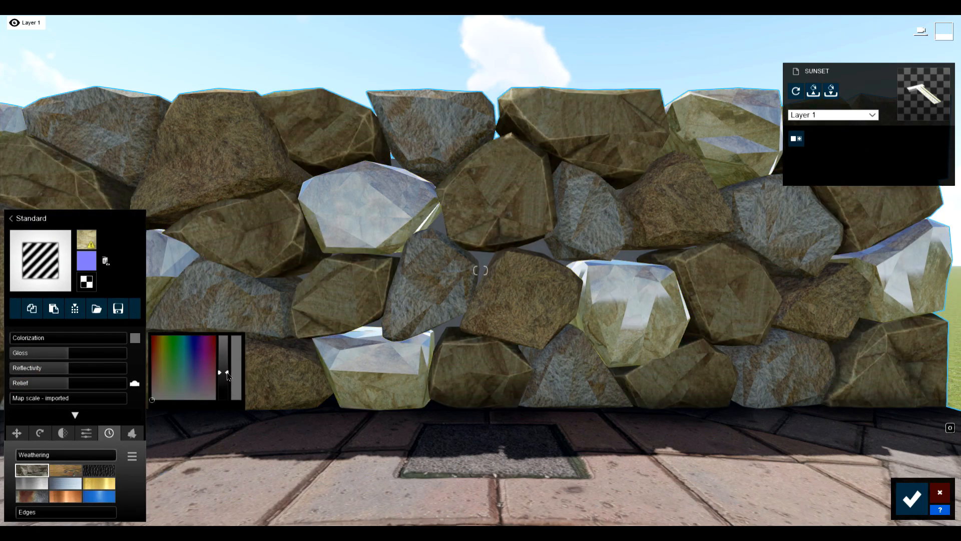
Lower the pale stones' gloss and reflectivity, set Colorization to about 0.3, and add weathering with pronounced edges
left_click_drag(48, 366, 24, 367)
left_click(19, 353)
left_click(48, 339)
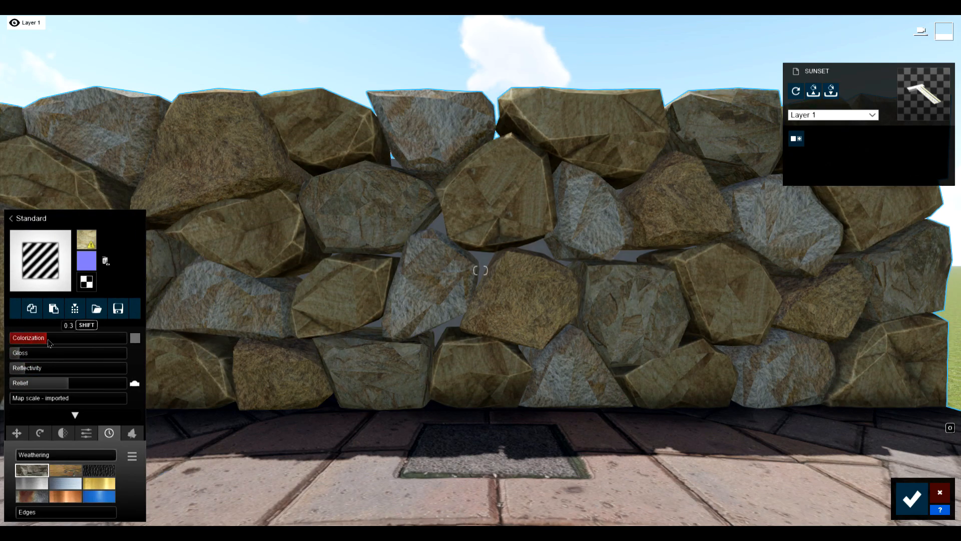
left_click(60, 454)
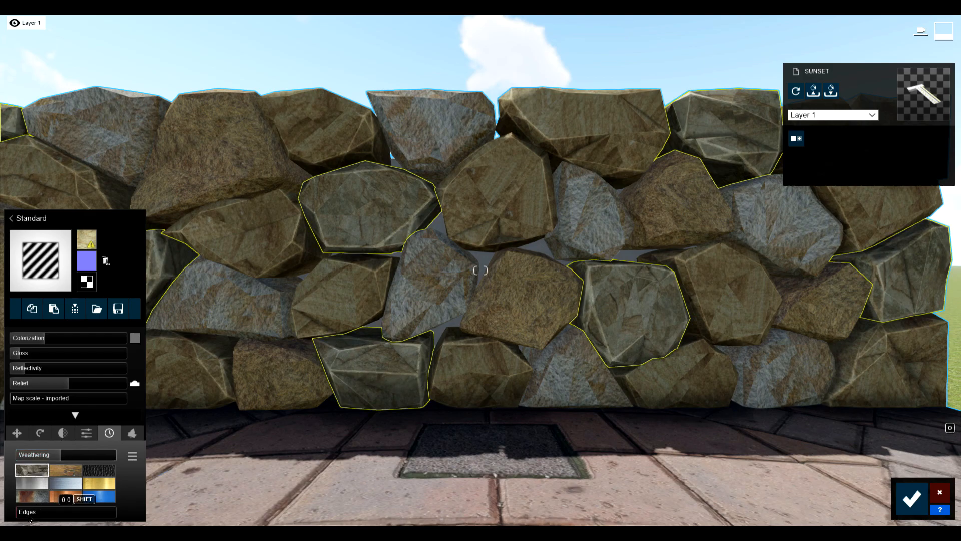
left_click(71, 511)
Assign the Standard material to the brown stones of the wall, with a dark grey tint and strong weathering
right_click_drag(661, 305, 572, 305)
left_click(572, 305)
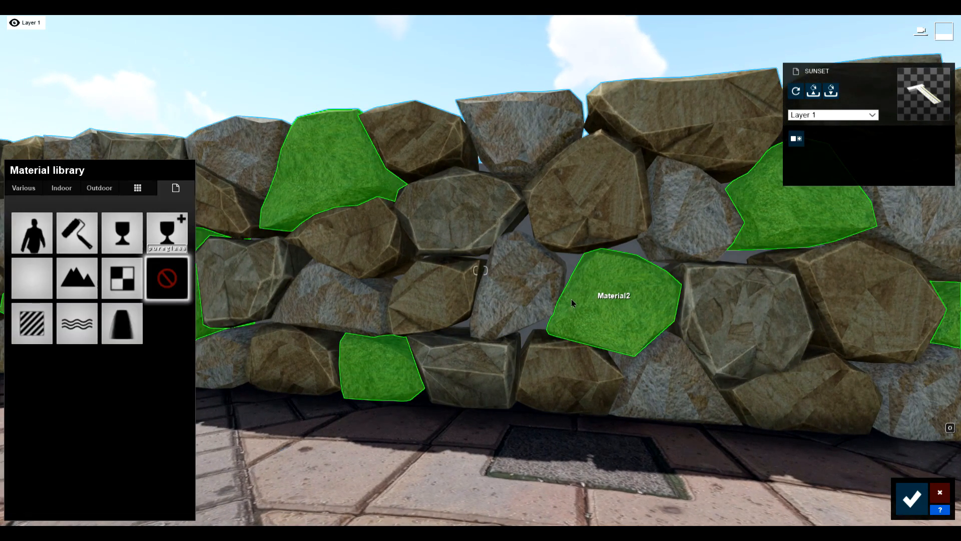
left_click(33, 323)
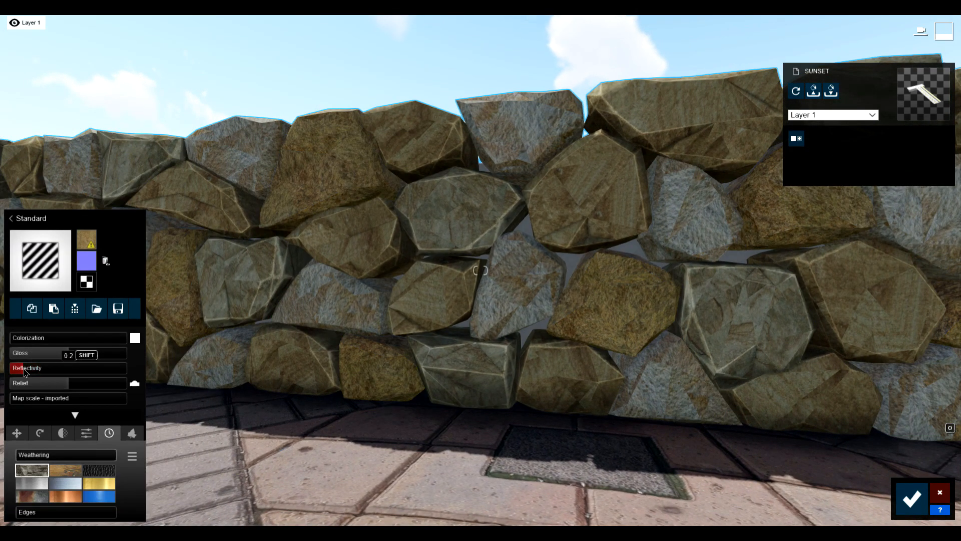
left_click(136, 338)
left_click_drag(223, 363, 223, 380)
mouse_move(32, 338)
left_mouse_down()
mouse_move(50, 339)
mouse_move(36, 339)
left_mouse_up()
left_click_drag(19, 459, 79, 457)
Replace the flat green surface of the planting strip with a 3D grass material from the library
key("s")
right_click_drag(461, 359, 675, 336)
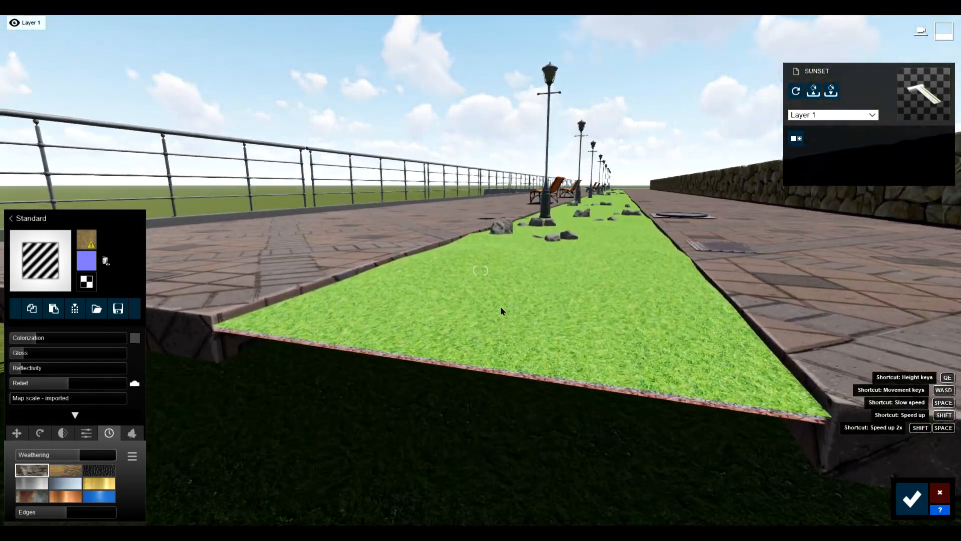
left_click(456, 307)
left_click(28, 189)
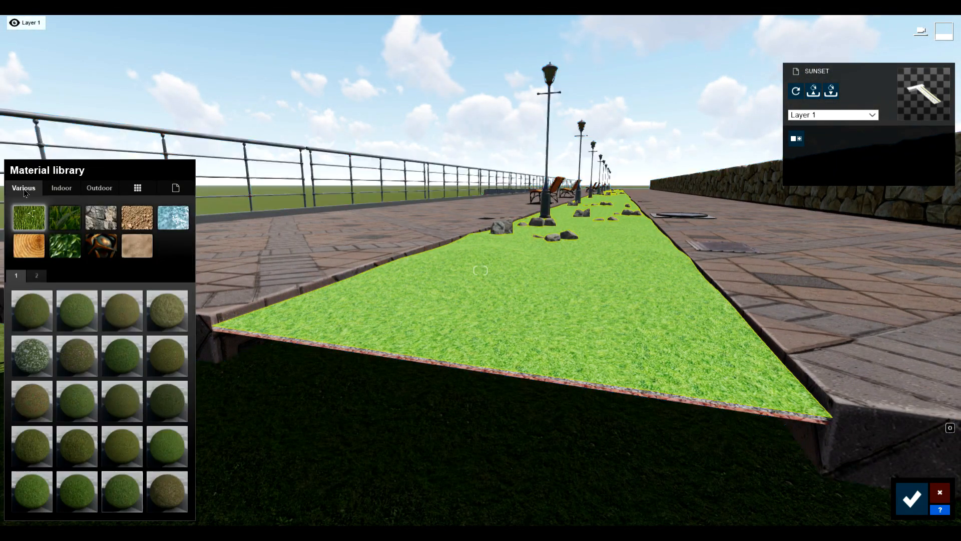
left_click(70, 223)
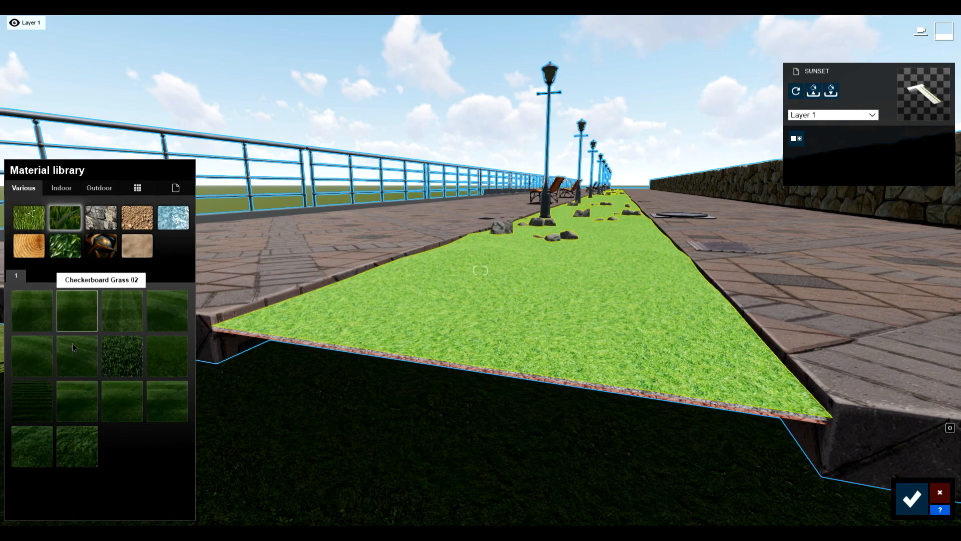
left_click(167, 356)
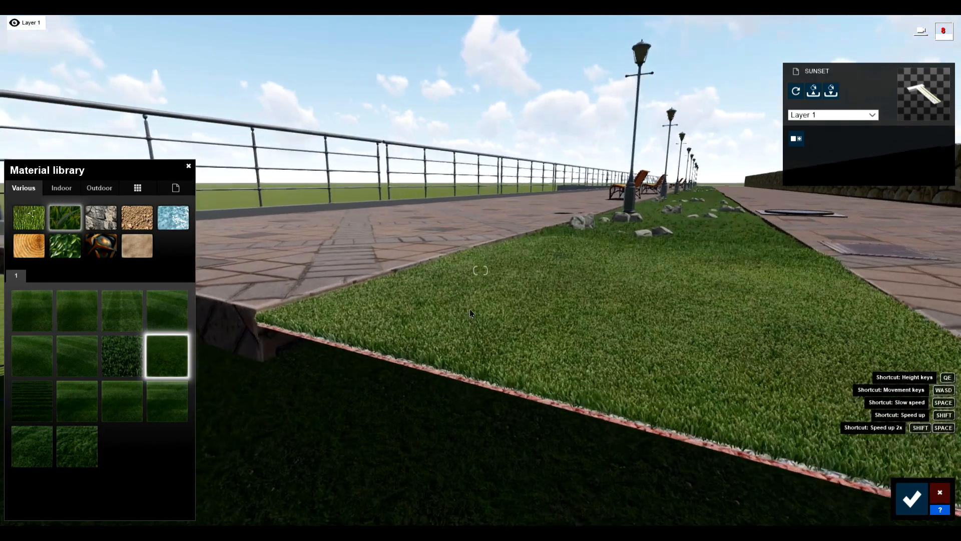
Apply the Clean Cut Grass material to the Groundcover Bark Chips layer along the edge of the grass strip
key("q")
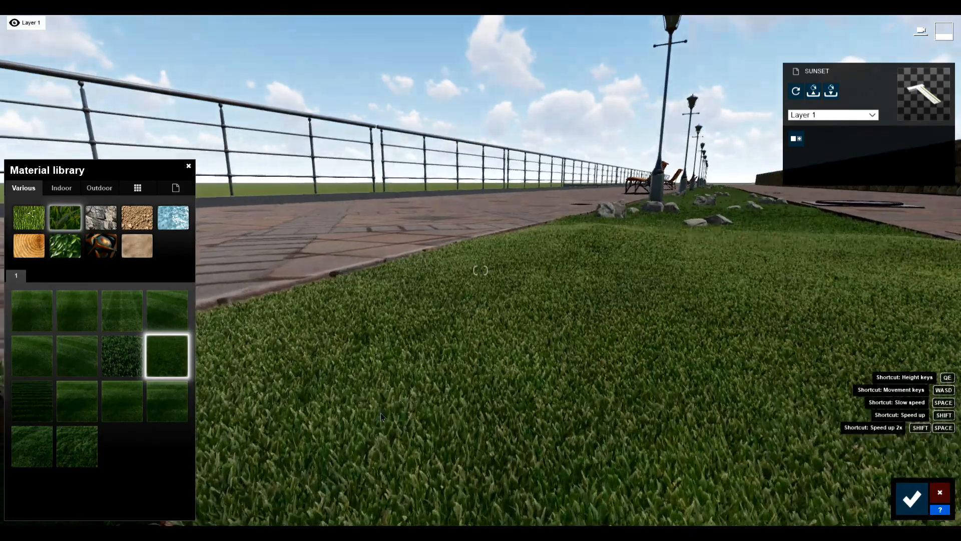
key("s")
key("e")
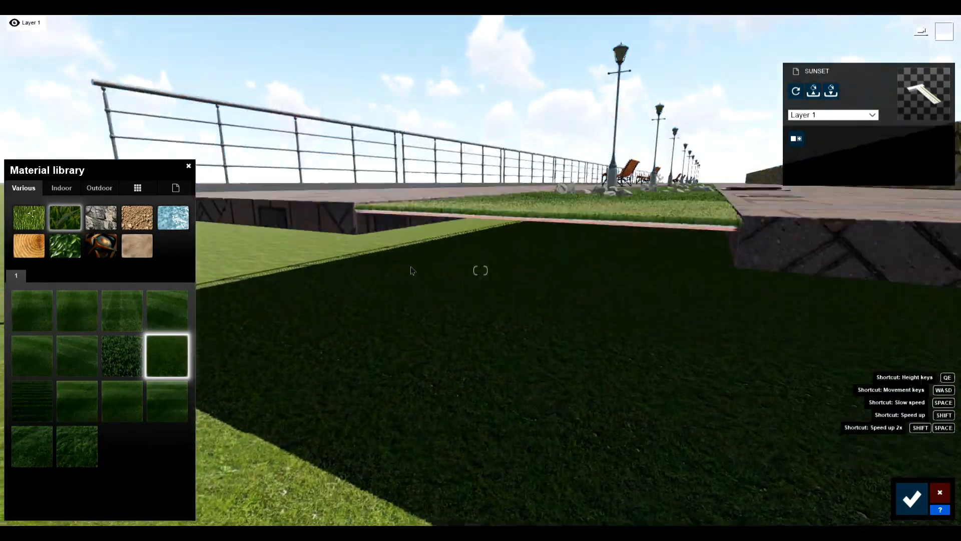
key("w")
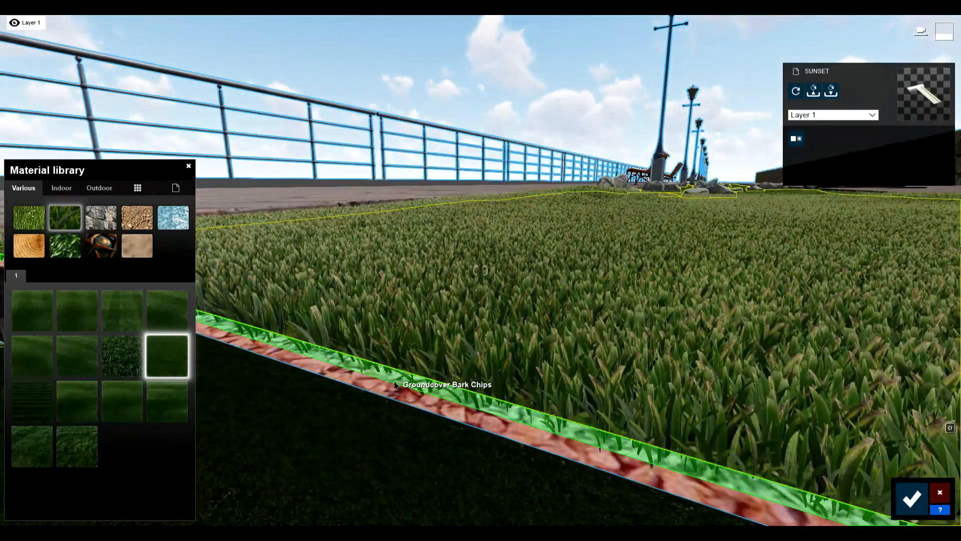
left_click(365, 373)
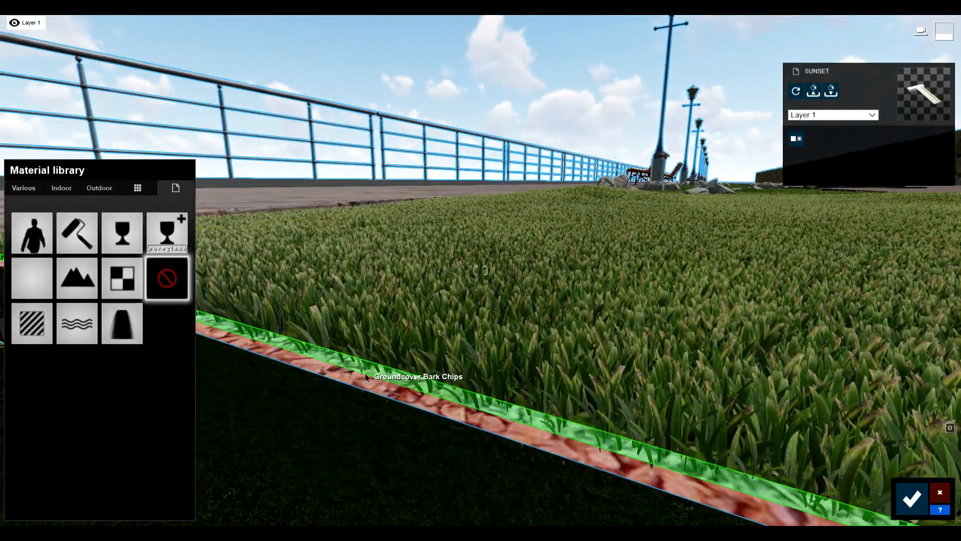
left_click(99, 189)
left_click(25, 189)
left_click(60, 225)
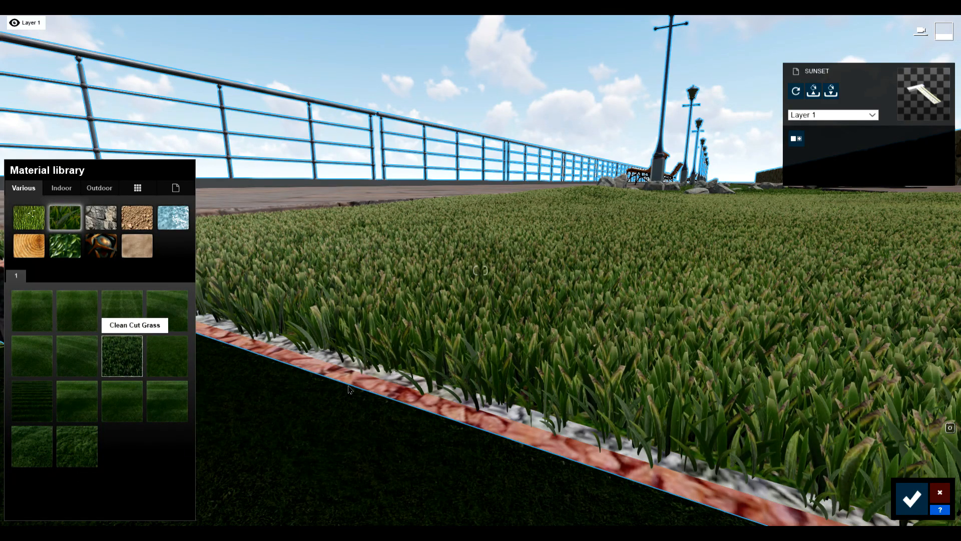
left_click(131, 358)
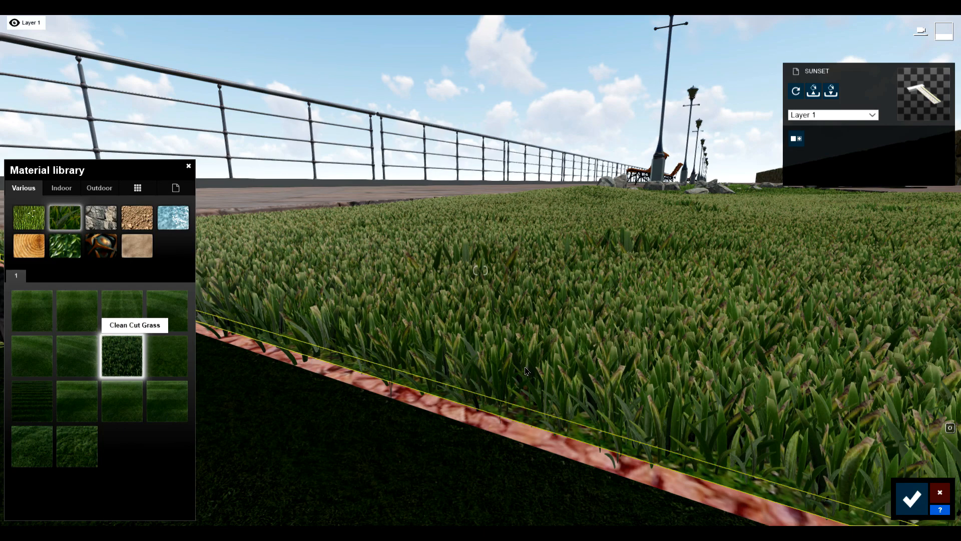
Recolour the Clean Cut Grass to a yellowish tone and slightly increase its grass length
key("s")
right_click_drag(526, 369, 512, 363)
key("w")
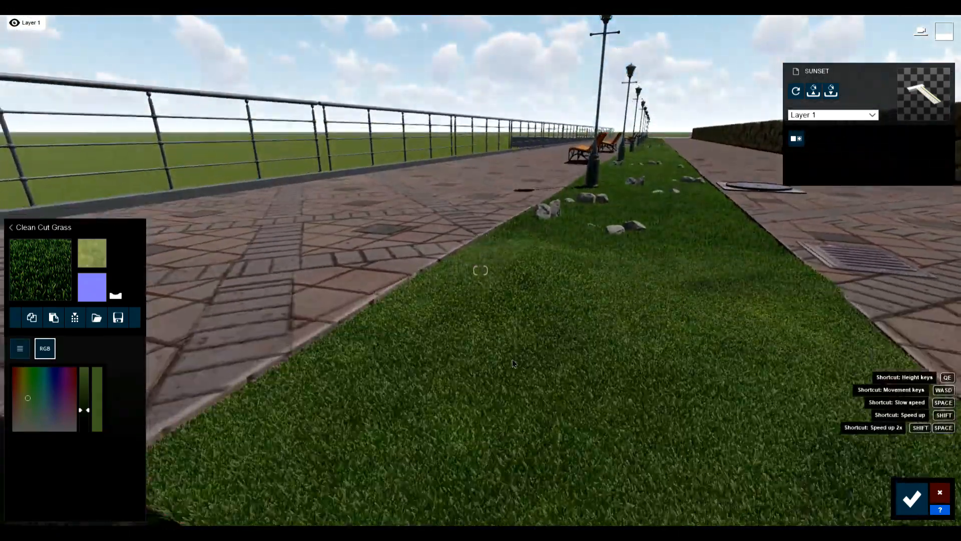
key("e")
left_click(20, 348)
mouse_move(40, 421)
left_mouse_down()
mouse_move(60, 419)
mouse_move(24, 392)
left_mouse_up()
left_click(45, 349)
left_click_drag(83, 404, 83, 395)
key("d")
right_click_drag(240, 350, 208, 350)
left_click_drag(21, 392, 22, 392)
right_click_drag(357, 367, 193, 386)
key("s")
left_click(20, 348)
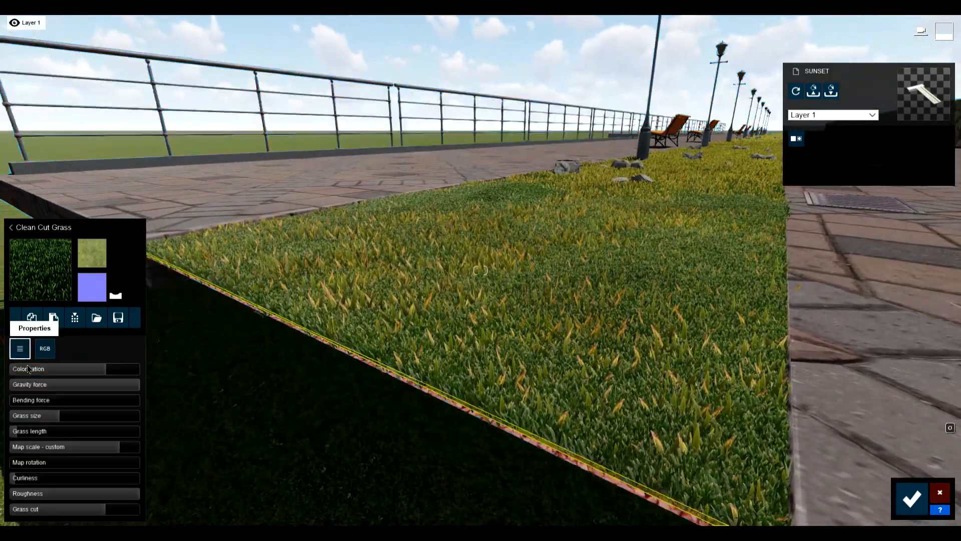
left_click_drag(18, 431, 22, 432)
Assign the Landscape material to the reddish layer along the grass strip's front edge and replace it with Wild Grass 02
key("a")
right_click_drag(200, 388, 341, 419)
key("w")
key("q")
key("s")
key("a")
key("e")
key("e")
key("s")
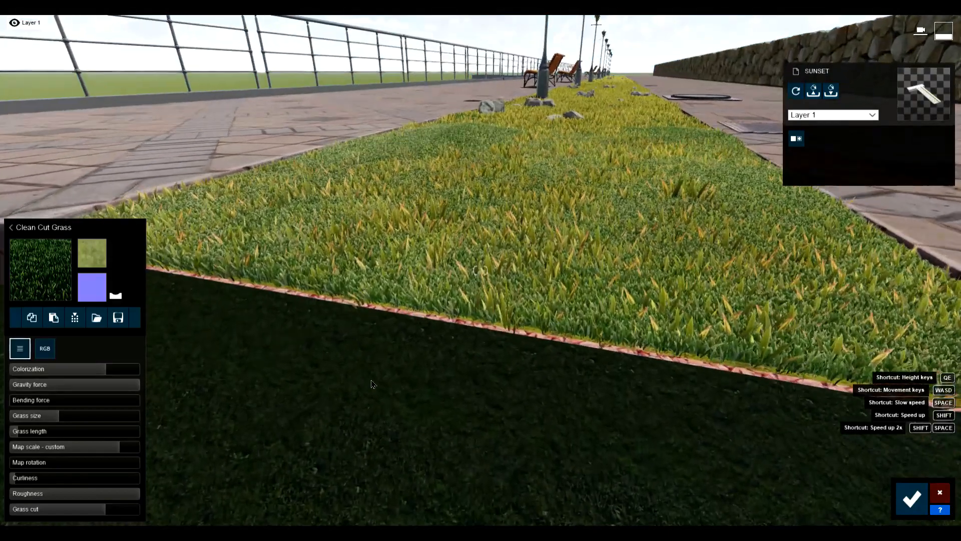
left_click(411, 328)
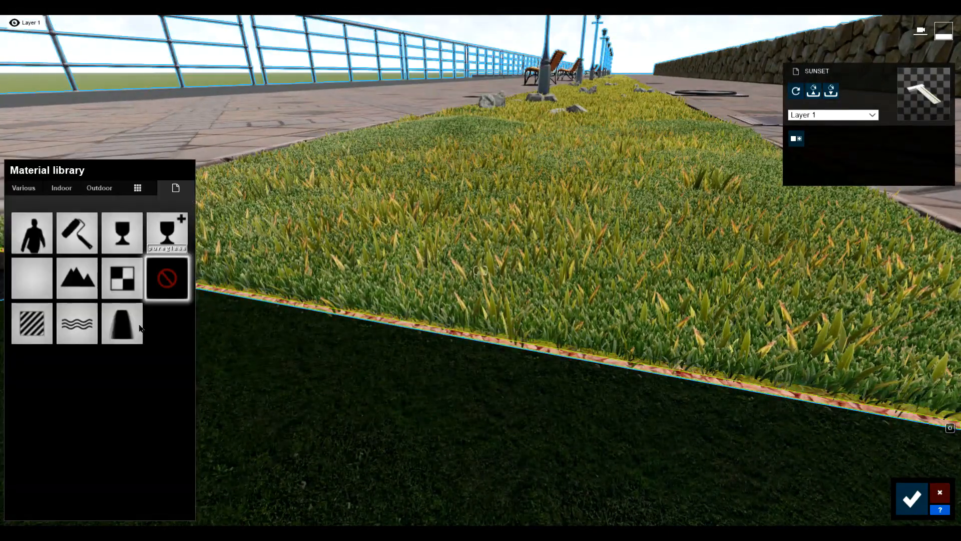
left_click(86, 283)
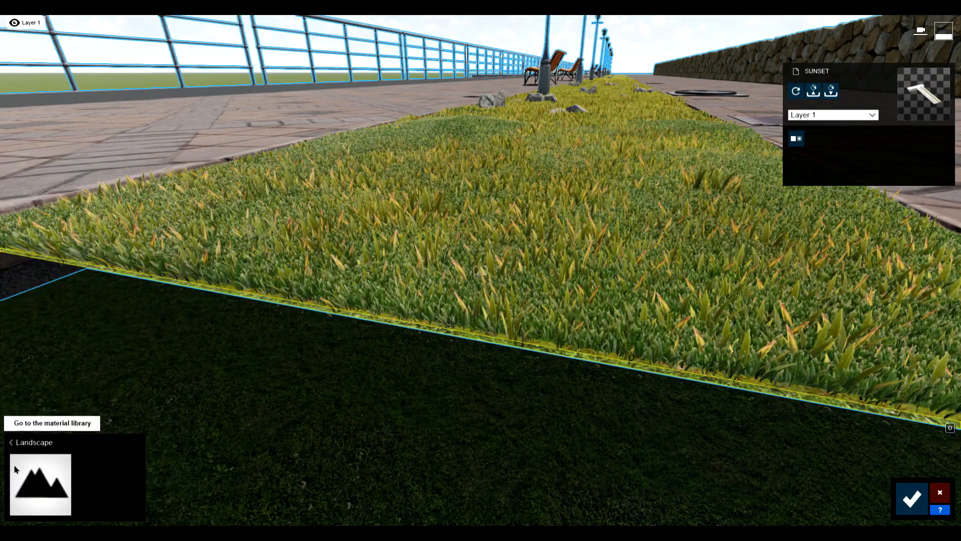
left_click(13, 464)
left_click(24, 189)
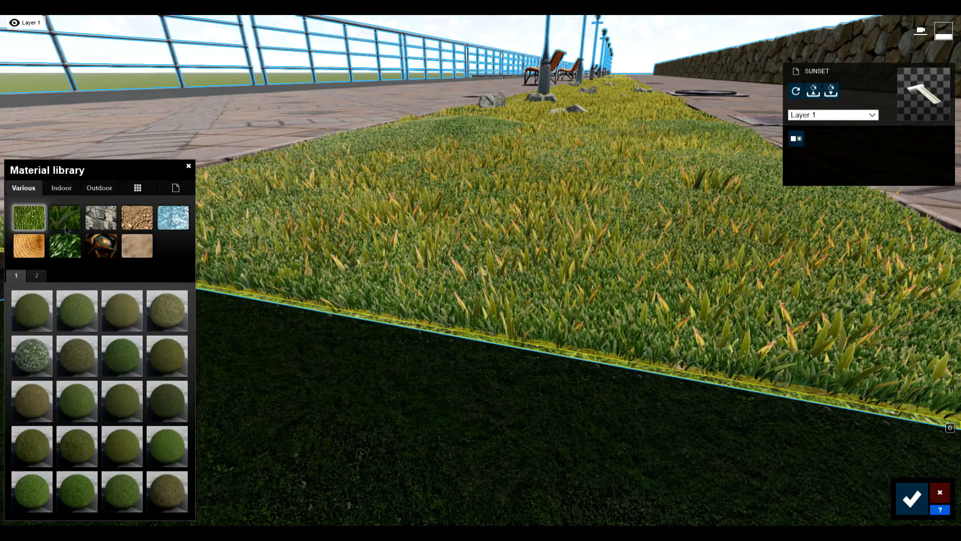
left_click(73, 226)
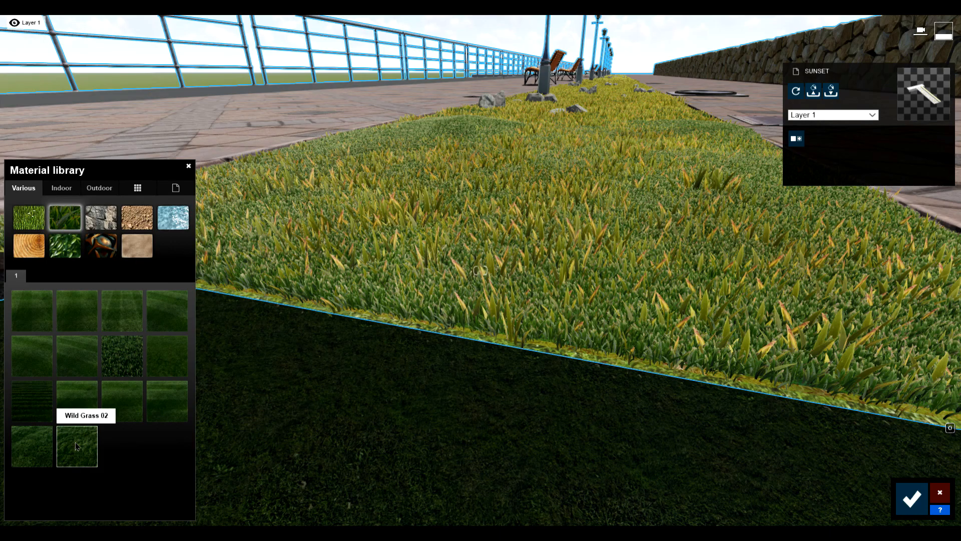
left_click(77, 446)
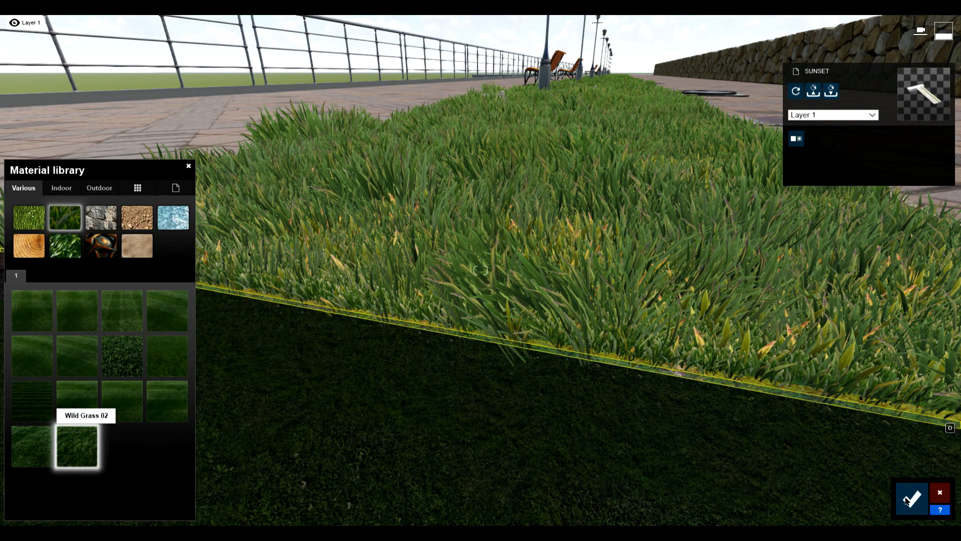
Open the Wild Grass 02 material's settings and reduce its grass size to about 0.1
left_click(587, 289)
right_click_drag(556, 297, 635, 297)
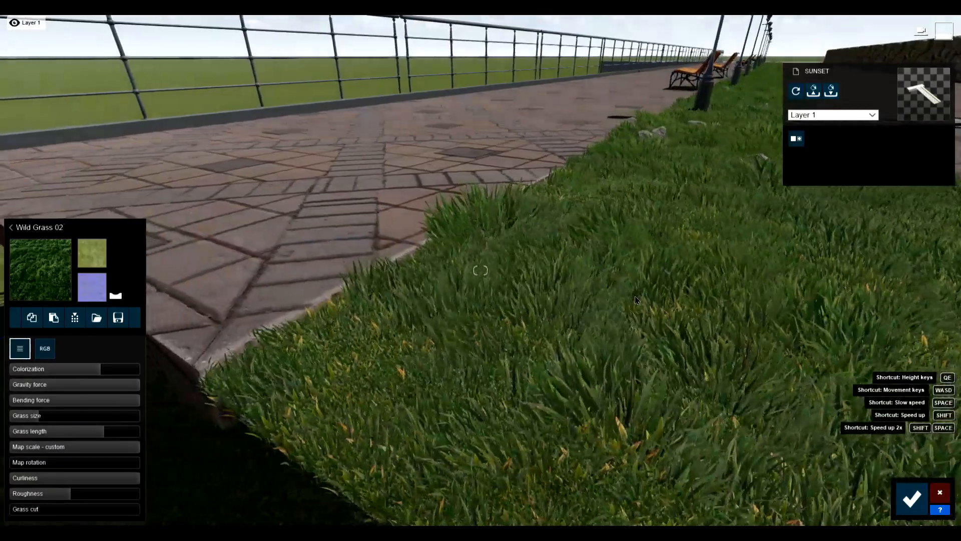
key("w")
key("s")
key("q")
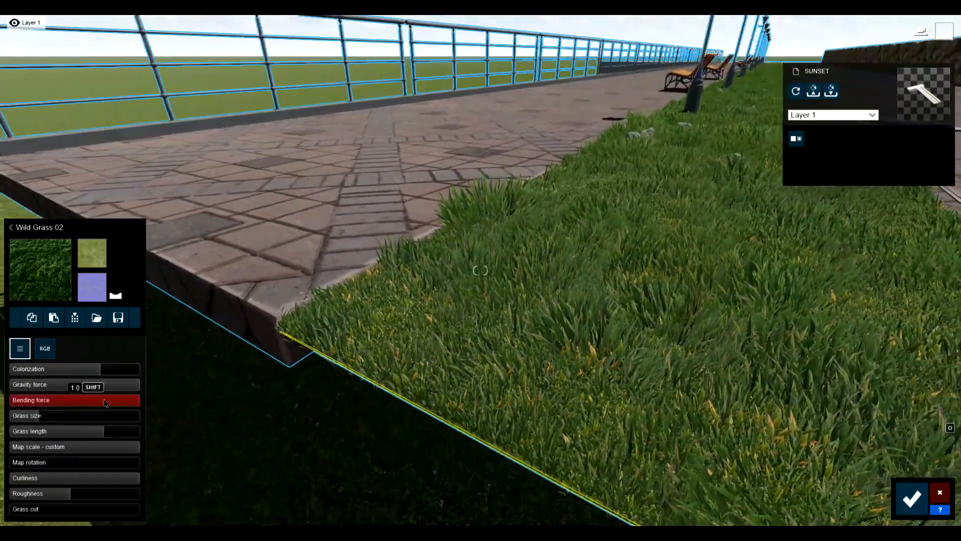
mouse_move(37, 417)
left_mouse_down()
mouse_move(27, 421)
mouse_move(19, 405)
left_mouse_up()
Recolour the Wild Grass 02 to a dry brownish tone and return to its properties
left_click(45, 348)
key("d")
mouse_move(246, 363)
right_mouse_down()
mouse_move(287, 350)
mouse_move(268, 358)
mouse_move(309, 364)
right_mouse_up()
key("a")
key("s")
key("w")
key("s")
key("d")
key("a")
key("s")
left_click(20, 348)
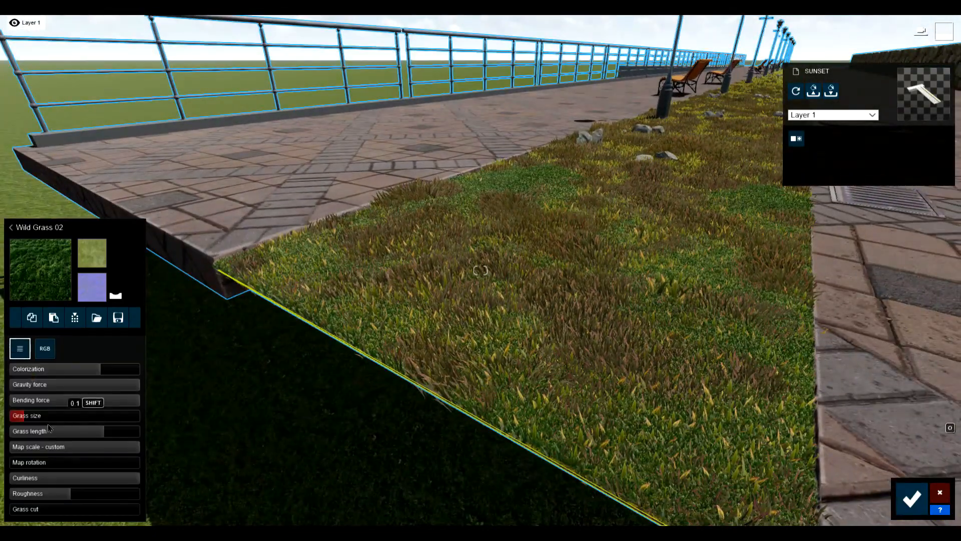
Reduce the Wild Grass 02 grass size to a minimal value, checking the strip up close, and save the material
left_click_drag(25, 421, 15, 420)
right_click_drag(325, 352, 372, 325)
key("d")
key("s")
key("q")
key("e")
key("w")
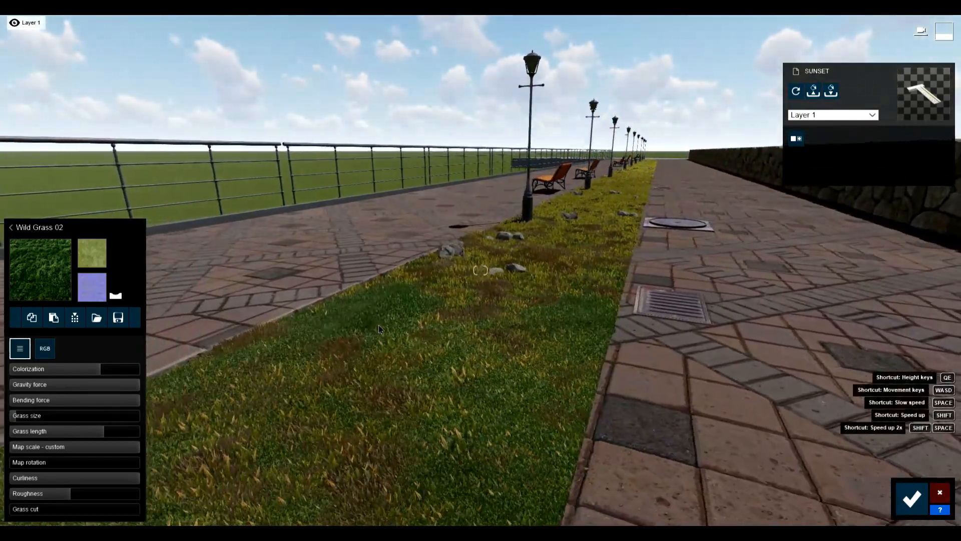
left_click_drag(33, 416, 22, 417)
key("a")
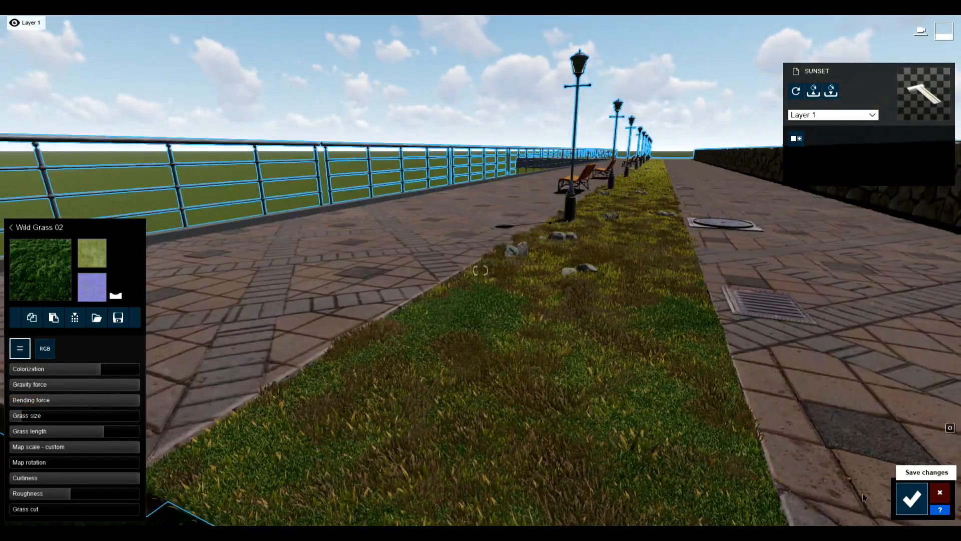
left_click(911, 499)
Slightly raise the Clean Cut Grass 02 grass size, set its grass length to about 0.1, and save the material
left_click(471, 321)
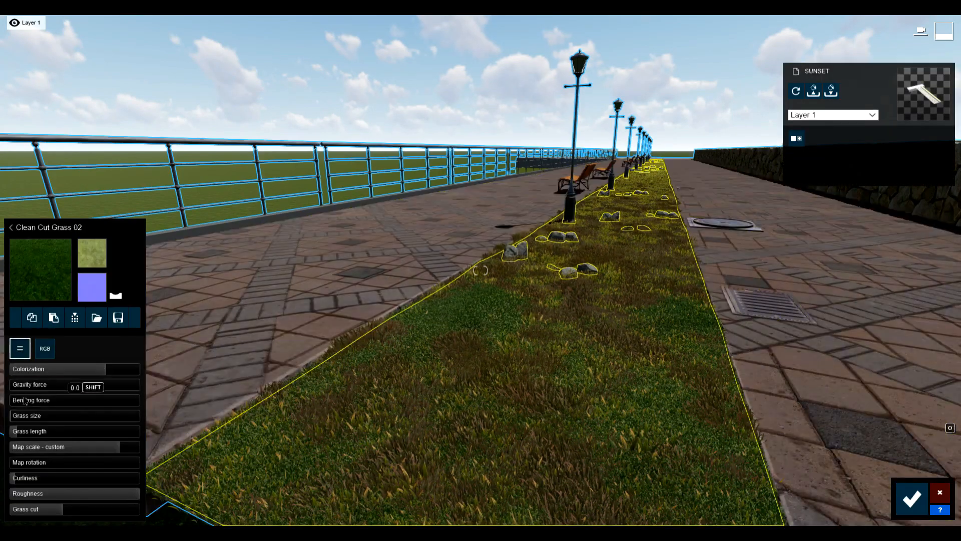
mouse_move(23, 417)
left_mouse_down()
mouse_move(11, 416)
mouse_move(18, 434)
left_mouse_up()
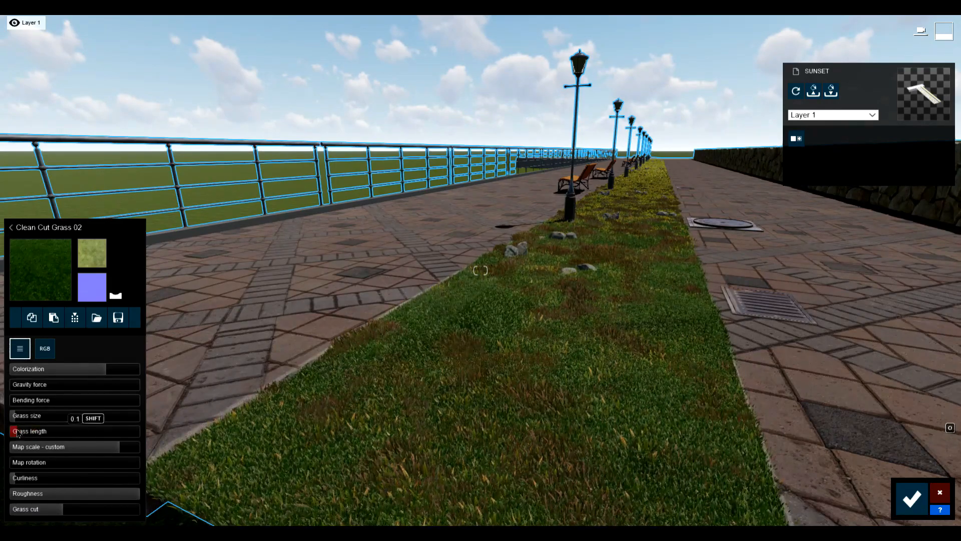
mouse_move(500, 312)
right_mouse_down()
mouse_move(465, 311)
mouse_move(488, 311)
right_mouse_up()
left_click(913, 499)
Examine the adjusted grass strip along the walkway from above and close to the ground
key("s")
key("q")
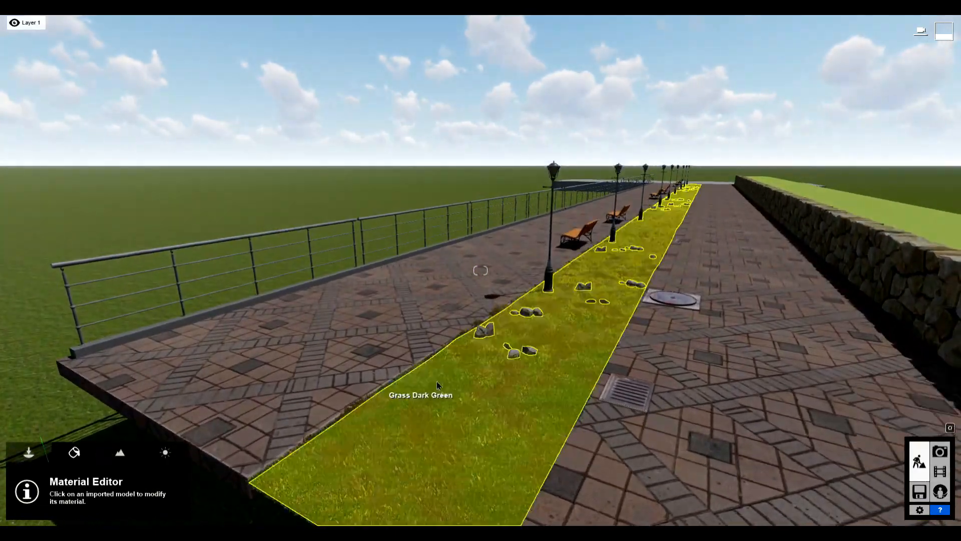
key("w")
key("d")
key("w")
key("q")
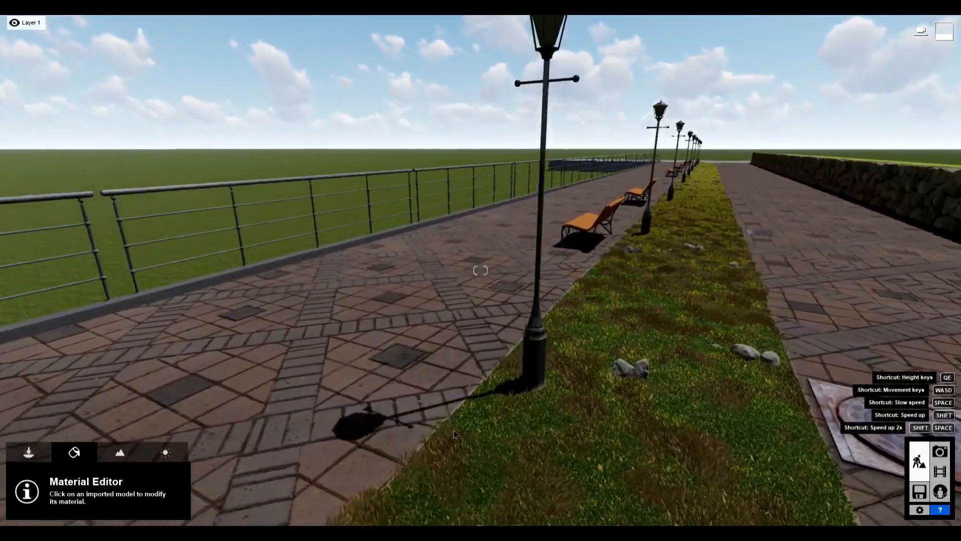
key("q")
key("s")
key("a")
key("e")
key("d")
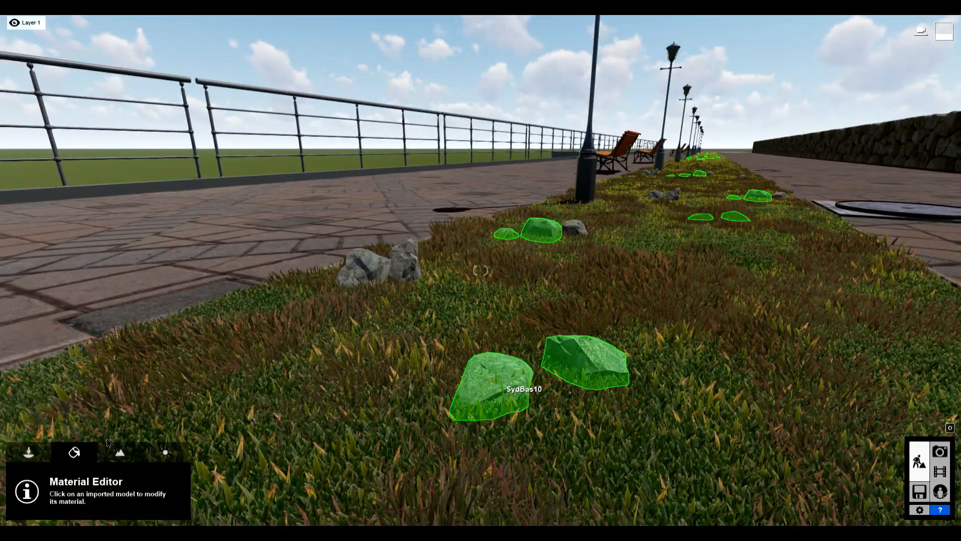
Give the SydBas10 rocks a Standard material with light weathering, about 0.2 reflectivity, minimal gloss and about 0.3 grey colorization
left_click(521, 385)
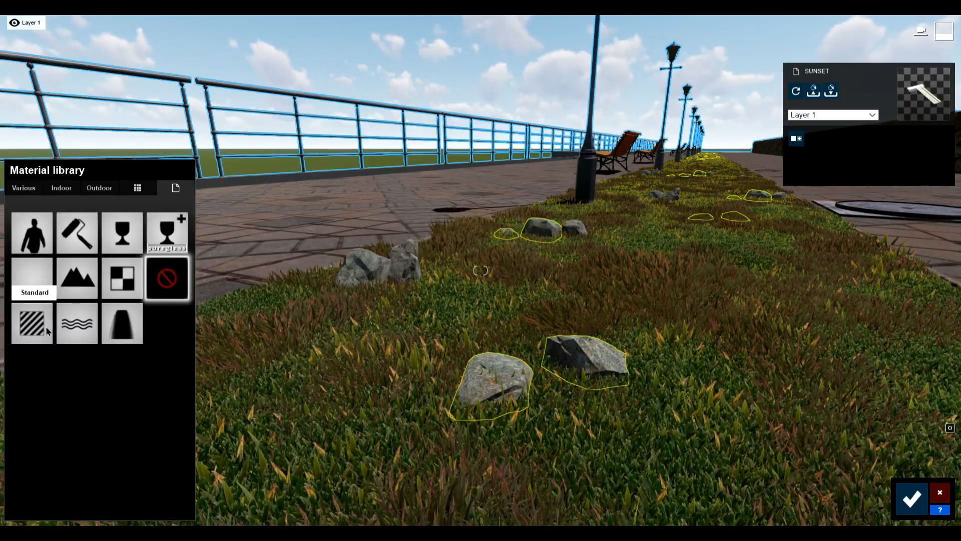
left_click(44, 331)
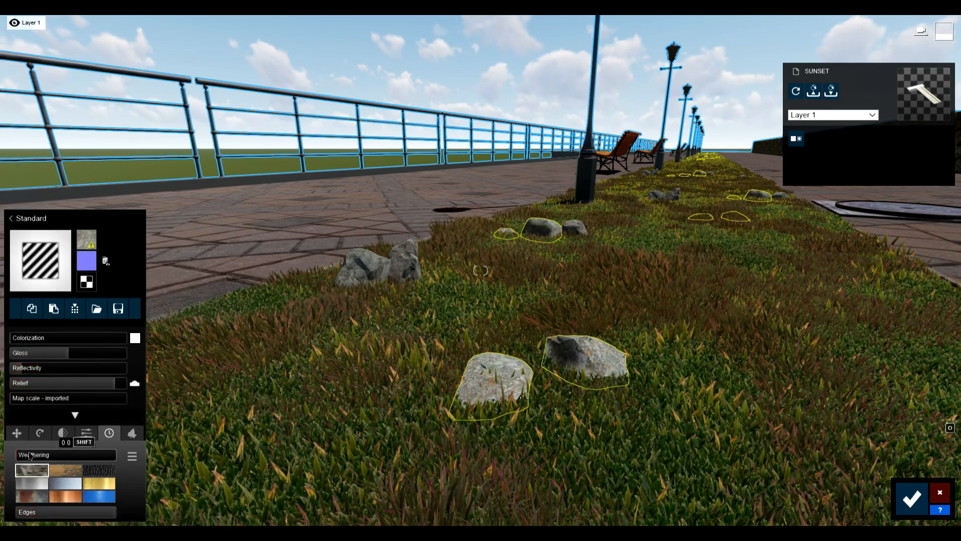
left_click_drag(29, 454, 96, 458)
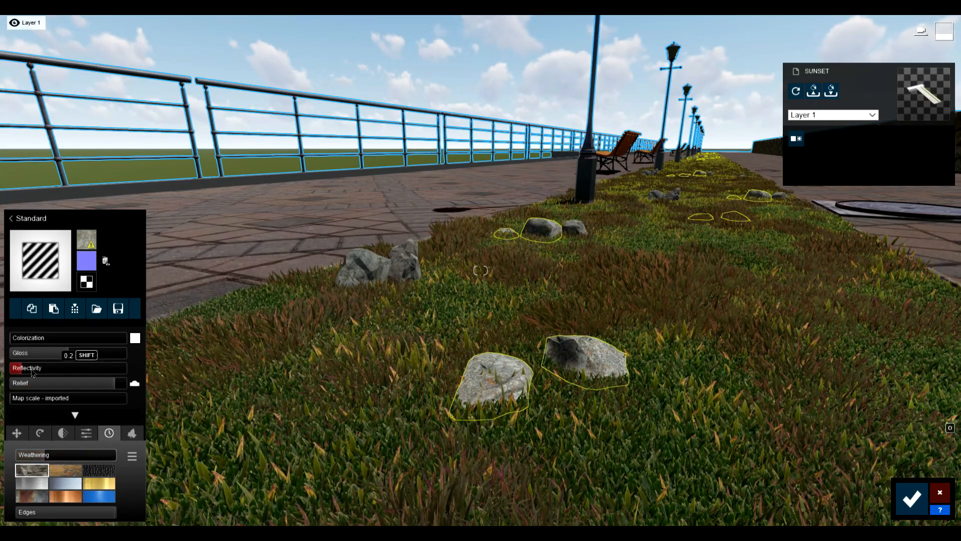
left_click(124, 341)
left_click(134, 338)
left_click_drag(224, 337, 223, 381)
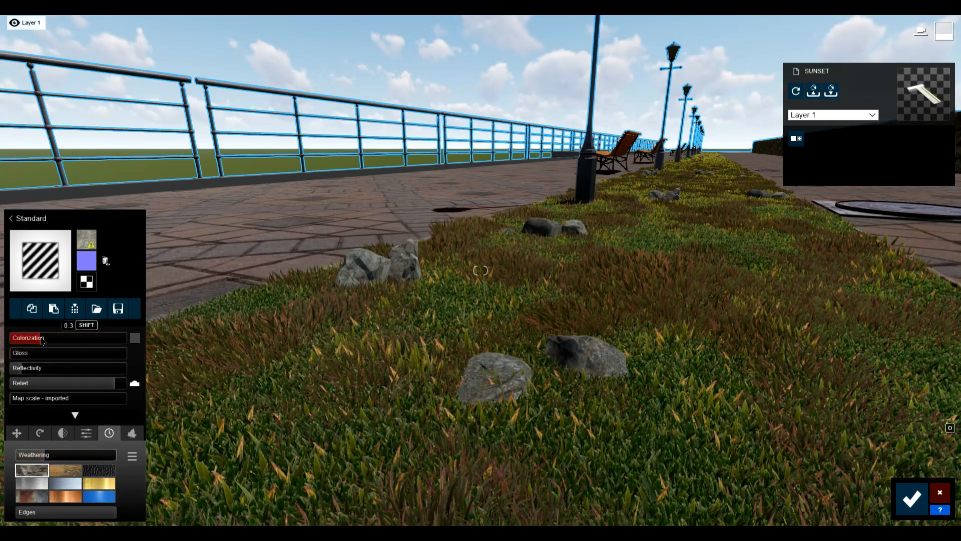
Give the remaining pale rocks a Standard material with grey colorization, reduced gloss and reflectivity, edges near 0.5 and weathering, and save
left_click(380, 262)
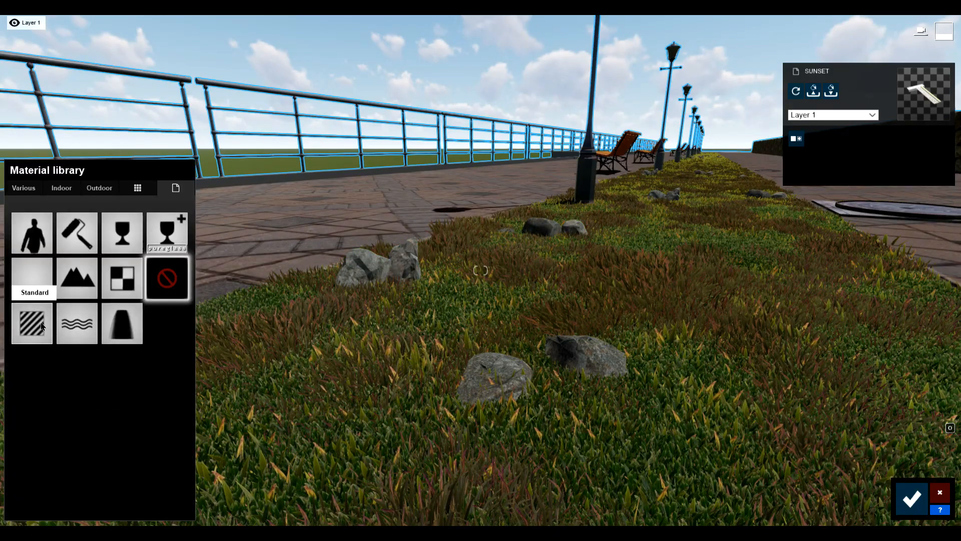
left_click(42, 326)
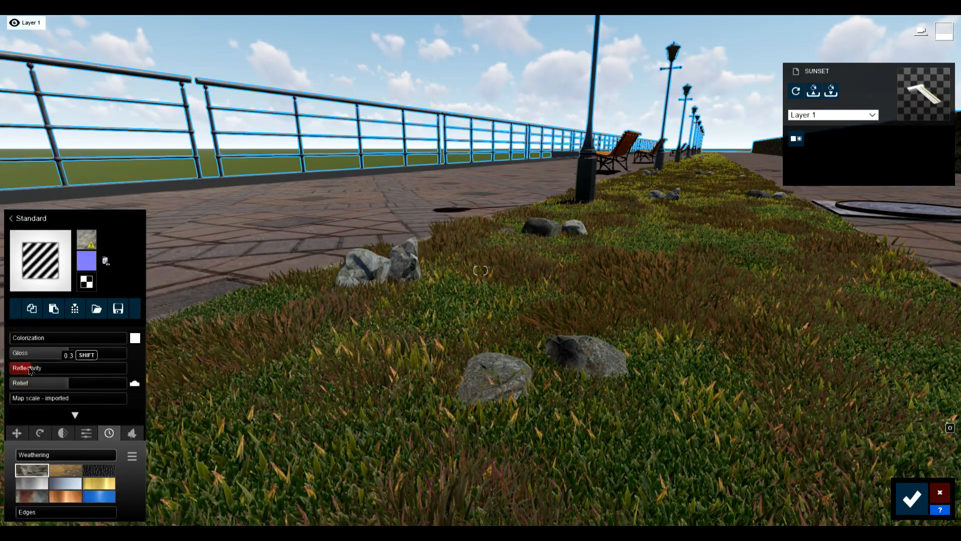
left_click(223, 373)
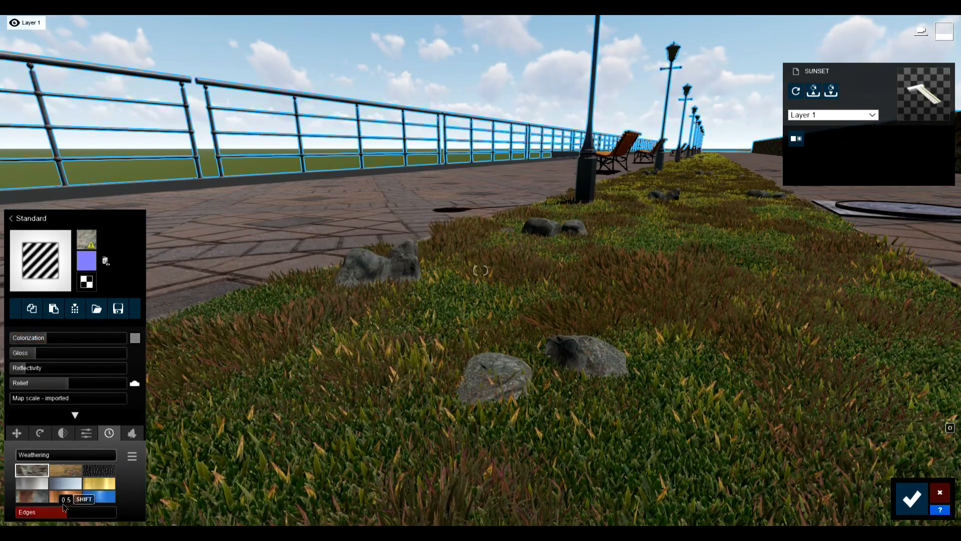
left_click(47, 459)
key("d")
right_click_drag(507, 290, 522, 346)
key("q")
left_click(911, 498)
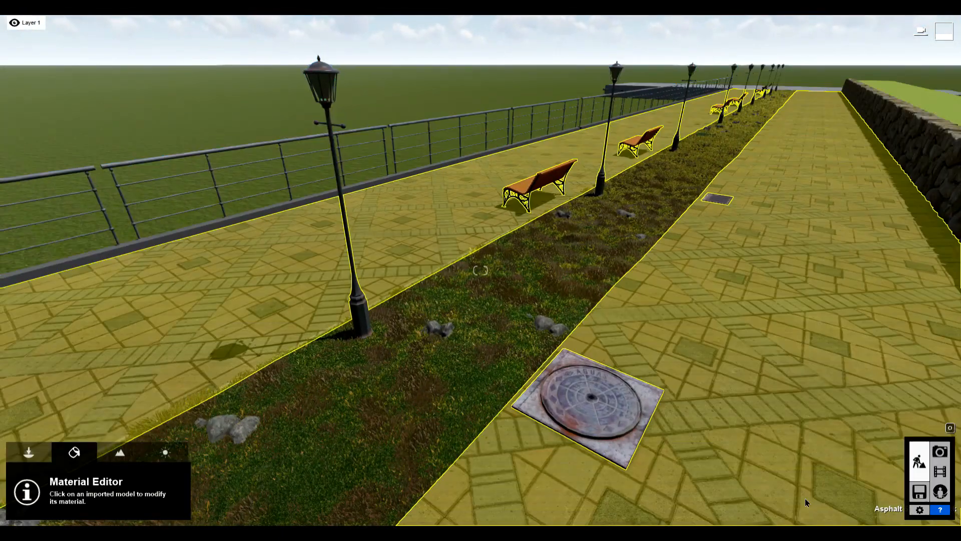
Place the favourite fine-detail tree at intervals along the grass strip between the lamp posts
left_click(28, 454)
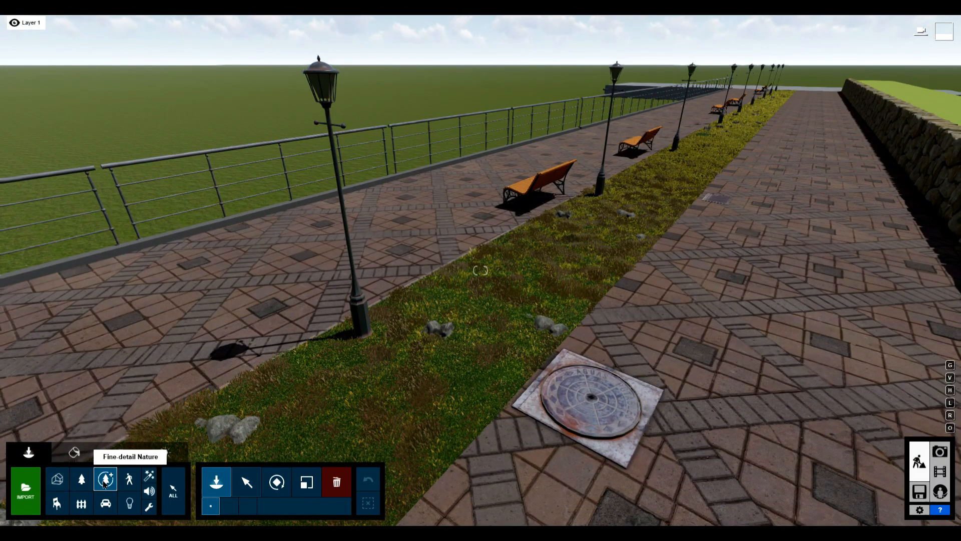
left_click(104, 481)
left_click(64, 94)
left_click(43, 96)
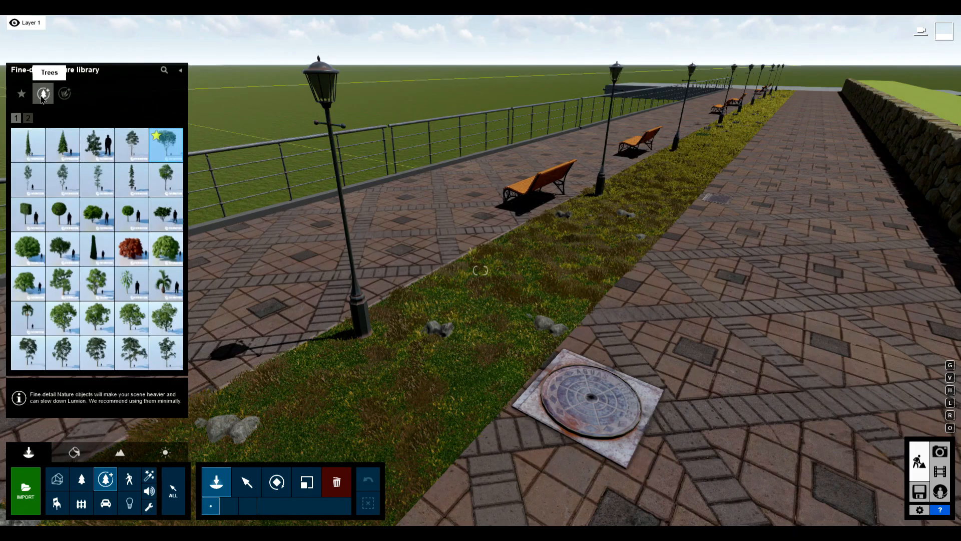
left_click(166, 144)
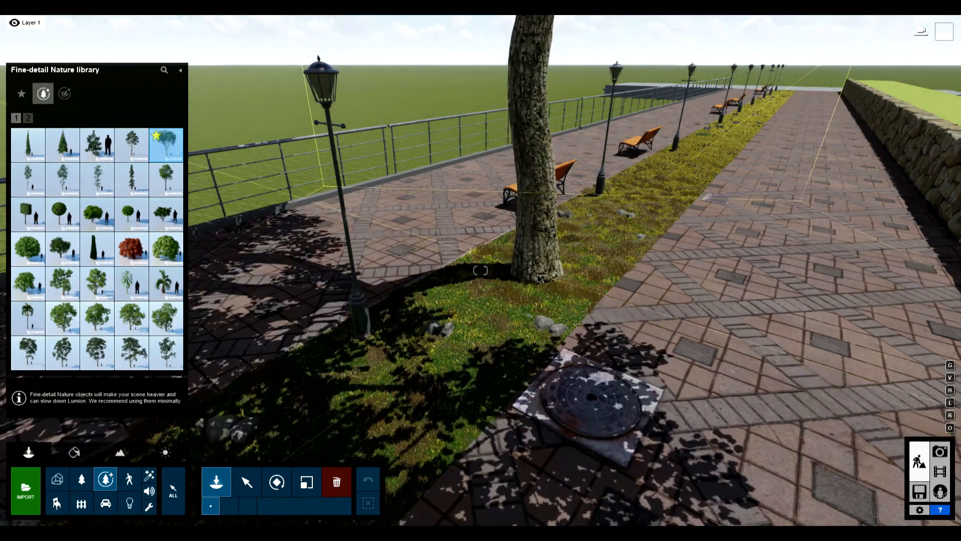
left_click(535, 278)
left_click(685, 188)
right_click_drag(685, 188, 641, 215)
right_click_drag(481, 270, 451, 310)
key("s")
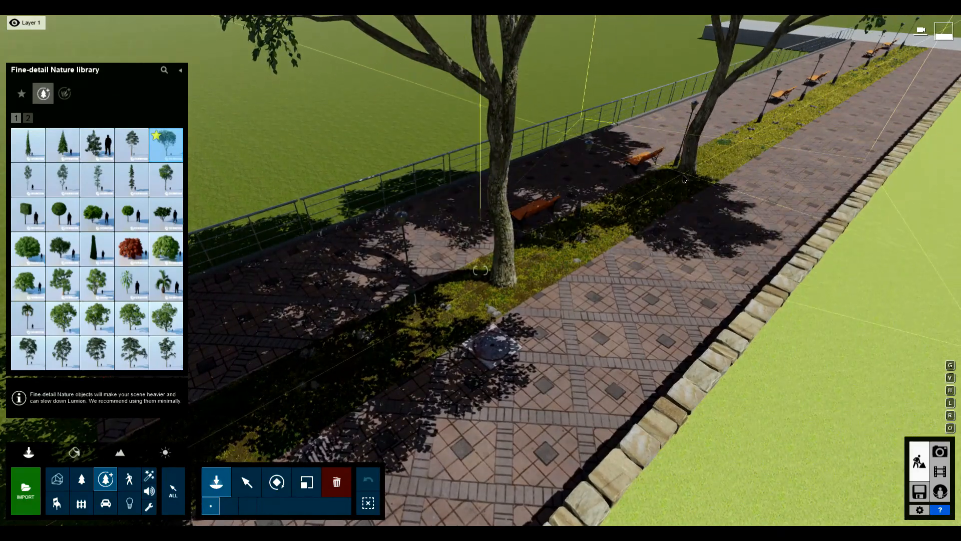
key("s")
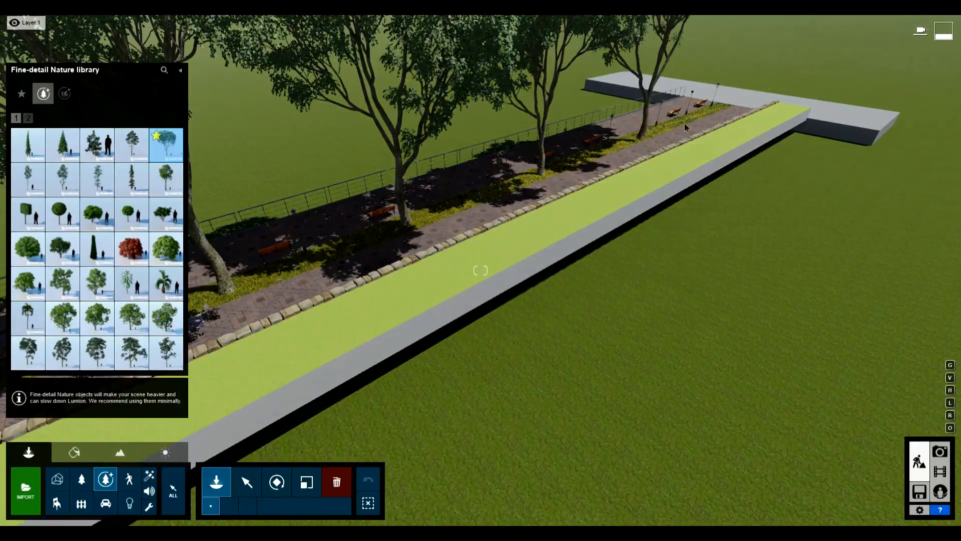
Check the tree-lined walkway in the sunset photo from slightly shifted viewpoints and return to build mode
key("w")
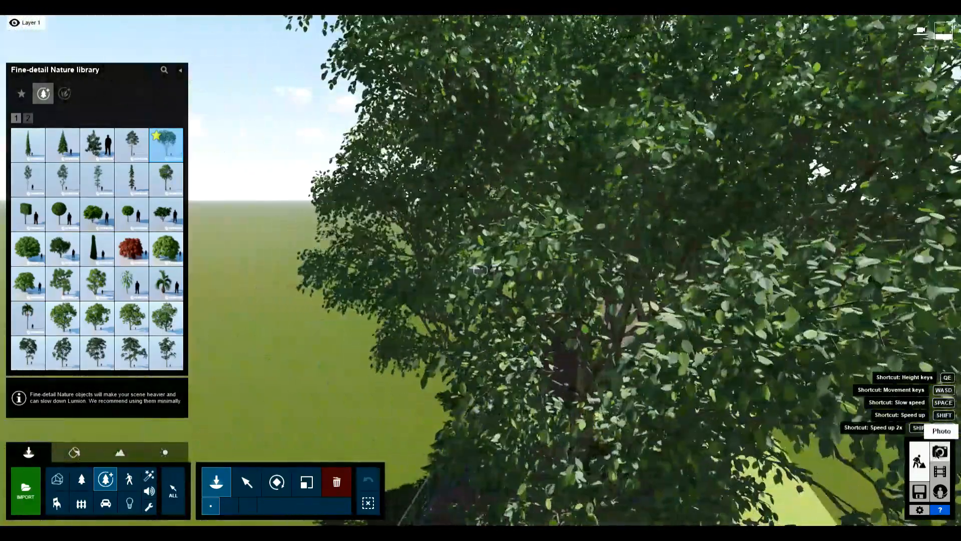
left_click(940, 451)
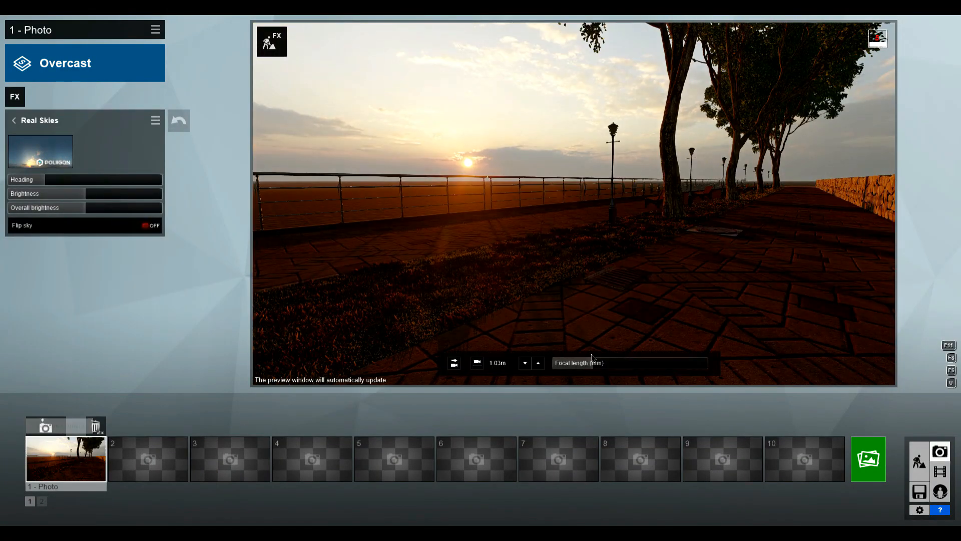
right_click_drag(682, 216, 666, 209)
key("d")
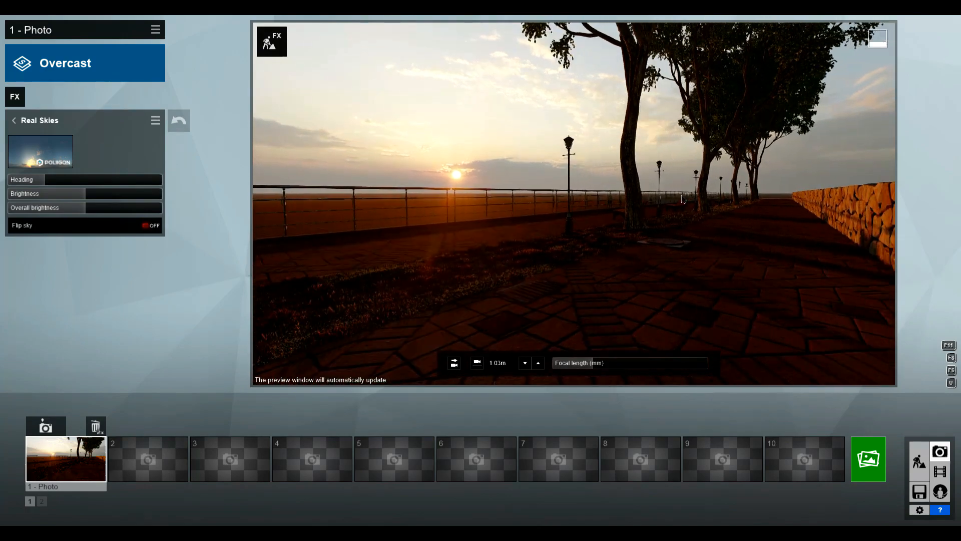
key("s")
key("w")
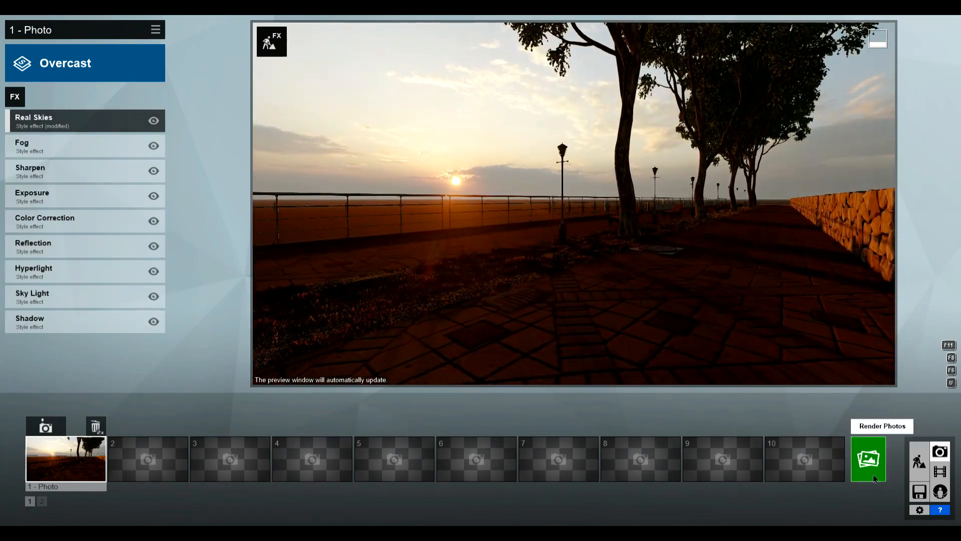
left_click(919, 464)
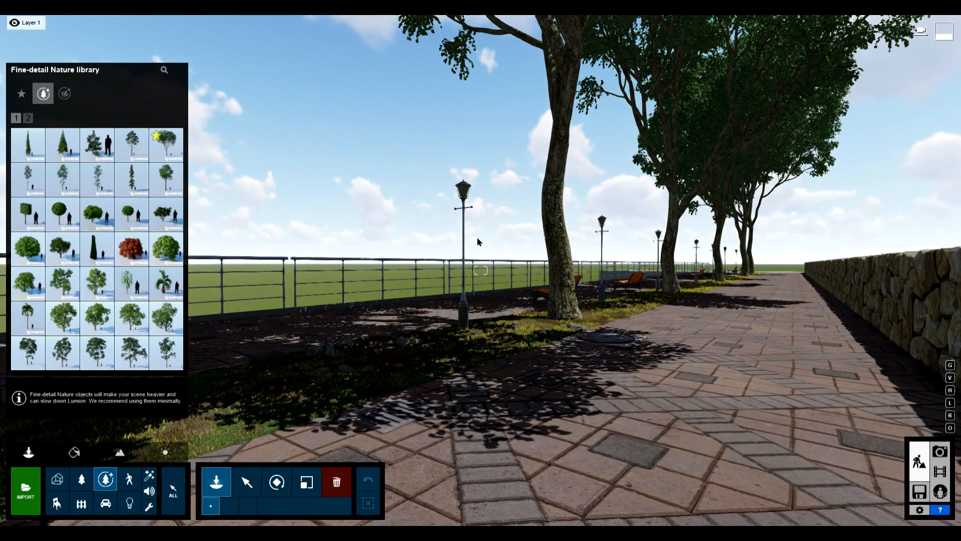
Select the nearest tree in the grass strip and scale it down to a smaller, slimmer size
left_click(247, 482)
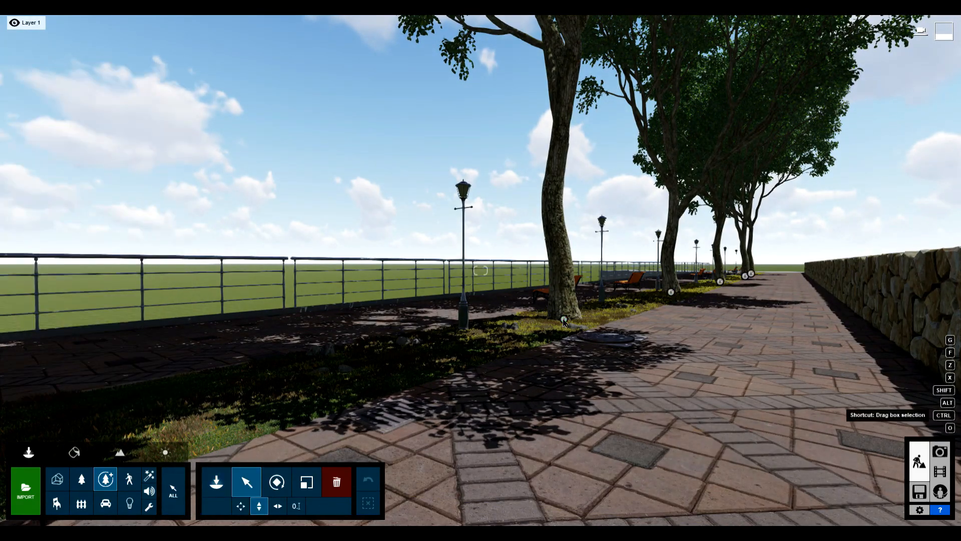
left_click(564, 321)
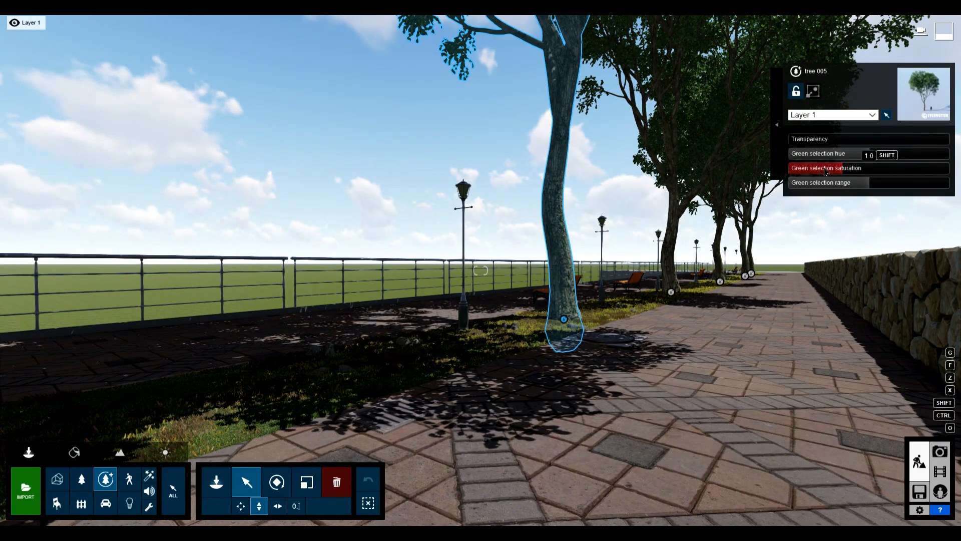
left_click(306, 481)
left_click_drag(565, 325, 598, 326)
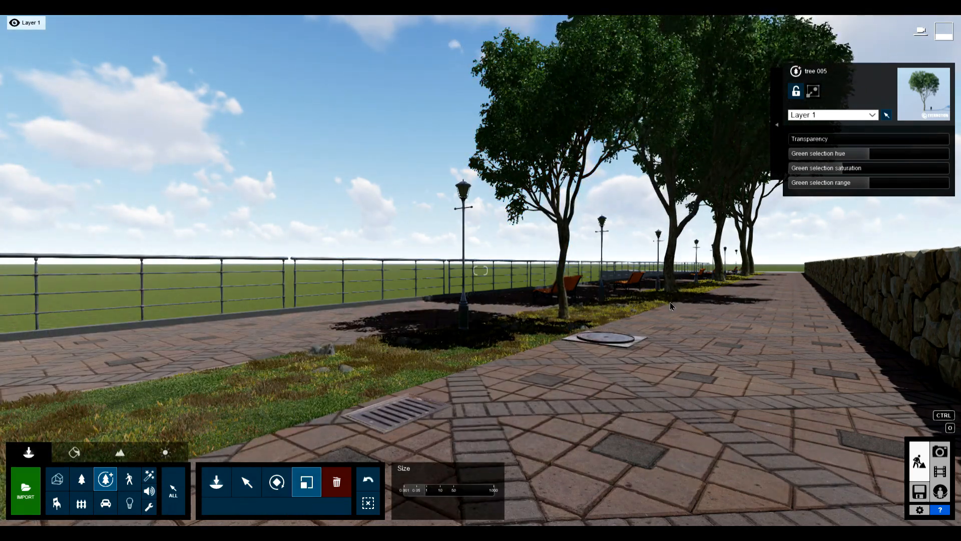
Scale down the remaining trees along the strip to match the nearest one
key("w")
right_click_drag(669, 308, 686, 318)
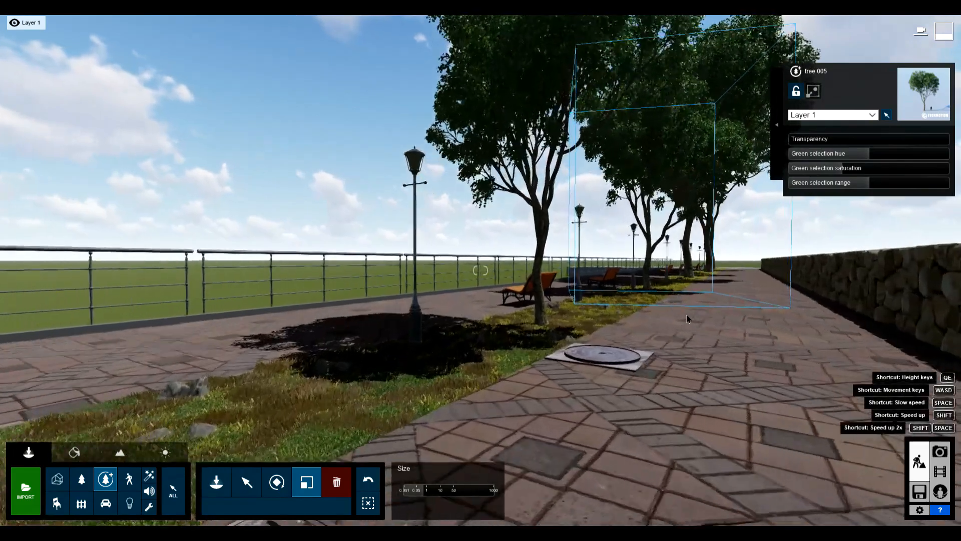
key("q")
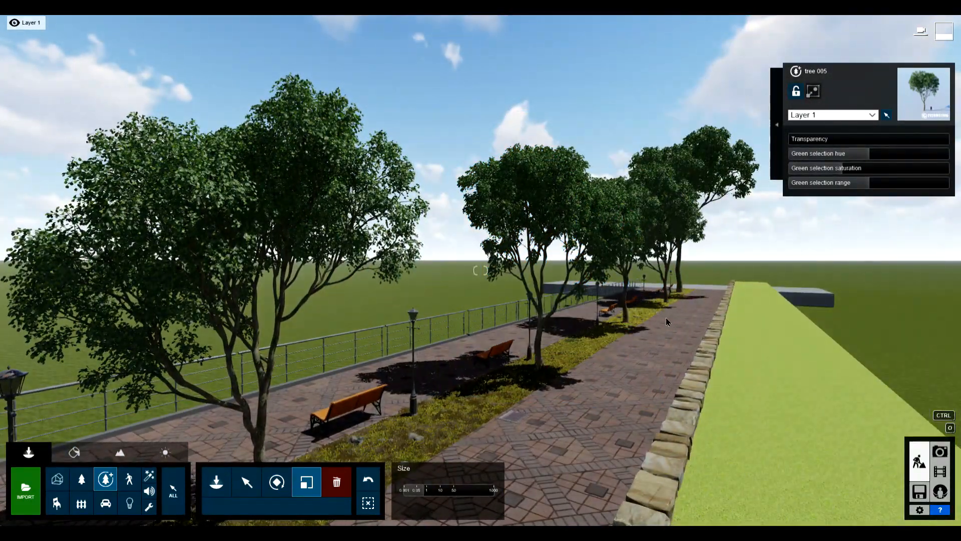
key("s")
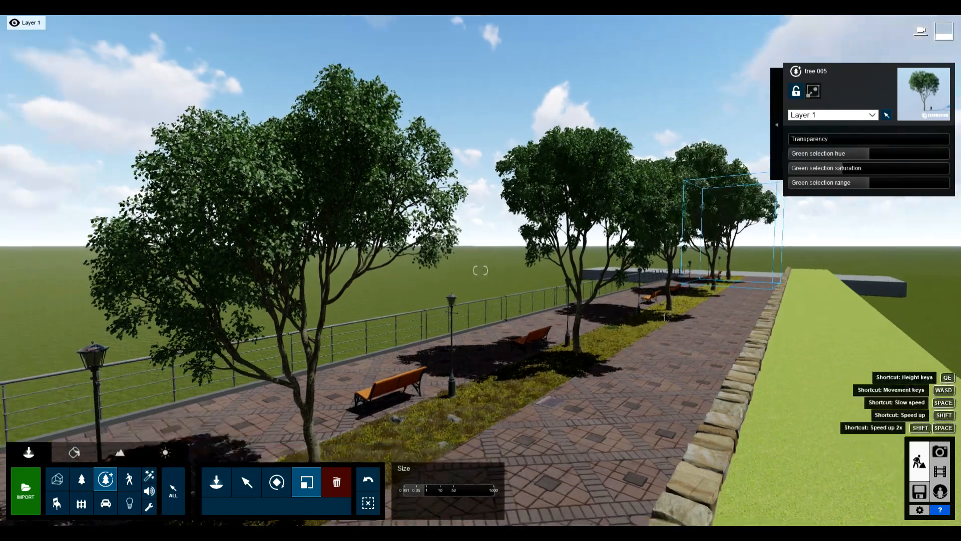
key("q")
right_click_drag(690, 308, 609, 352)
key("w")
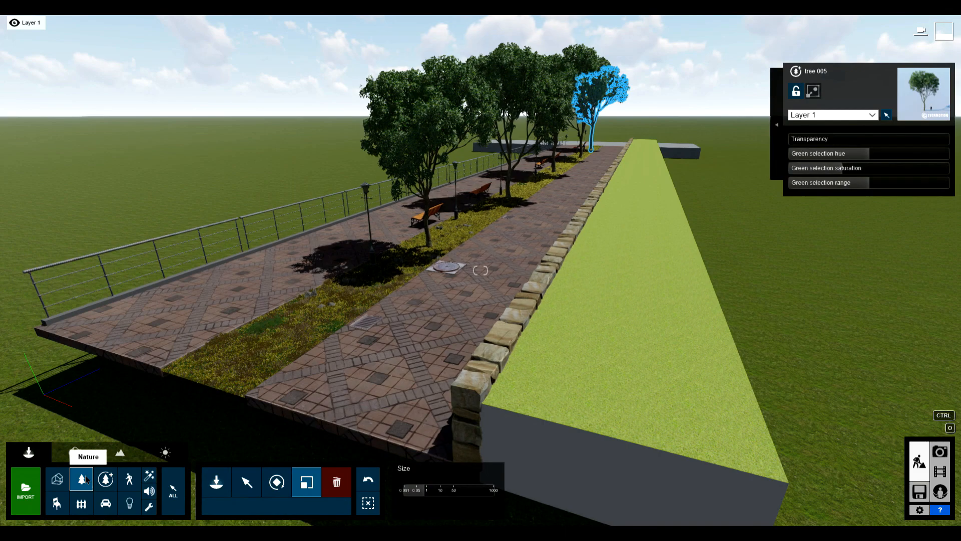
Place the IvyHedge1Long RT hedge from the nature library on the raised grass bed beside the stone wall
left_click(86, 478)
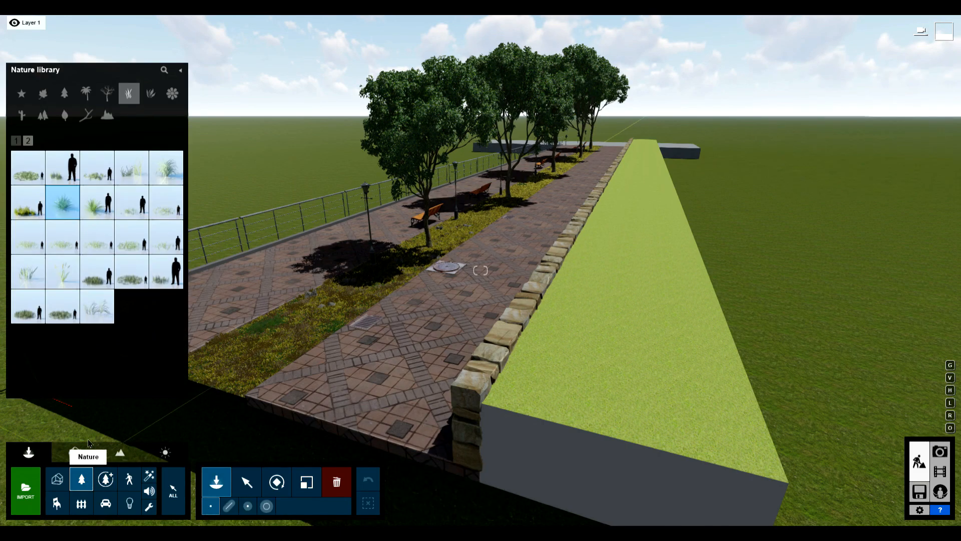
left_click(152, 95)
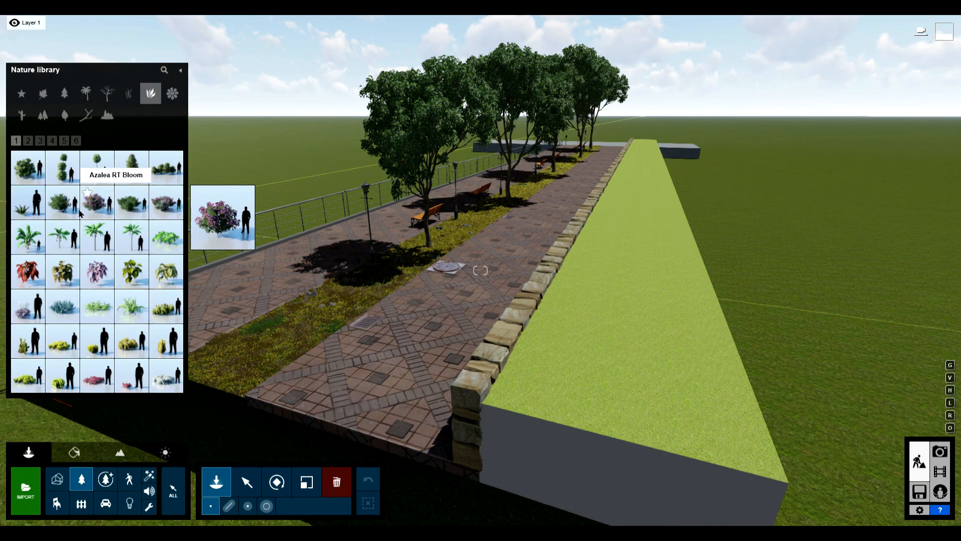
left_click(52, 141)
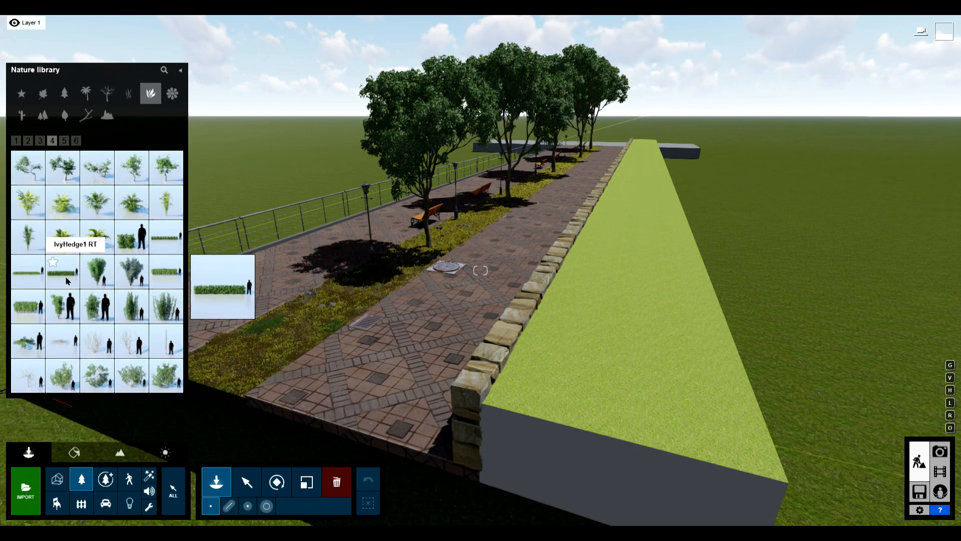
left_click(161, 273)
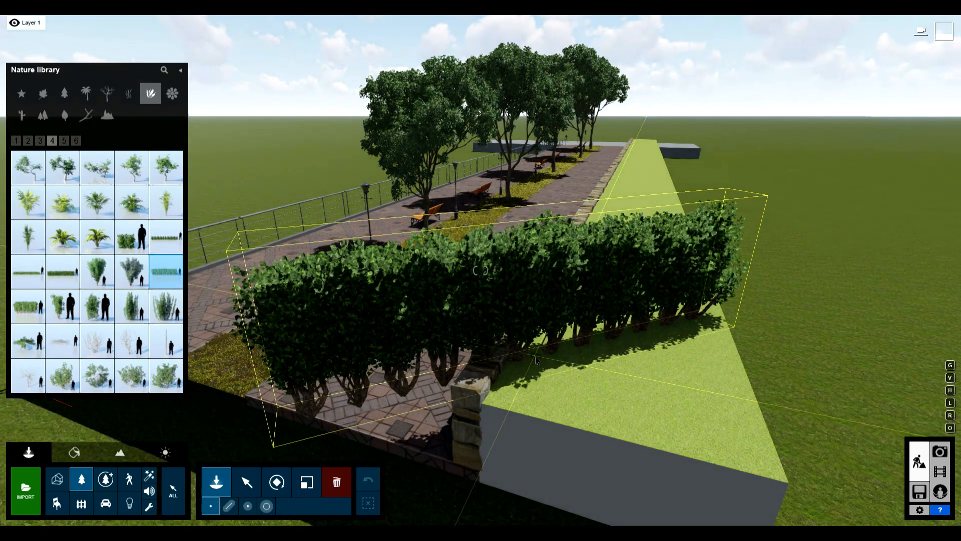
left_click(581, 300)
Rotate the hedge parallel to the stone wall and move it closer to the wall's edge
left_click(278, 482)
left_click_drag(604, 305, 644, 242)
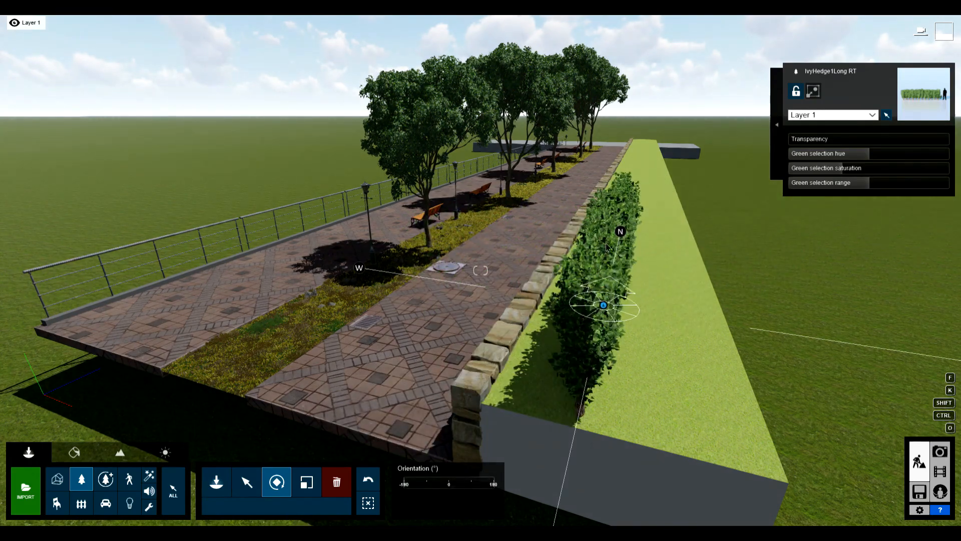
key("a")
right_click_drag(611, 302, 394, 398)
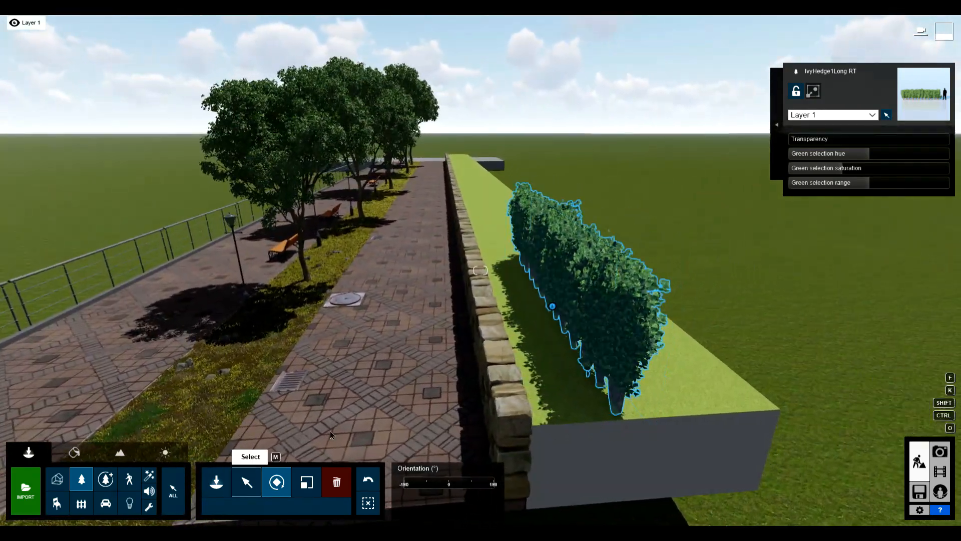
left_click(246, 481)
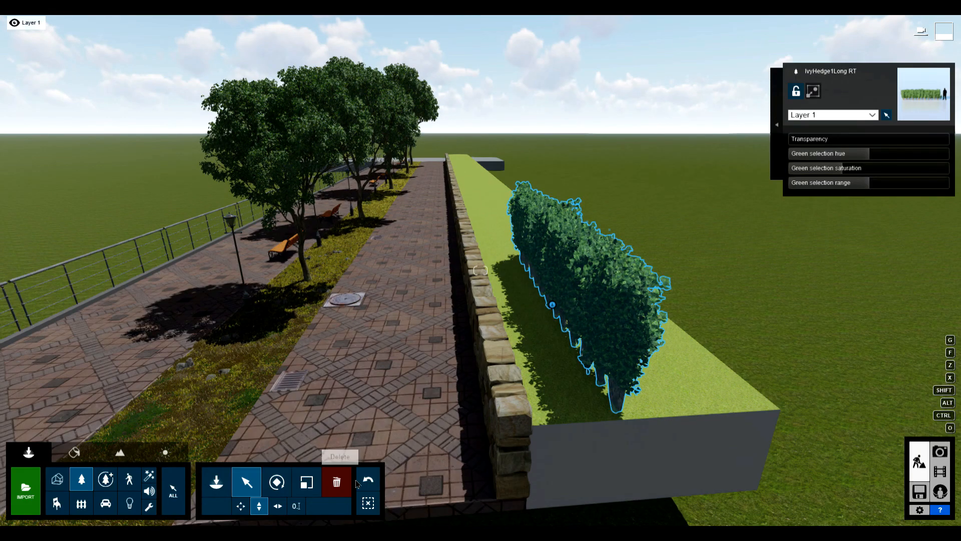
left_click_drag(551, 307, 514, 306)
Copy the hedge repeatedly along the raised grass bed to form a continuous row behind the stone wall
key("d")
right_click_drag(514, 306, 640, 346)
key("w")
key("s")
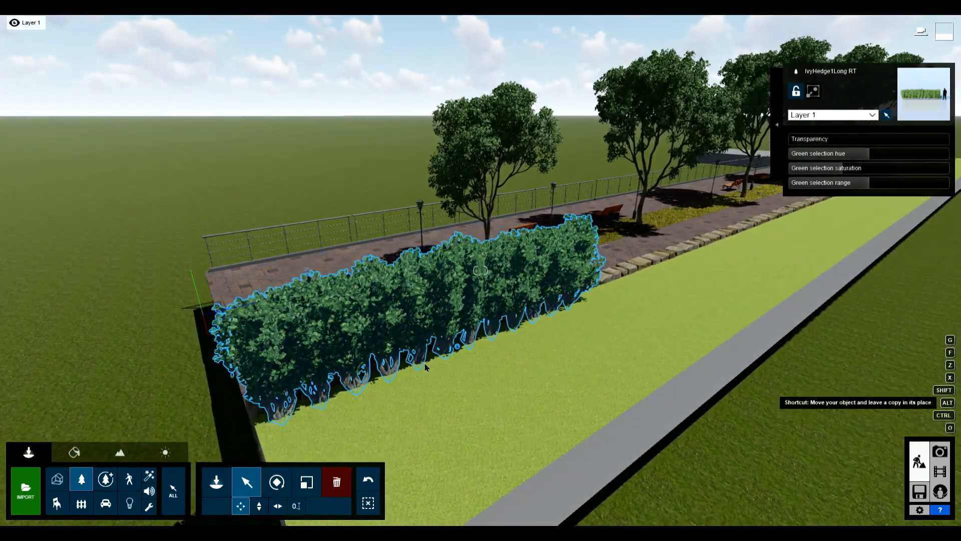
left_click_drag(461, 348, 773, 237, "alt")
right_click_drag(773, 238, 572, 252)
key("w")
key("q")
left_click_drag(573, 252, 651, 110, "alt")
left_click_drag(651, 109, 678, 64, "alt")
right_click_drag(679, 65, 639, 104)
key("w")
left_click_drag(580, 120, 584, 80, "alt")
mouse_move(584, 80)
right_mouse_down()
mouse_move(544, 95)
mouse_move(541, 85)
mouse_move(576, 75)
right_mouse_up()
key("a")
key("w")
right_click_drag(481, 270, 480, 210)
key("e")
Recall the saved sunset photo view in photo mode and shift the camera slightly to reframe the walkway
left_click(939, 451)
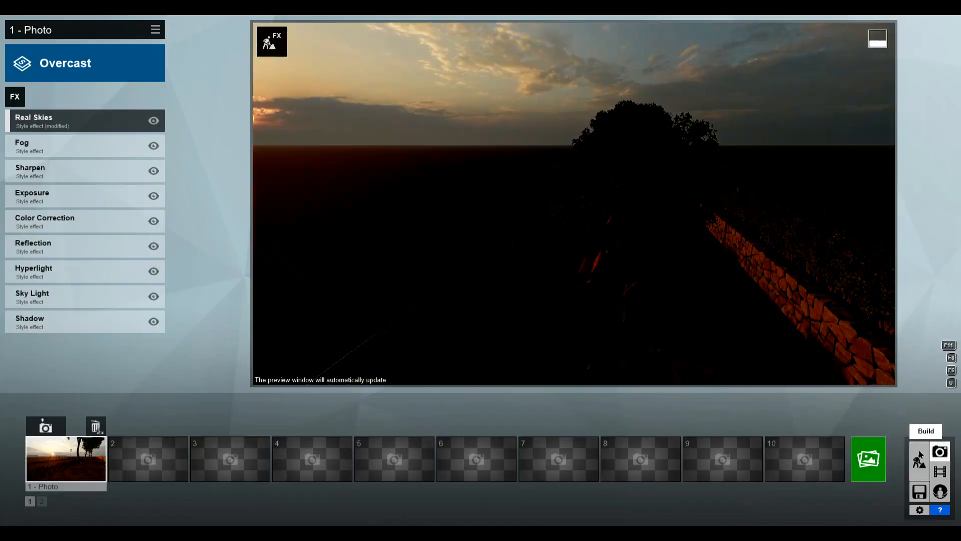
left_click(65, 458)
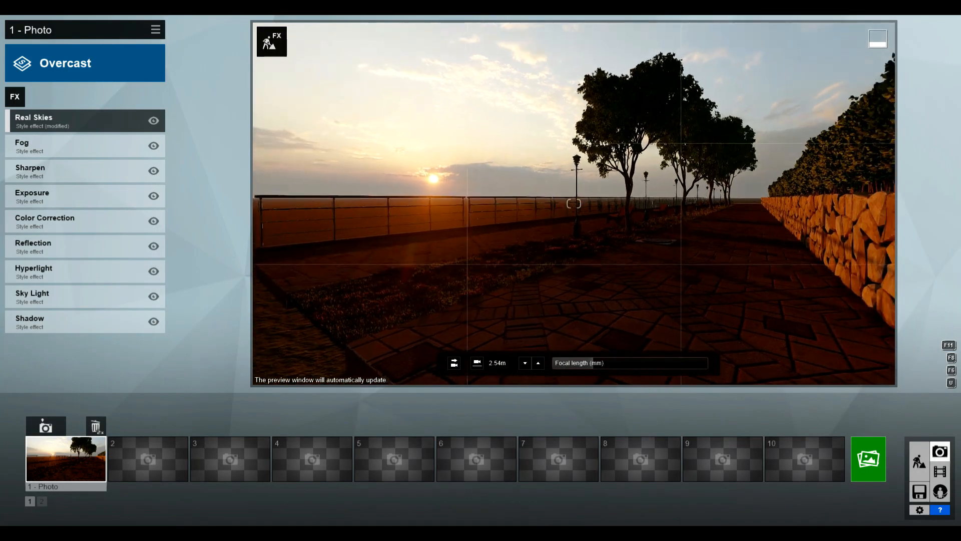
key("d")
right_click_drag(588, 216, 596, 220)
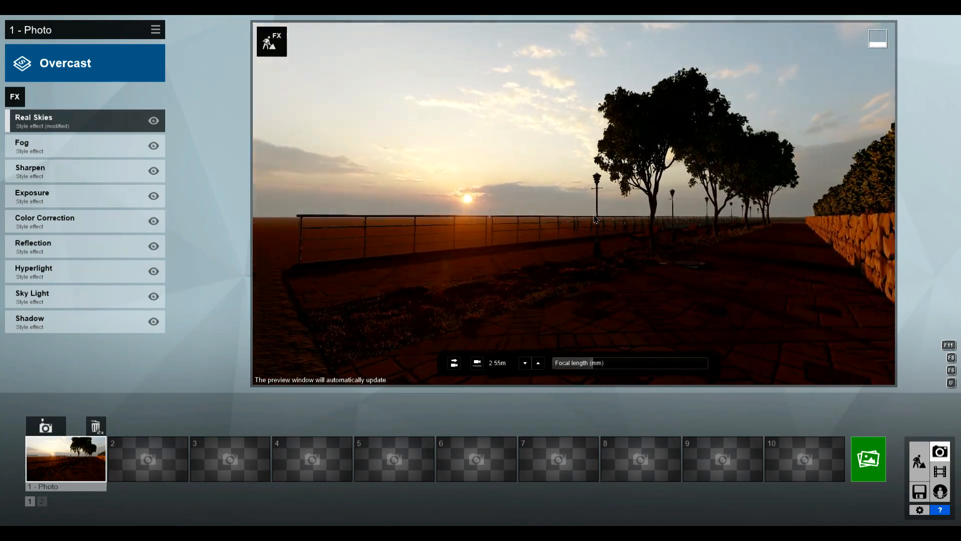
Add an Image Overlay effect with a golden-spiral composition guide to the sunset photo
left_click(18, 103)
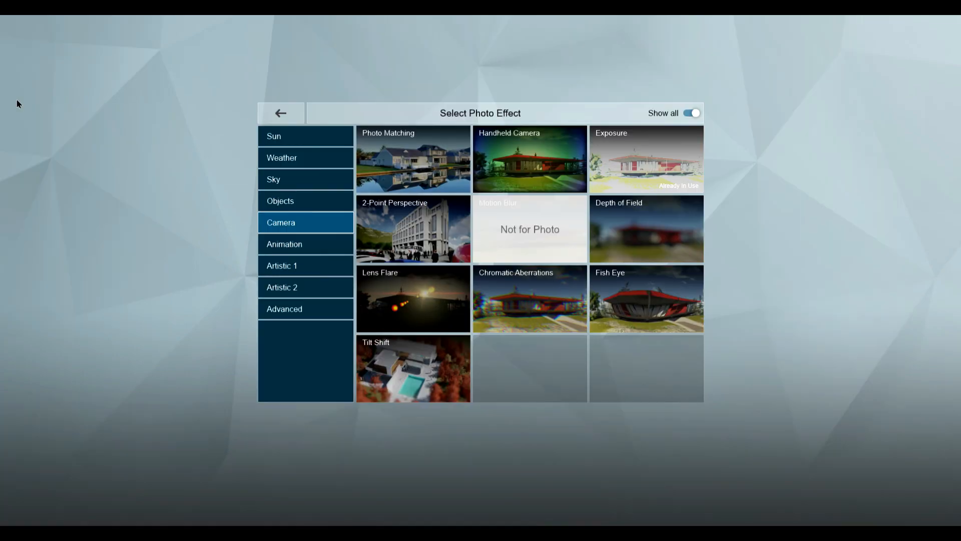
left_click(300, 307)
left_click(303, 286)
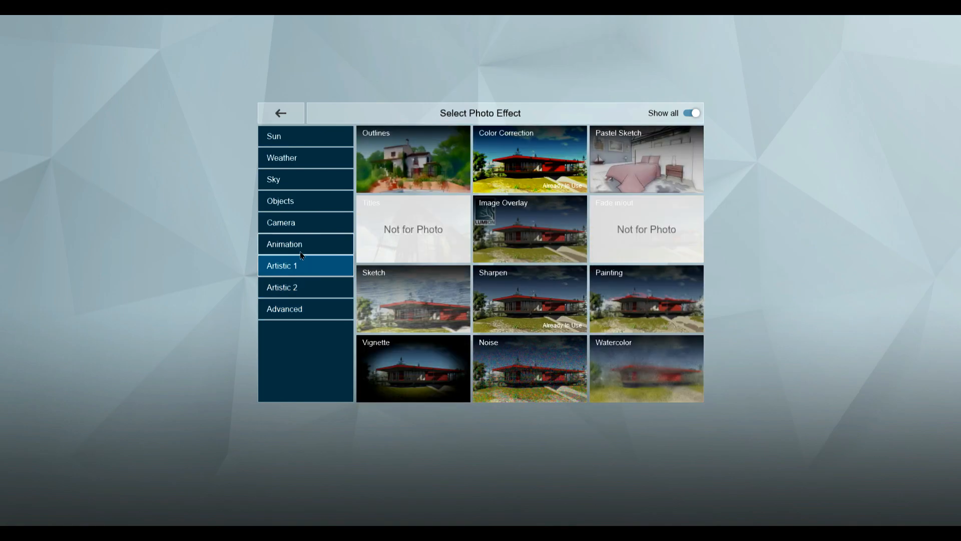
left_click(530, 229)
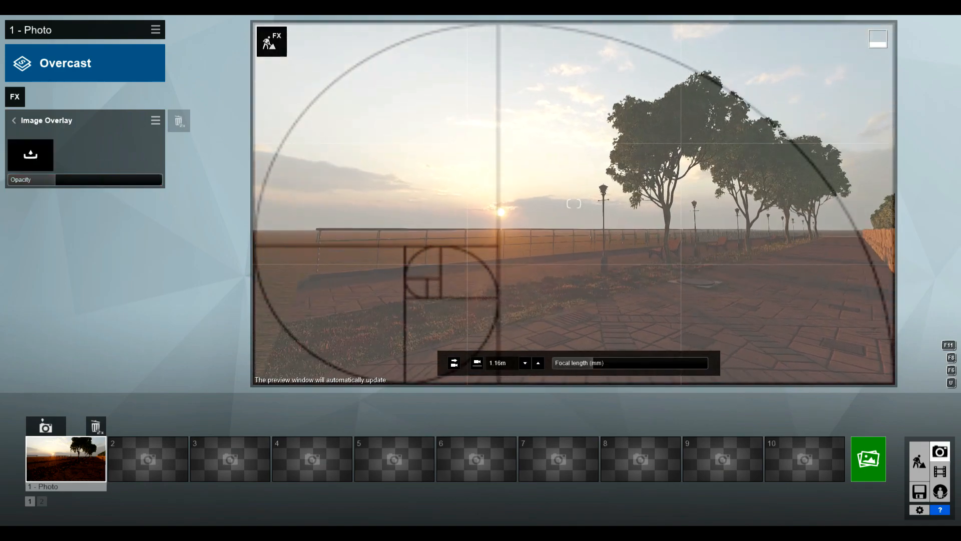
Tilt the camera to line the sun up with the overlay, store the view in photo 1, and add the 2-Point Perspective effect
right_click_drag(574, 203, 579, 170)
left_click(45, 426)
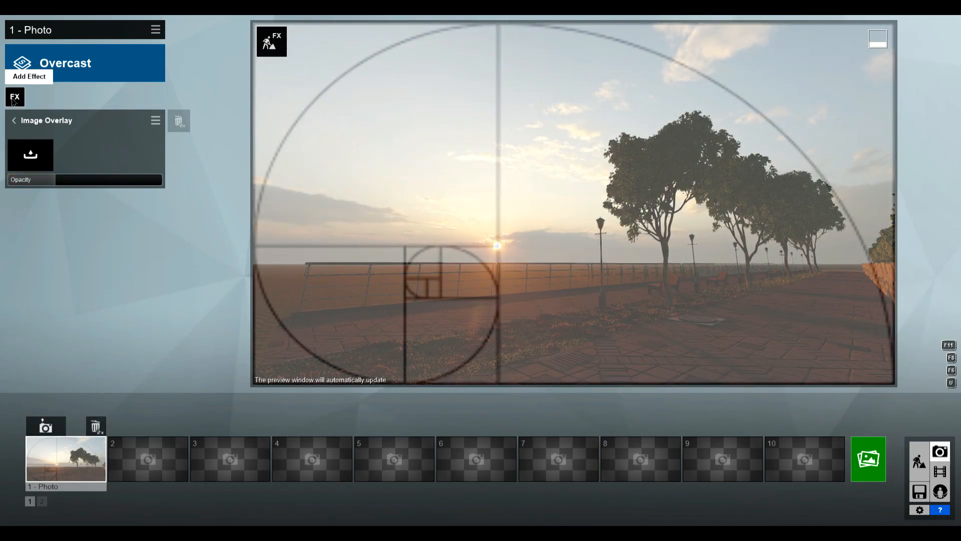
left_click(15, 98)
left_click(335, 222)
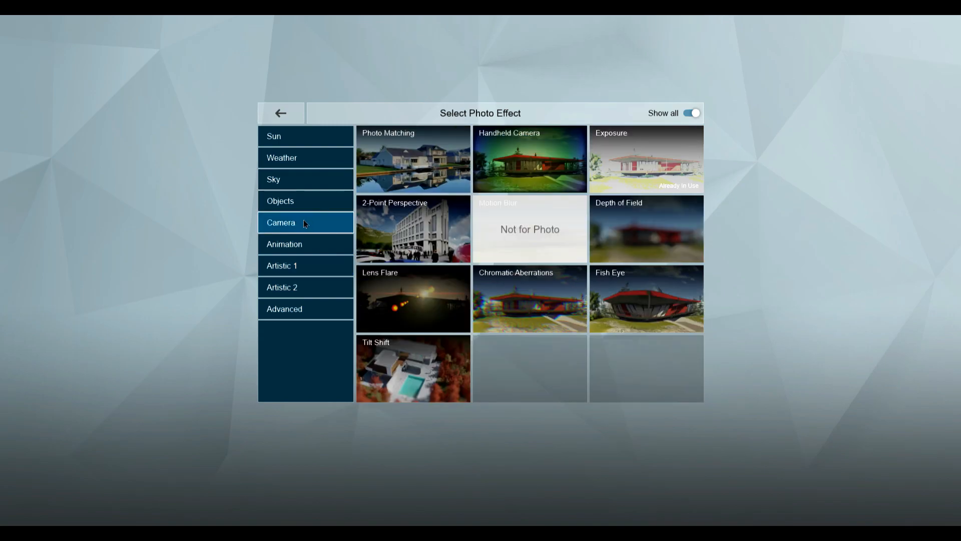
left_click(383, 217)
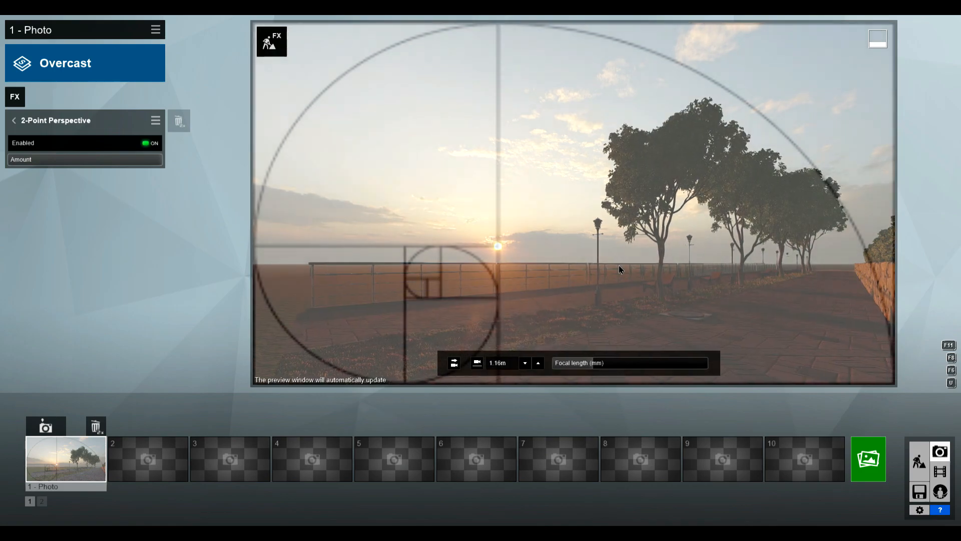
Reframe the promenade from a slightly higher viewpoint further along, keeping the sun on the overlay's line intersection
key("d")
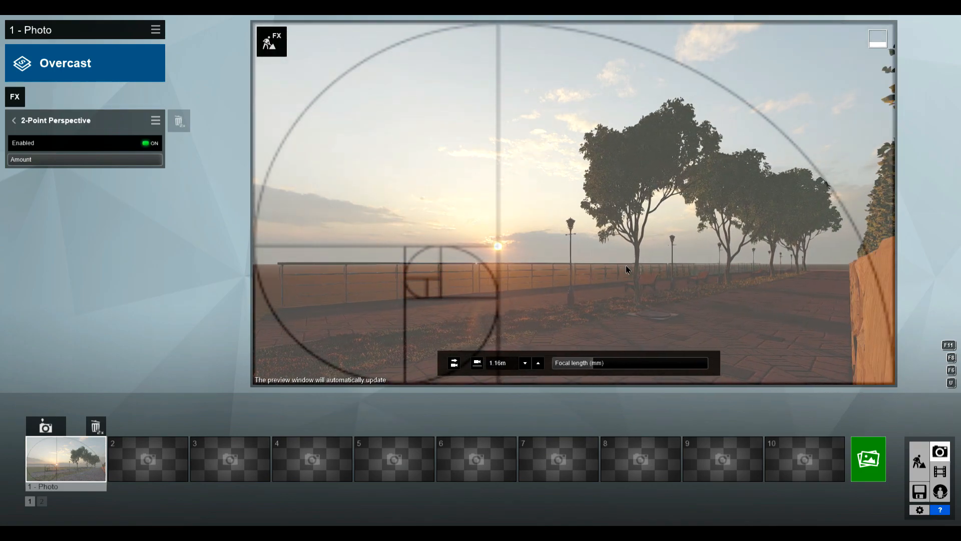
key("w")
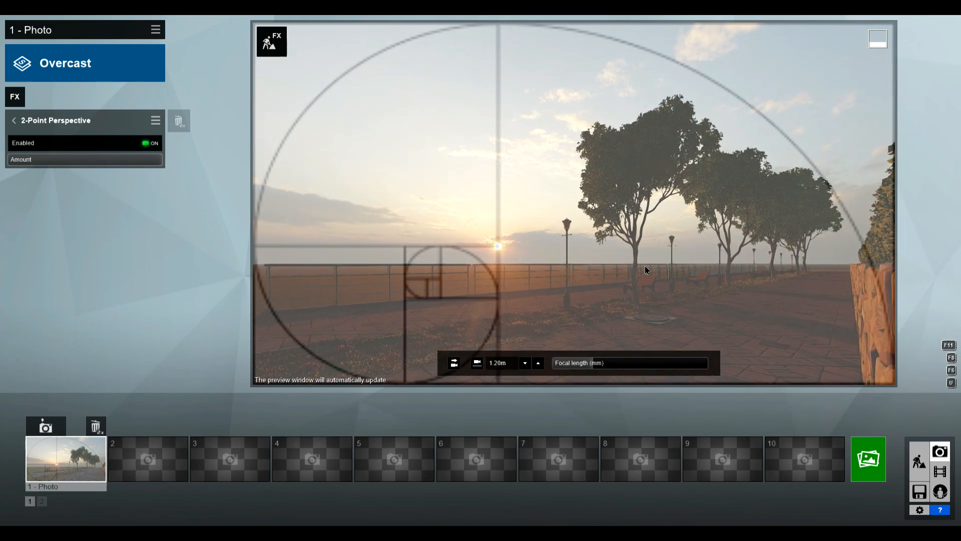
right_click_drag(646, 267, 692, 292)
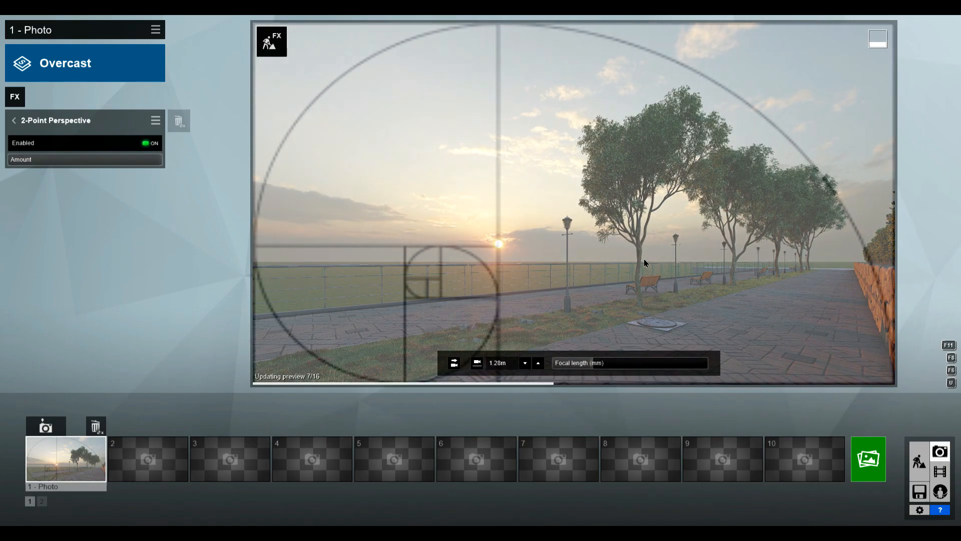
Edit the scene with effects shown and enlarge the two nearest trees along the promenade
left_click(272, 41)
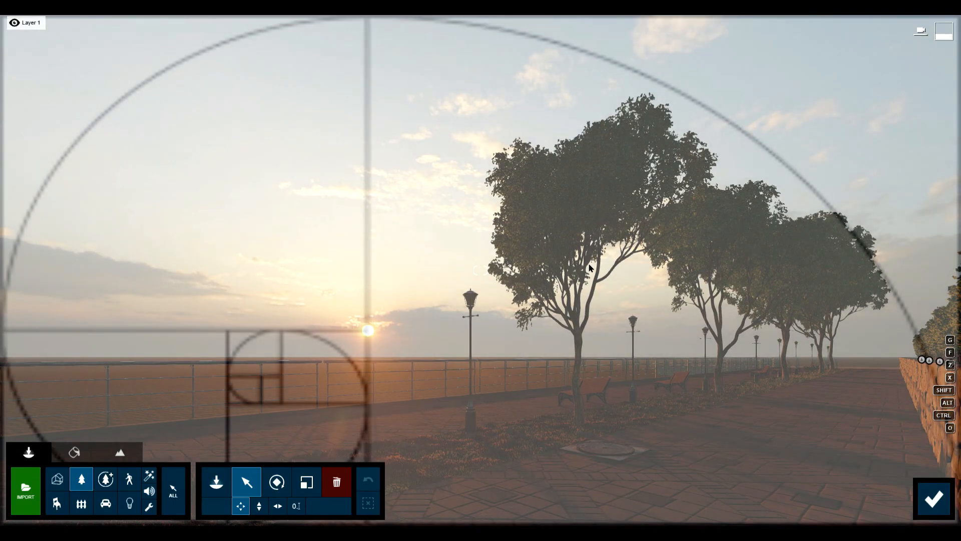
left_click(307, 482)
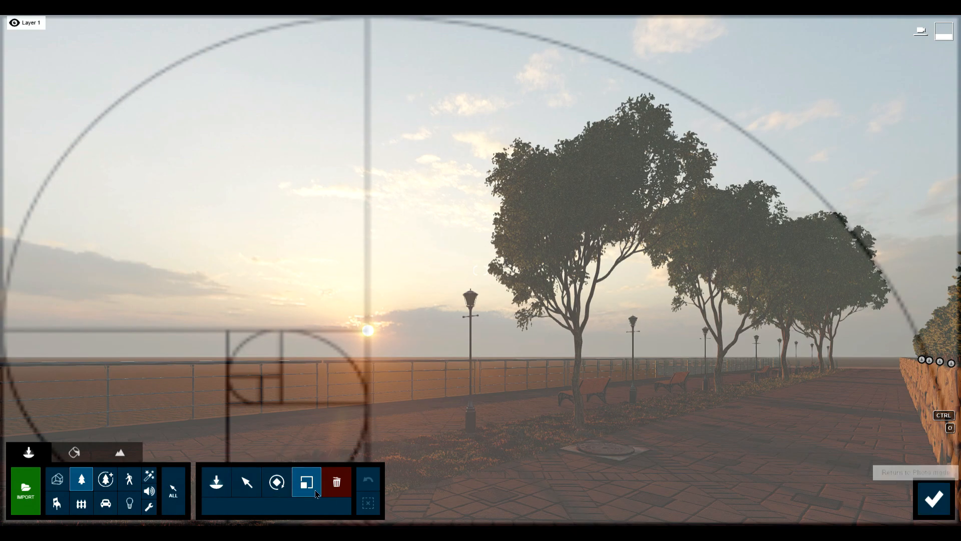
left_click(105, 479)
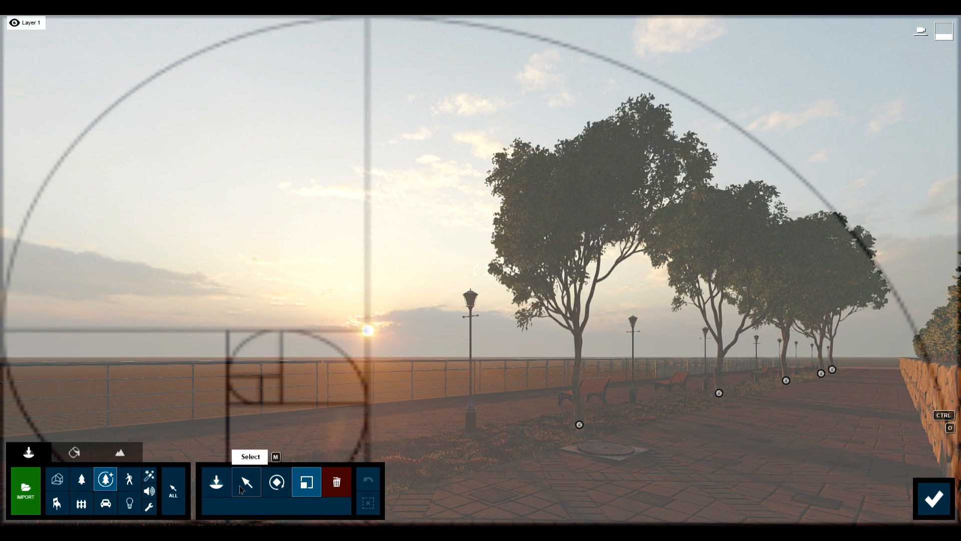
left_click_drag(579, 424, 584, 427)
left_click_drag(719, 395, 720, 394)
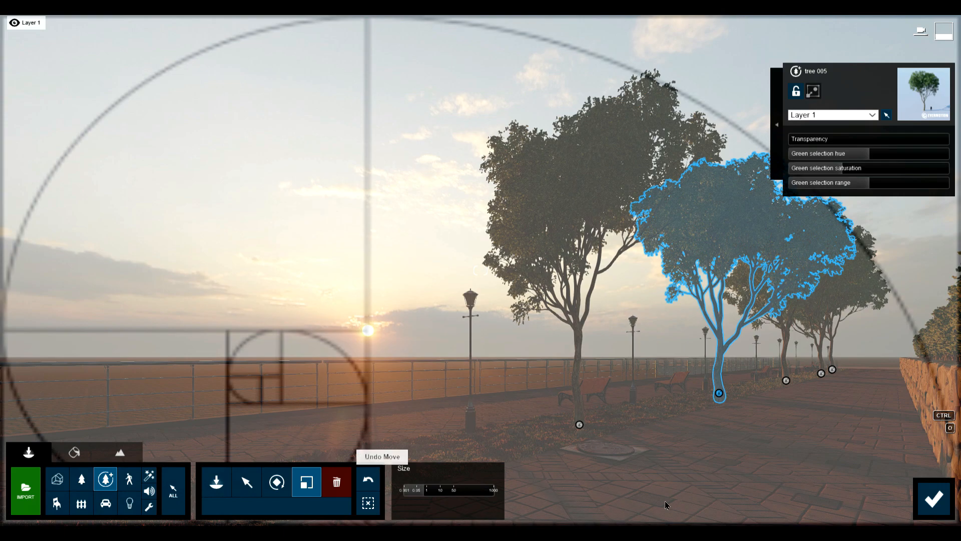
Place Man Caucasian 0008 Idle by the railing near the spiral's small vertical line and rotate him toward the sunset
left_click(129, 479)
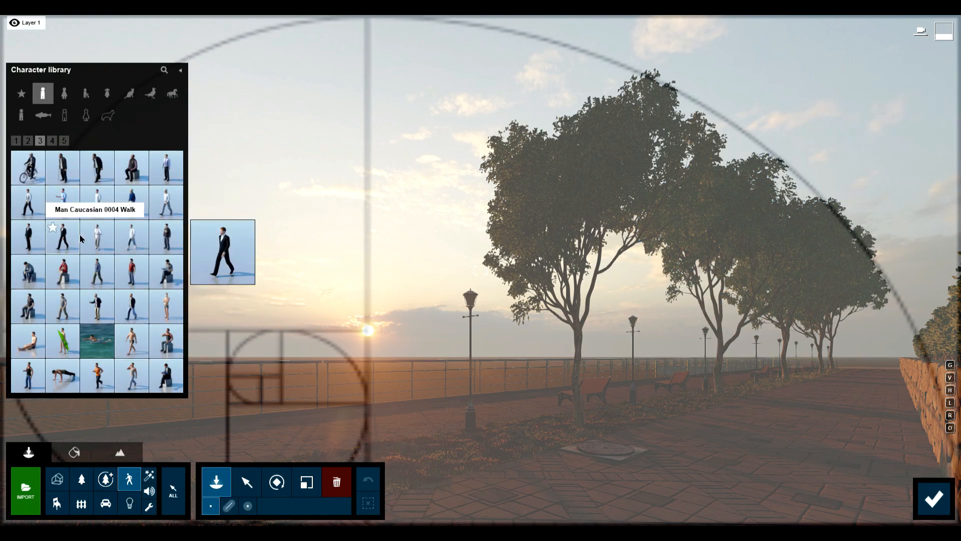
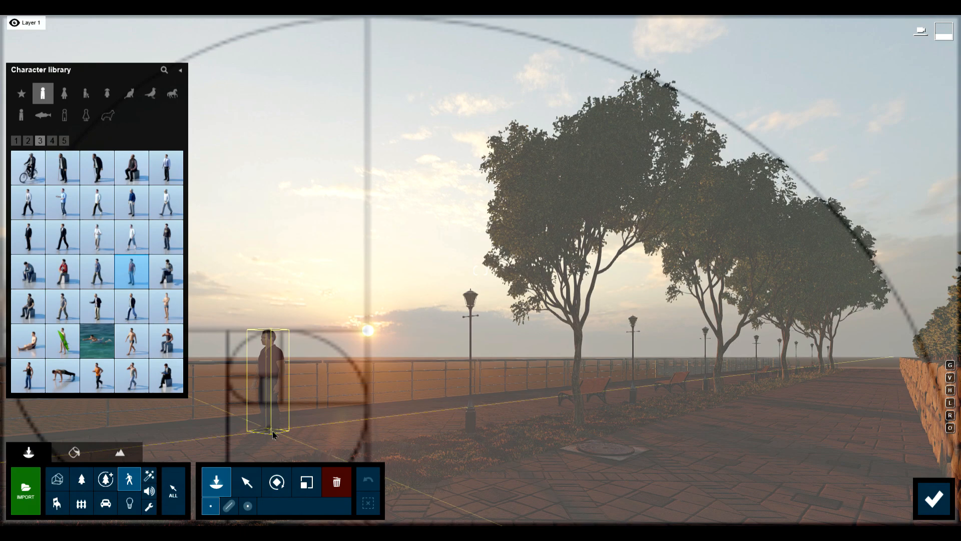
left_click(233, 438)
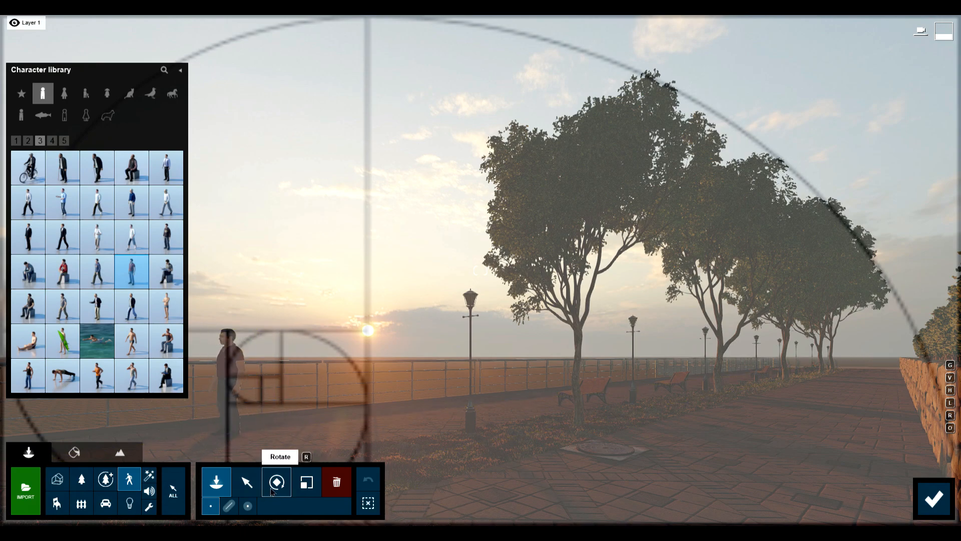
left_click(277, 481)
left_click(230, 434)
left_click_drag(267, 436, 290, 406)
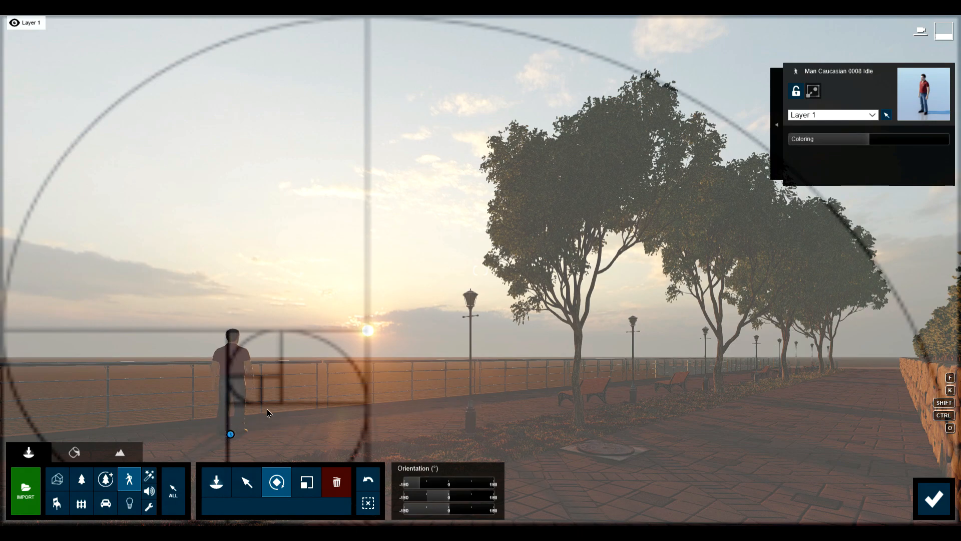
Place Girl Caucasian 001 Idle beside the man and rotate her to face the sunset
left_click(131, 485)
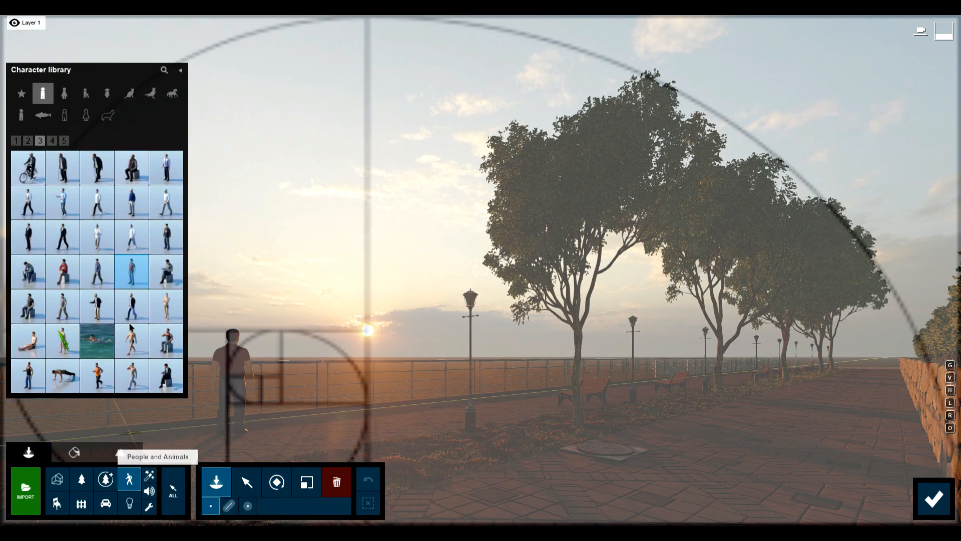
left_click(89, 96)
left_click(106, 95)
mouse_move(158, 174)
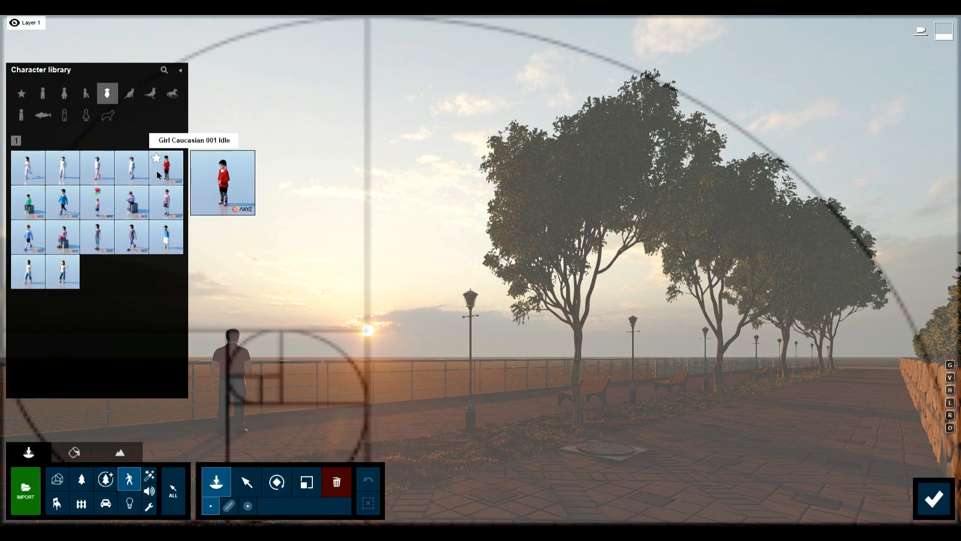
left_click(274, 436)
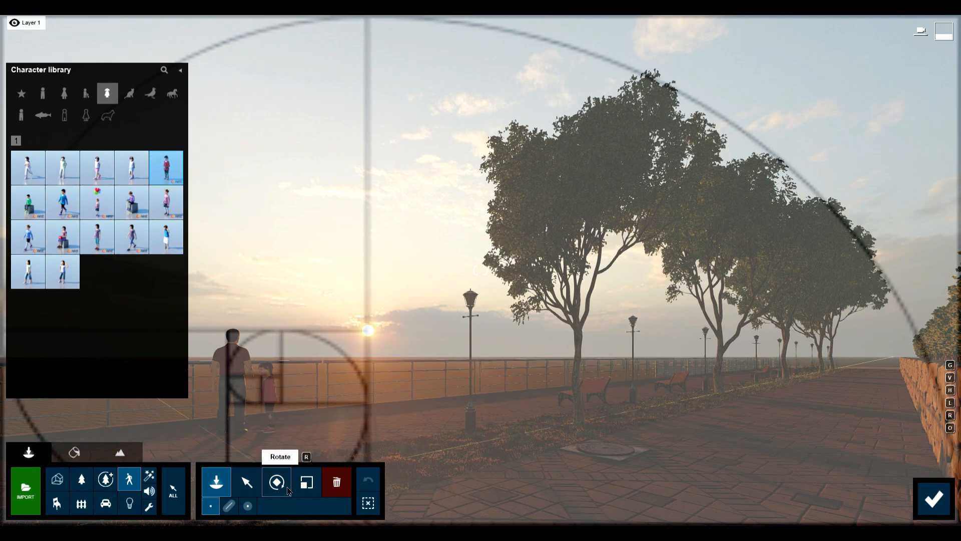
left_click(277, 481)
left_click_drag(271, 434, 240, 422)
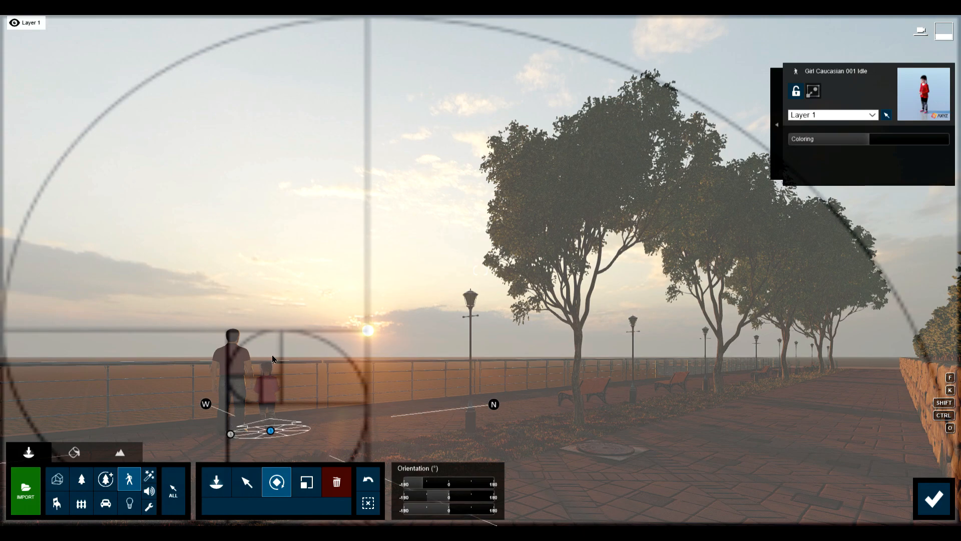
left_click_drag(231, 433, 238, 440)
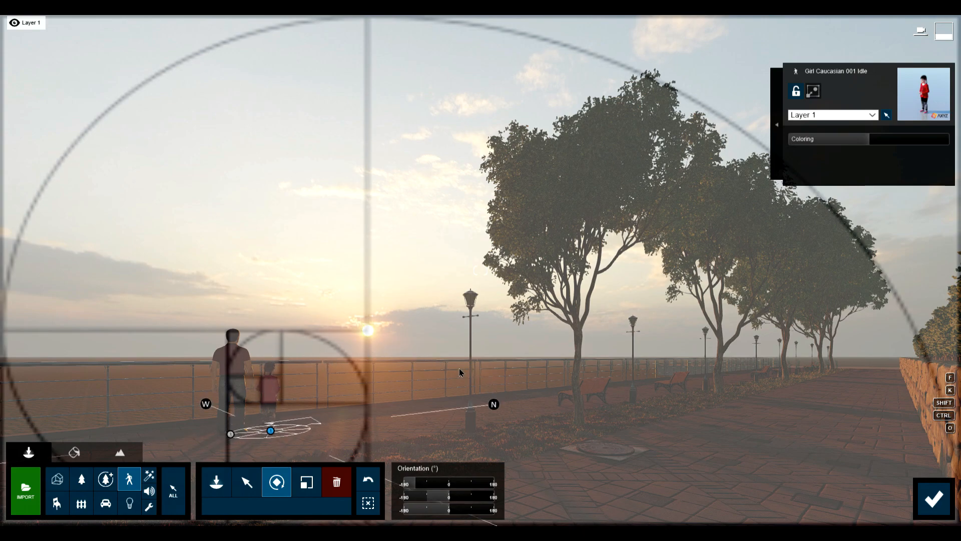
left_click(247, 483)
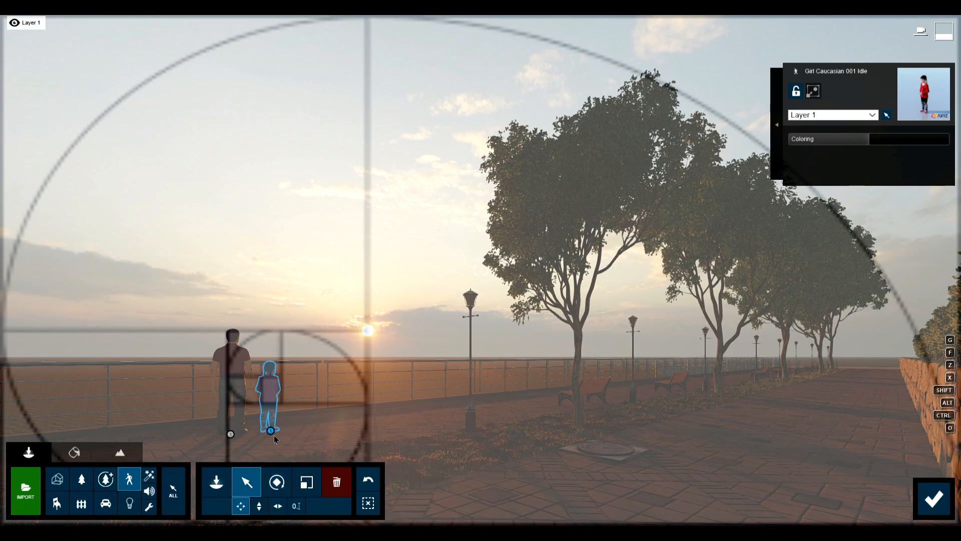
Place the sitting cat on the paving beside the girl and return to the photo view
left_click(129, 479)
left_click(129, 94)
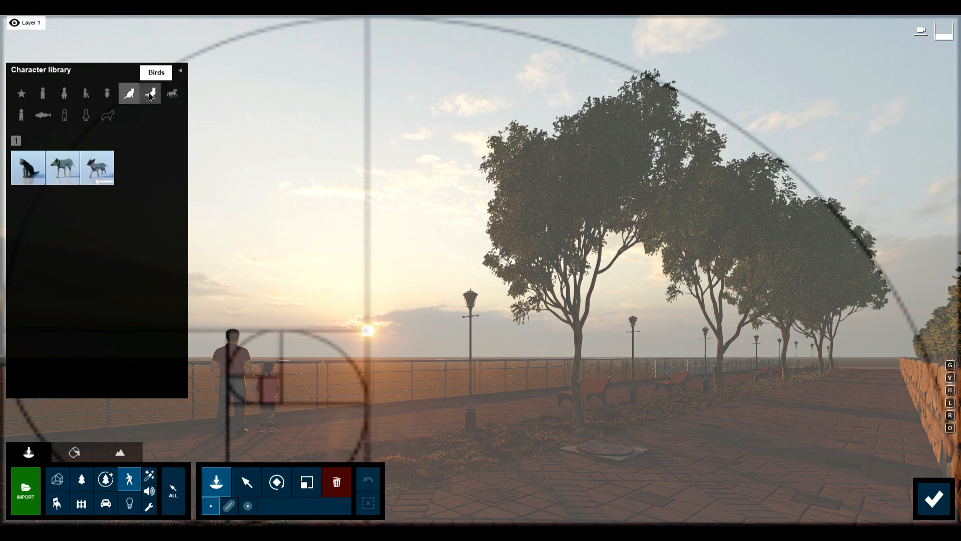
left_click(29, 171)
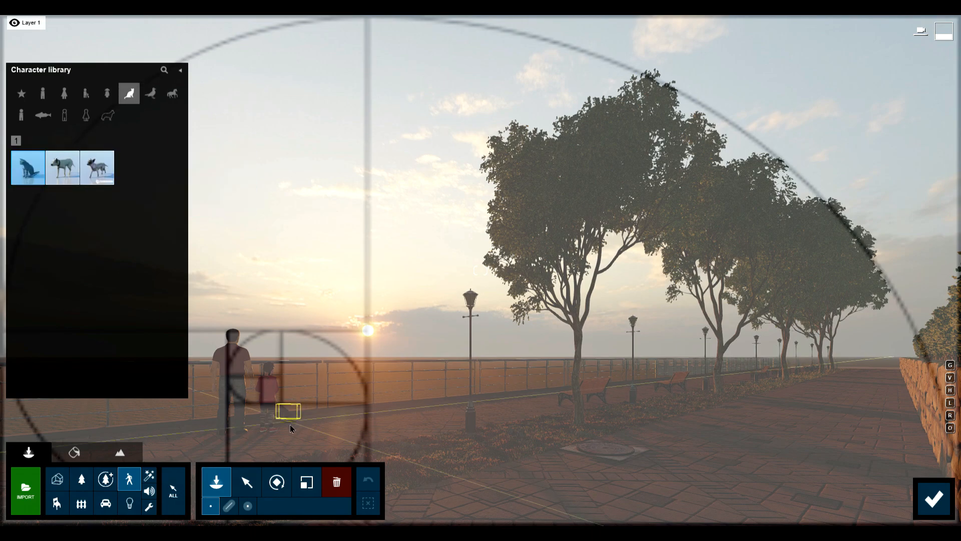
left_click(299, 440)
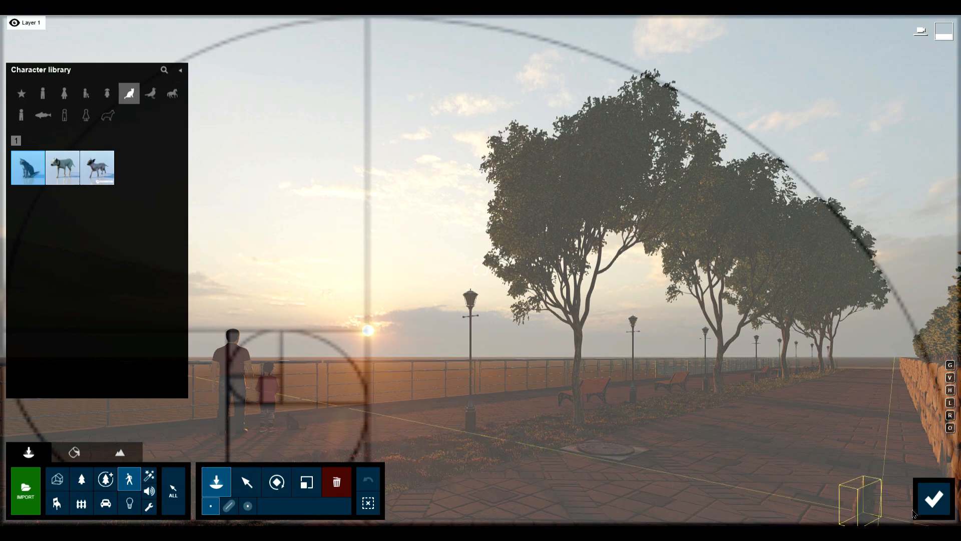
left_click(932, 498)
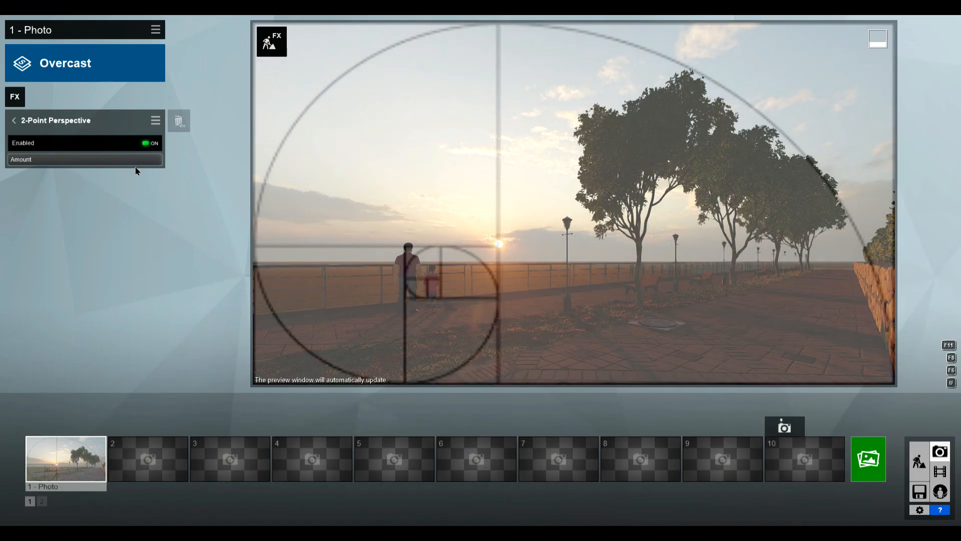
Test a lower 2-Point Perspective amount and hide the Image Overlay effect in the photo's effect list
left_click_drag(143, 161, 1, 162)
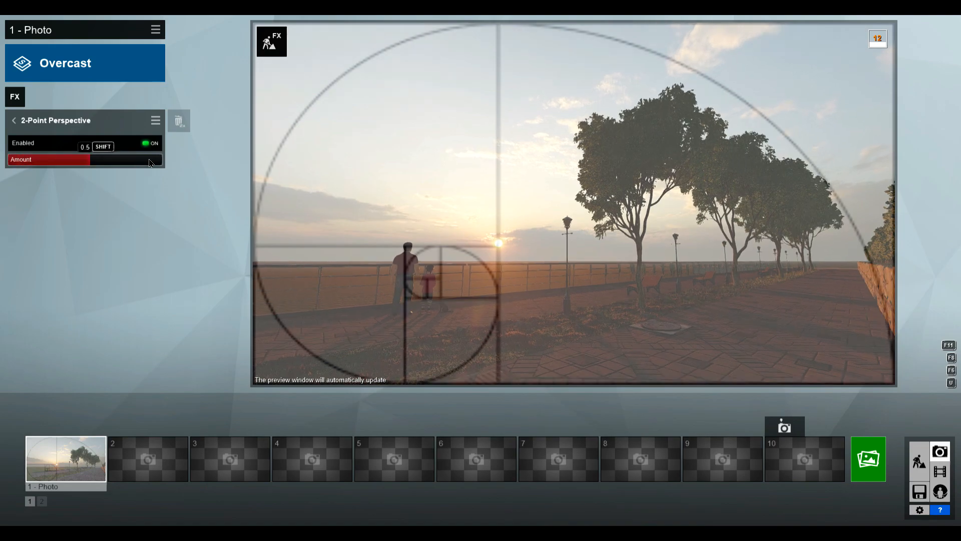
left_click(14, 120)
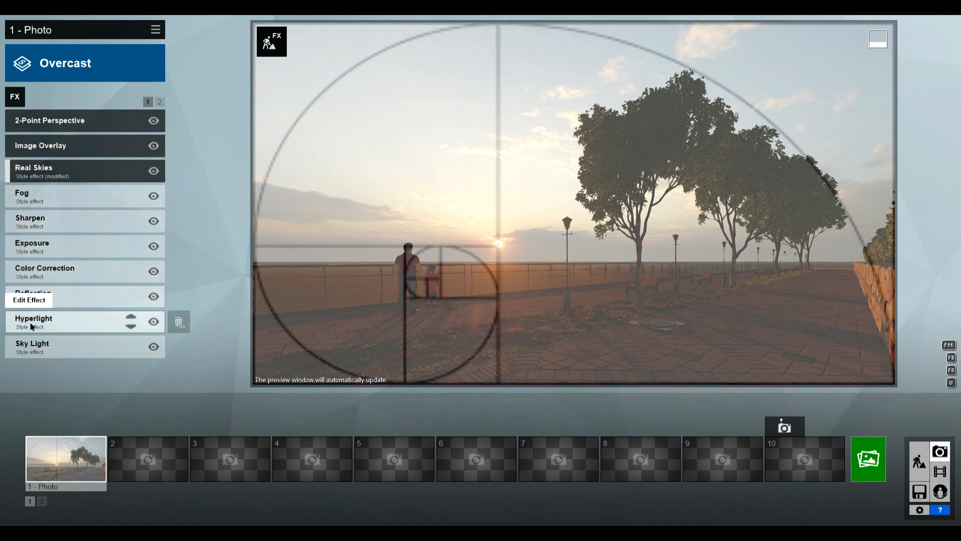
left_click(68, 146)
left_click(14, 124)
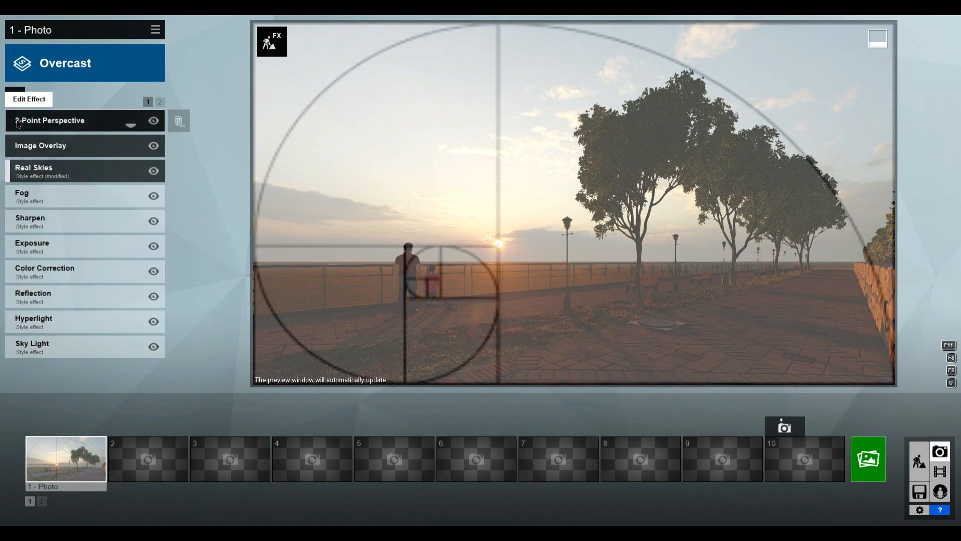
left_click(153, 145)
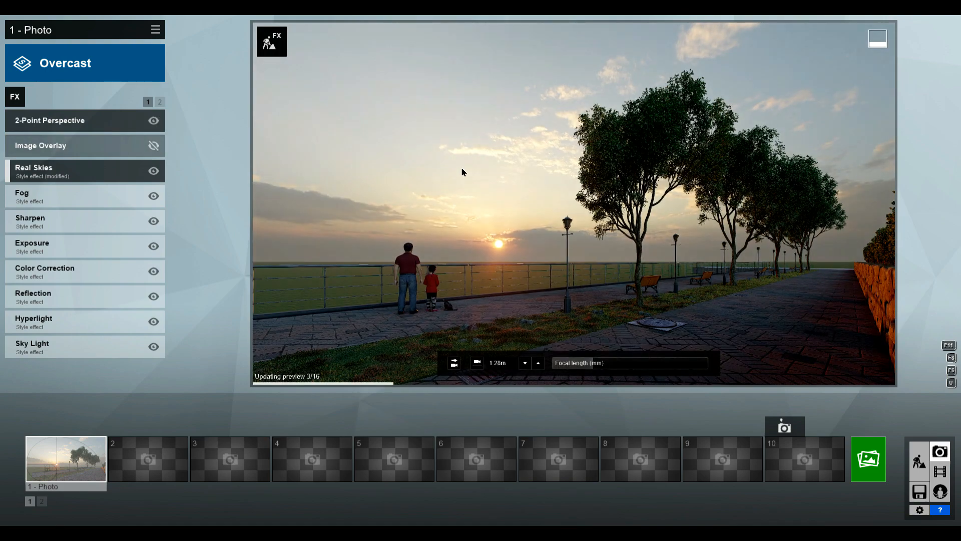
Switch to build mode and give the bench's cherry wood a Standard material with weathering Edges at 0.3
left_click(920, 463)
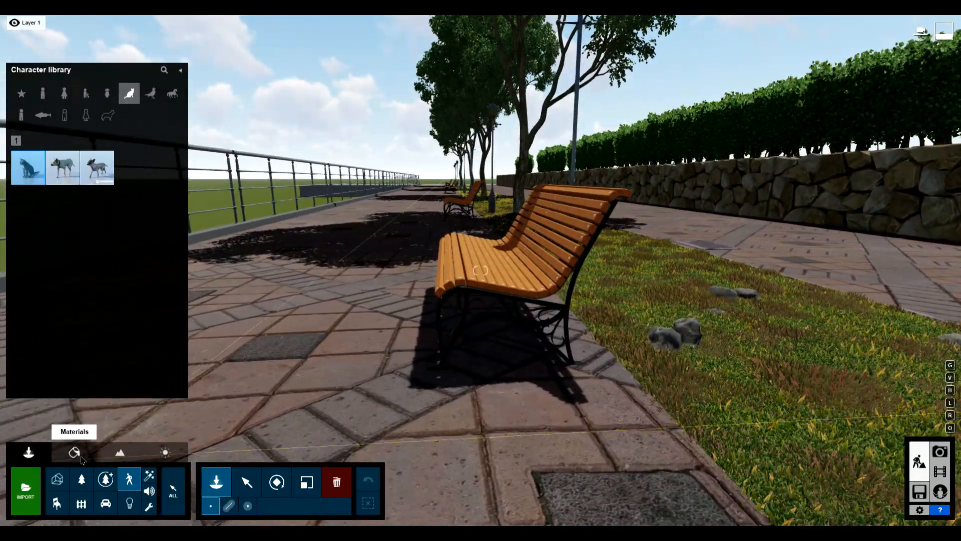
left_click(74, 452)
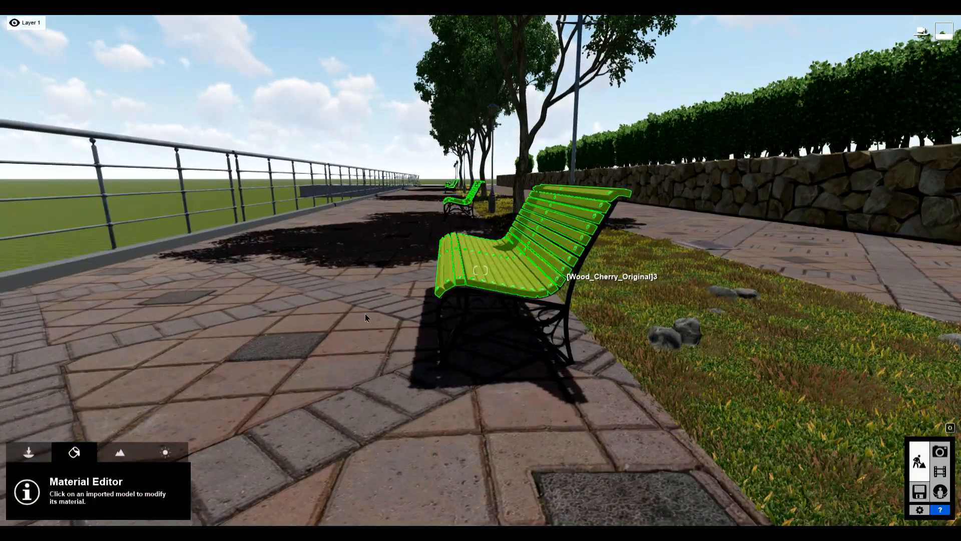
left_click(433, 305)
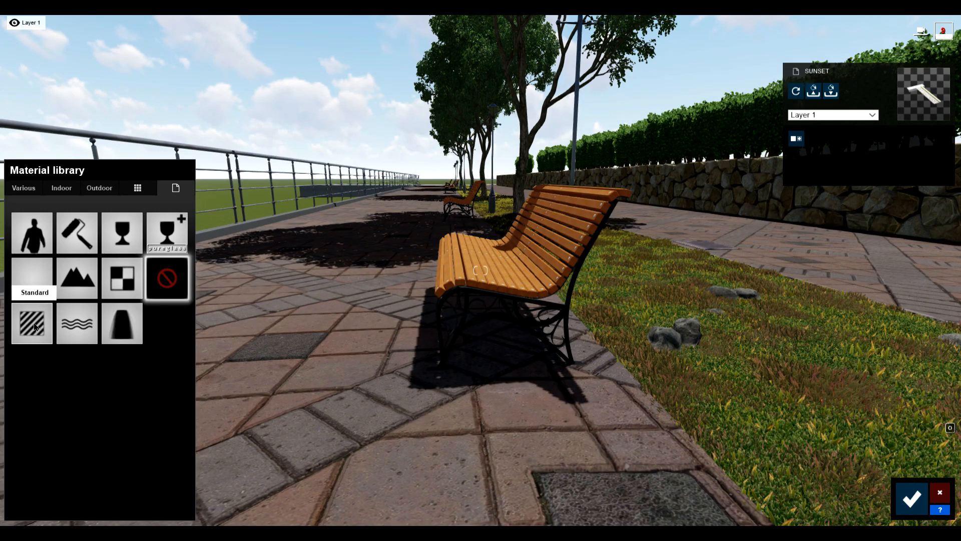
left_click(35, 326)
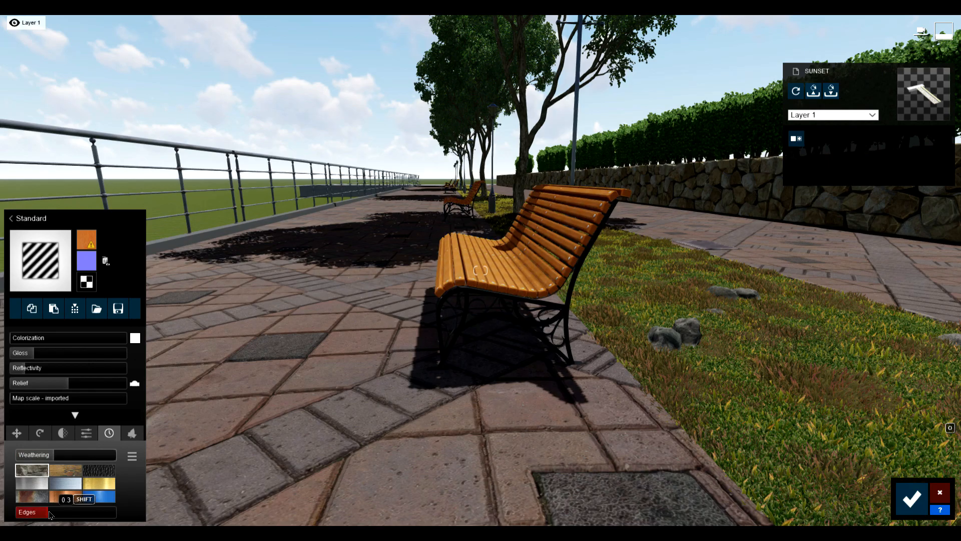
Tint the bench wood with a light grey colorization color and raise the Colorization amount
left_click(136, 338)
left_click(222, 358)
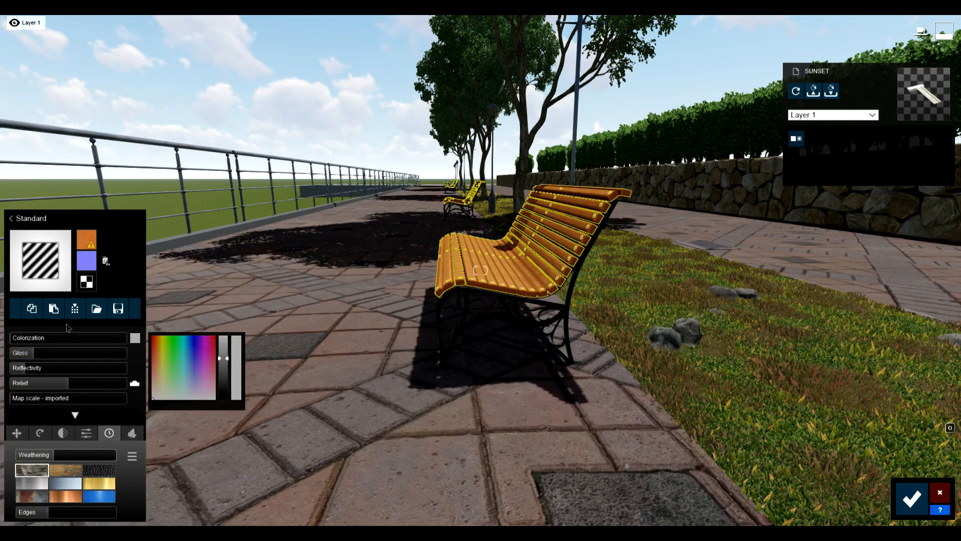
left_click_drag(45, 344, 50, 343)
Give the bench's black metal frame a Standard material with a weathering effect and save the material changes
right_click_drag(315, 318, 437, 351)
key("d")
key("q")
key("e")
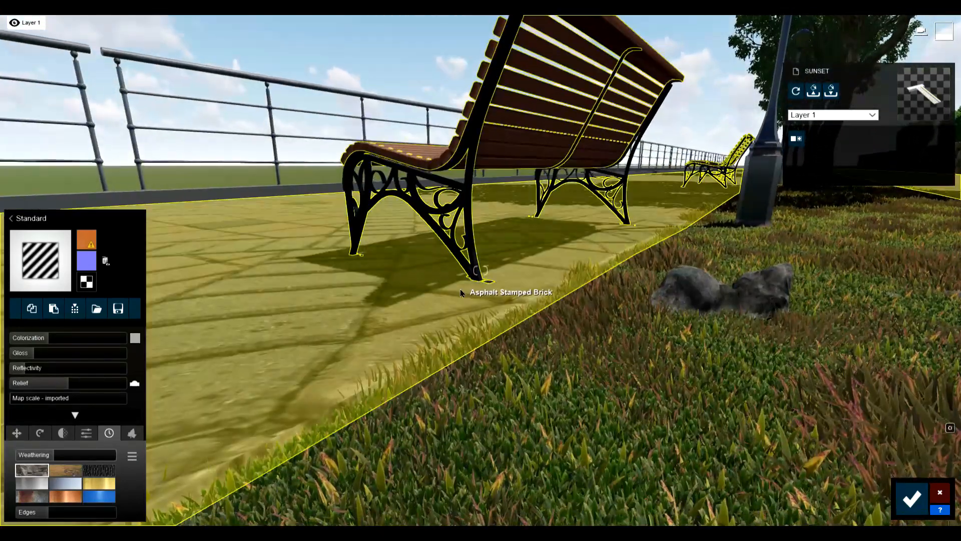
key("q")
left_click(367, 362)
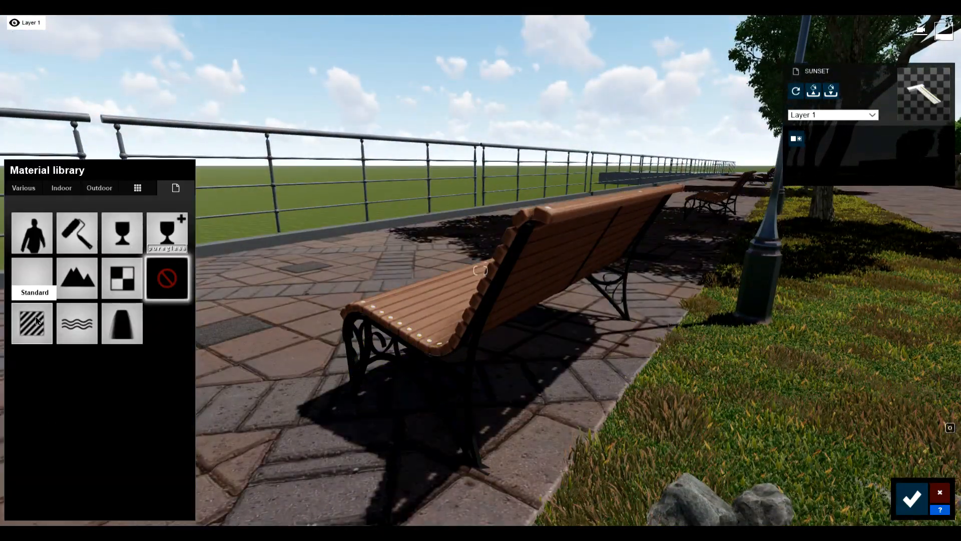
left_click(44, 324)
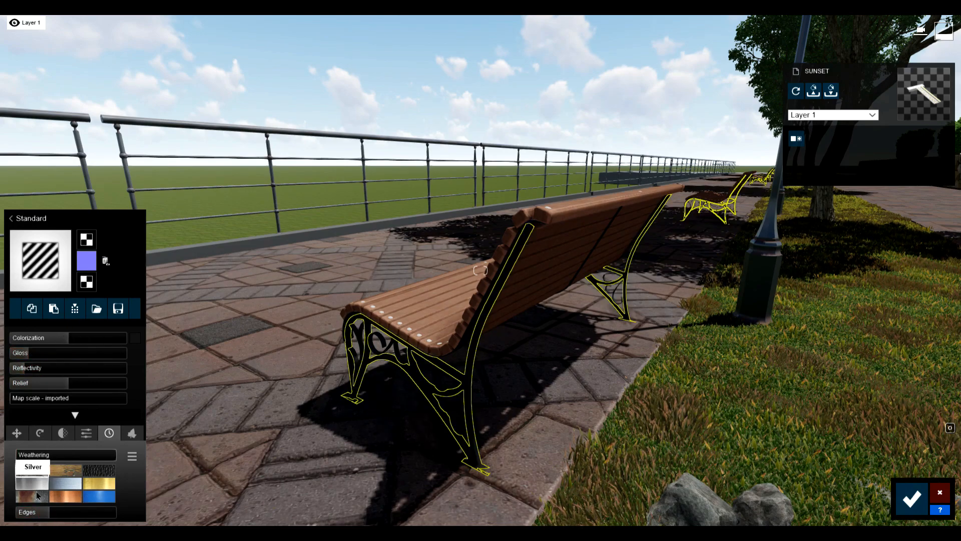
mouse_move(40, 456)
left_mouse_down()
mouse_move(59, 457)
mouse_move(39, 457)
left_mouse_up()
key("s")
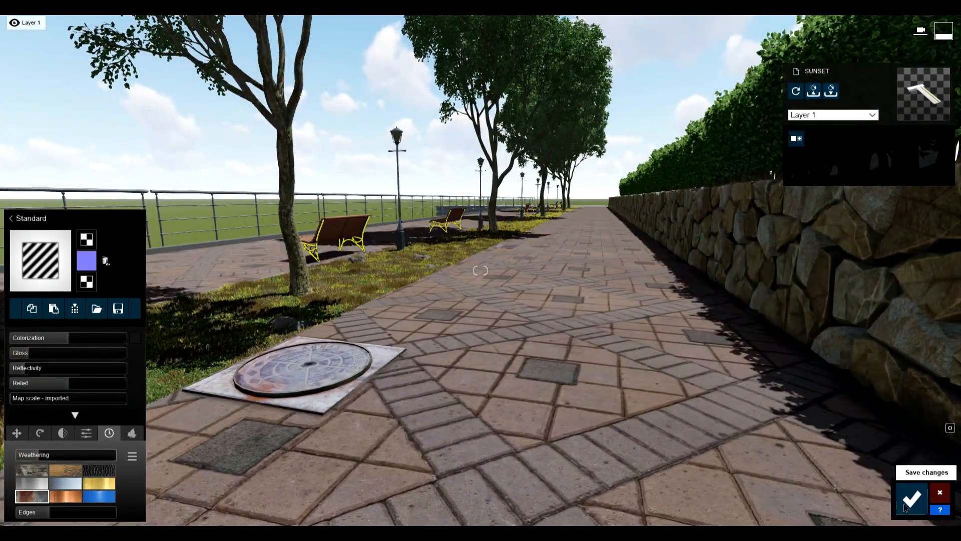
left_click(911, 498)
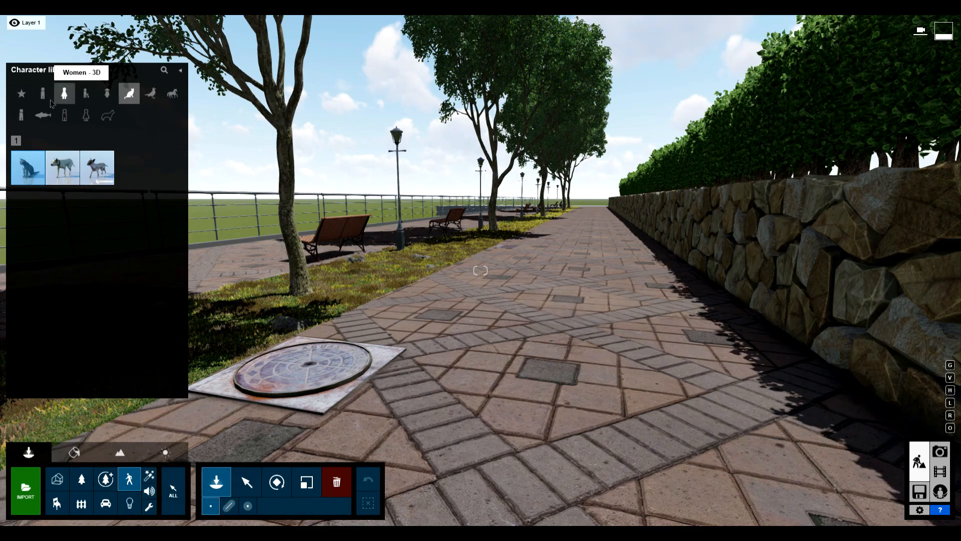
Place the man african 0007 bicycle character on the paved path, riding away, and shift him closer to the stone wall
left_click(42, 93)
left_click(163, 282)
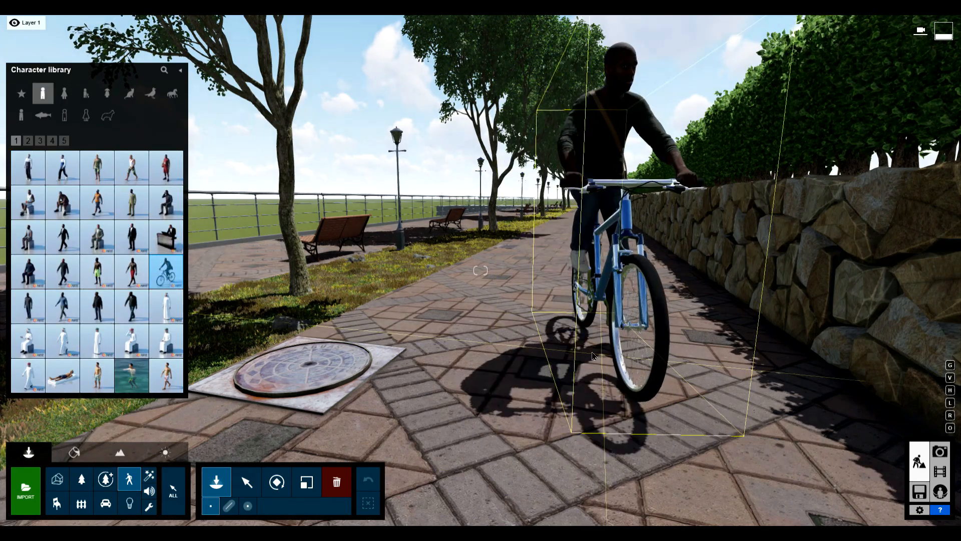
left_click(569, 333)
left_click_drag(569, 332, 600, 269)
scroll(378, 455, "down", 3)
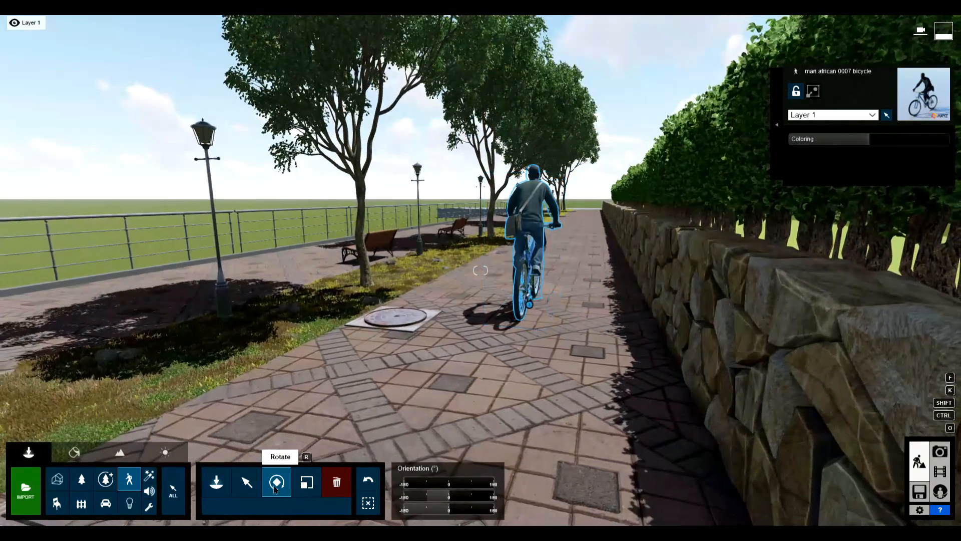
left_click(246, 482)
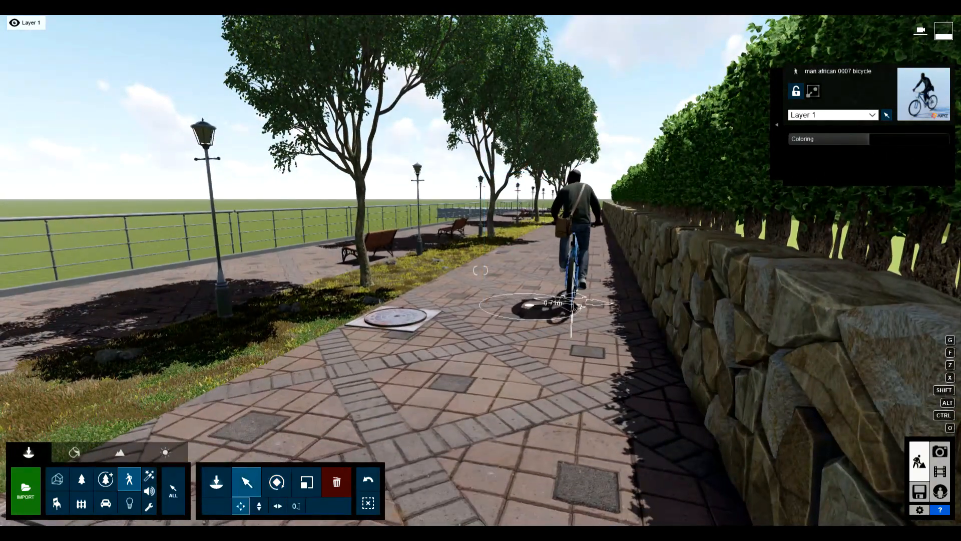
Place the Man Asian 0006 SoftDrink character sitting on the nearest bench
left_click(130, 481)
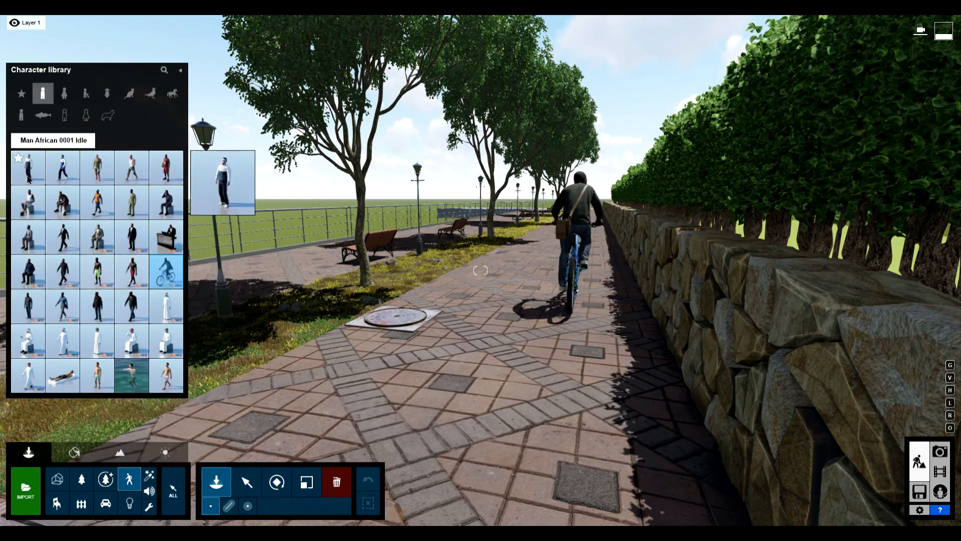
left_click(40, 142)
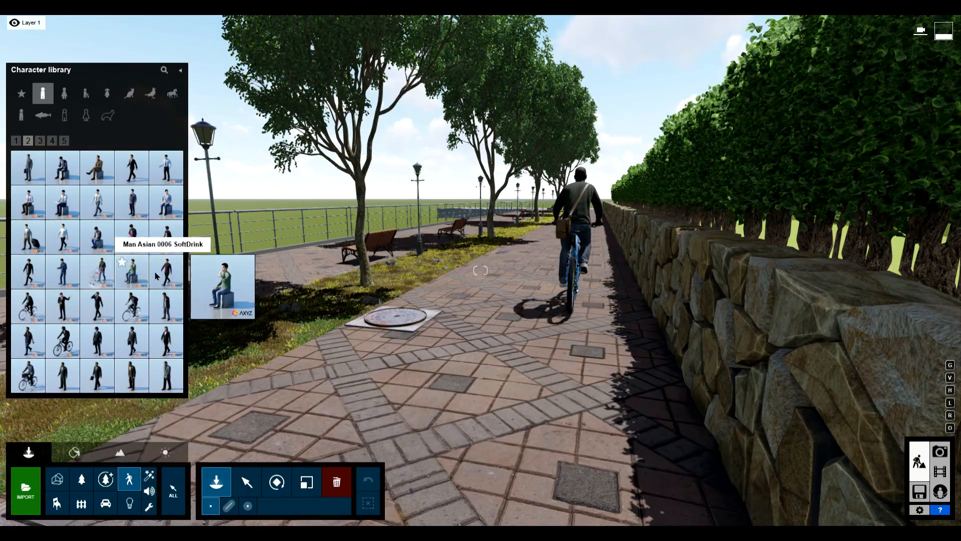
left_click(131, 272)
key("w")
key("a")
right_click_drag(369, 295, 495, 325)
key("w")
left_click(369, 295)
Rotate the seated man on the bench so that he faces the railing
left_click(277, 481)
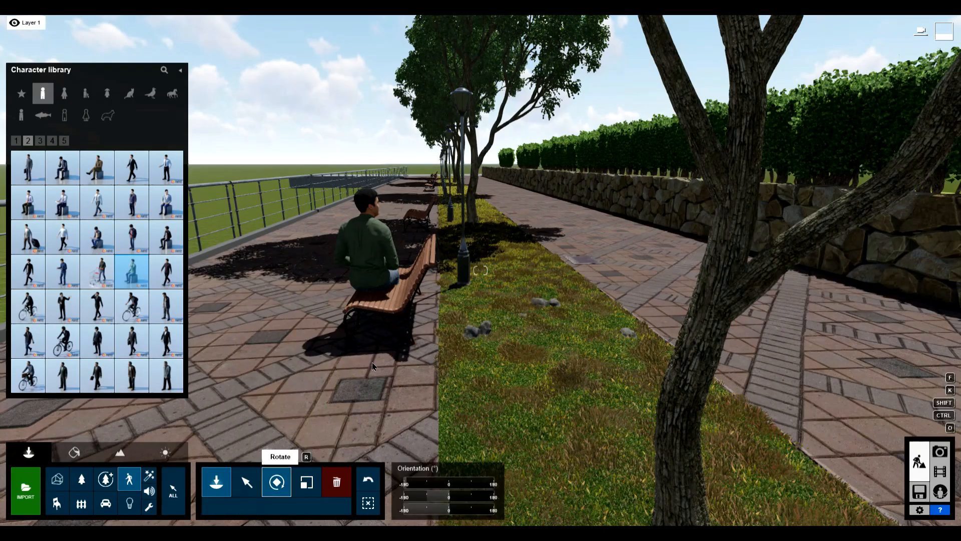
left_click(371, 291)
left_click_drag(422, 293, 316, 288)
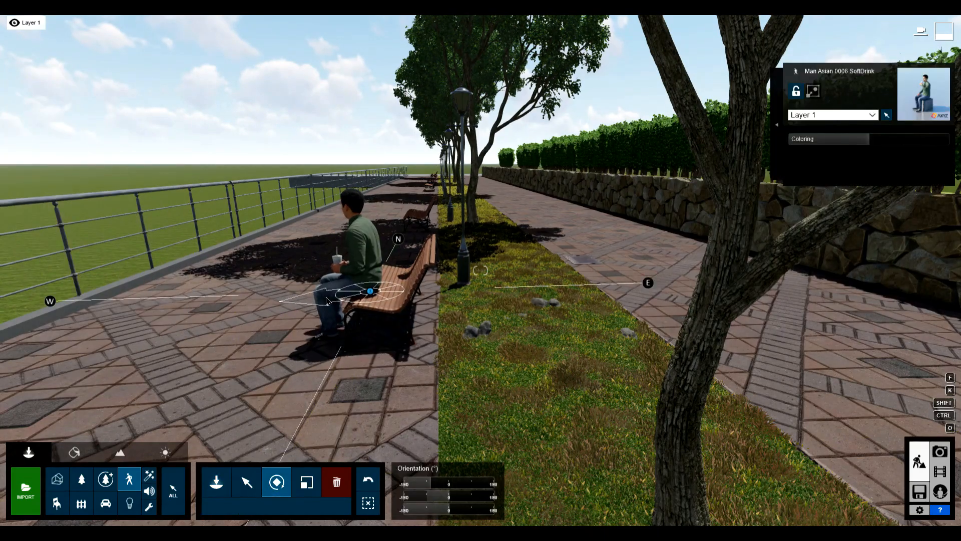
Place a red and white ball from the assorted indoor objects on the paving beside the seated man's bench
key("s")
right_click_drag(315, 288, 198, 396)
key("e")
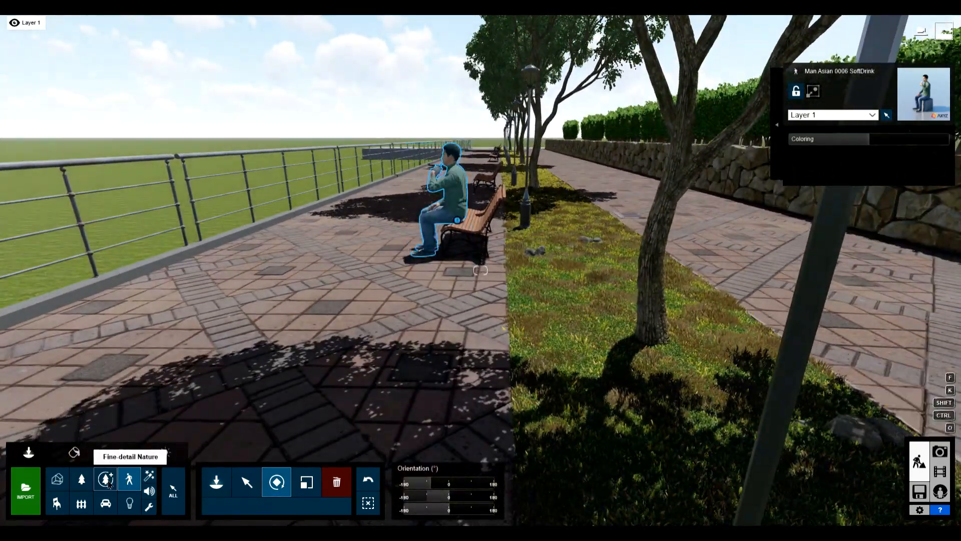
left_click(129, 480)
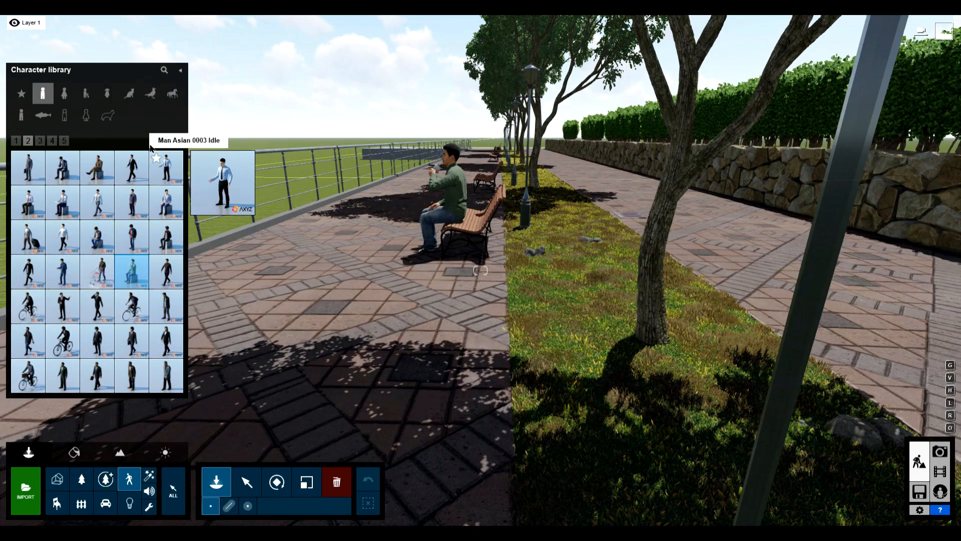
left_click(60, 506)
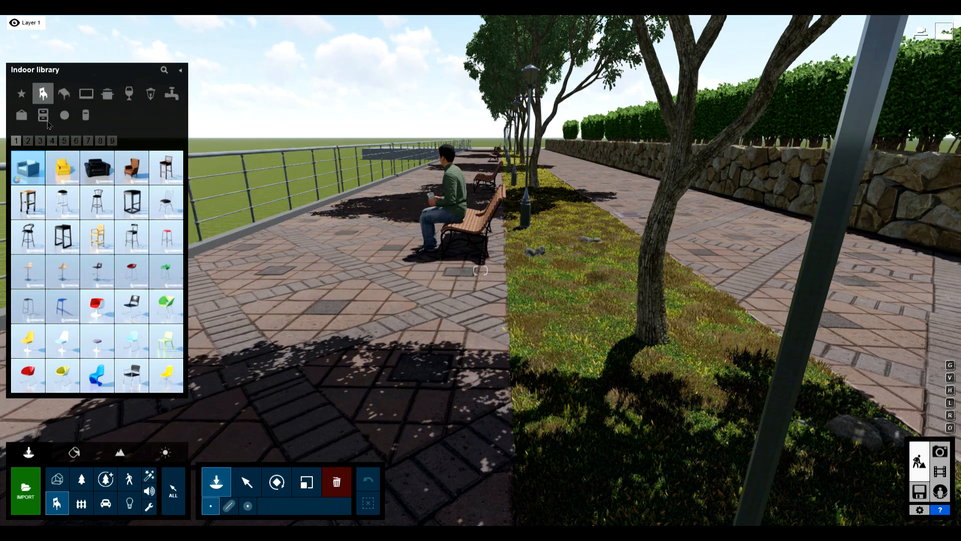
left_click(21, 95)
left_click(43, 114)
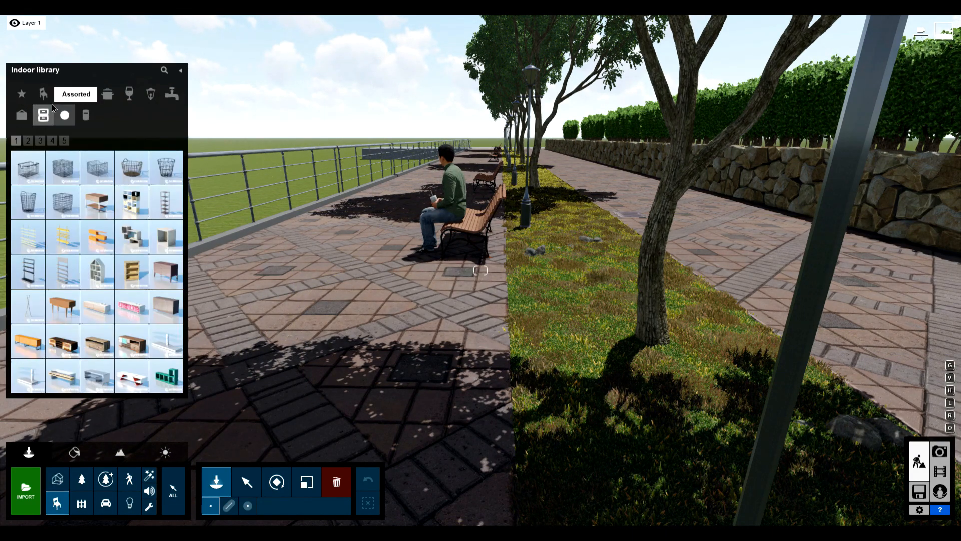
left_click(62, 115)
mouse_move(128, 206)
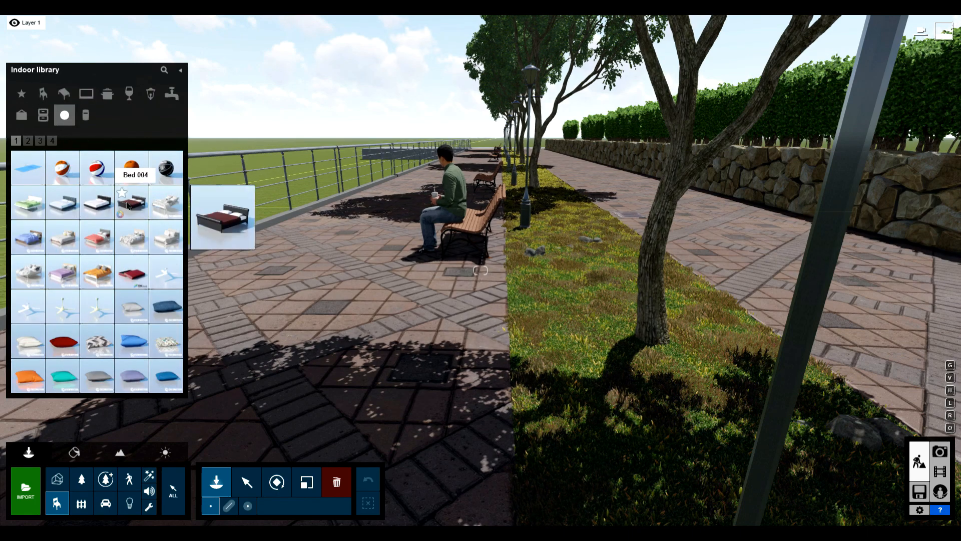
left_click(97, 167)
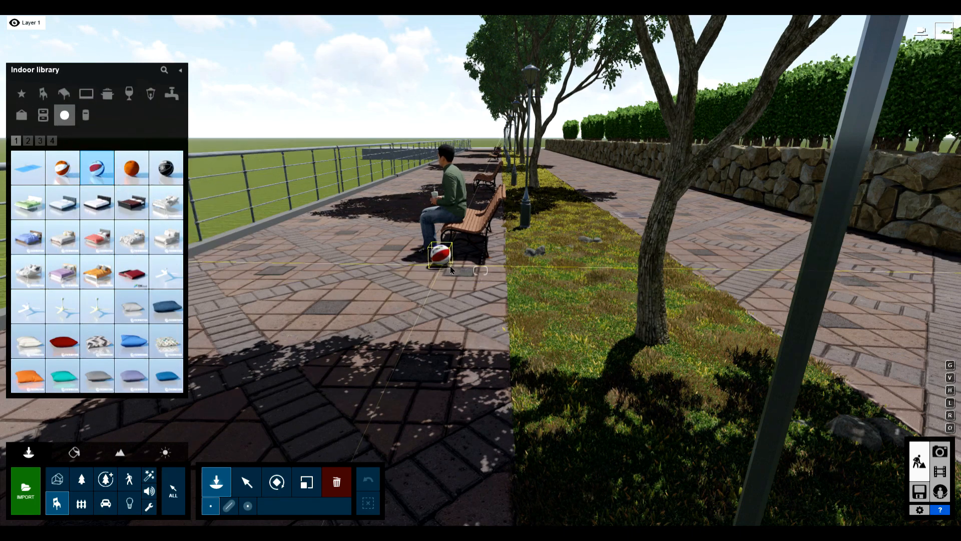
left_click(451, 269)
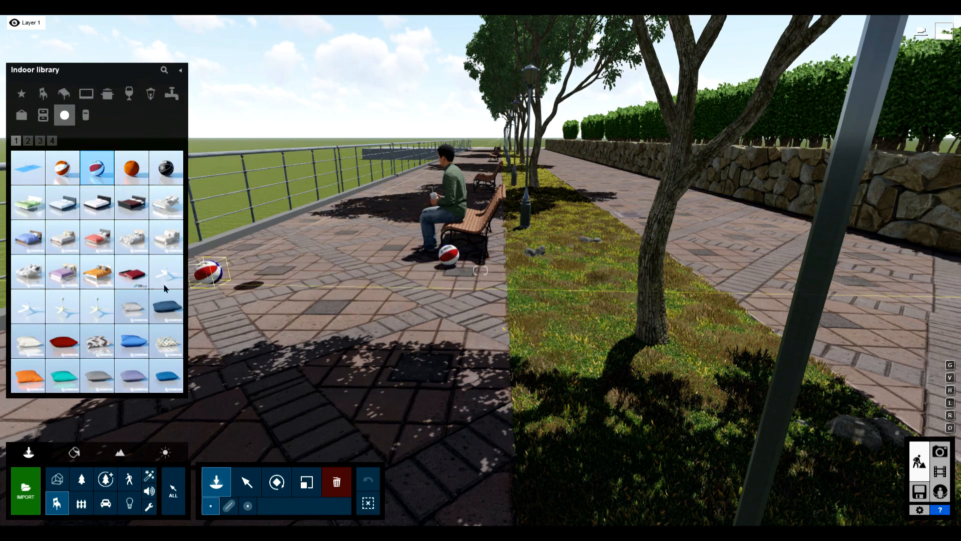
Browse the indoor and outdoor object libraries for further props for the promenade
left_click(54, 142)
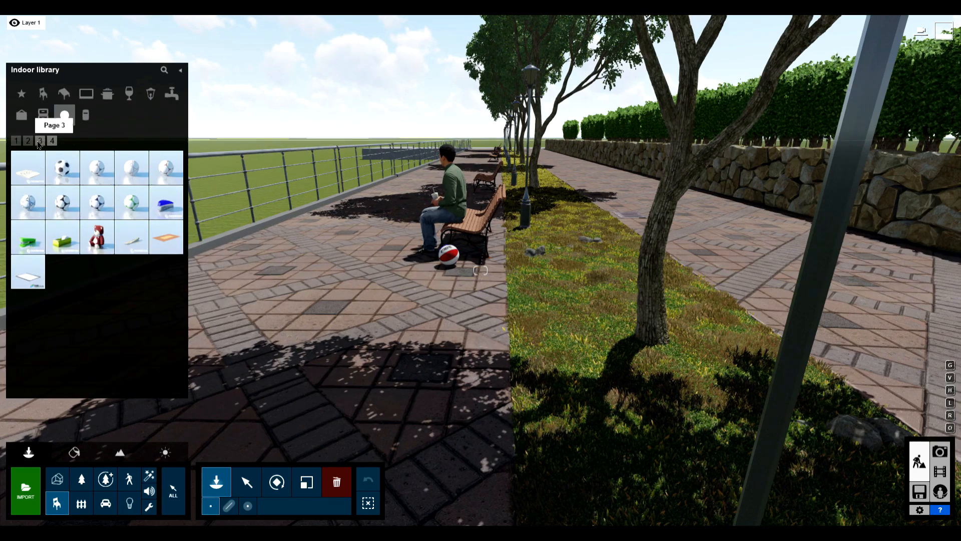
left_click(39, 144)
left_click(29, 143)
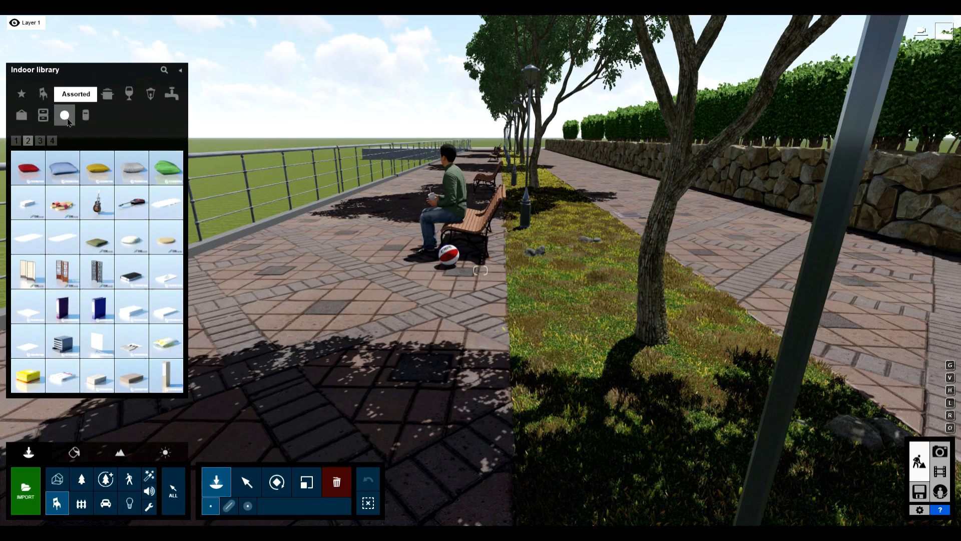
left_click(85, 116)
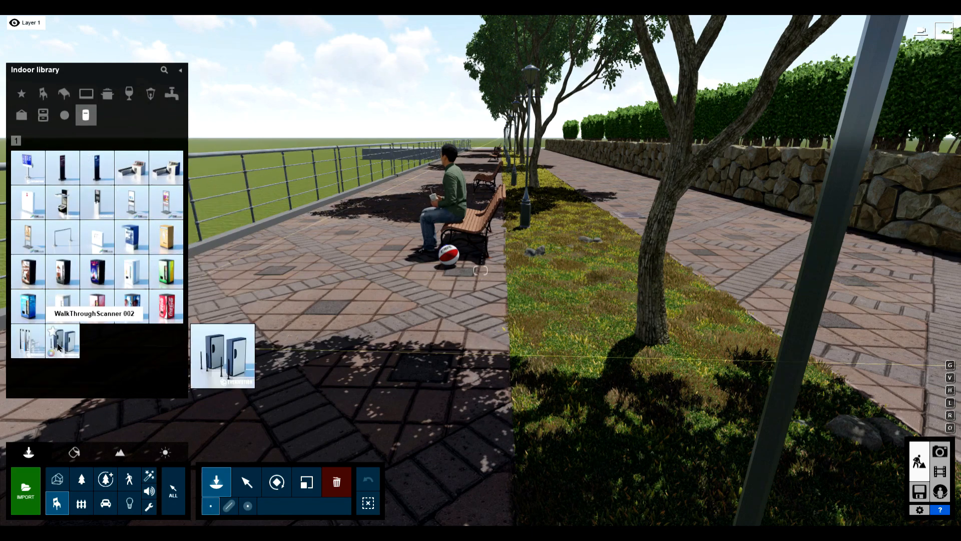
mouse_move(108, 181)
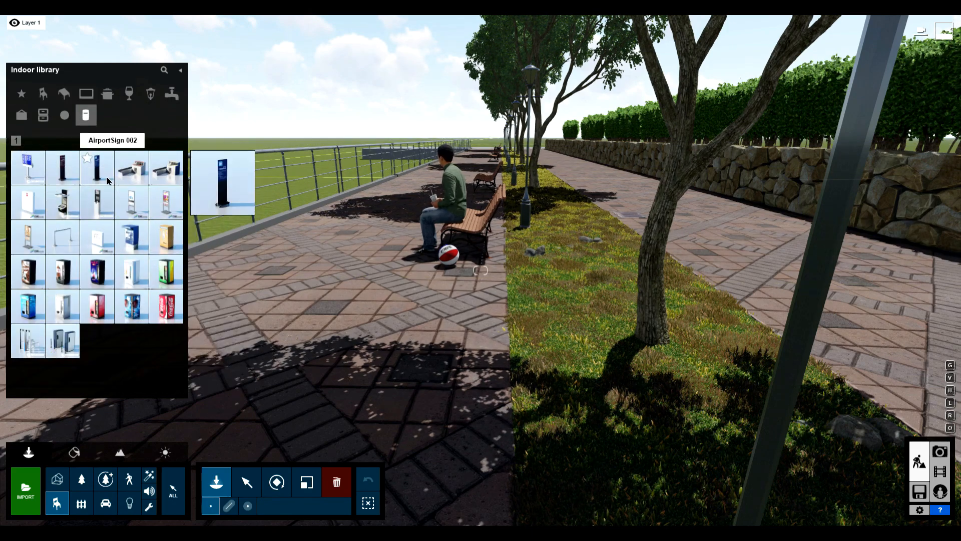
left_click(67, 120)
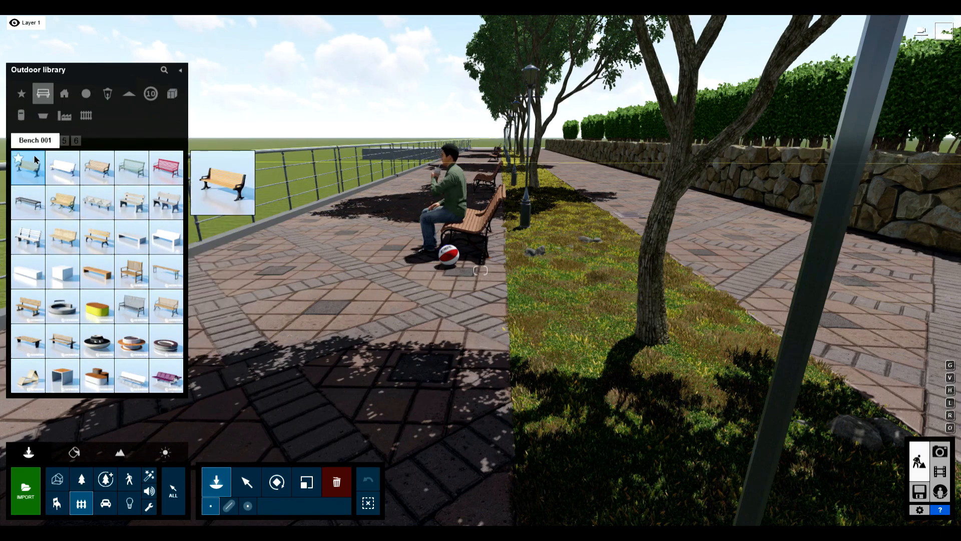
left_click(75, 143)
left_click(53, 144)
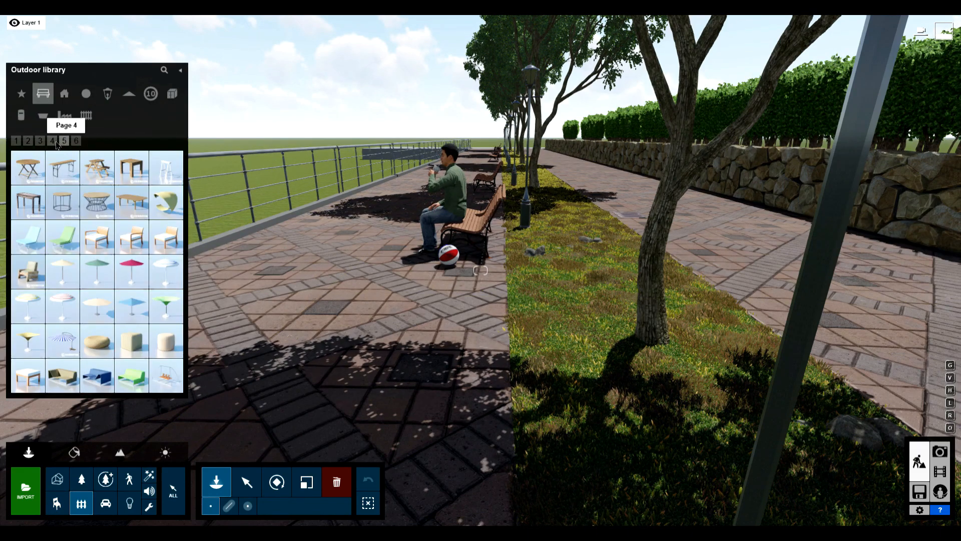
left_click(43, 144)
left_click(30, 143)
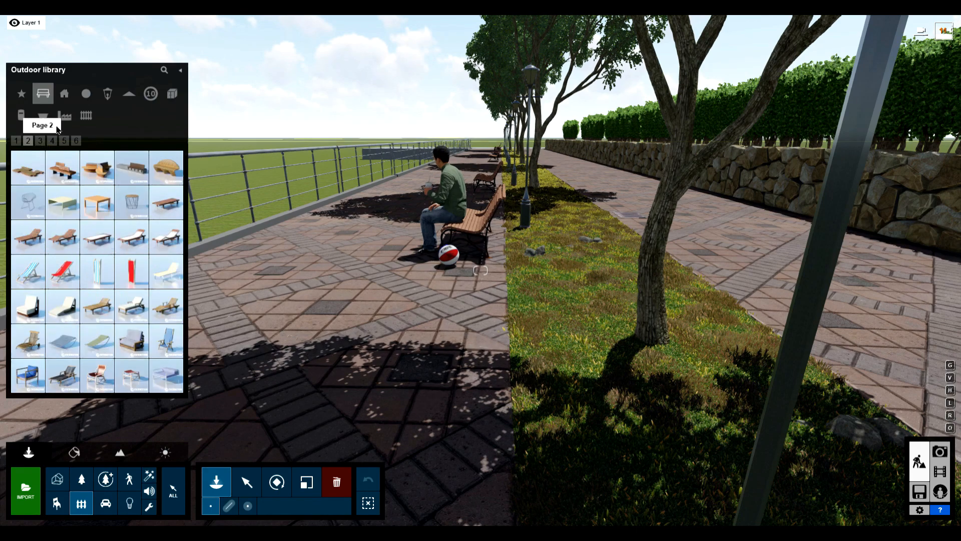
left_click(84, 119)
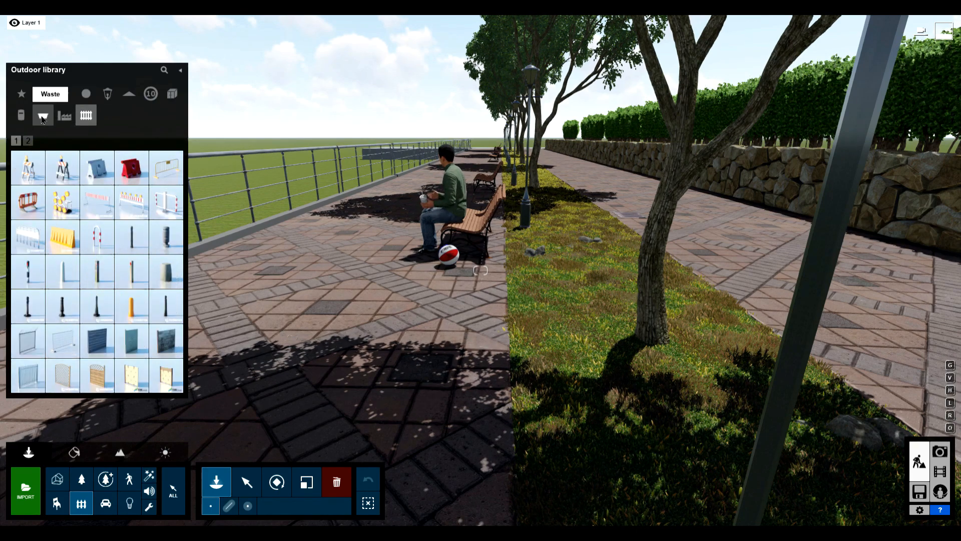
Place a black slatted trashcan from the outdoor Waste objects near the first lamp post and tree
left_click(43, 119)
mouse_move(84, 355)
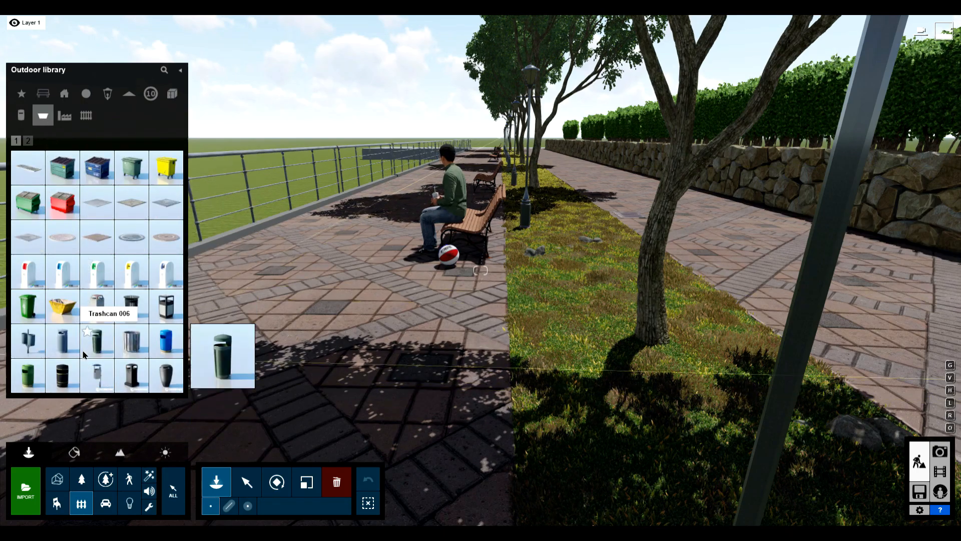
left_click(131, 311)
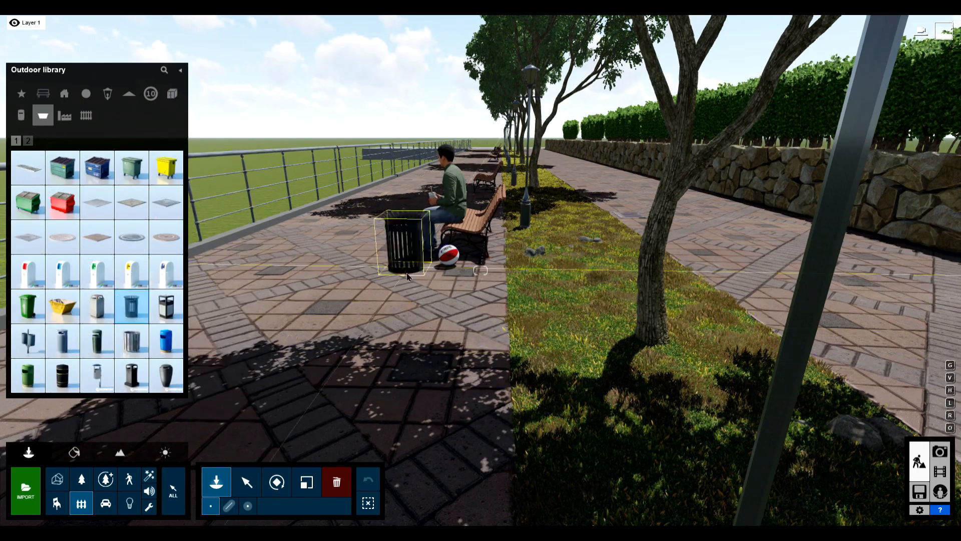
key("s")
key("w")
key("d")
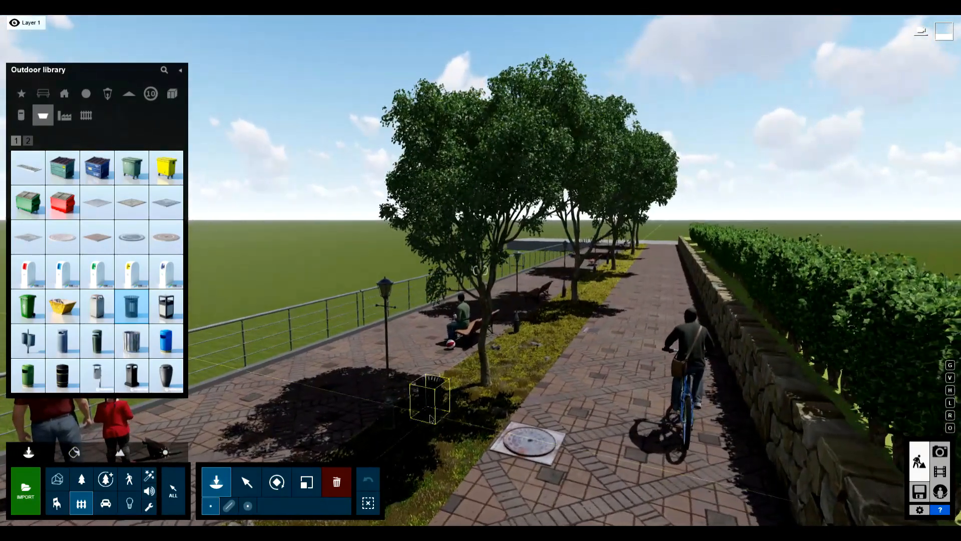
left_click(386, 418)
left_click(367, 450)
key("q")
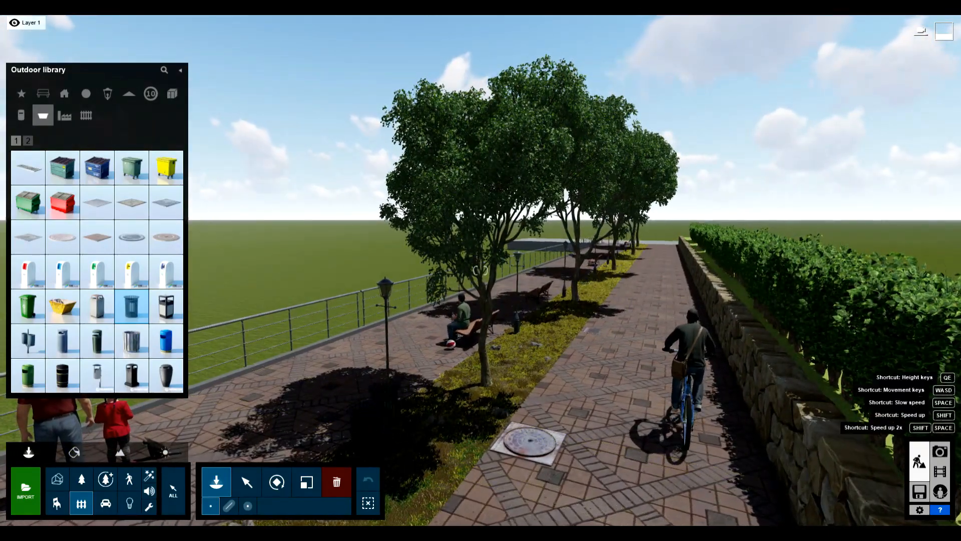
key("a")
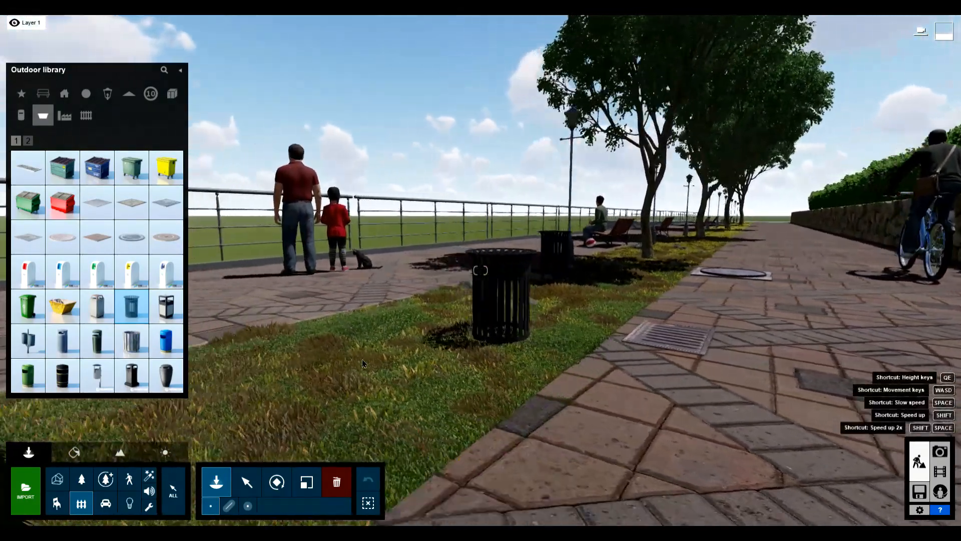
key("s")
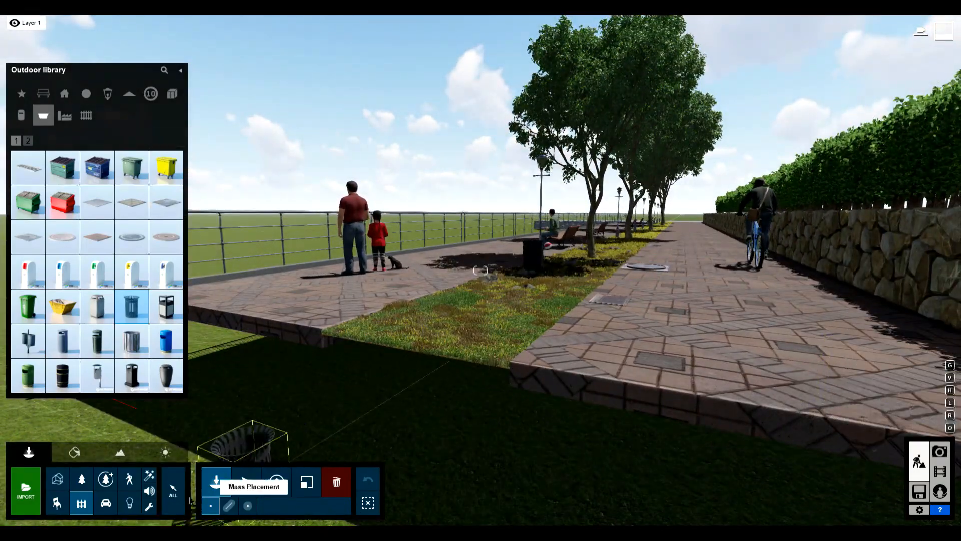
Place a pile of yellow fallen leaves from the nature library on the foreground end of the planted strip
left_click(90, 481)
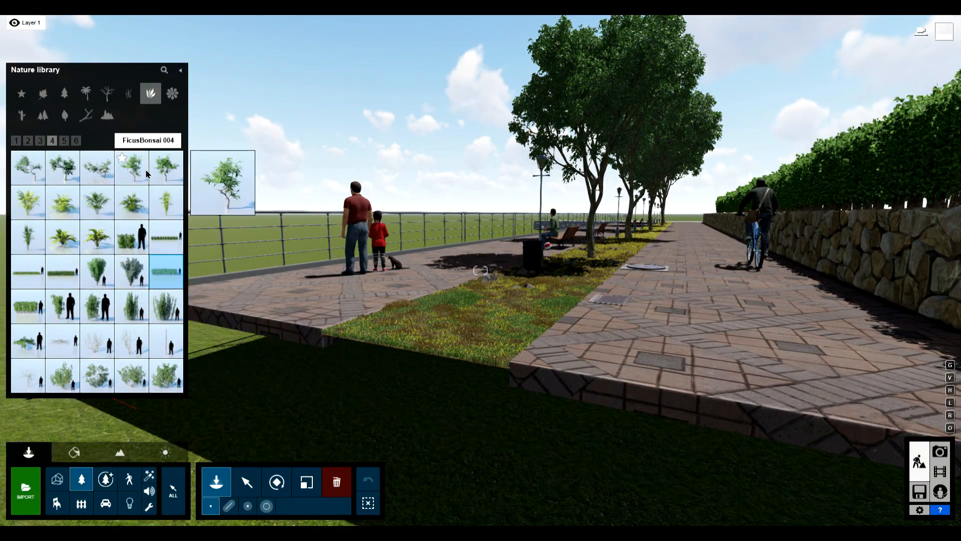
left_click(64, 115)
left_click(67, 182)
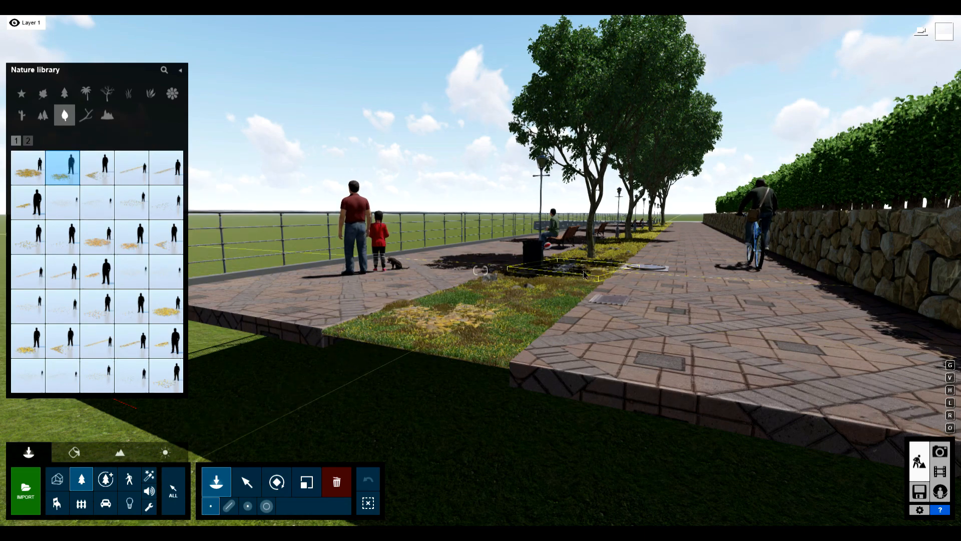
key("q")
Scatter Leaves Birch Square Small patches across the paving on both sides of the planted strip and beside the stone wall
right_click_drag(584, 275, 623, 288)
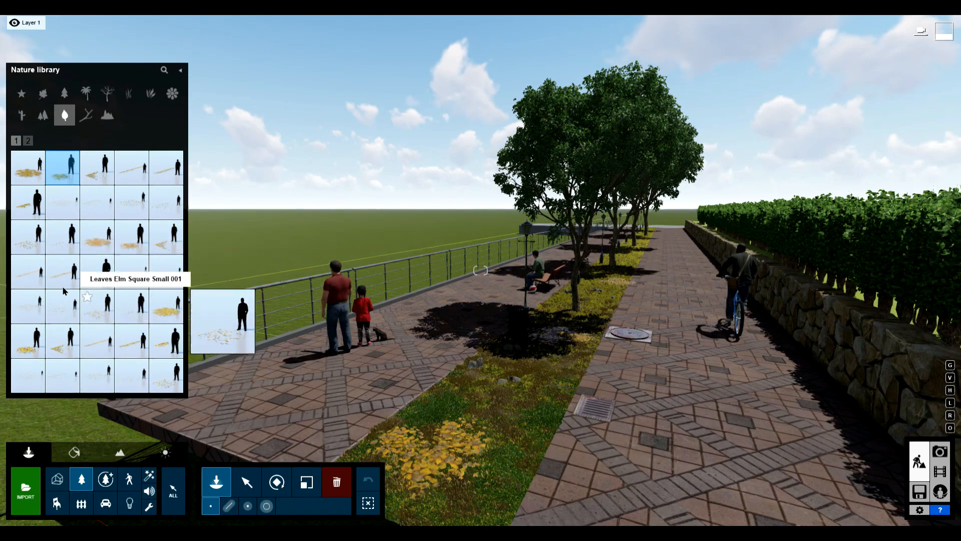
left_click(28, 236)
left_click(636, 366)
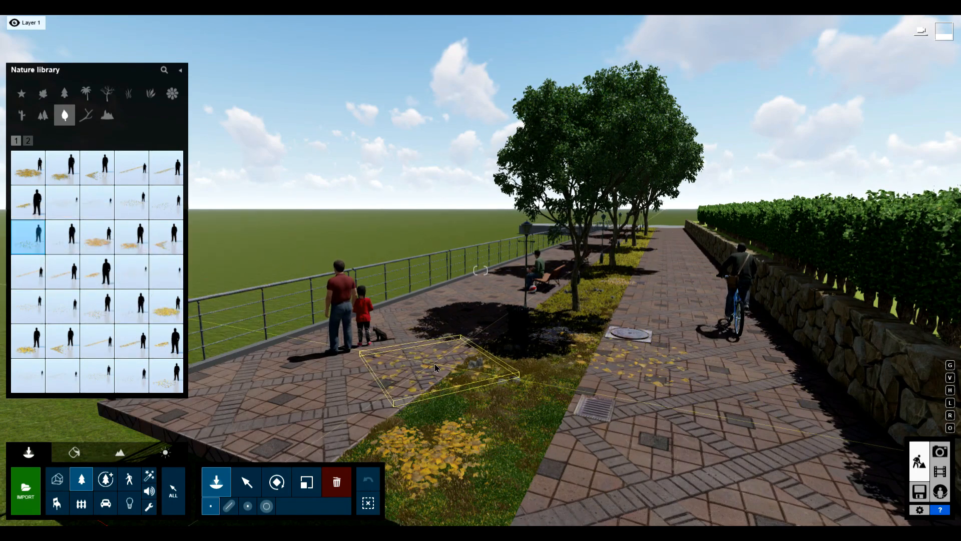
left_click(758, 388)
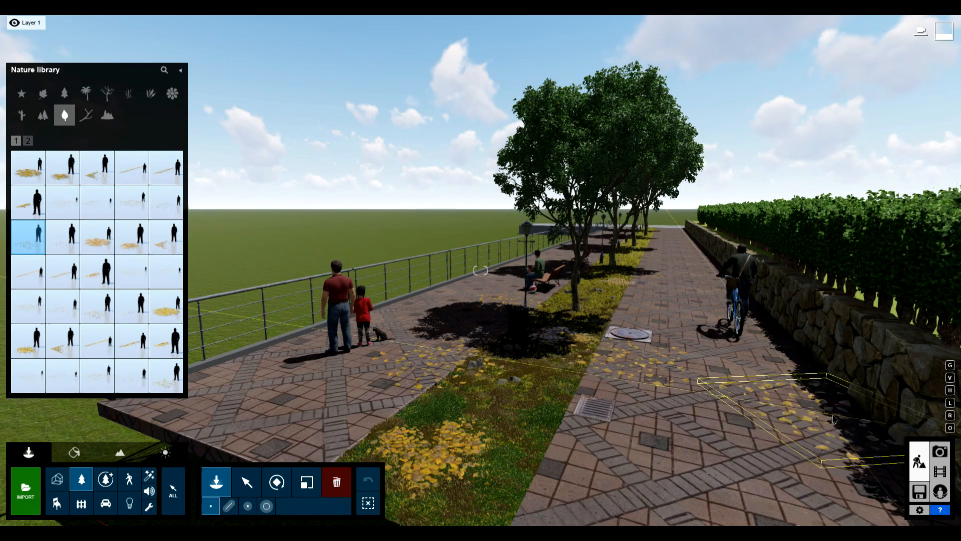
Place a Leaves Birch Line Large 001 strip beside the stone wall, align it with the wall and shift it towards the cyclist
right_click_drag(801, 413, 896, 435)
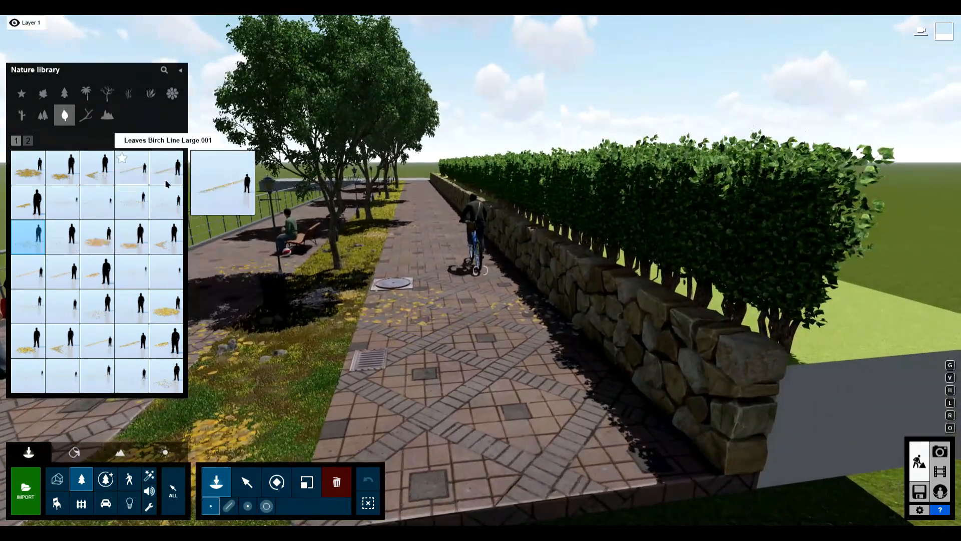
left_click(132, 167)
left_click(517, 294)
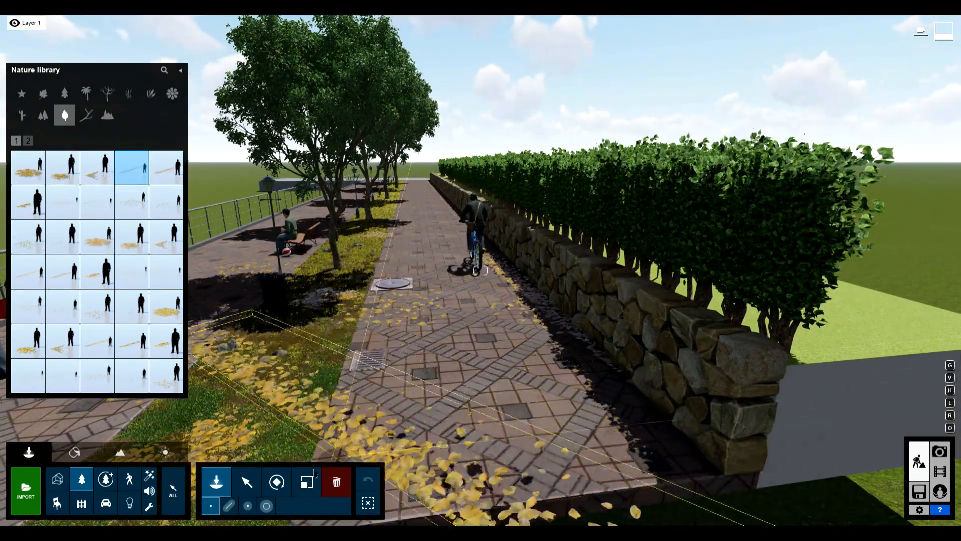
left_click_drag(557, 311, 528, 360)
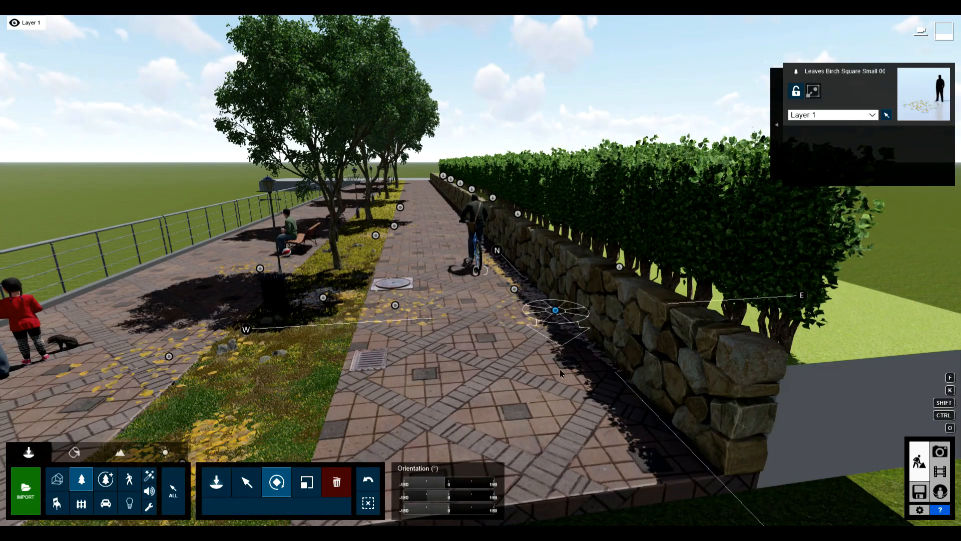
left_click_drag(516, 291, 375, 268)
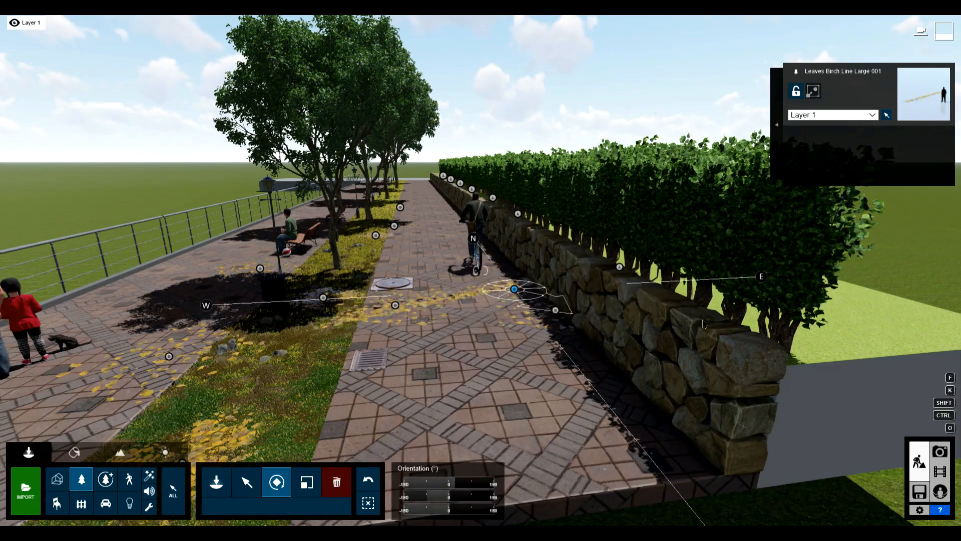
left_click(246, 481)
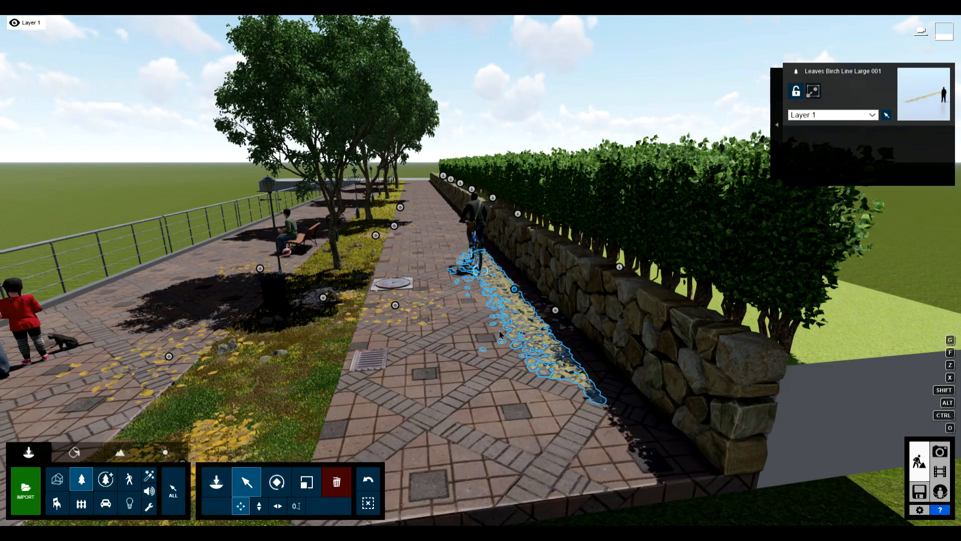
left_click_drag(513, 291, 451, 210)
Restore photo 1's camera view in photo mode and enable the golden spiral Image Overlay
right_click_drag(451, 210, 316, 181)
left_click(939, 452)
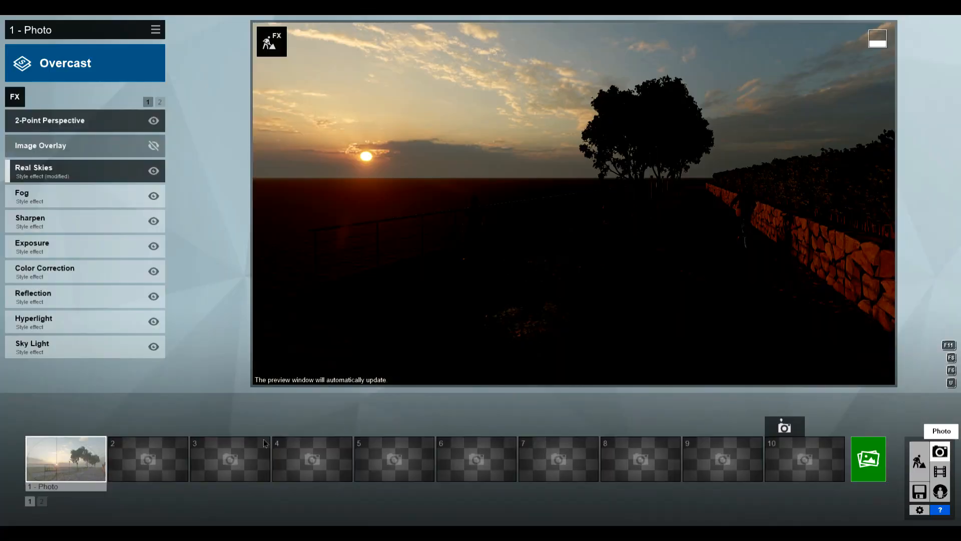
mouse_move(100, 462)
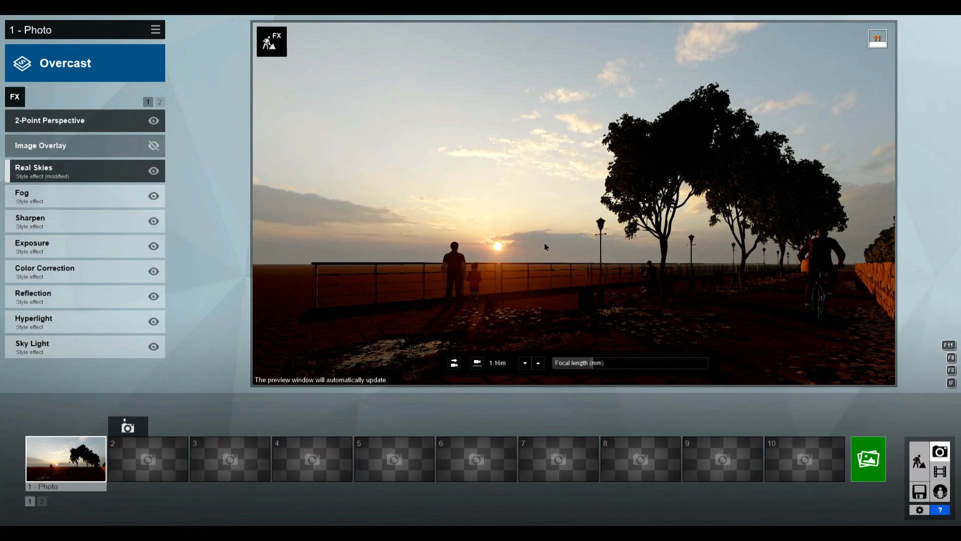
mouse_move(557, 216)
right_mouse_down()
mouse_move(613, 216)
mouse_move(552, 218)
right_mouse_up()
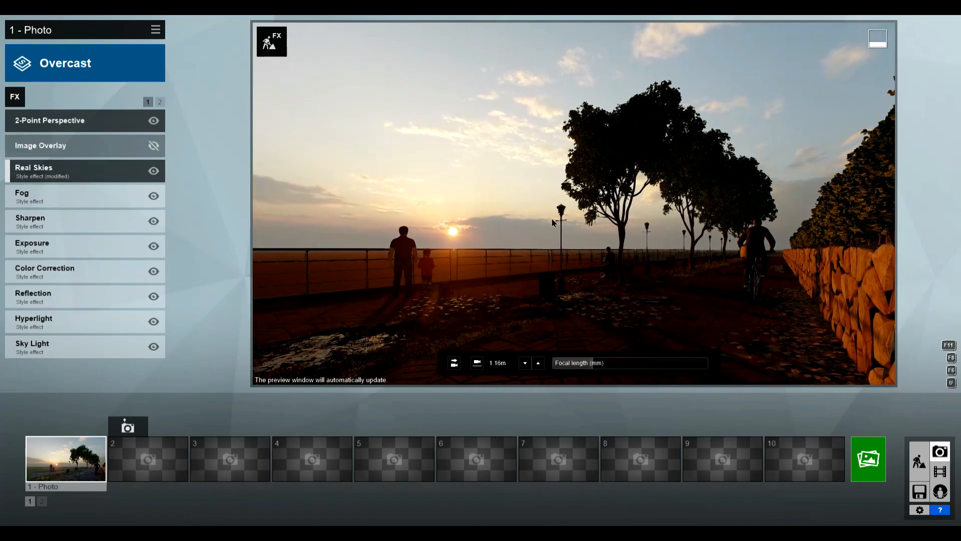
left_click(66, 458)
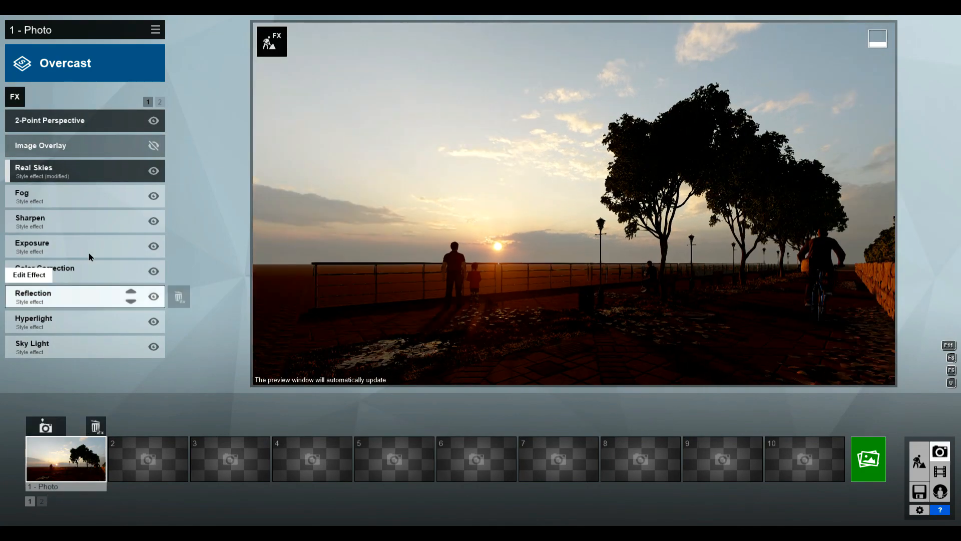
left_click(154, 147)
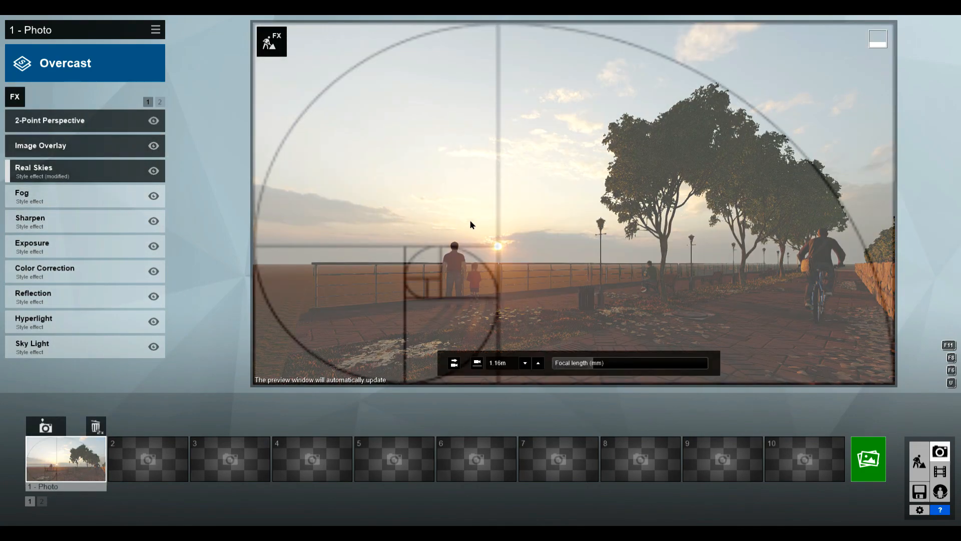
Reframe the photo at a 1.27 m camera height with the sun on the spiral's vertical line, and store the camera
right_click_drag(508, 220, 515, 222)
key("w")
key("w")
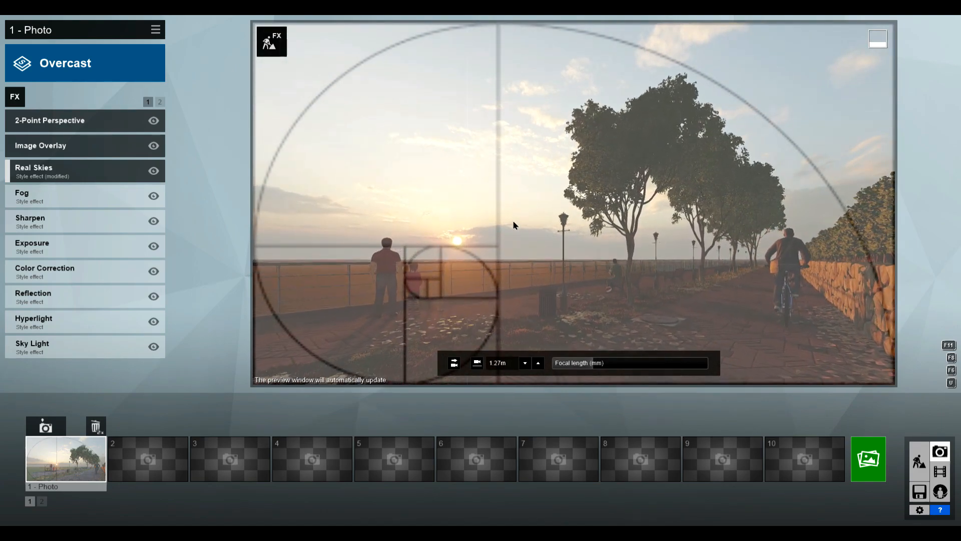
key("a")
right_click_drag(530, 225, 501, 222)
key("d")
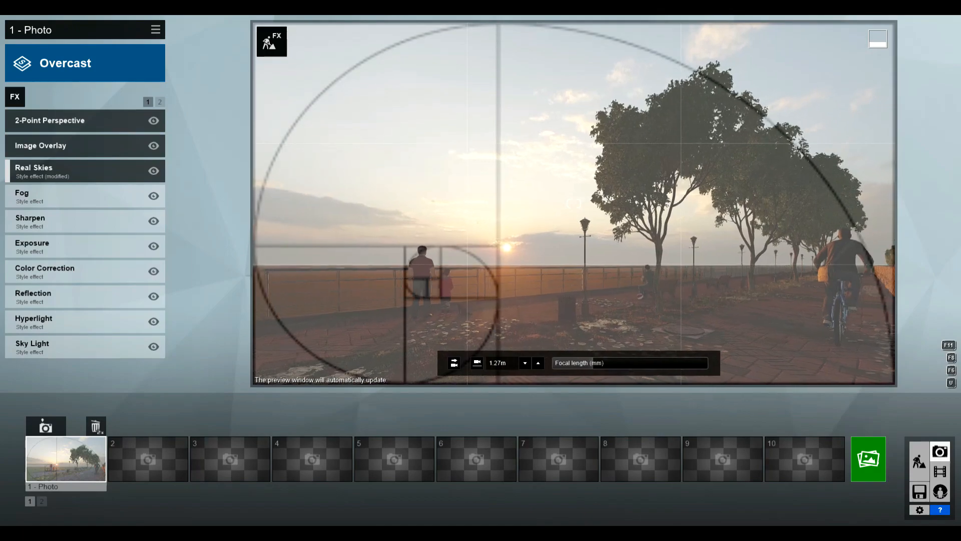
right_click_drag(574, 203, 570, 206)
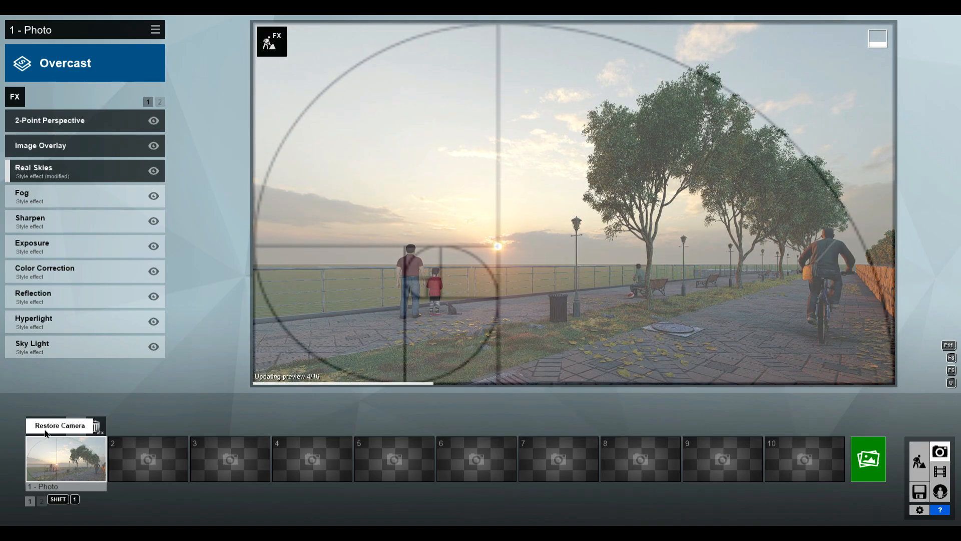
left_click(45, 426)
Edit the scene with effects visible and move the cyclist closer to the stone wall
left_click(271, 43)
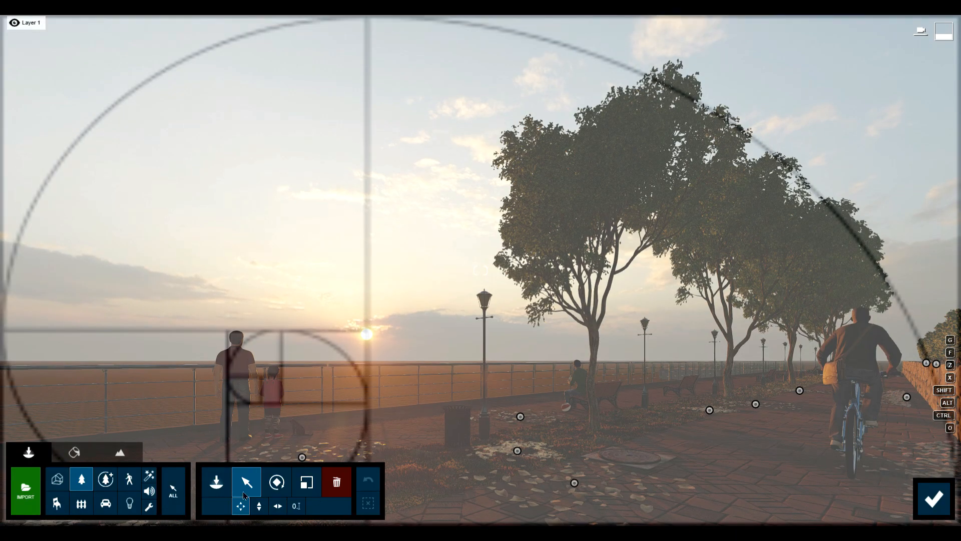
left_click(172, 491)
left_click(857, 470)
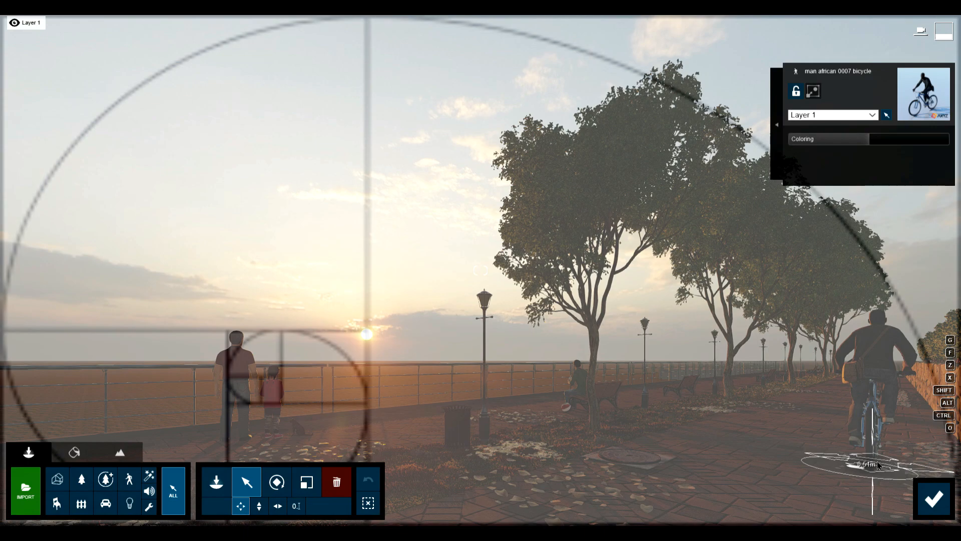
left_click_drag(857, 471, 888, 458)
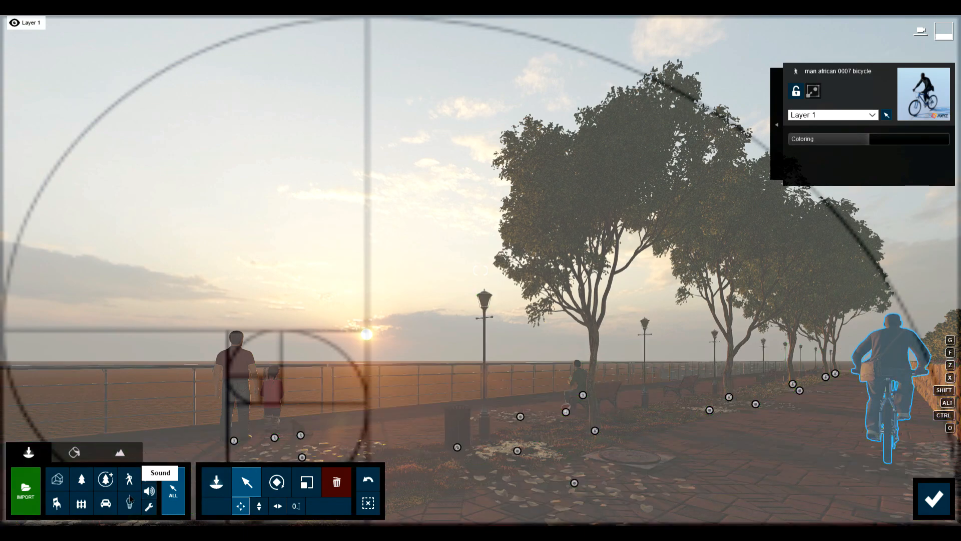
Place the Woman Asian 0002 Phone character by the railing near the second lamp post and rotate her
left_click(129, 479)
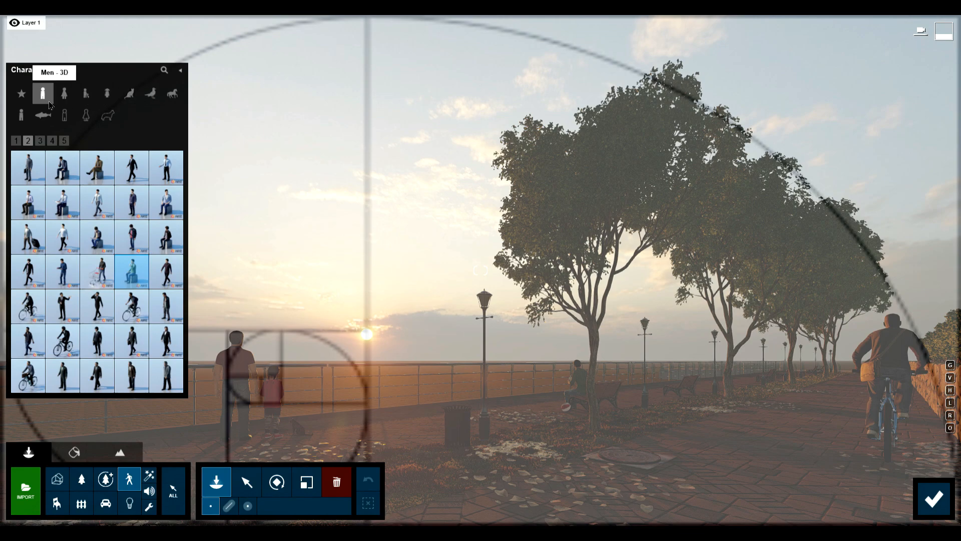
left_click(63, 94)
left_click(132, 308)
left_click(749, 400)
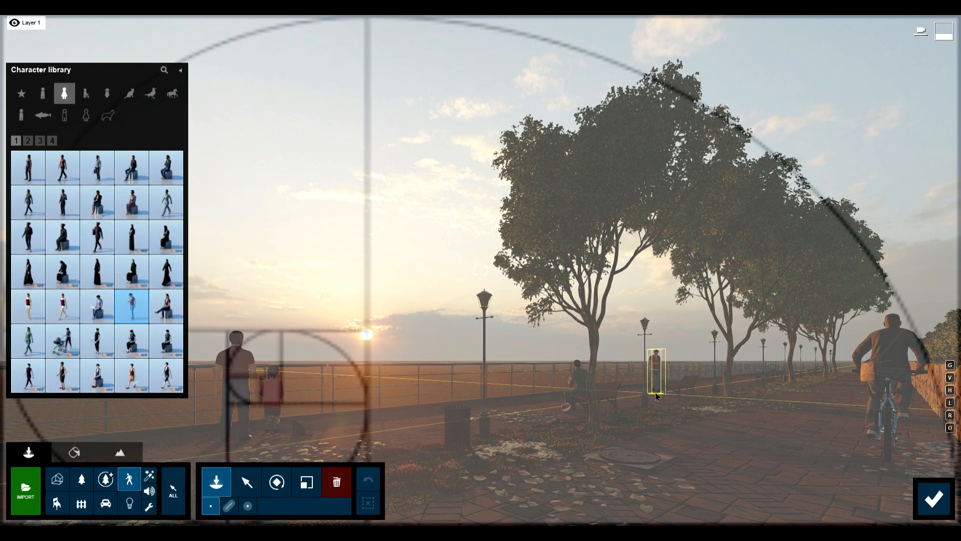
left_click(657, 395)
left_click(276, 482)
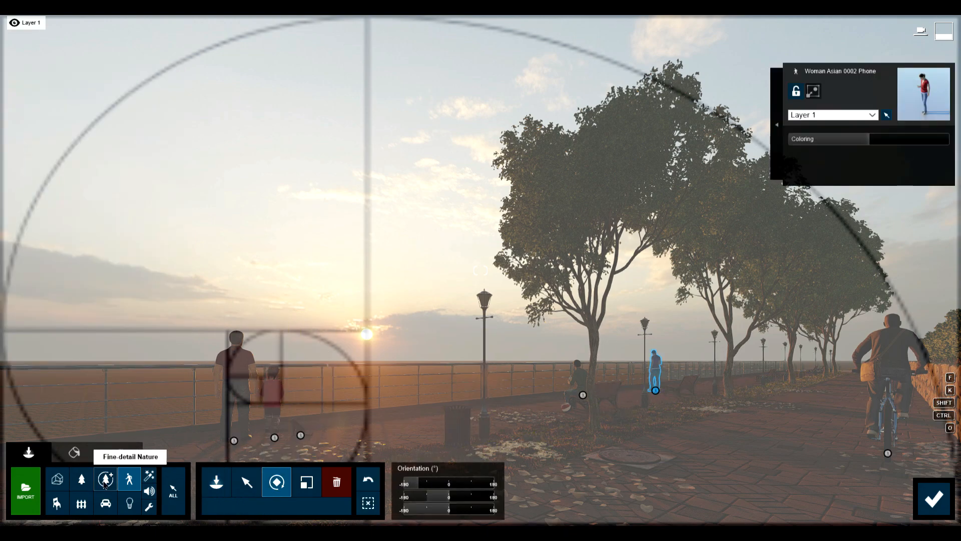
Place a woman with a baby buggy on the path behind the cyclist, turn her towards the camera, and return to the photo
left_click(134, 484)
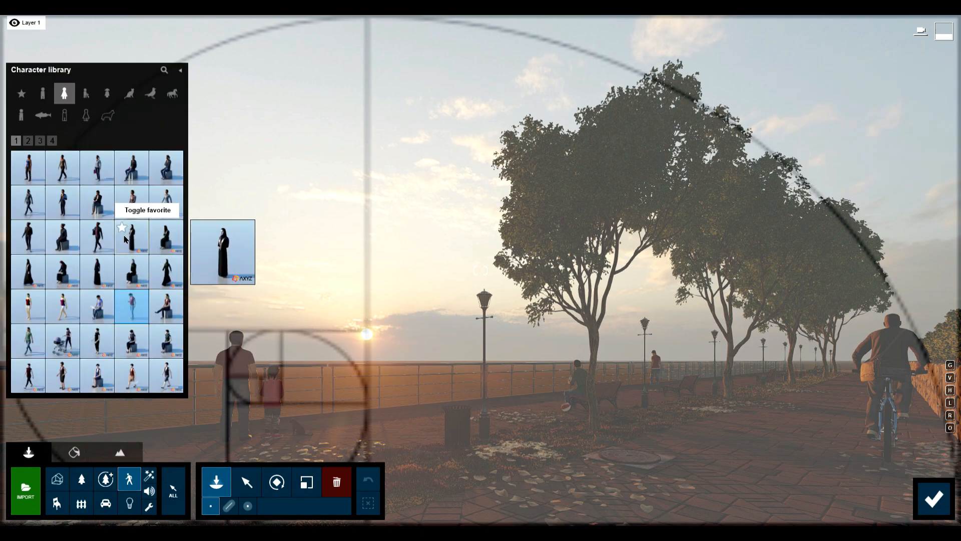
left_click(63, 340)
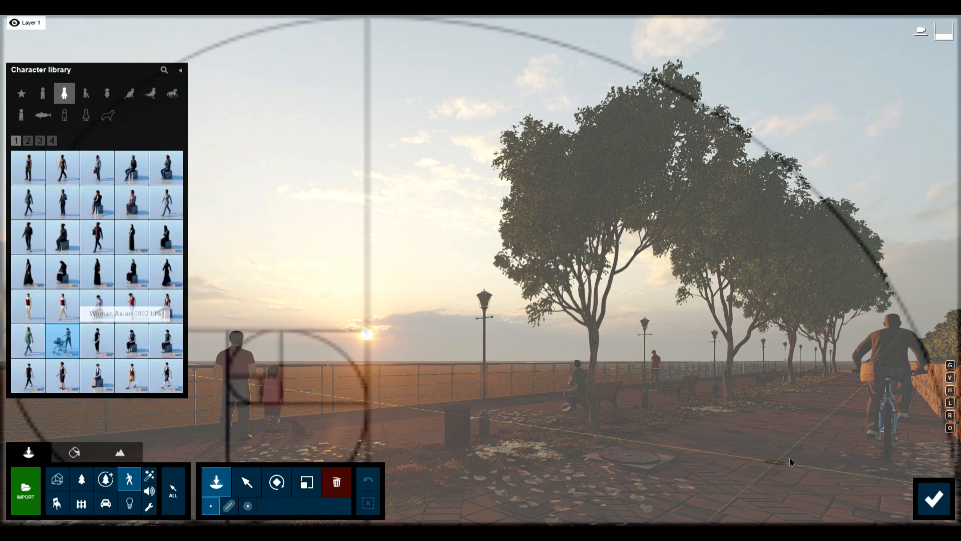
left_click(801, 423)
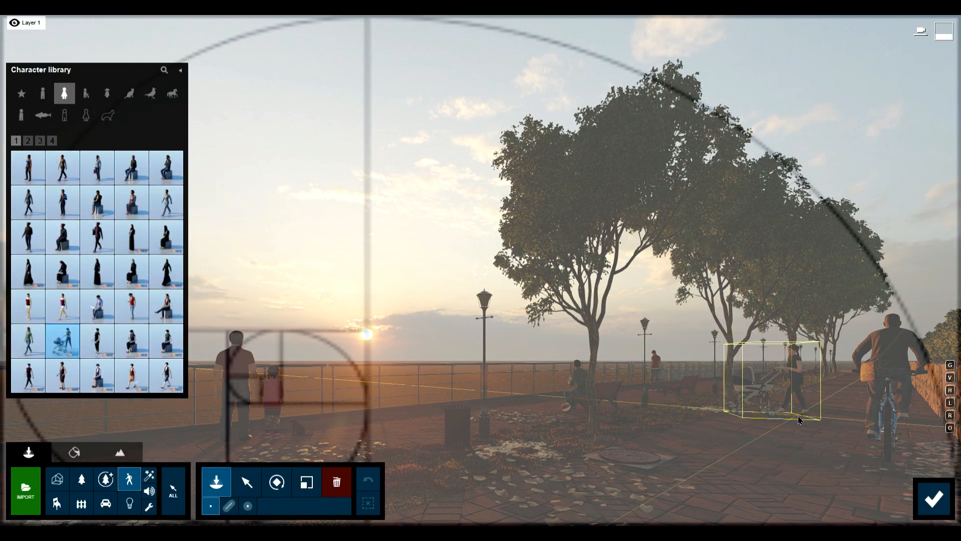
left_click(276, 482)
left_click_drag(793, 421, 781, 424)
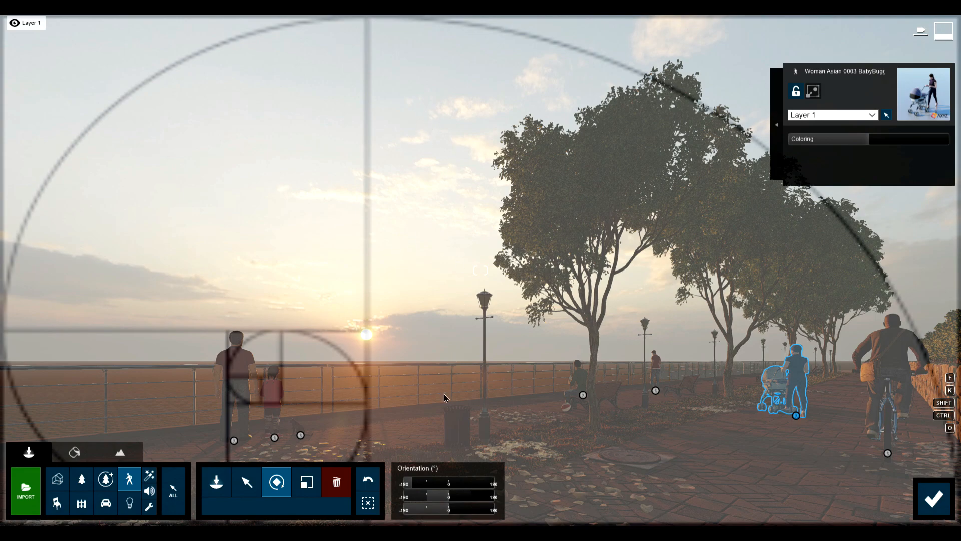
left_click(930, 494)
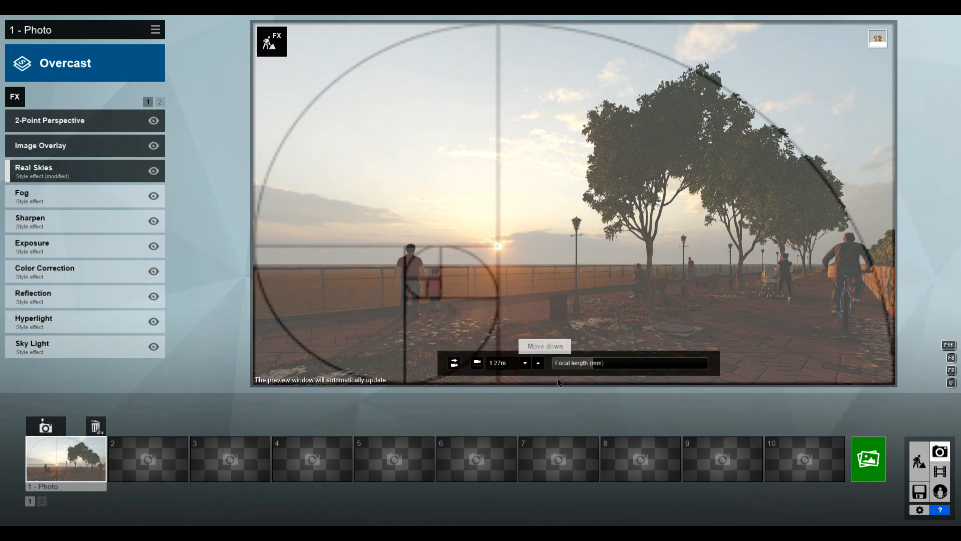
Place a red-brick apartment block and a cream apartment block side by side on the ground beyond the promenade's far end
left_click(920, 459)
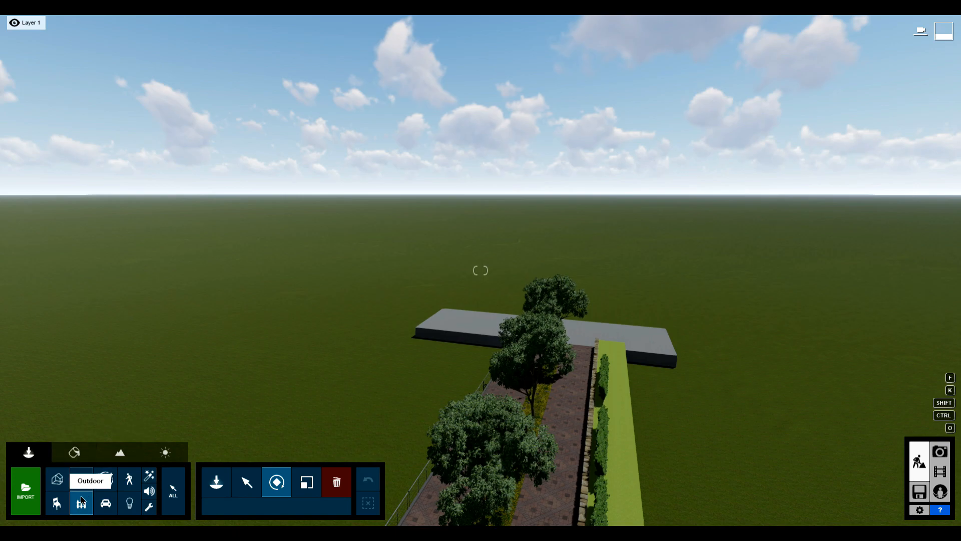
left_click(82, 501)
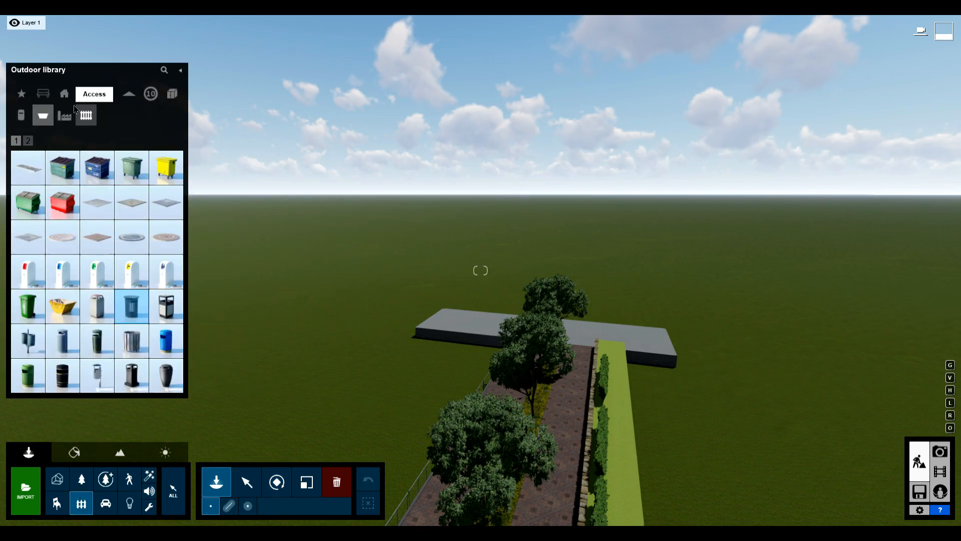
left_click(65, 94)
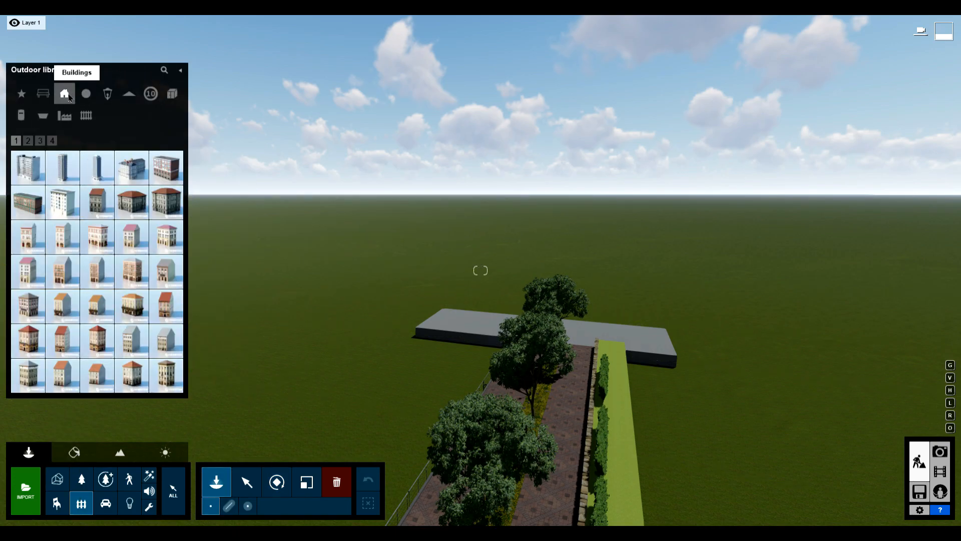
left_click(166, 168)
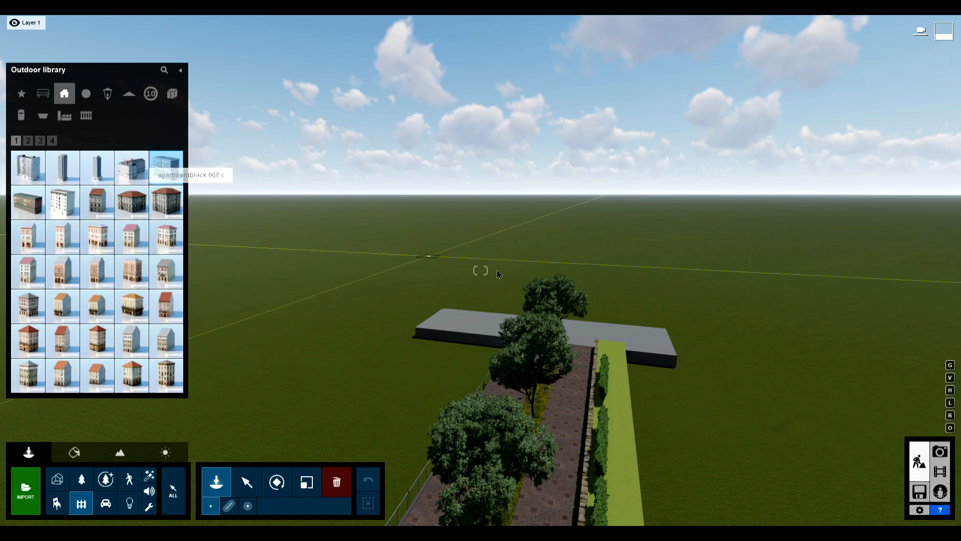
left_click(444, 242)
left_click(63, 202)
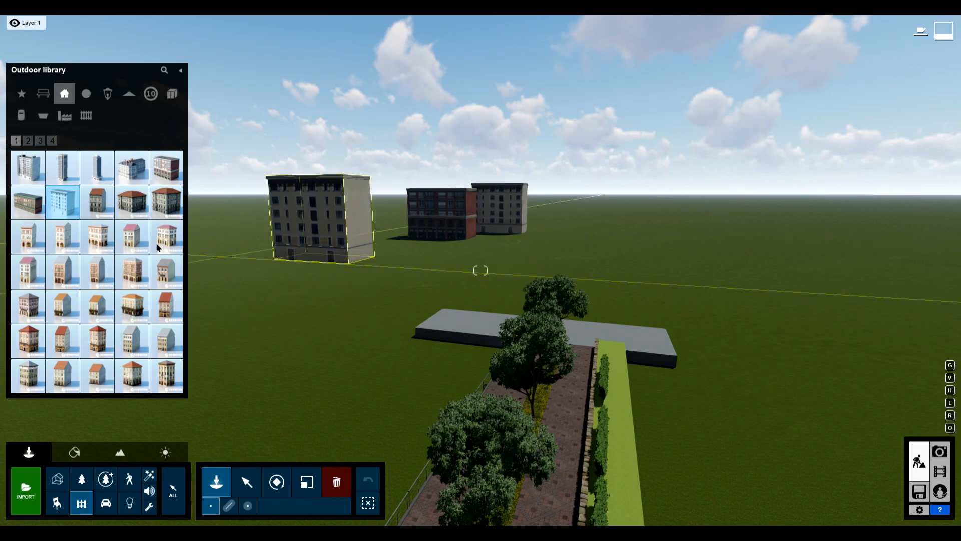
Place a loose group of grey high-rise towers in the distance behind the two apartment blocks
left_click(536, 209)
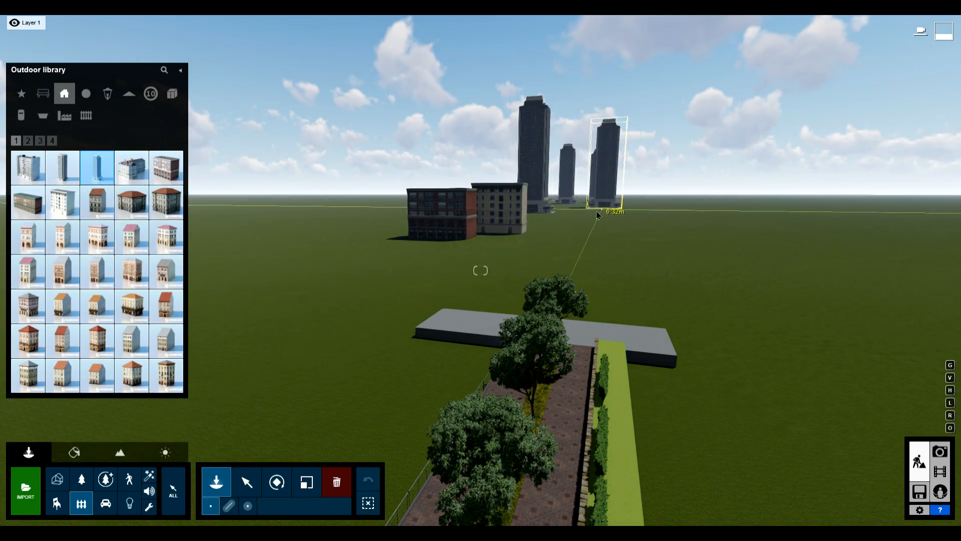
left_click(581, 212)
left_click(622, 207)
left_click(649, 210)
Place several ApartmentBlock 001 buildings in a row in front of the high-rise towers
mouse_move(78, 156)
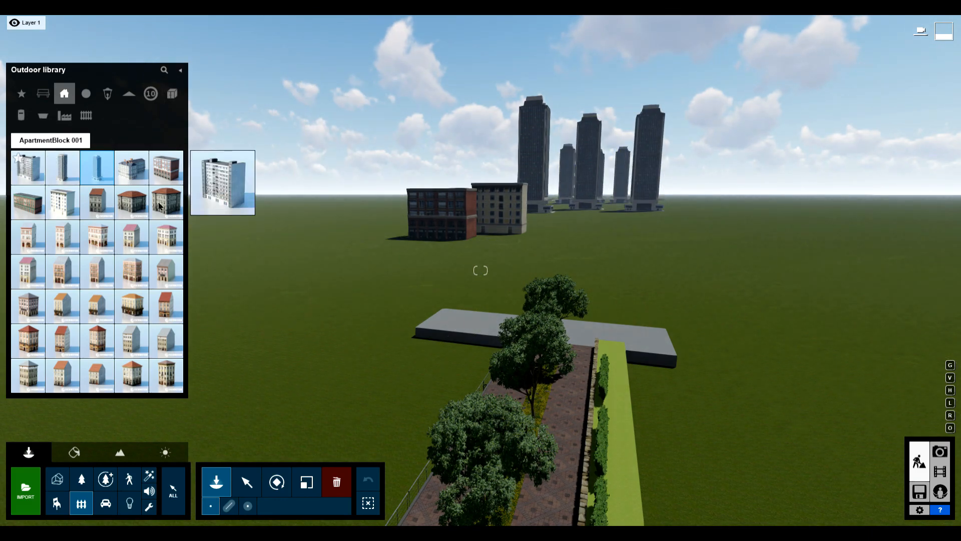
left_click(28, 167)
left_click(560, 224)
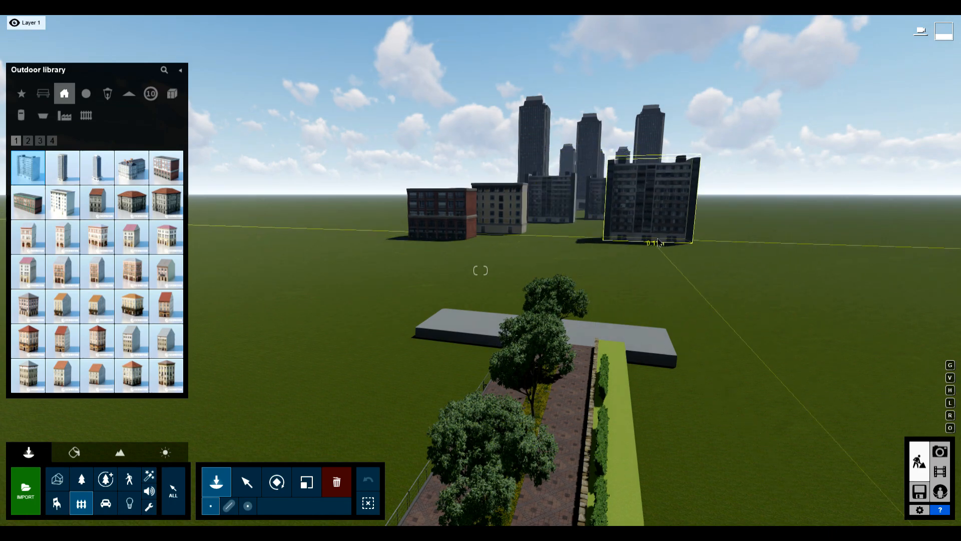
left_click(720, 225)
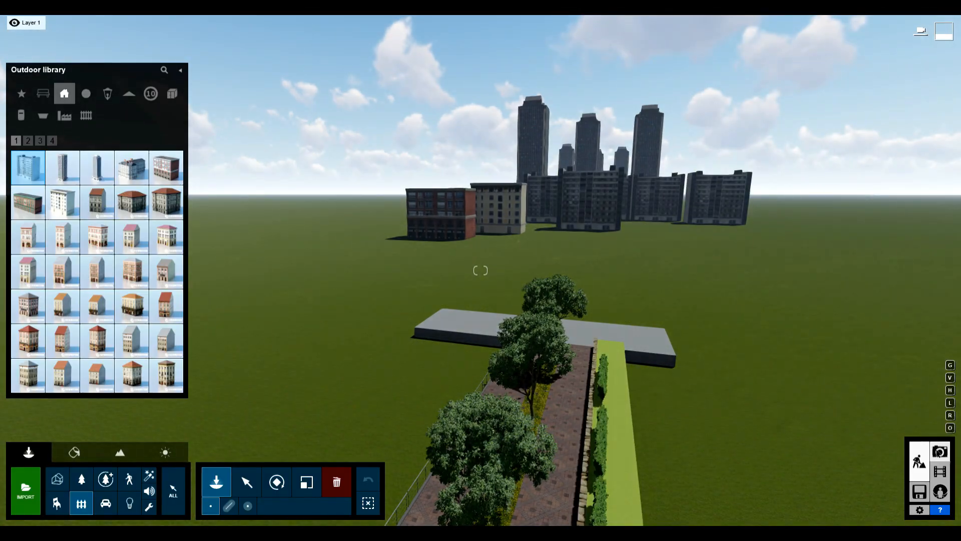
Return to the first photo's view and hide its Image Overlay effect
left_click(939, 452)
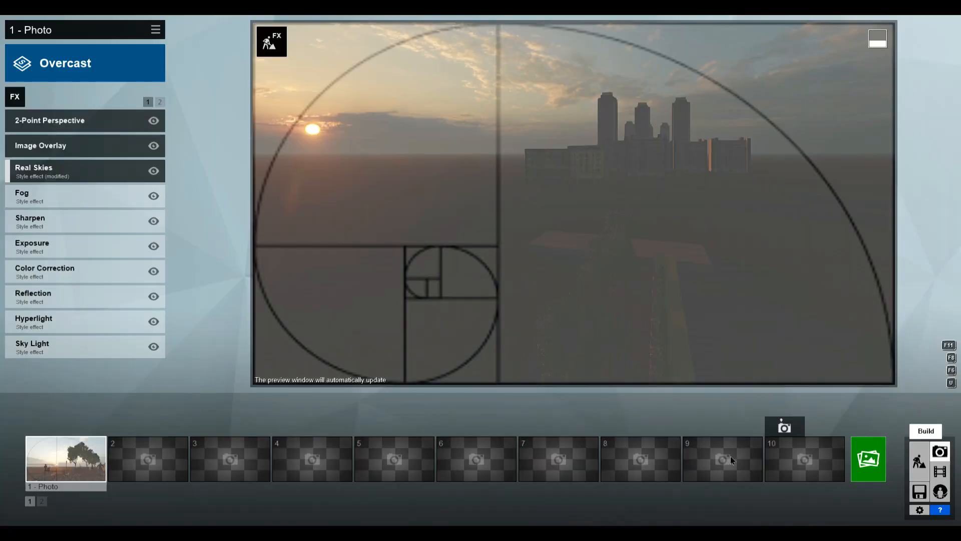
left_click(54, 453)
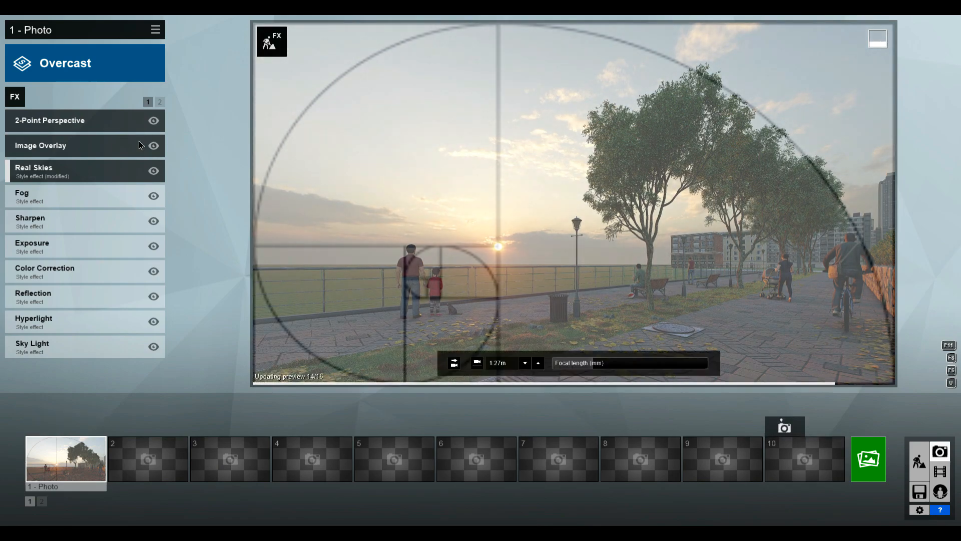
left_click(154, 146)
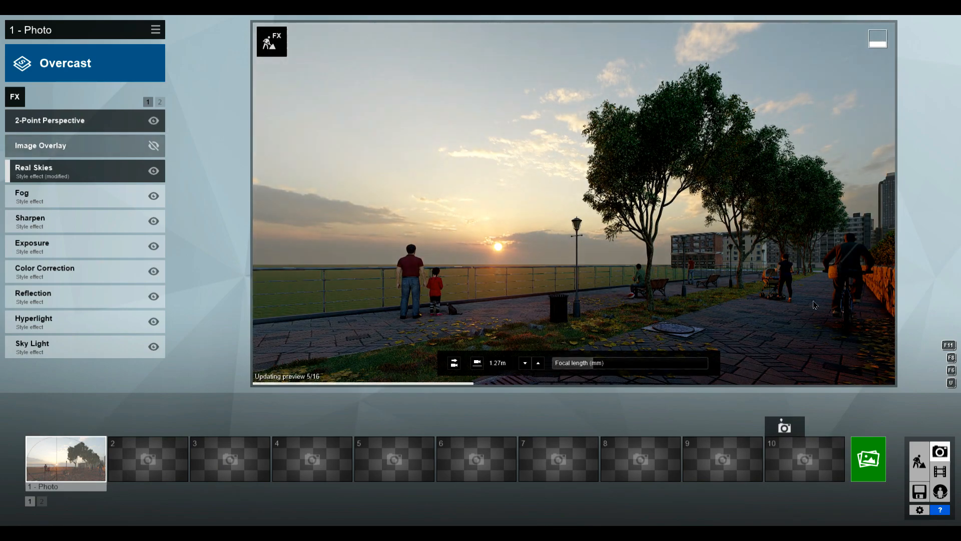
Enable Real Skies in the build scene with a bright Sunset sky and turn the sun direction to the west
left_click(926, 469)
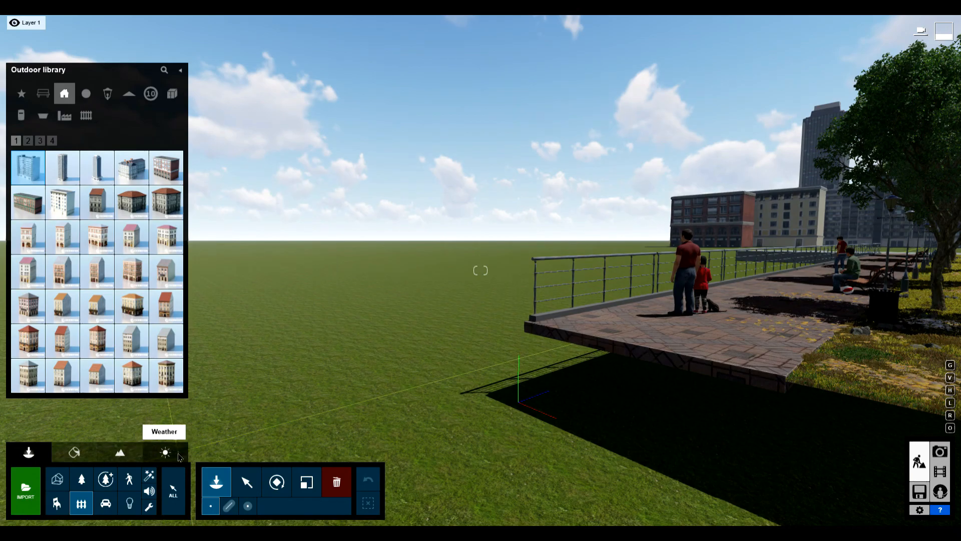
left_click(165, 453)
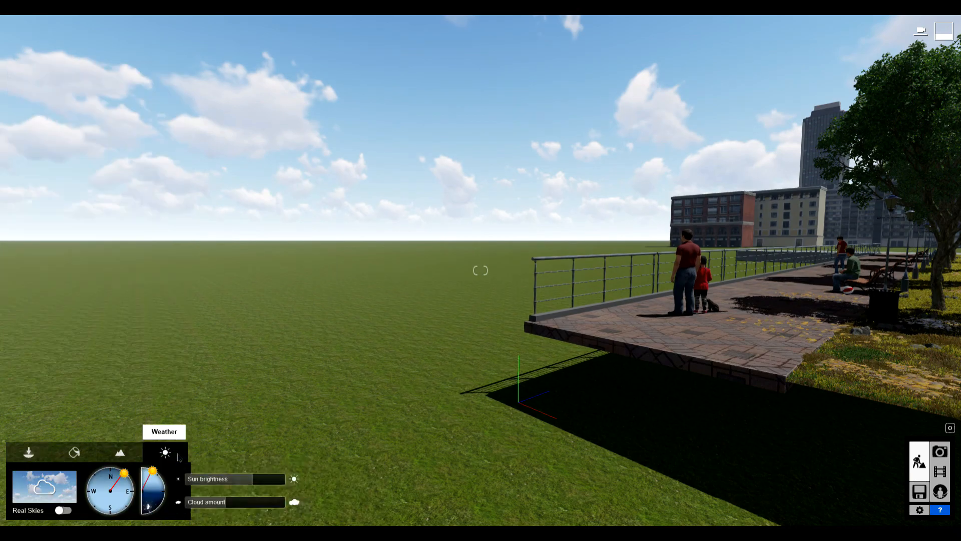
left_click(63, 509)
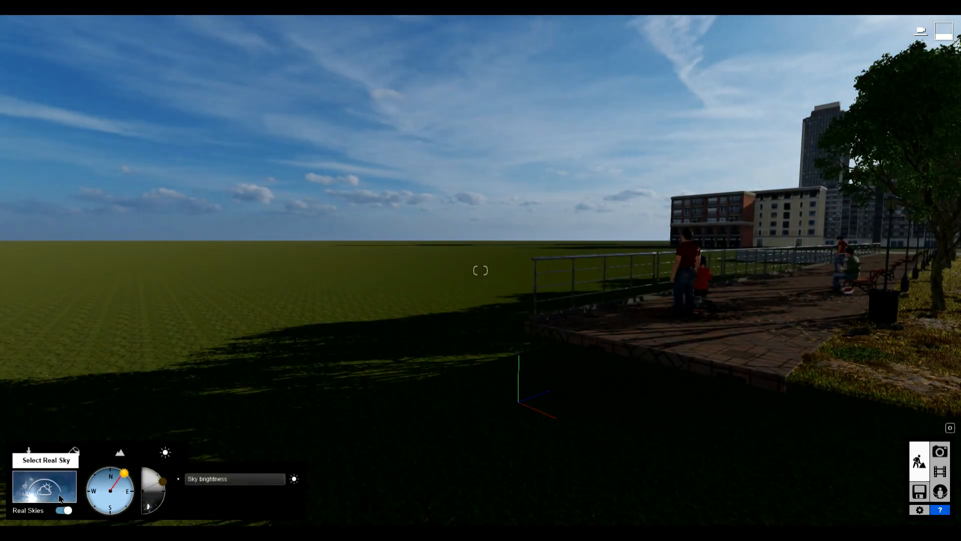
left_click(44, 486)
left_click(551, 106)
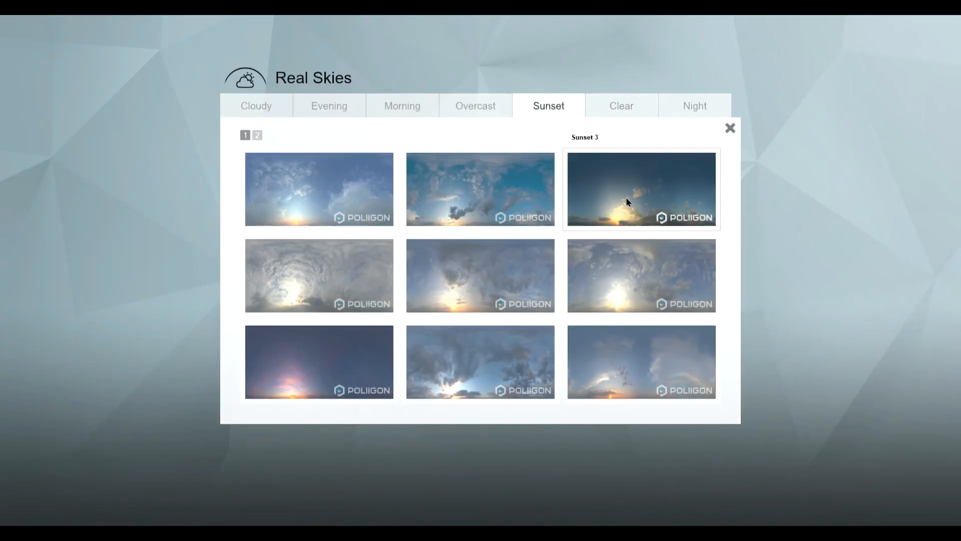
left_click(617, 279)
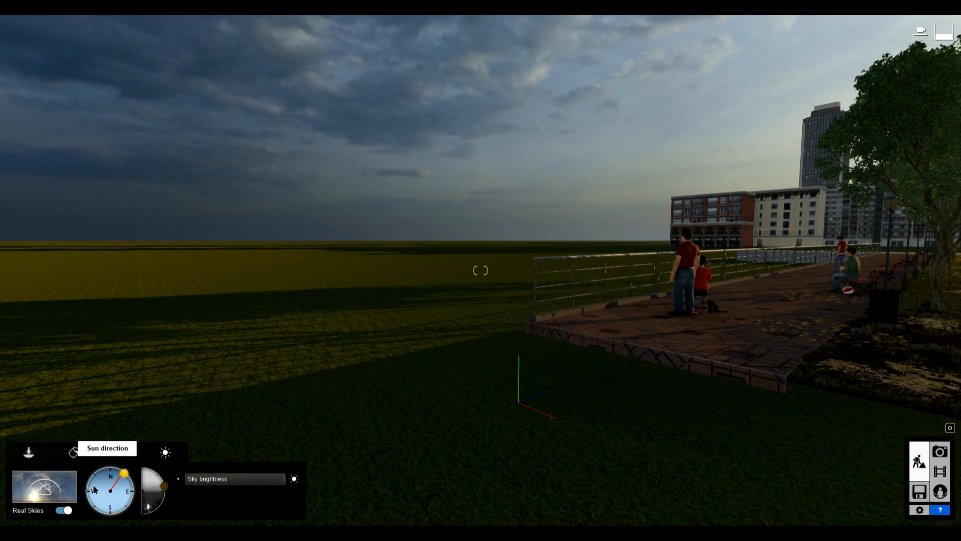
left_click(94, 490)
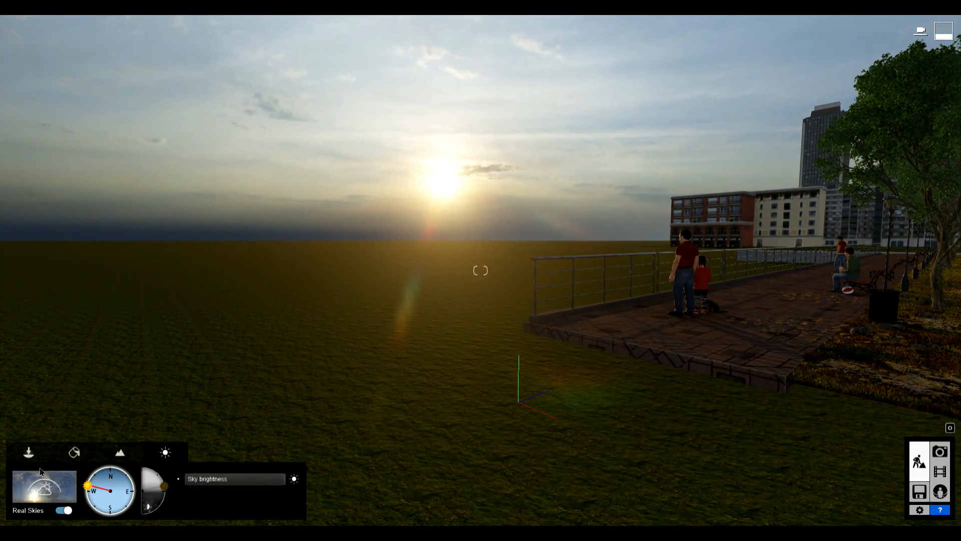
Look through the broadleaf and conifer trees in the nature library for planting near the distant buildings
key("d")
key("w")
right_click_drag(481, 270, 479, 300)
key("d")
key("w")
key("q")
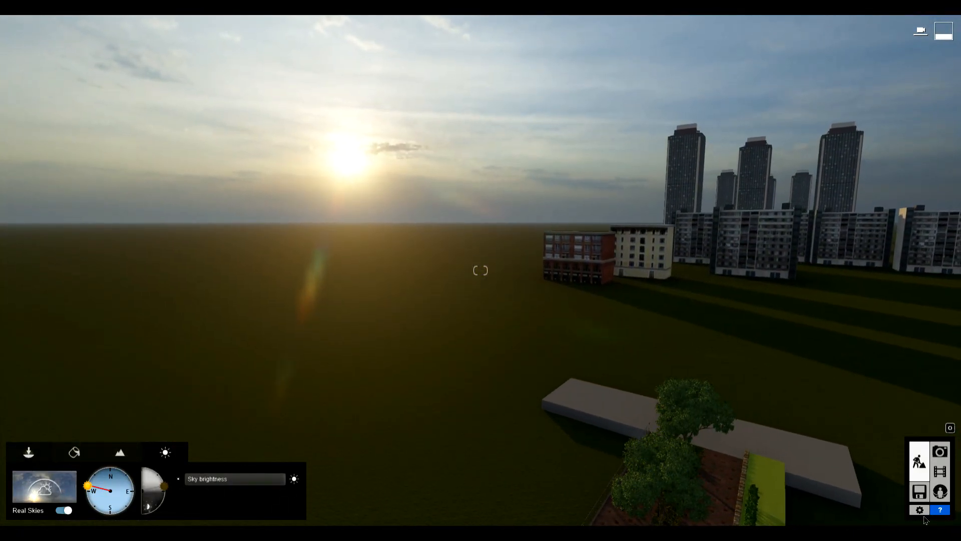
left_click(75, 455)
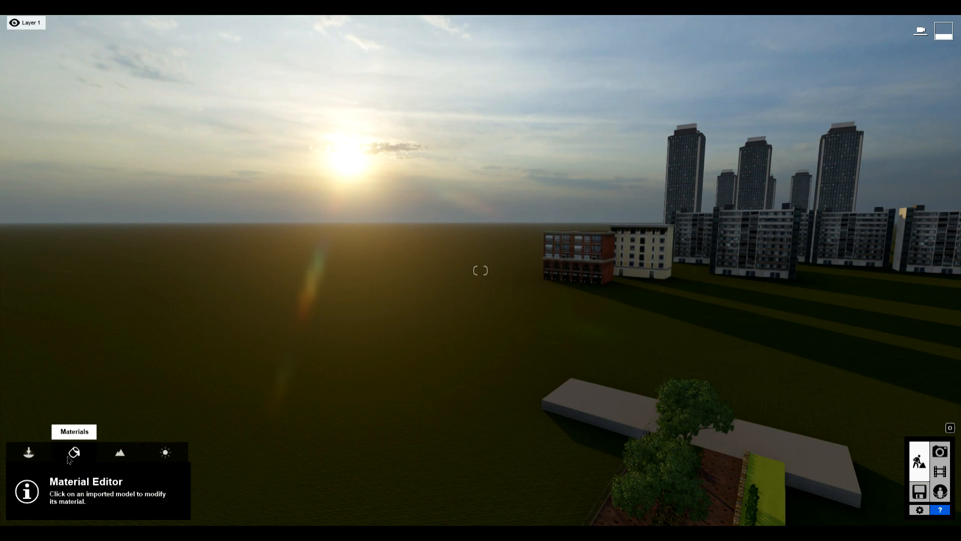
left_click(31, 454)
left_click(82, 479)
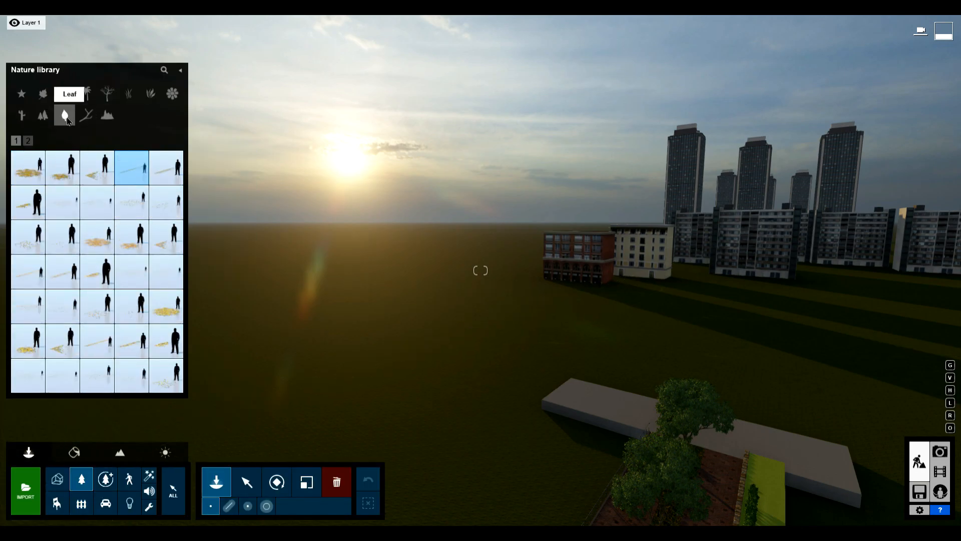
left_click(48, 96)
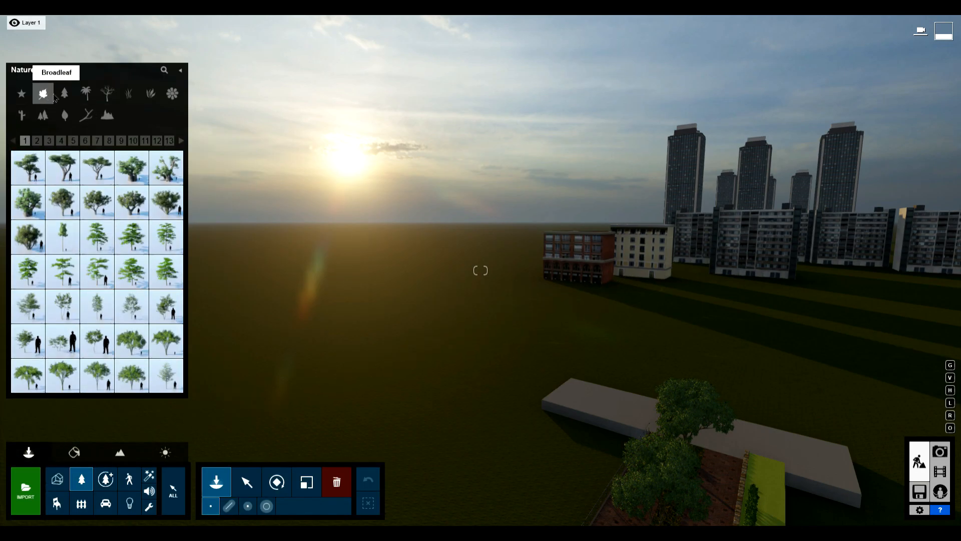
left_click(171, 143)
left_click(148, 144)
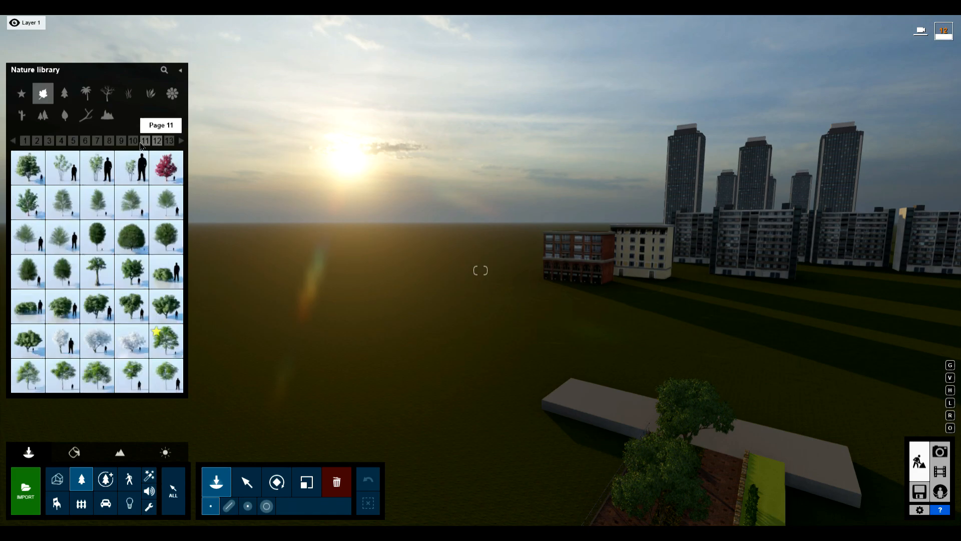
left_click(133, 145)
left_click(98, 143)
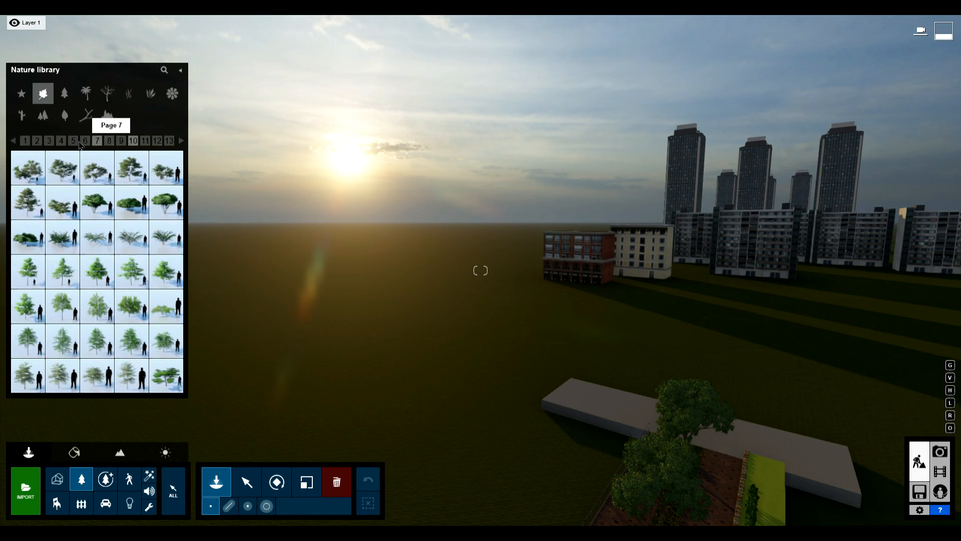
left_click(84, 142)
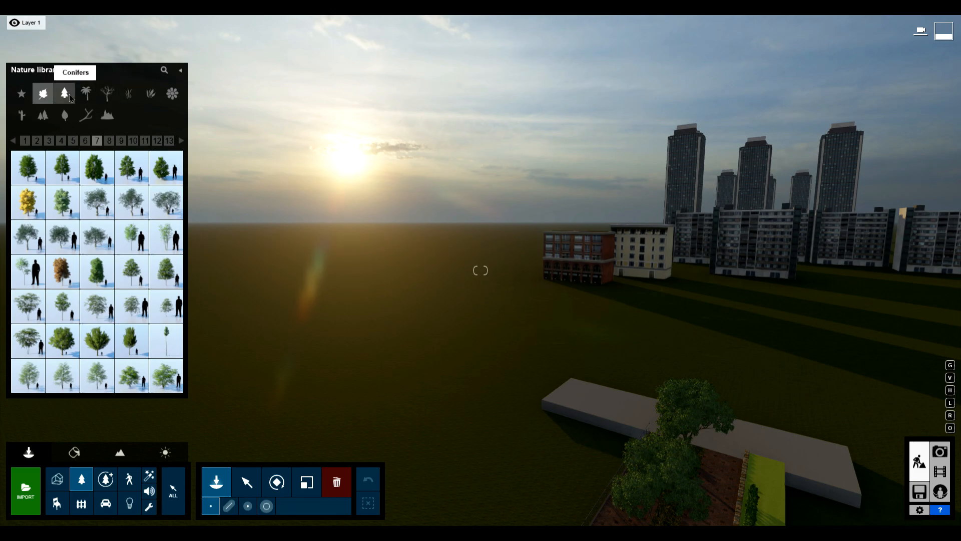
left_click(70, 96)
left_click(54, 142)
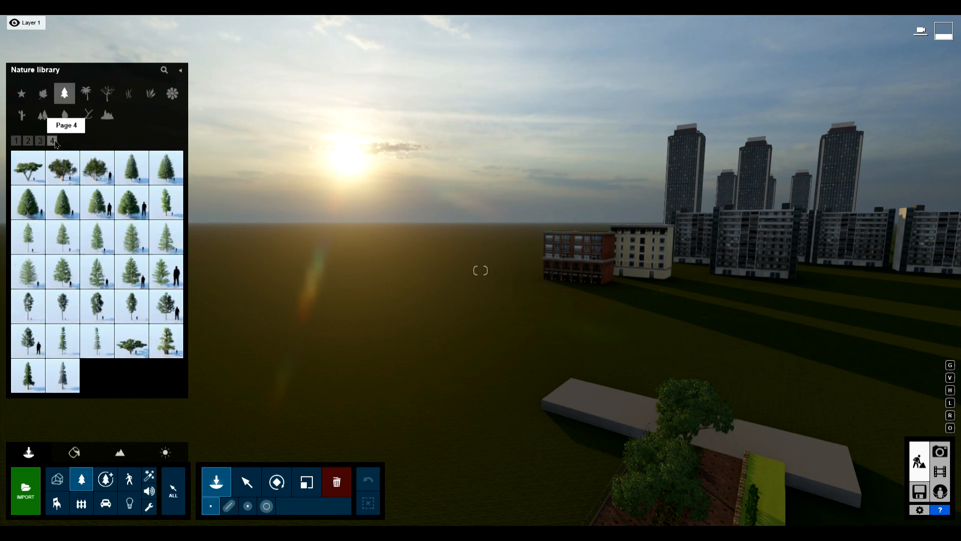
left_click(27, 145)
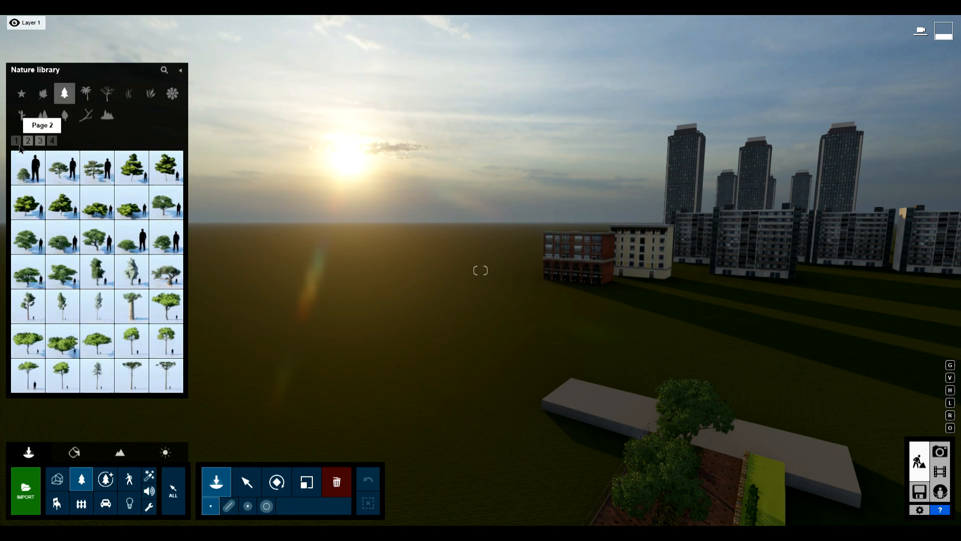
left_click(17, 142)
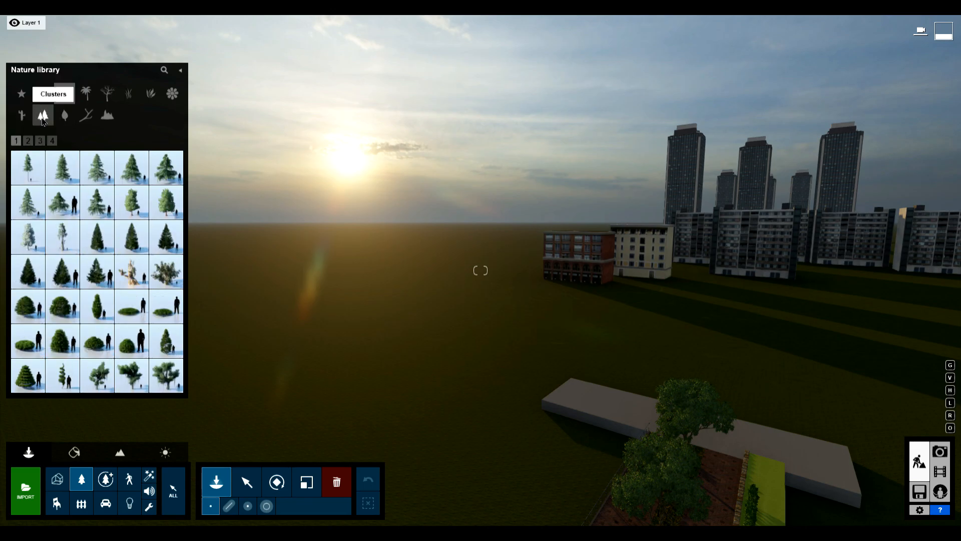
Place green bush clusters side by side as a hedge line in front of the distant buildings
left_click(43, 121)
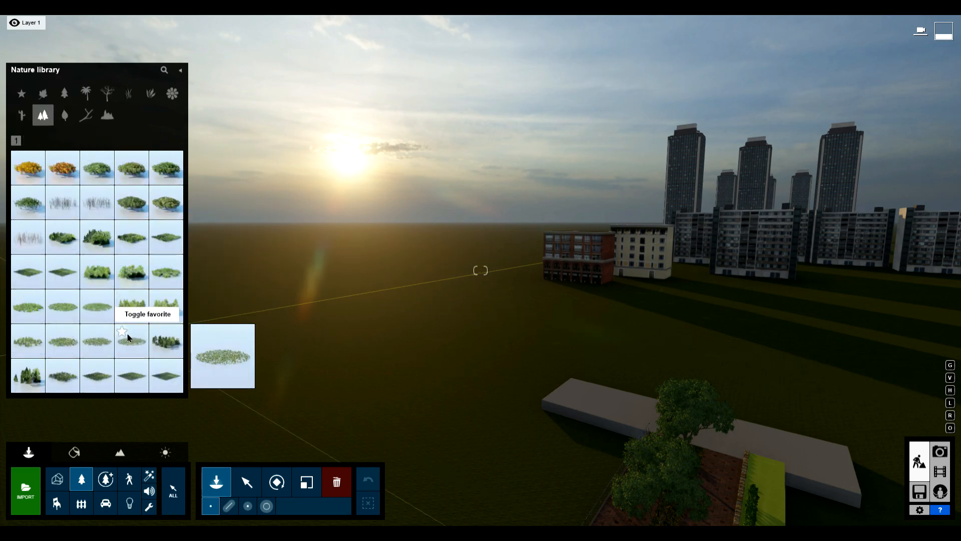
left_click(166, 168)
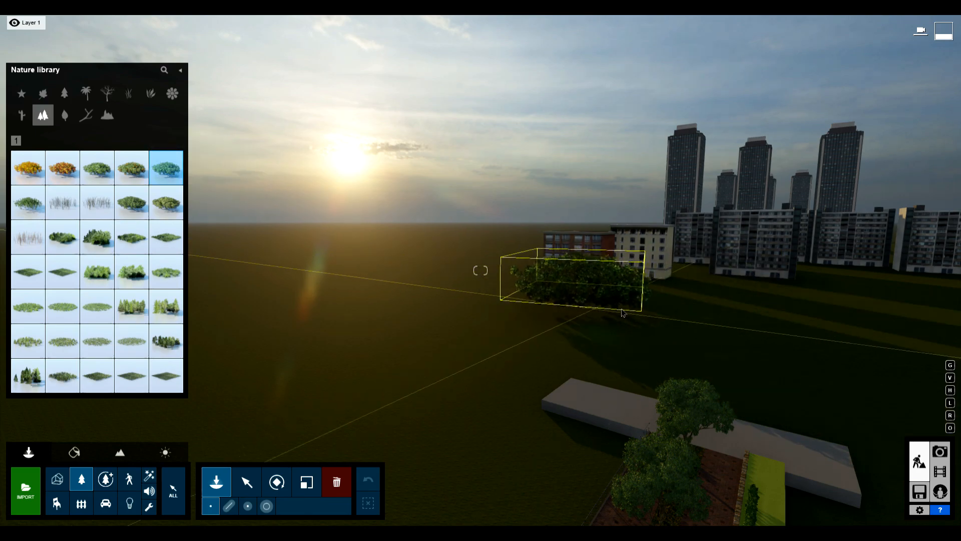
left_click(685, 295)
left_click(768, 300)
right_click_drag(773, 303, 811, 312)
left_click(687, 278)
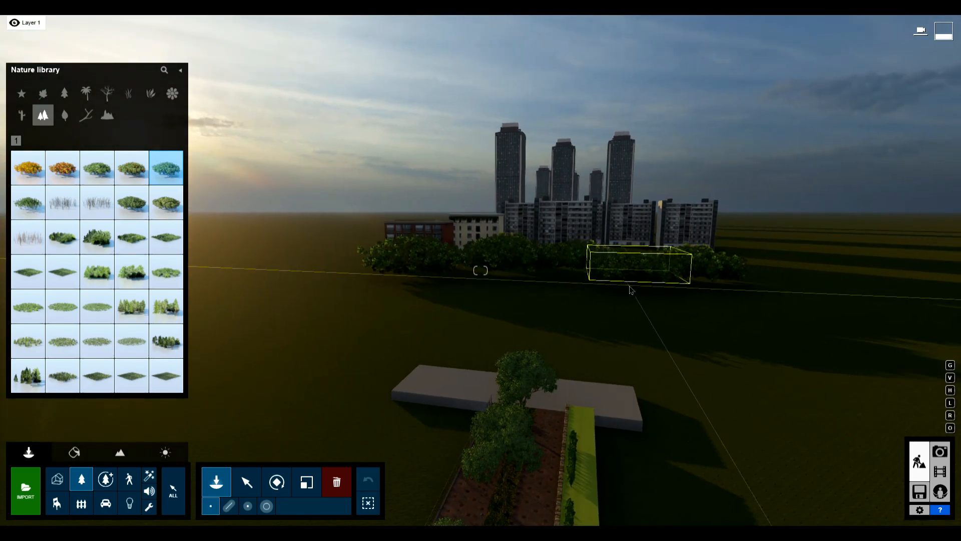
Turn on the ocean around the promenade and return to the first photo's view
right_click_drag(550, 288, 494, 287)
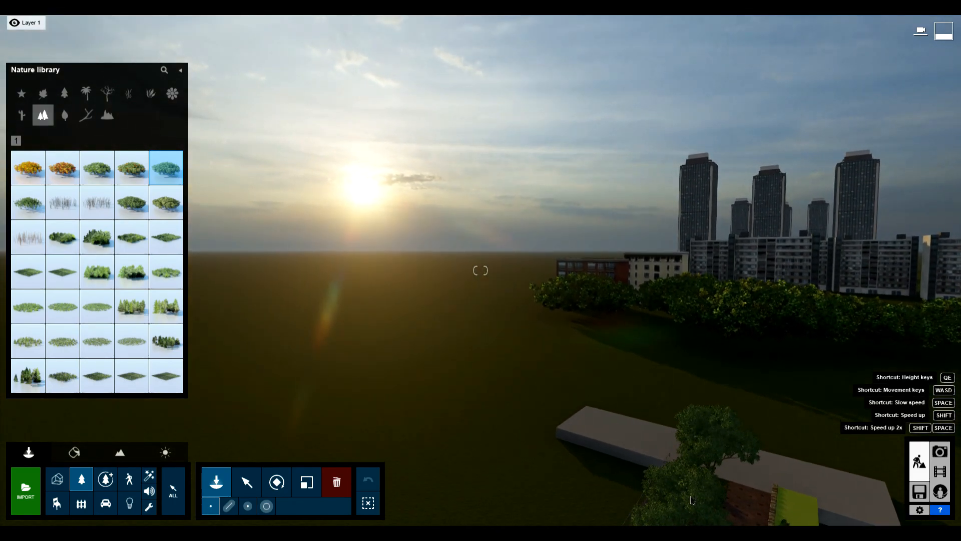
left_click(168, 455)
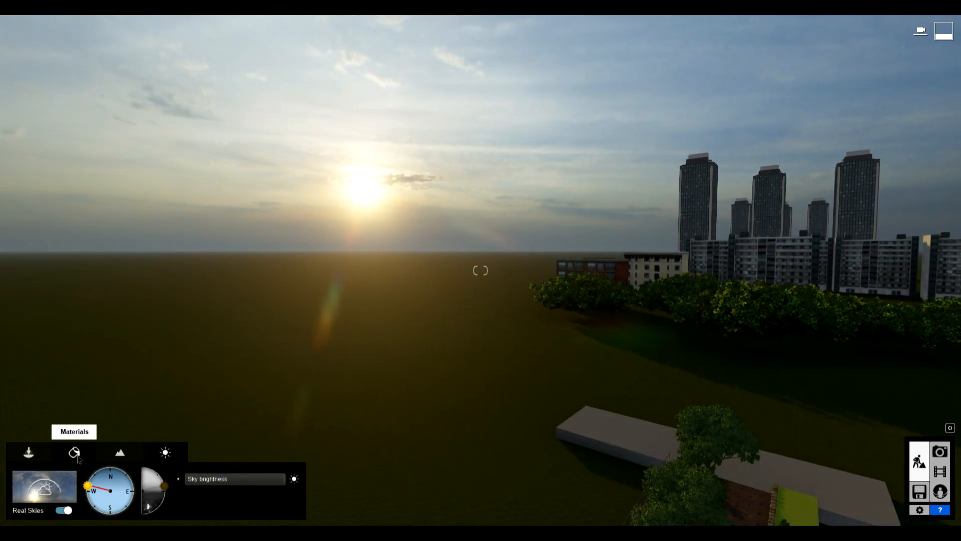
left_click(119, 453)
left_click(102, 491)
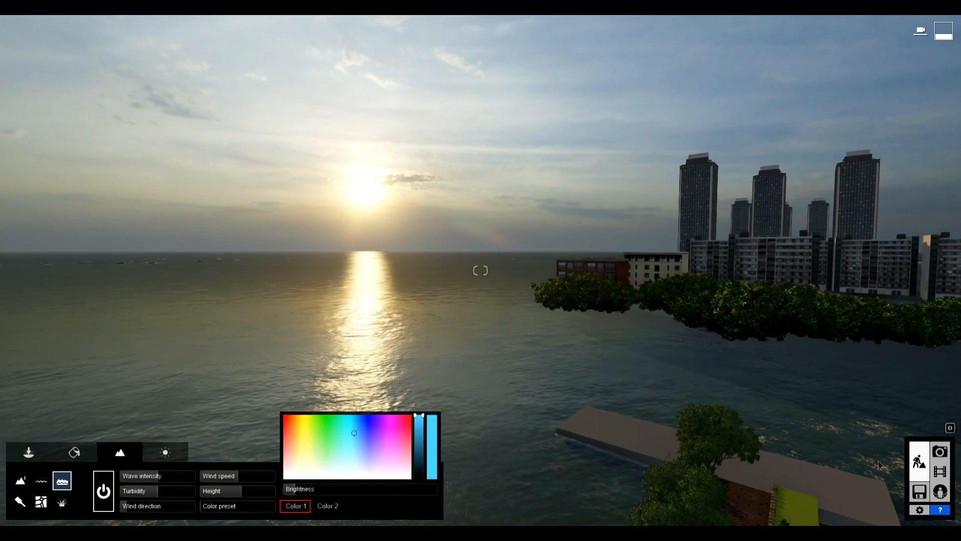
left_click(940, 452)
left_click(65, 458)
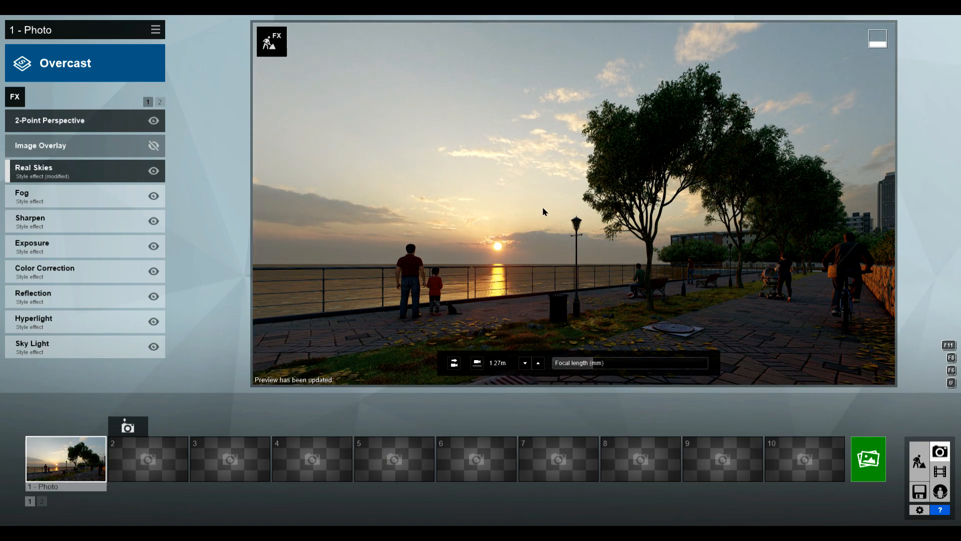
Lower the bush cluster in front of the red brick building toward the water surface
right_click_drag(579, 220, 554, 226)
key("q")
key("w")
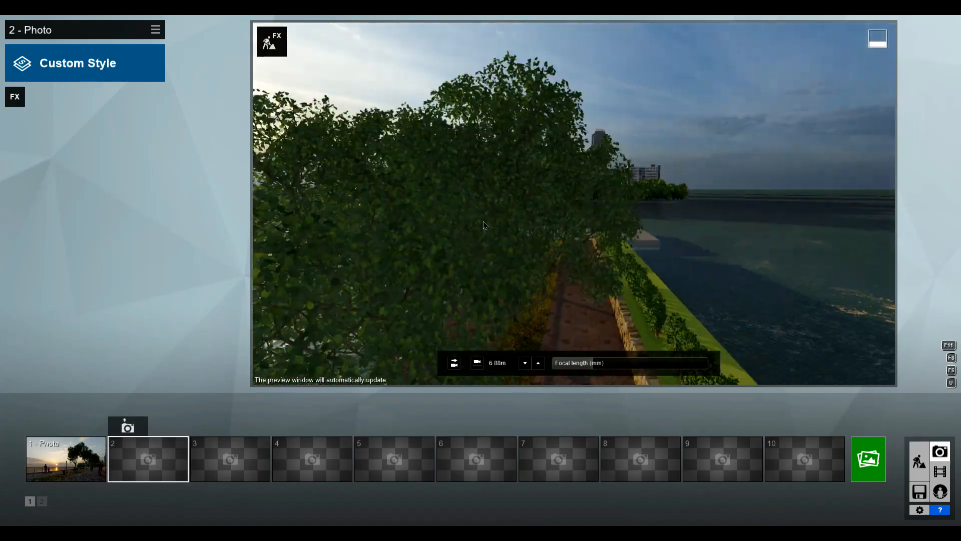
key("w")
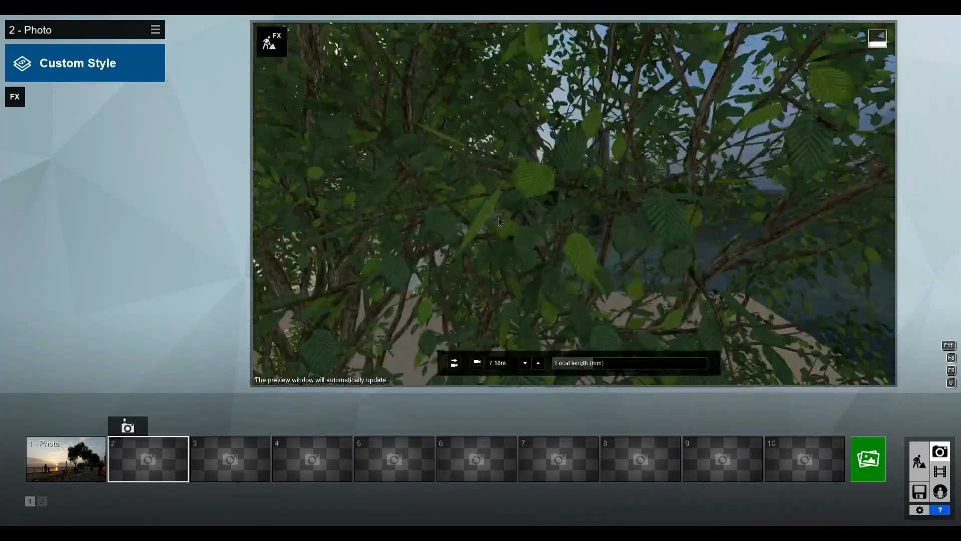
right_click_drag(554, 226, 480, 255)
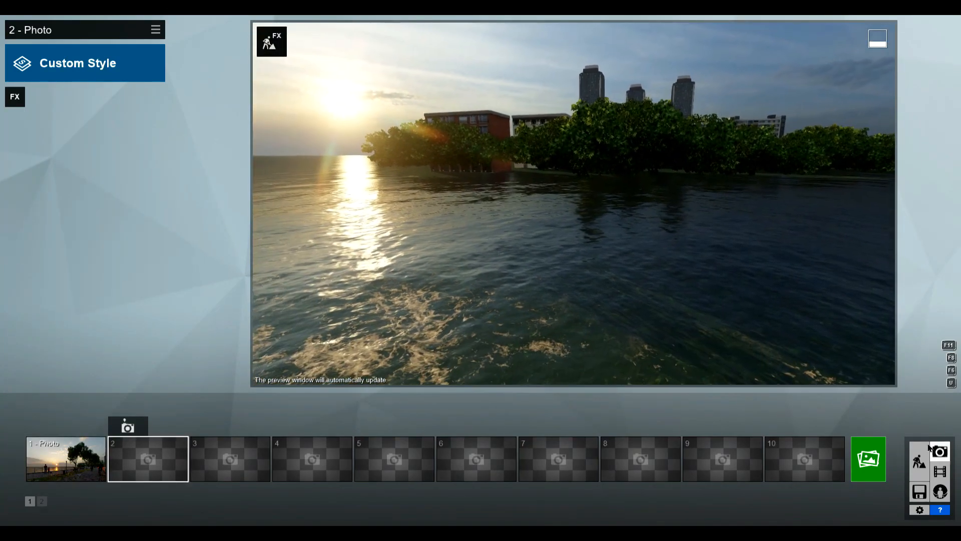
left_click(919, 460)
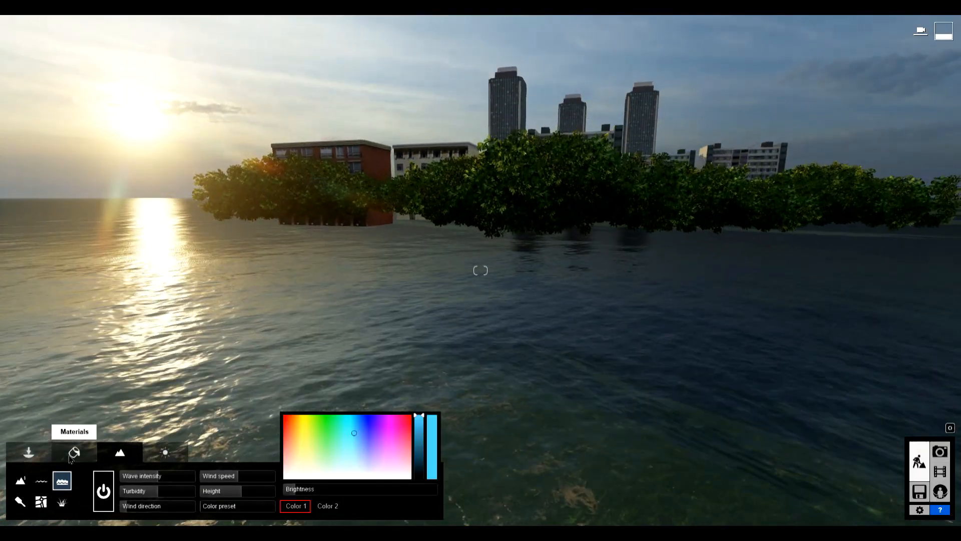
left_click(74, 452)
left_click(29, 452)
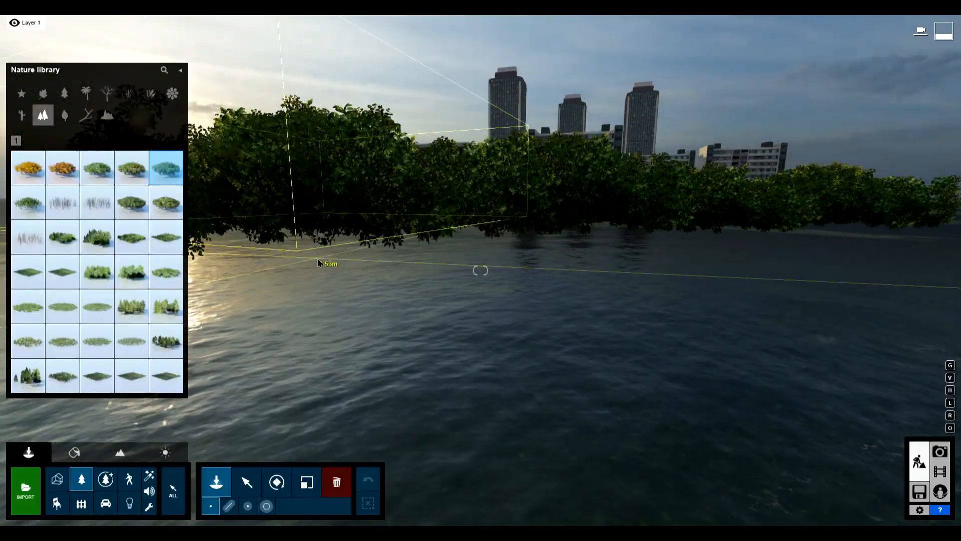
key("Escape")
right_click_drag(334, 259, 271, 280)
left_click(250, 482)
left_click_drag(367, 214, 366, 402)
left_click(266, 508)
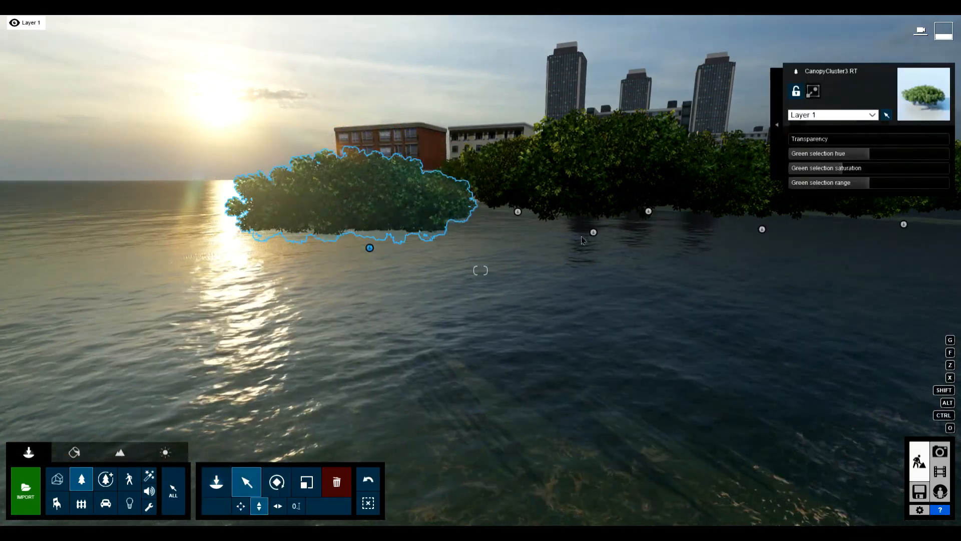
Lower the remaining bush clusters in front of the distant towers, and return to the first photo's view
left_click_drag(591, 234, 574, 445)
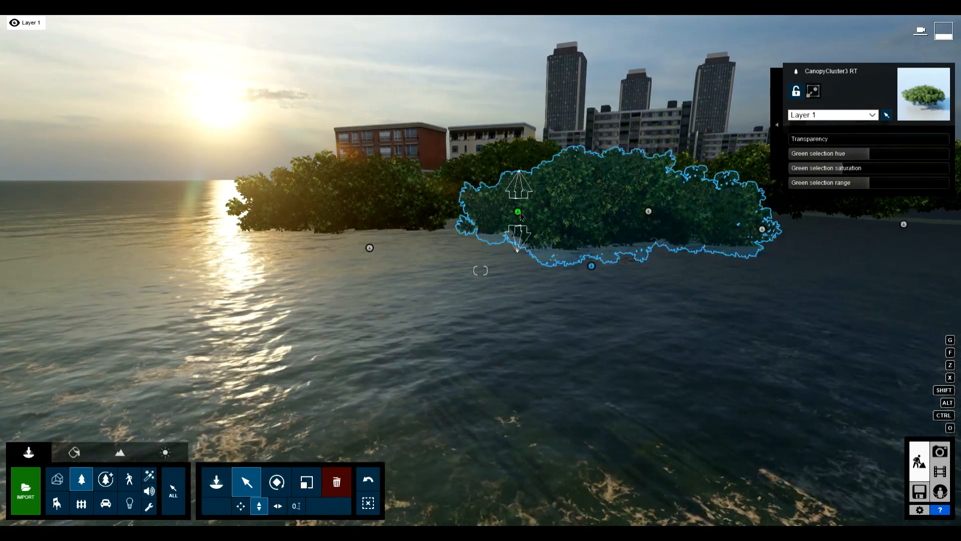
left_click_drag(518, 212, 504, 317)
right_click_drag(505, 317, 554, 303)
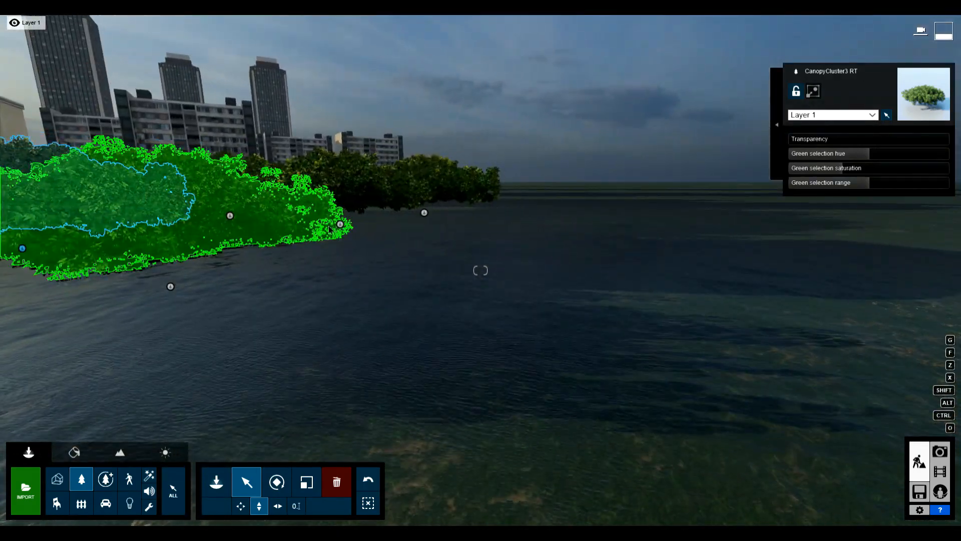
left_click_drag(339, 224, 341, 241)
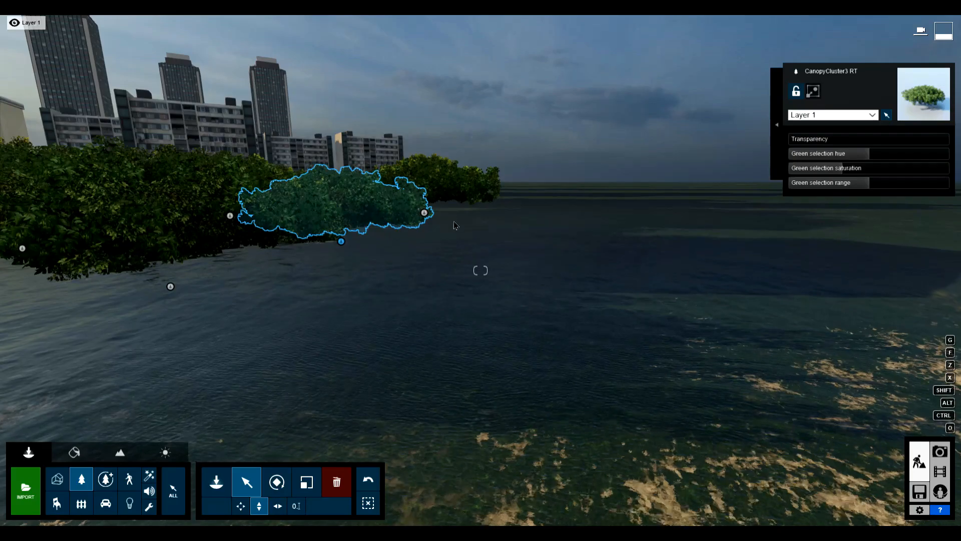
left_click(428, 218)
left_click(941, 453)
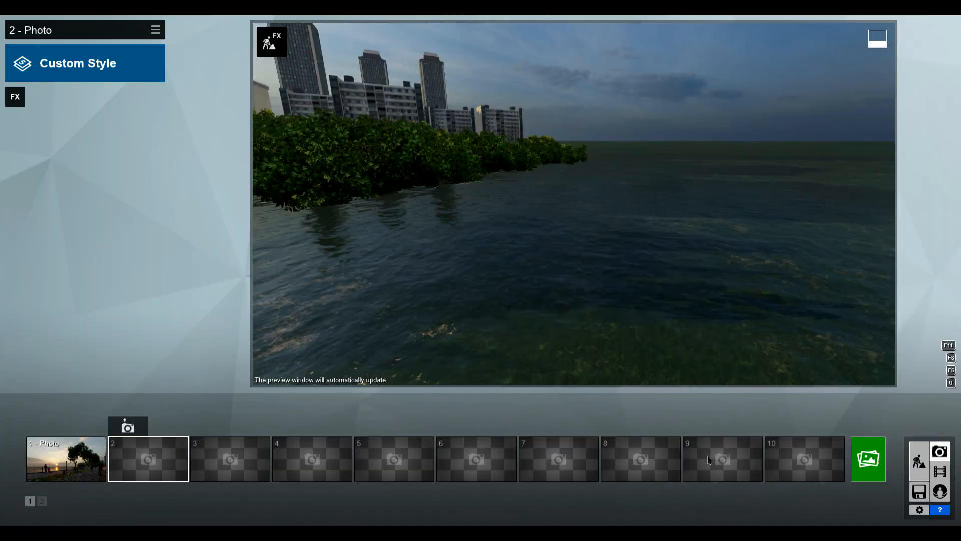
left_click(81, 450)
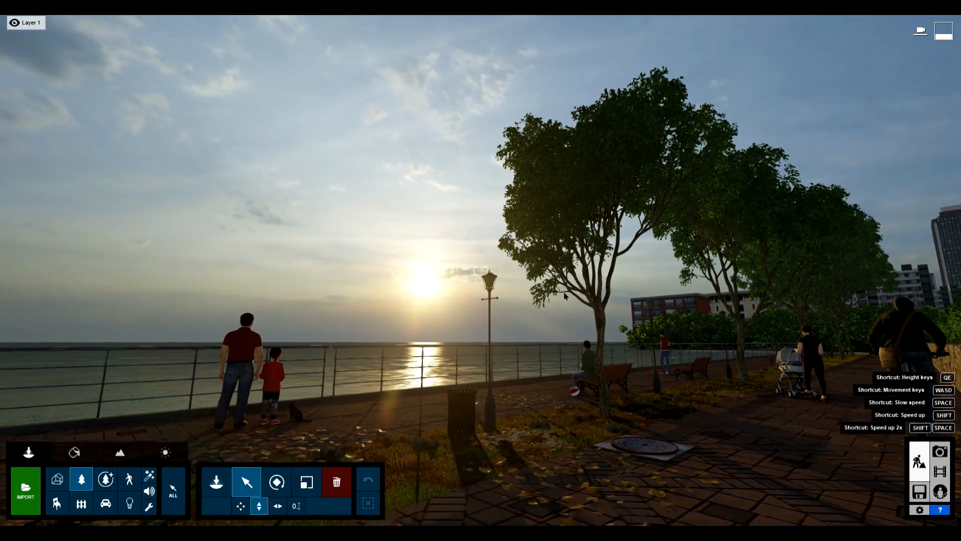
Give the street lamps' glass a Standard material with raised Emissive so it glows, and save the material
key("w")
left_click(74, 452)
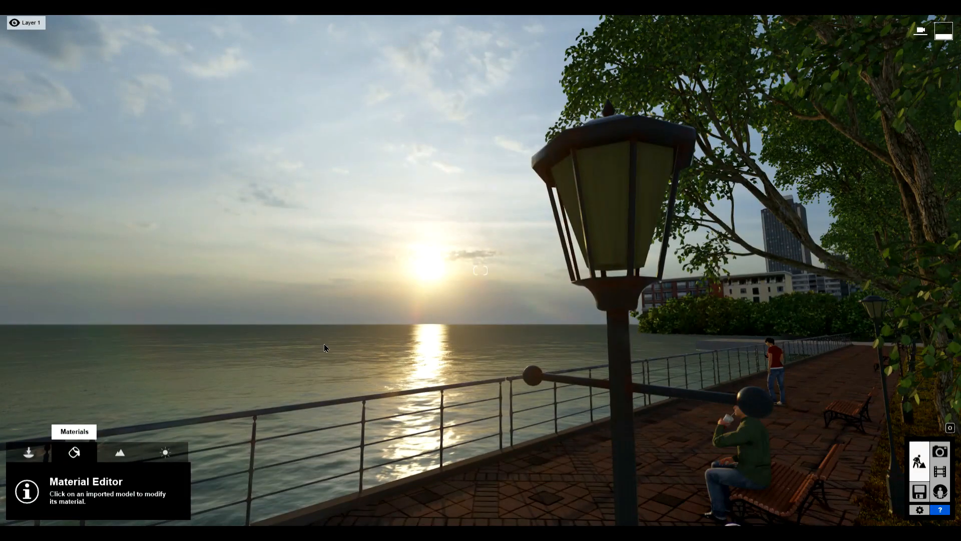
left_click(595, 195)
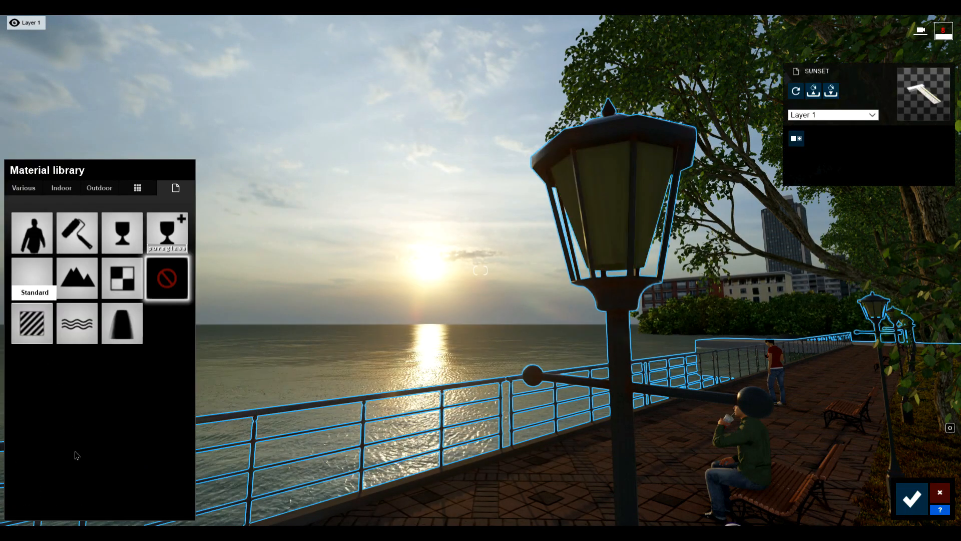
left_click(32, 323)
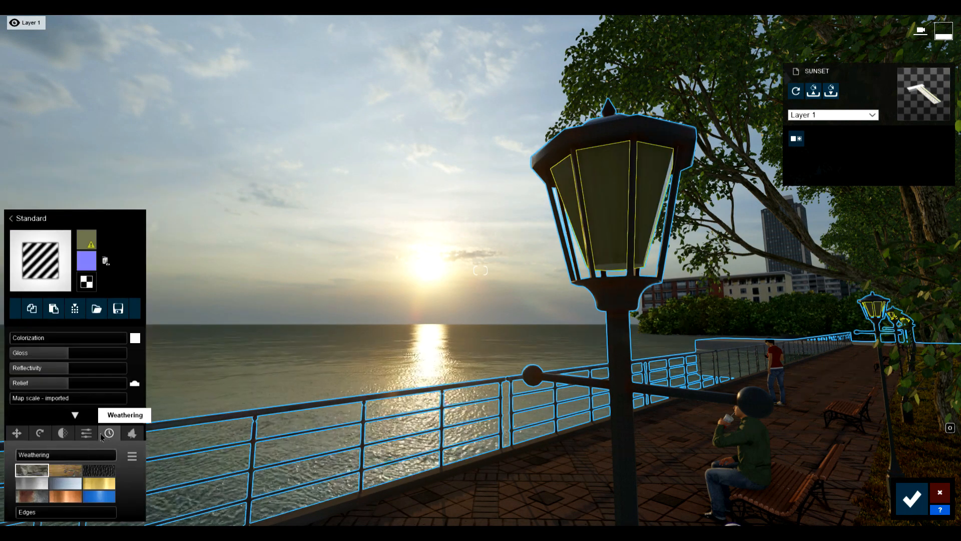
left_click_drag(27, 455, 76, 458)
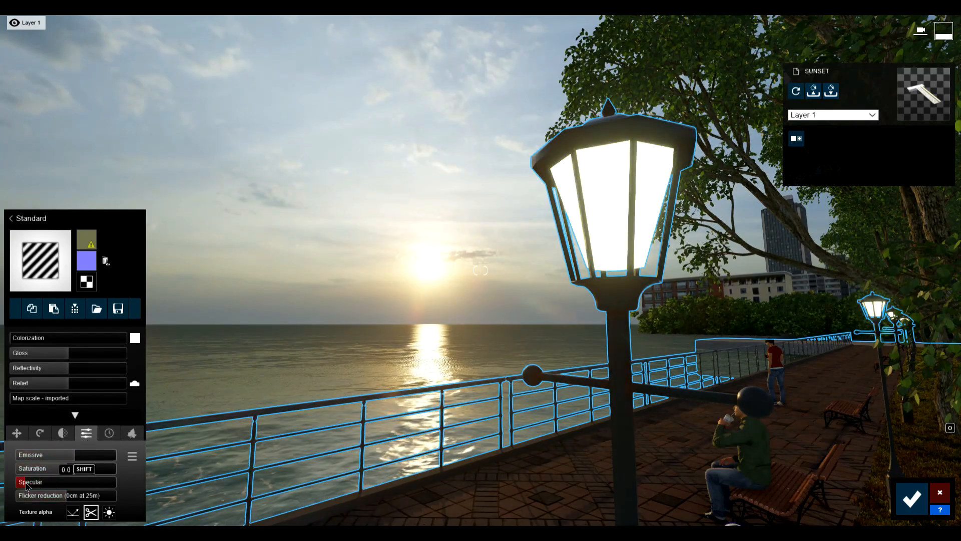
left_click(911, 499)
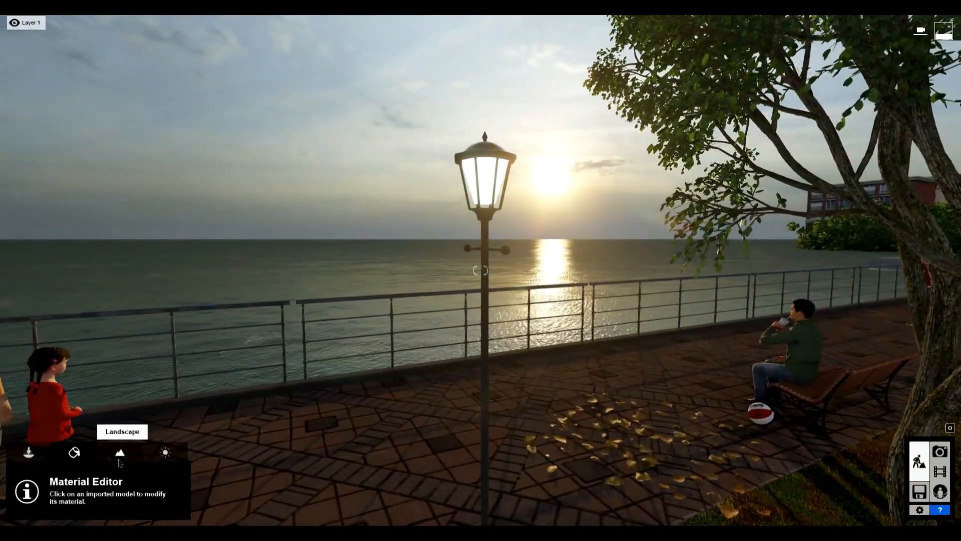
Place a line light inside the nearest street lamp, with a length of about 0.1 m and a warm orange colour
left_click(29, 452)
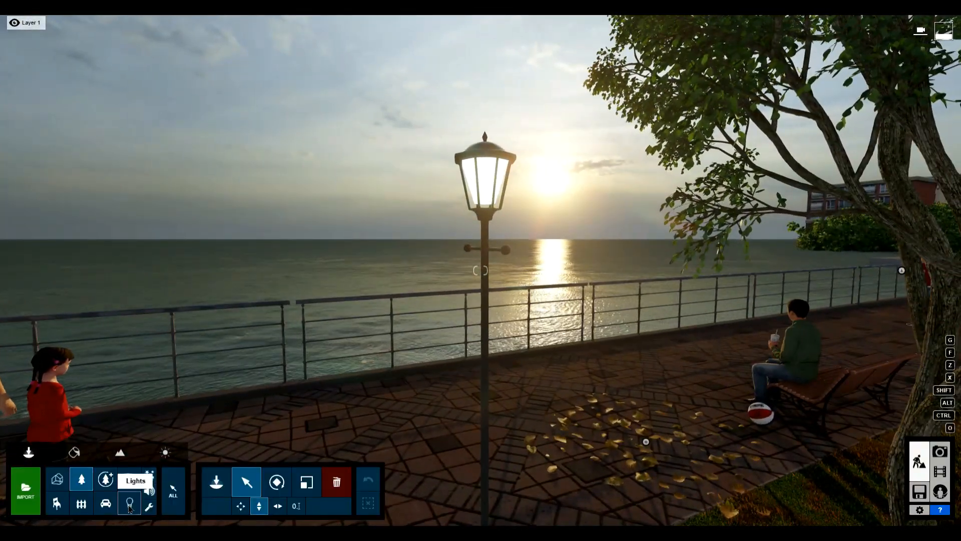
left_click(130, 505)
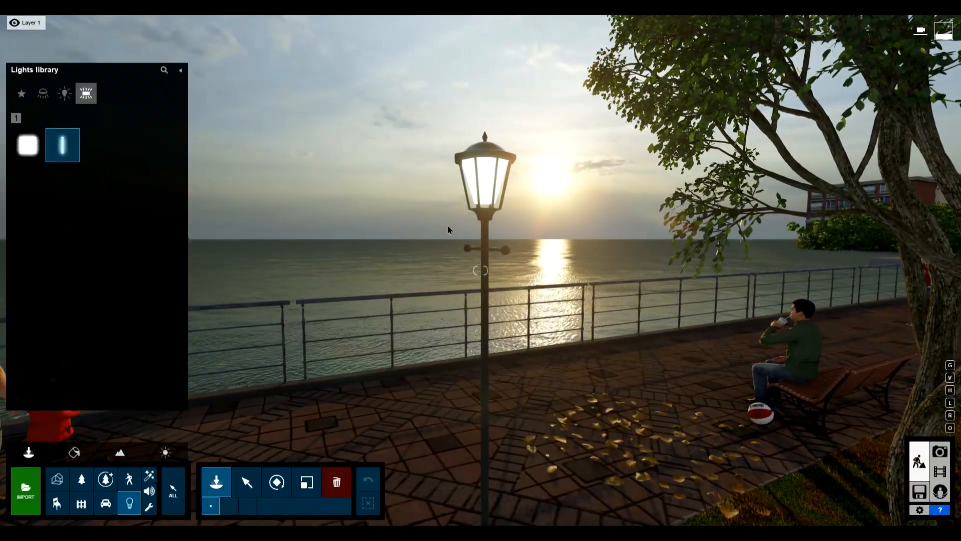
left_click(63, 145)
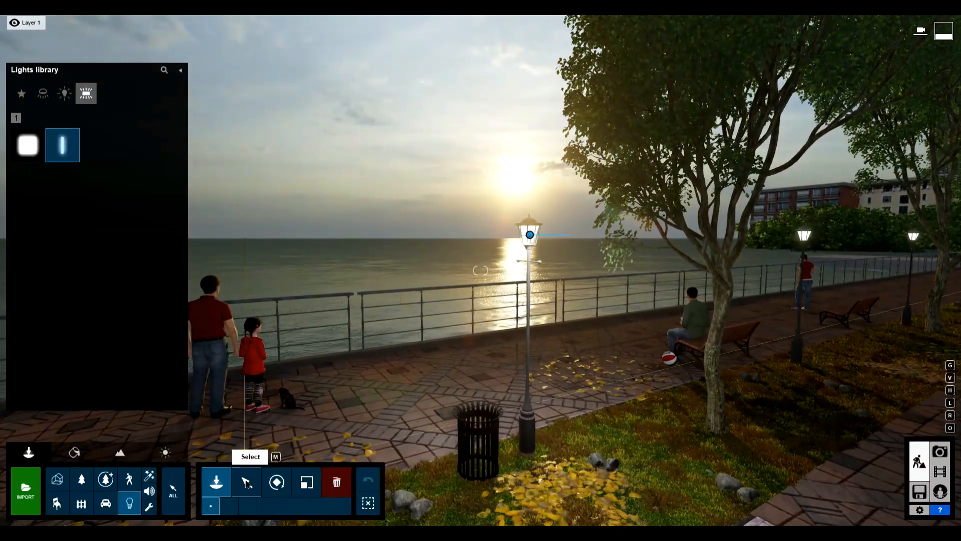
left_click(246, 483)
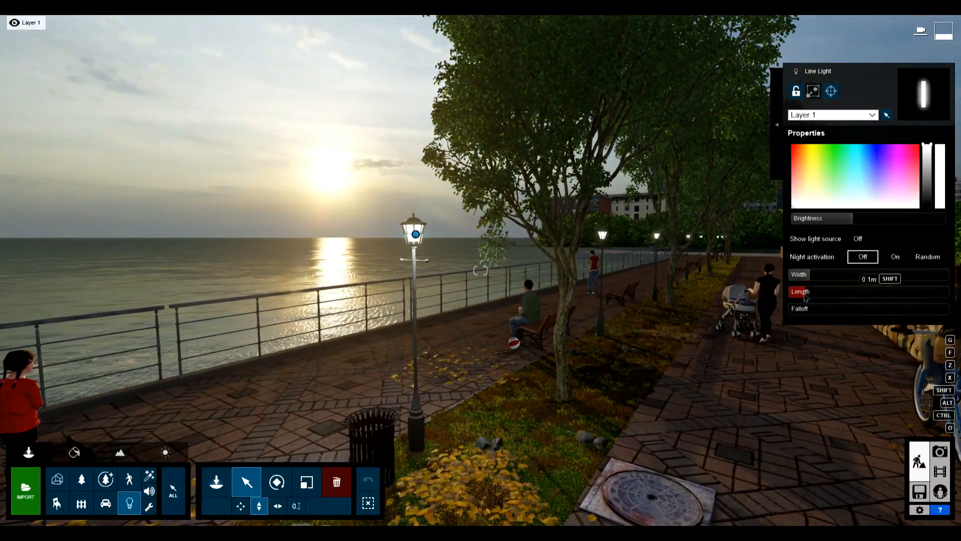
right_click_drag(701, 210, 419, 234)
key("w")
key("d")
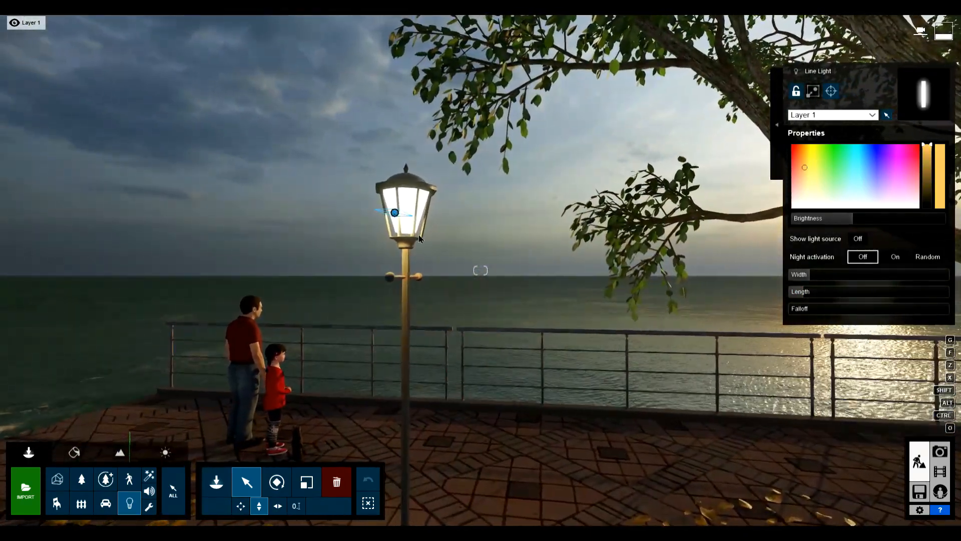
Place a white omni light beside the lantern of the nearest street lamp
left_click(126, 503)
left_click(64, 93)
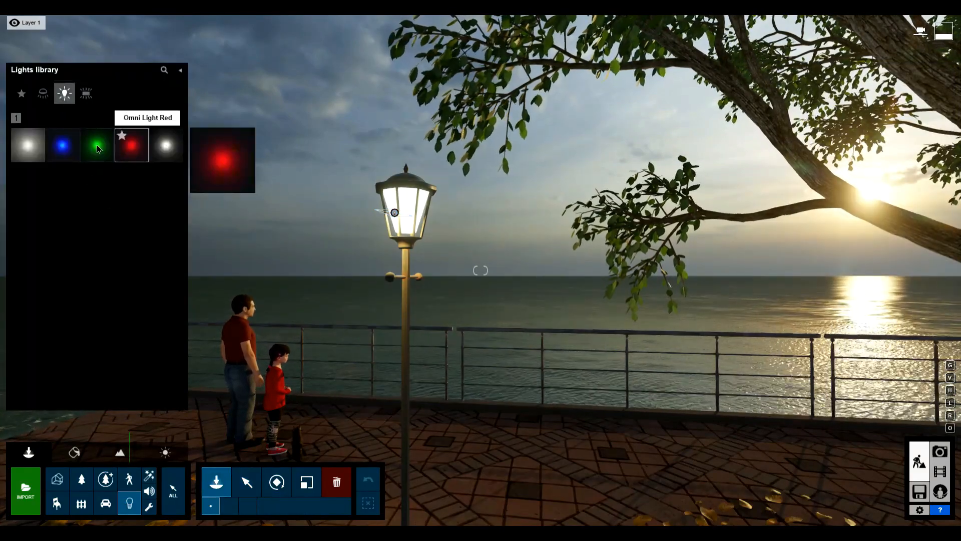
left_click(166, 145)
left_click(434, 187)
right_click_drag(448, 202, 501, 193)
key("a")
key("s")
key("d")
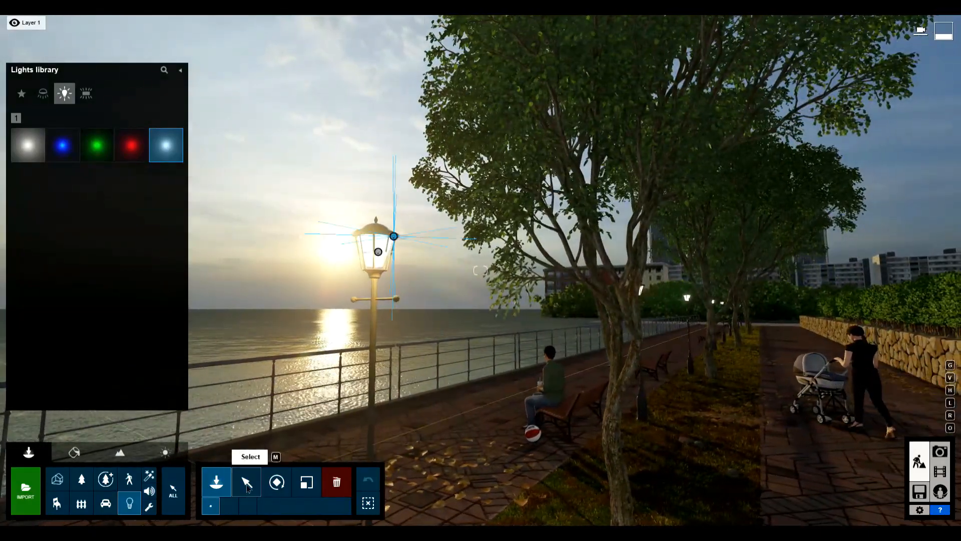
Colour the omni light yellow with a brightness of about 1941, and check the lamp from the first photo's view
left_click(246, 484)
left_click(810, 171)
left_click_drag(845, 219, 872, 221)
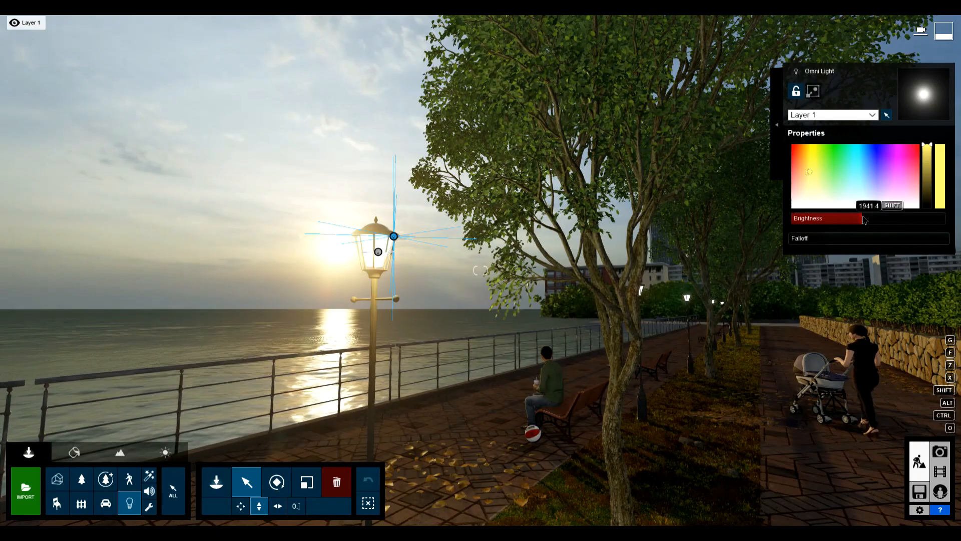
left_click(940, 451)
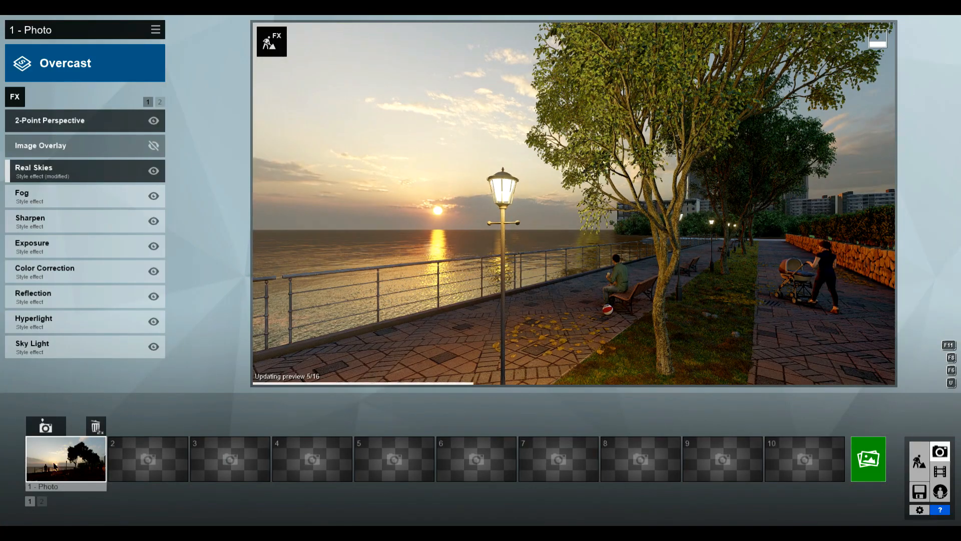
left_click(61, 464)
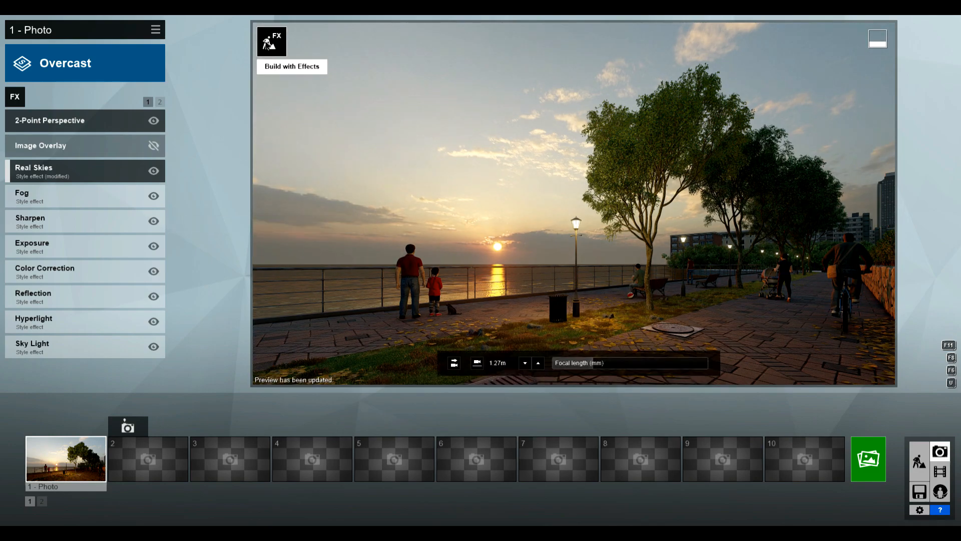
Build with effects from the first photo and rotate the nearest tree to a different orientation
left_click(271, 43)
left_click(110, 482)
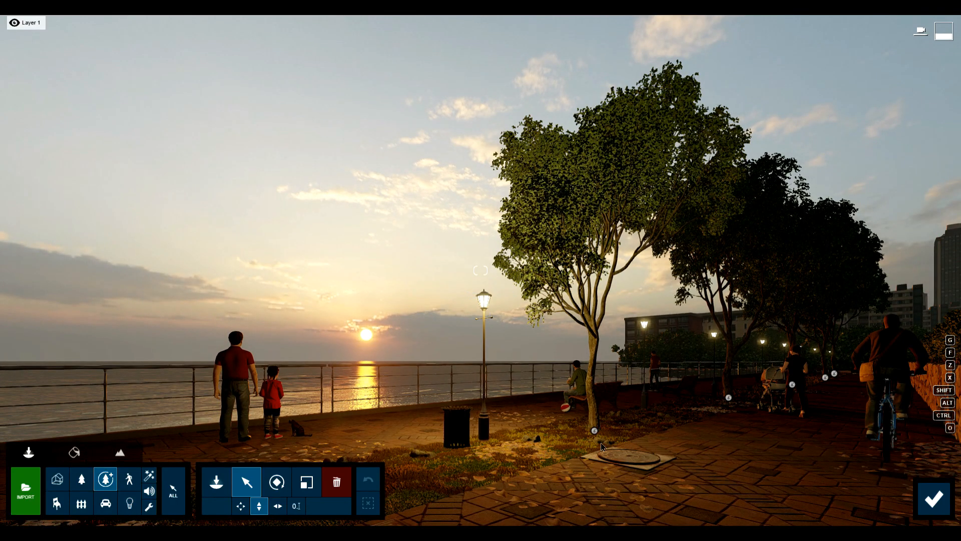
left_click(283, 487)
left_click_drag(594, 430, 548, 432)
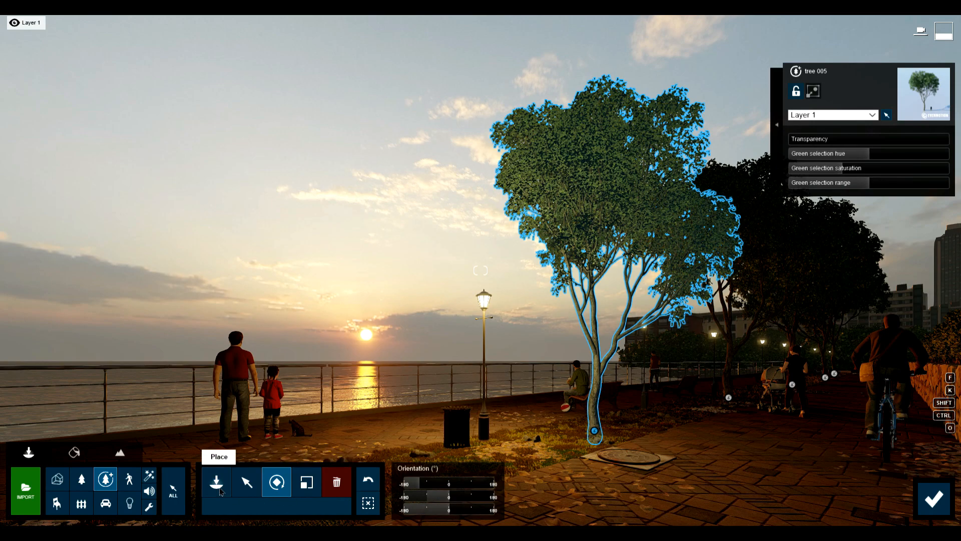
Reduce the omni light's brightness to about 582, and give the line light a yellower colour and a slight falloff
left_click(490, 297)
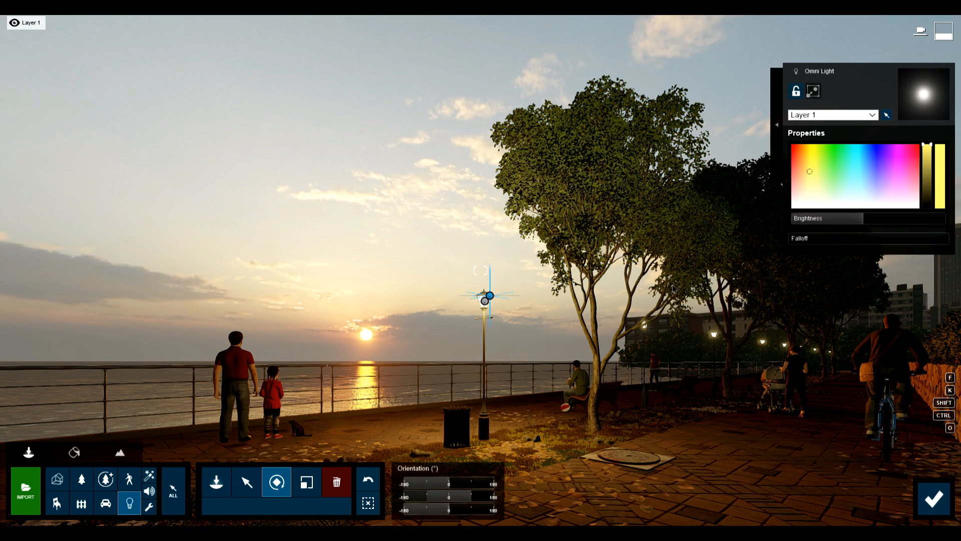
left_click_drag(821, 219, 850, 222)
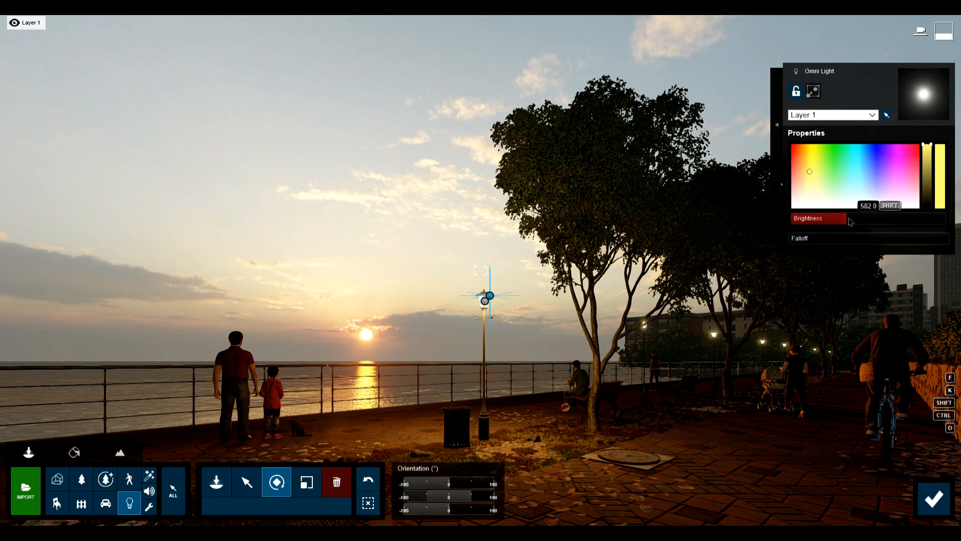
left_click_drag(801, 242, 856, 227)
left_click(484, 306)
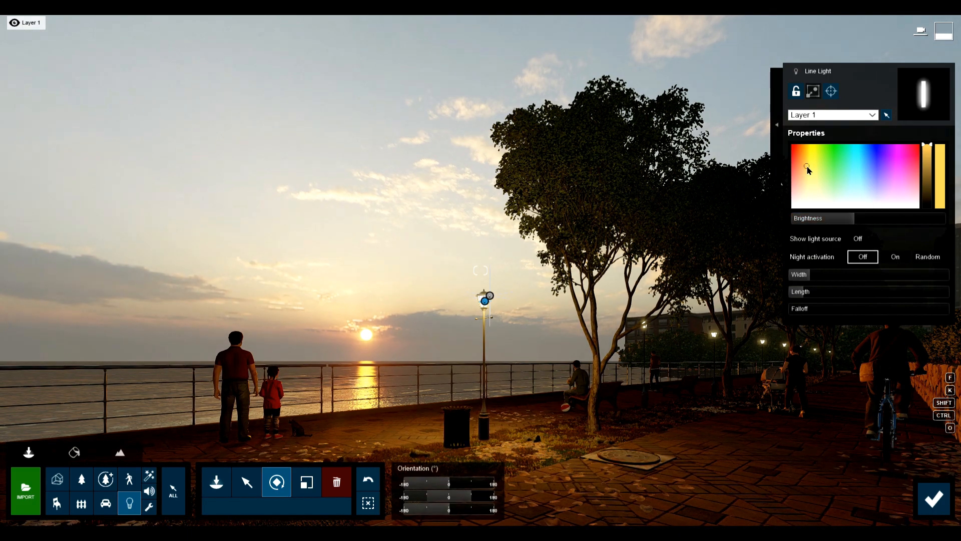
left_click_drag(811, 313, 797, 312)
Select the nearest lamp's omni and line lights together for moving as a pair
right_click_drag(455, 330, 511, 369)
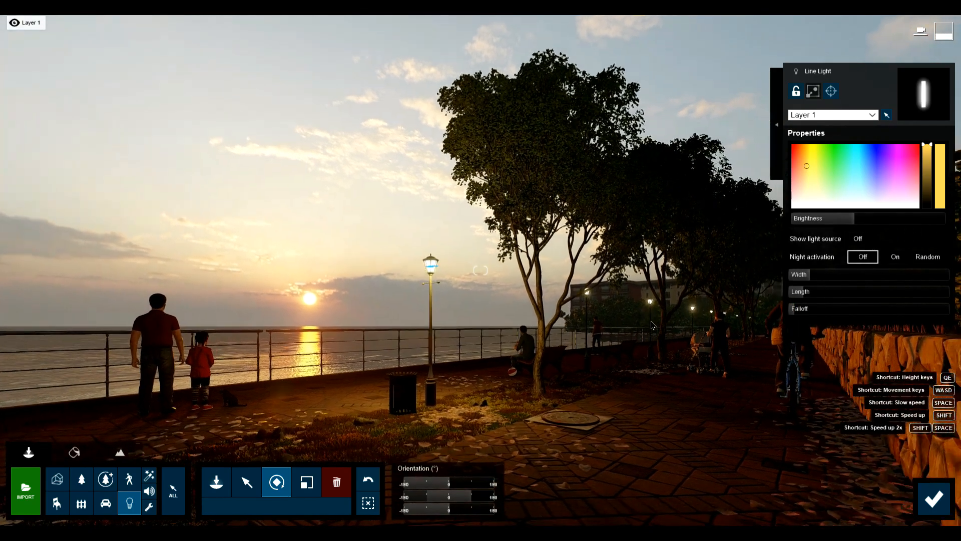
key("w")
key("d")
left_click_drag(337, 253, 390, 301)
left_click(247, 482)
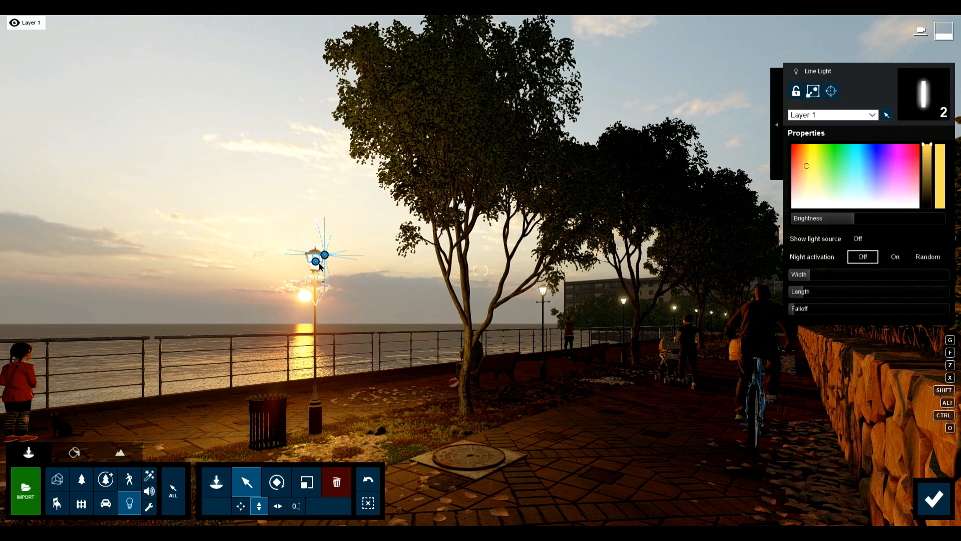
left_click_drag(316, 263, 322, 266)
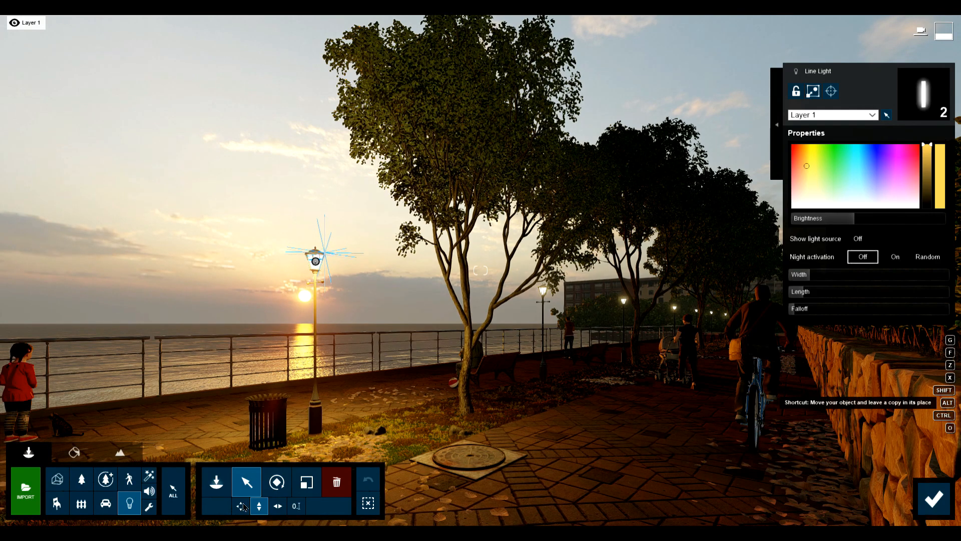
Copy the pair of lights onto the second street lamp along the promenade
left_click_drag(458, 298, 543, 292, "alt")
key("w")
right_click_drag(544, 292, 474, 342)
key("w")
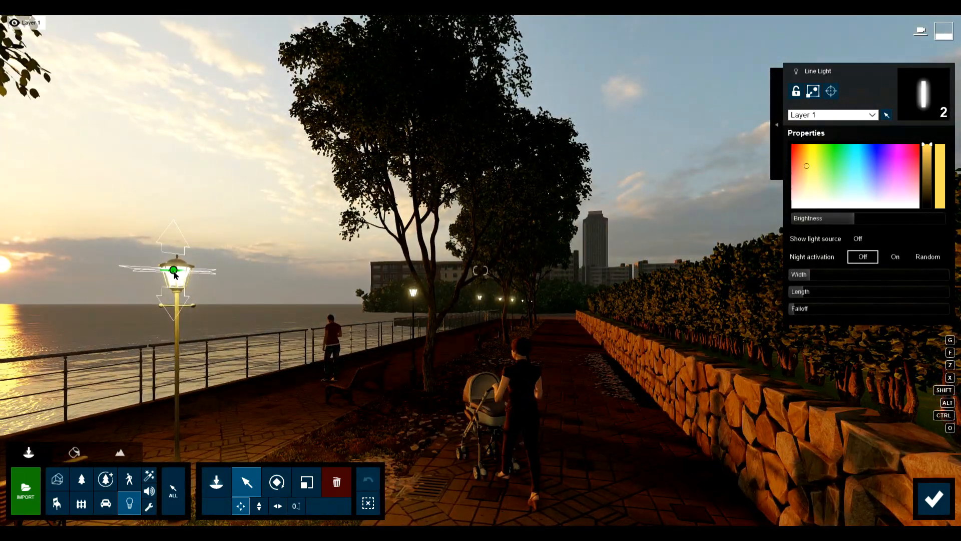
Copy the omni and line light pair onto the next street lamp along the promenade
left_click_drag(399, 290, 414, 293, "alt")
key("w")
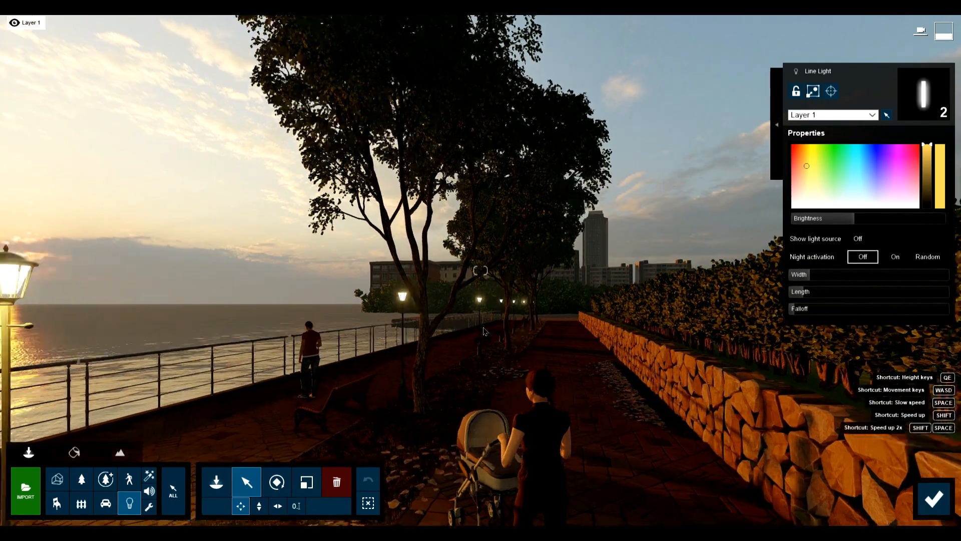
right_click_drag(413, 293, 259, 315)
key("d")
right_click_drag(481, 271, 210, 263)
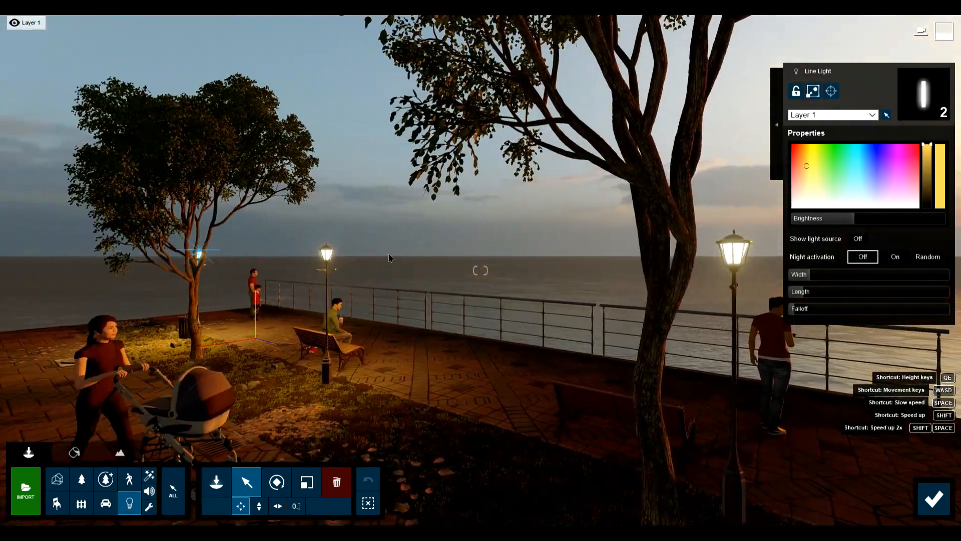
left_click(326, 253)
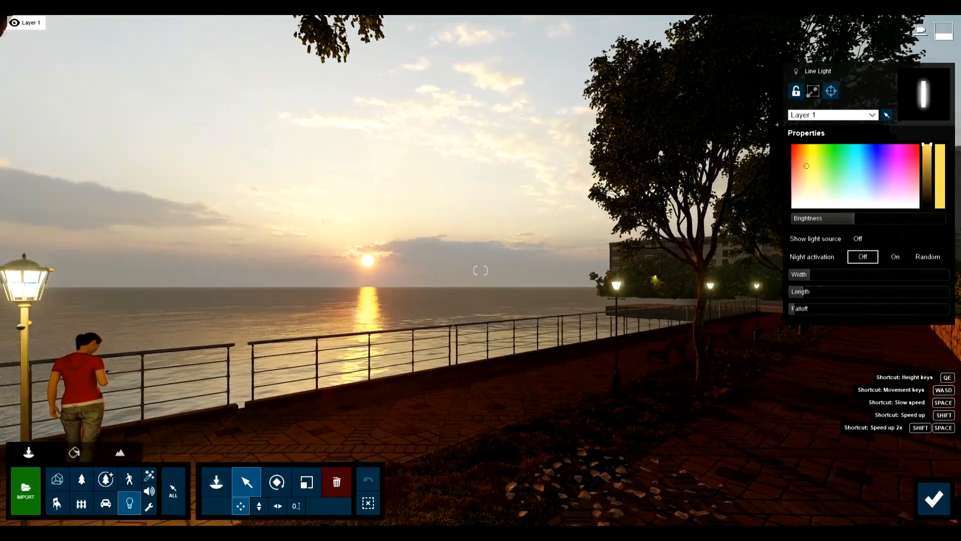
Copy the warm lights onto the remaining street lamps farther along the railing
left_click_drag(65, 284, 486, 296)
left_click_drag(633, 291, 637, 296)
right_click_drag(637, 297, 509, 367)
key("w")
key("w")
key("d")
left_click_drag(467, 299, 531, 296)
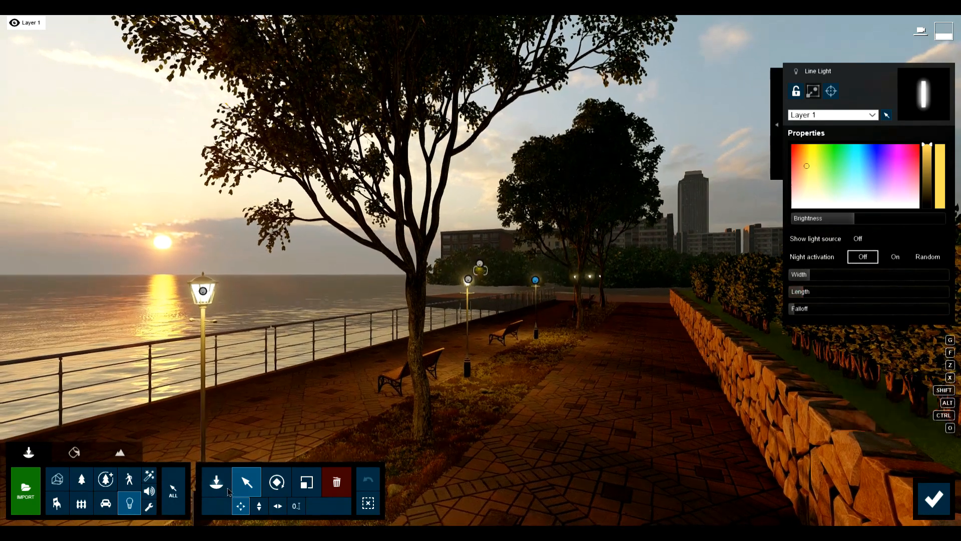
Return to the first photo's view and slightly raise the Color Correction temperature, vibrance, contrast and low limit
left_click(939, 500)
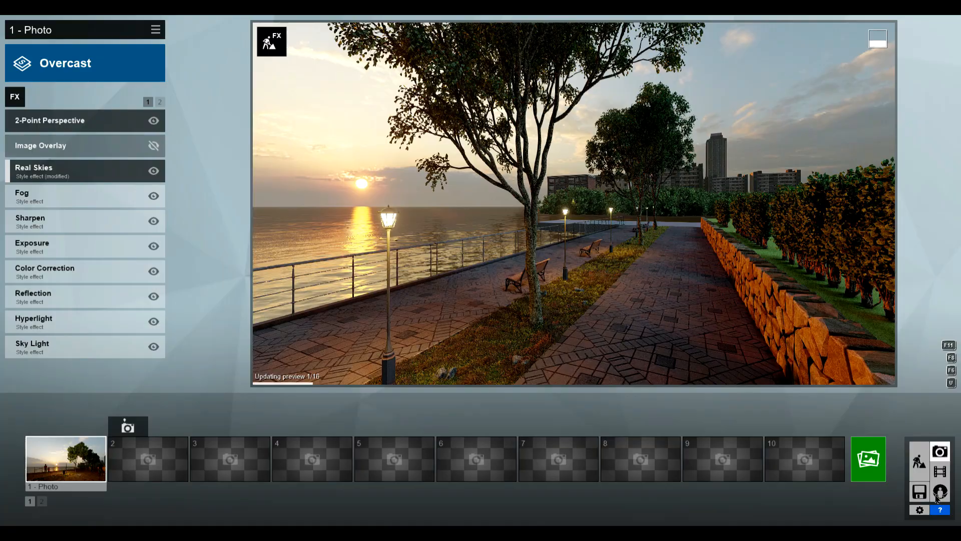
left_click(92, 457)
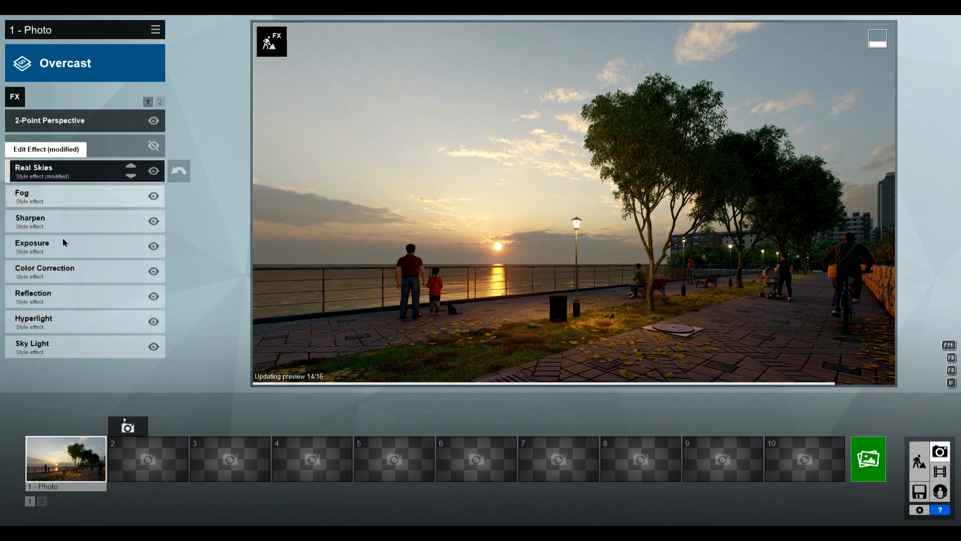
left_click(54, 276)
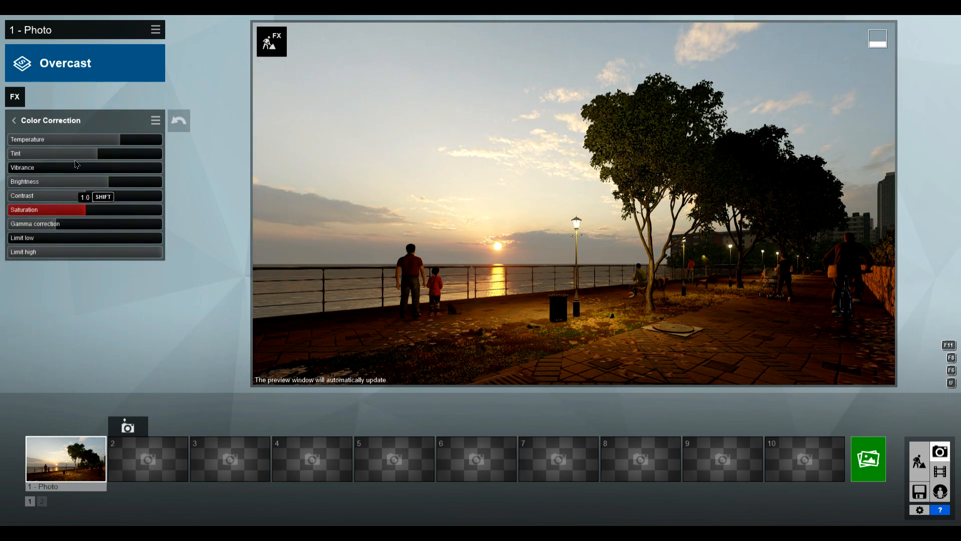
left_click(134, 145)
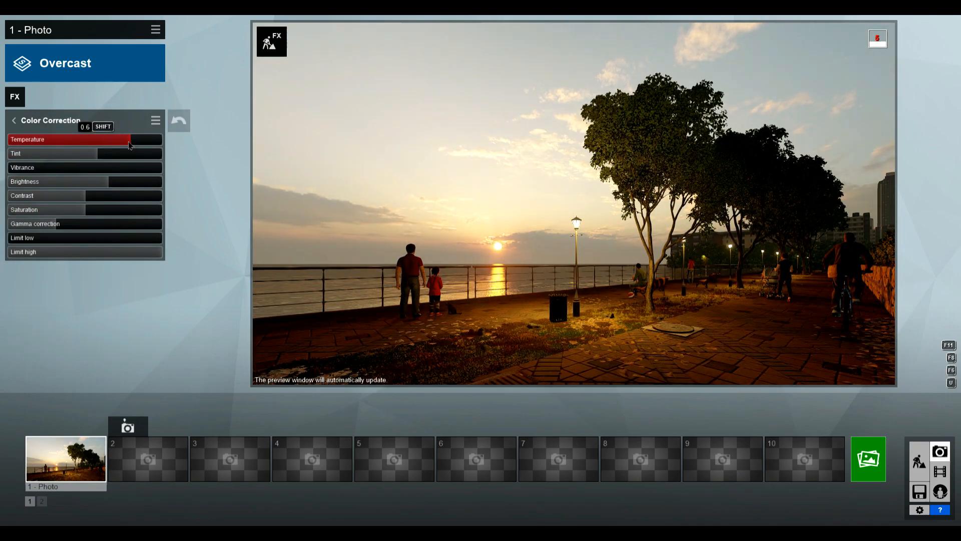
left_click(33, 170)
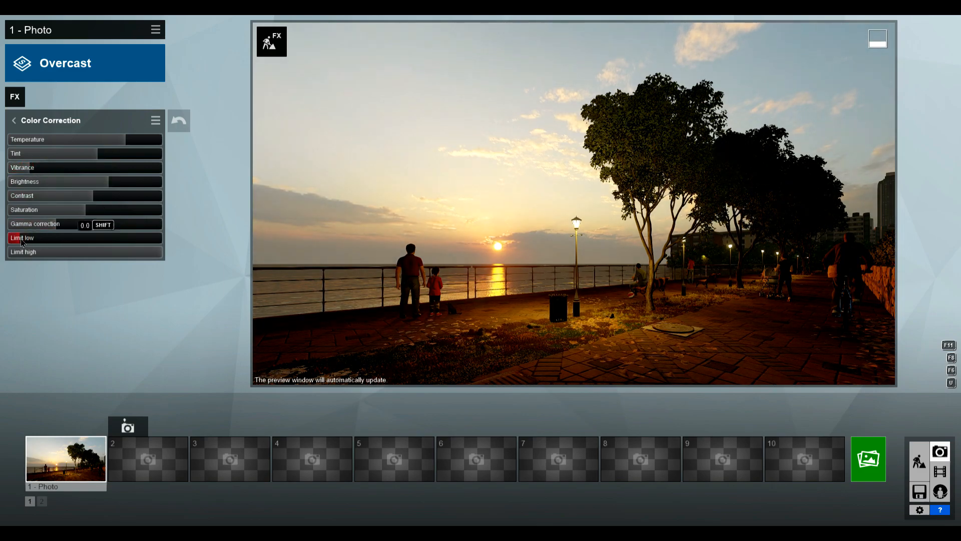
Give the photo's Fog effect a pale yellow colour with a low colour brightness
left_click(14, 96)
left_click(20, 180)
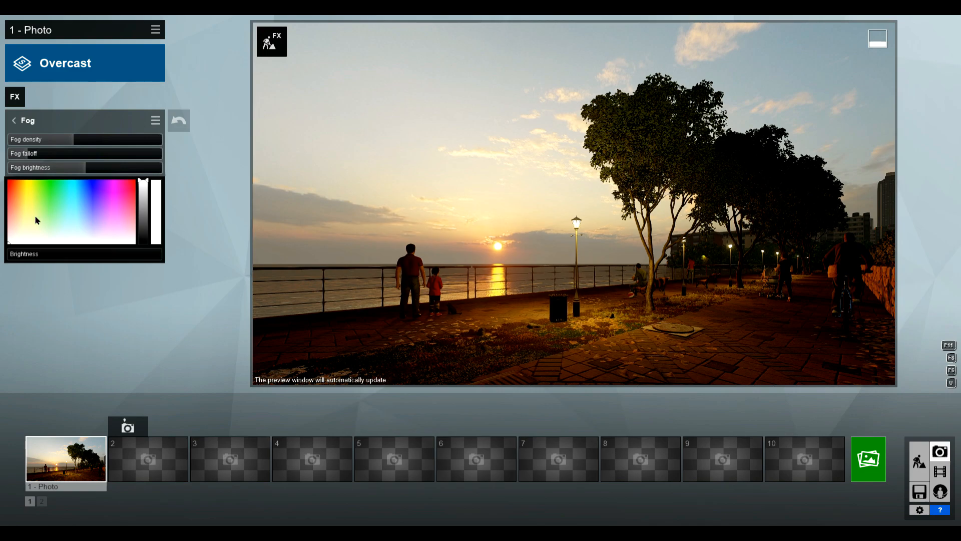
left_click_drag(53, 254, 21, 254)
left_click(23, 254)
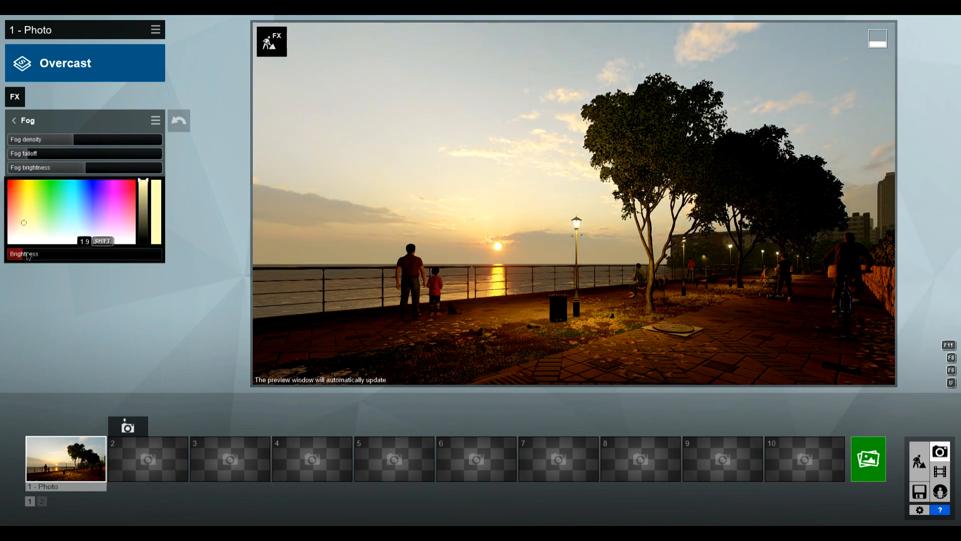
Raise the fog falloff to about a quarter and the fog density to about half of their ranges
left_click(61, 154)
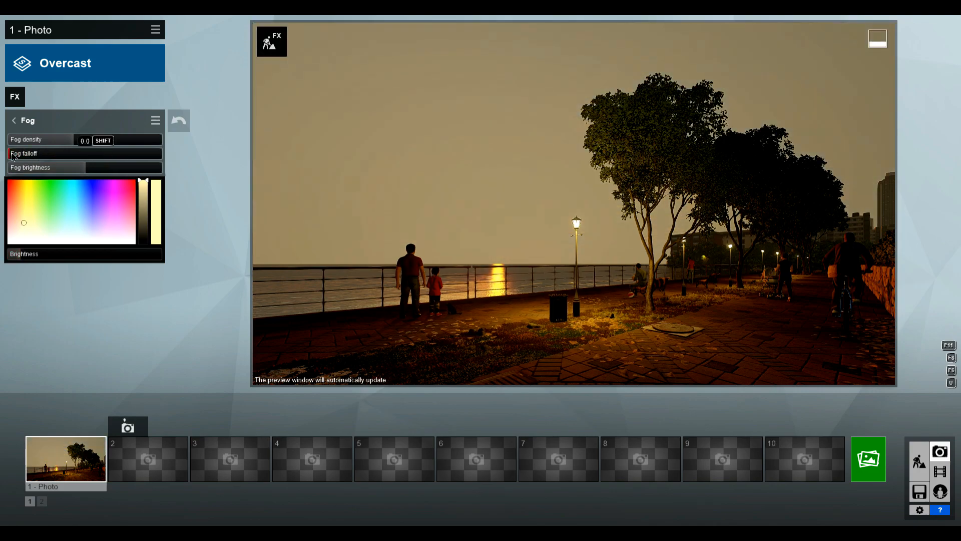
left_click_drag(52, 157, 48, 156)
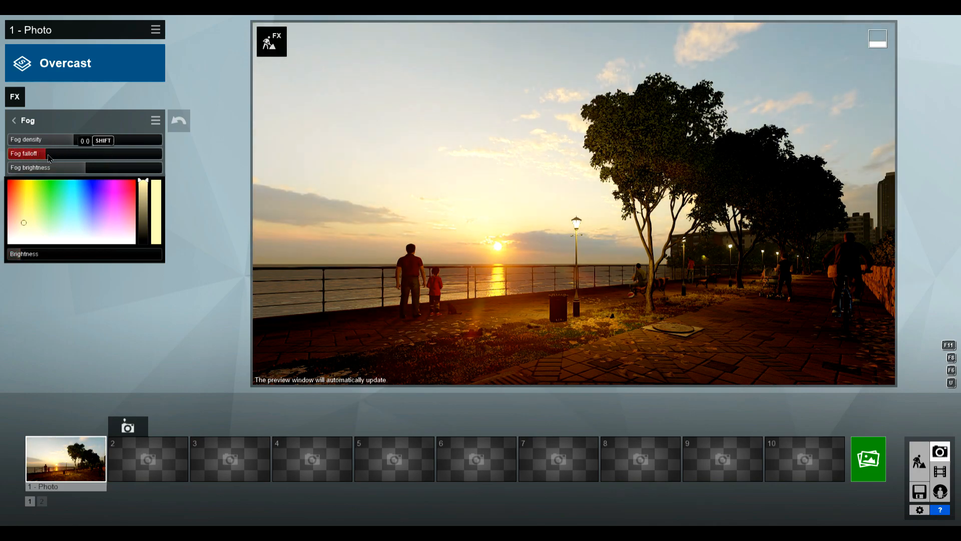
left_click(93, 143)
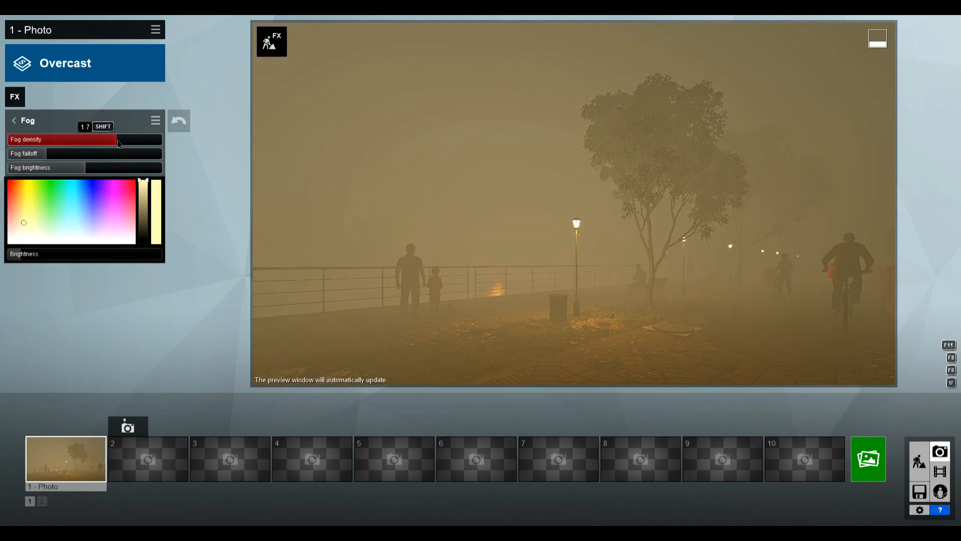
left_click_drag(93, 145, 85, 145)
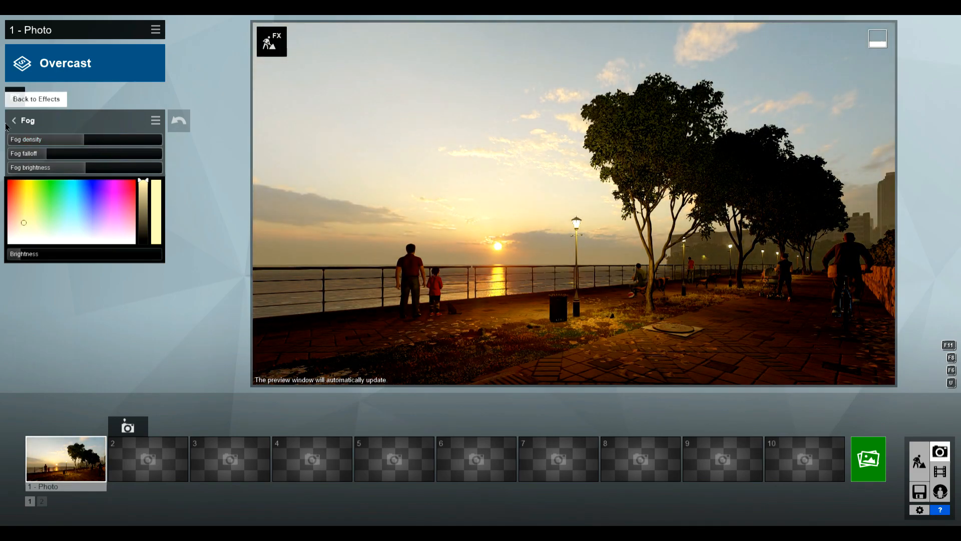
Raise the photo's Exposure slightly to about 0.6
left_click(15, 97)
left_click(635, 161)
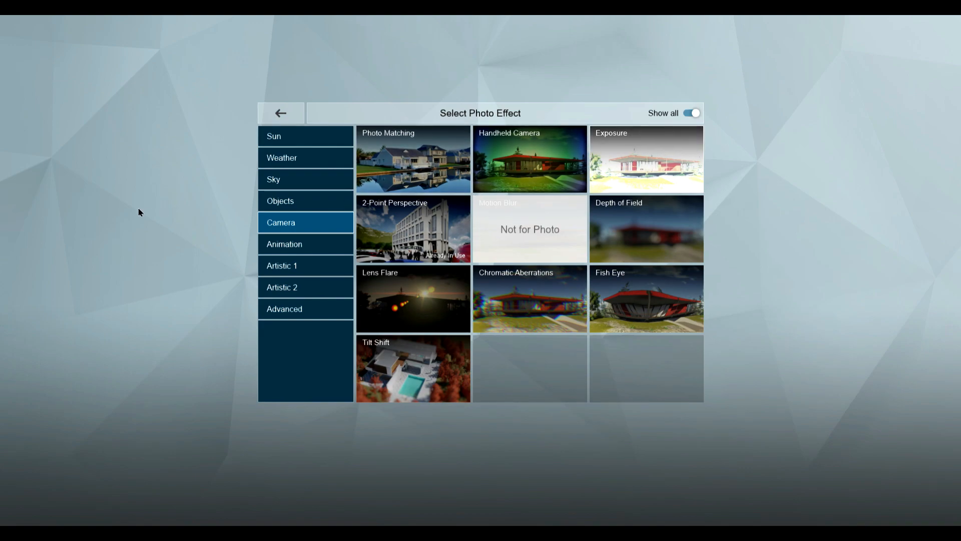
left_click_drag(93, 145, 100, 144)
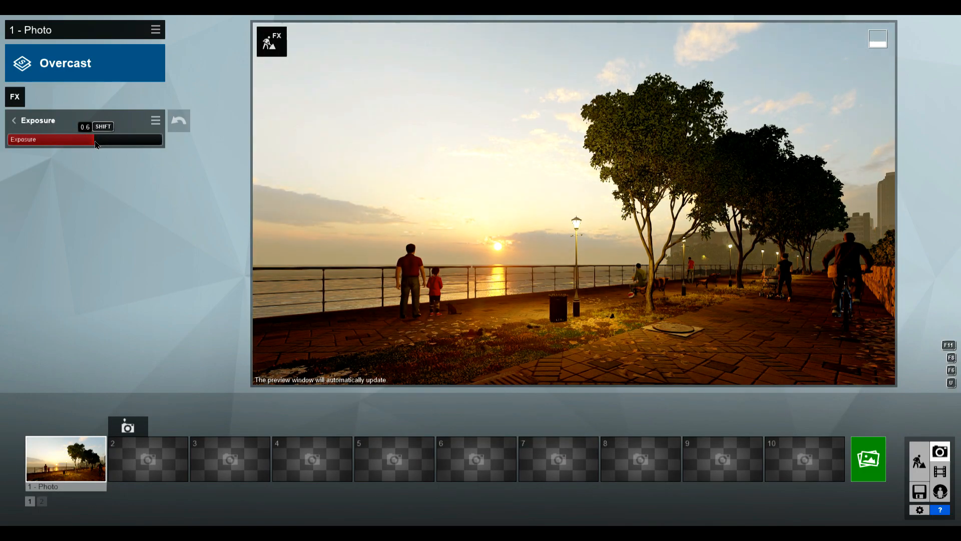
Add the Lens Flare effect to the photo and set its streak intensity to maximum
left_click(27, 105)
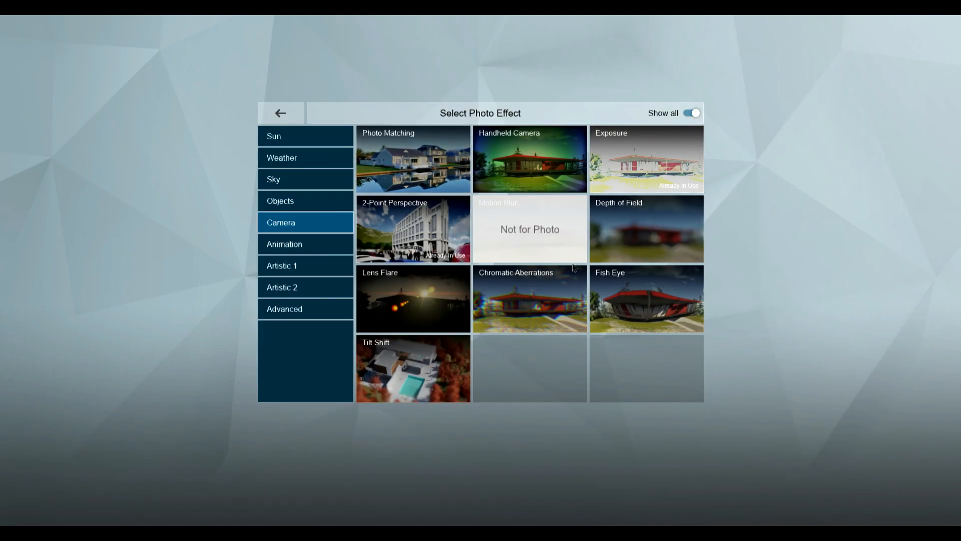
left_click(408, 306)
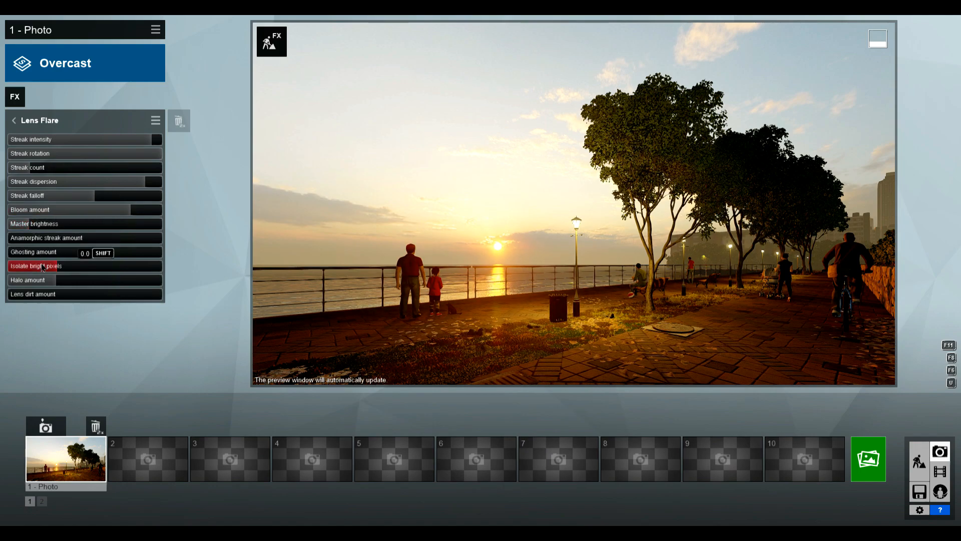
left_click(71, 140)
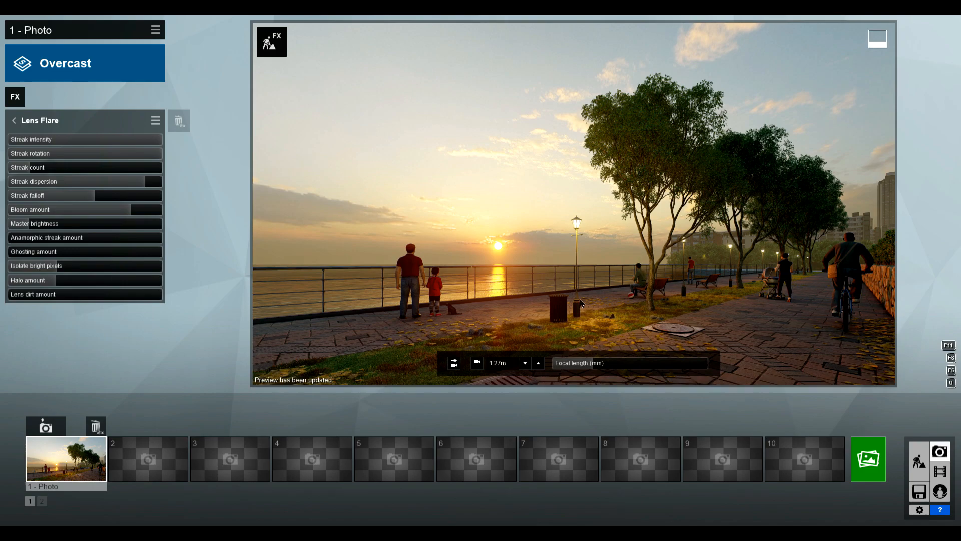
left_click(14, 120)
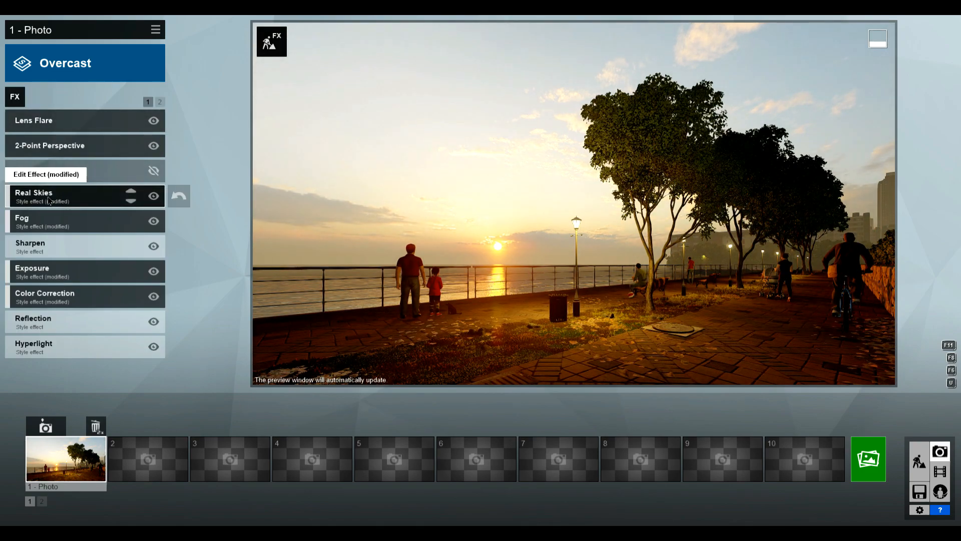
Add the Global Illumination effect and set its sun amount to about 24
left_click(51, 296)
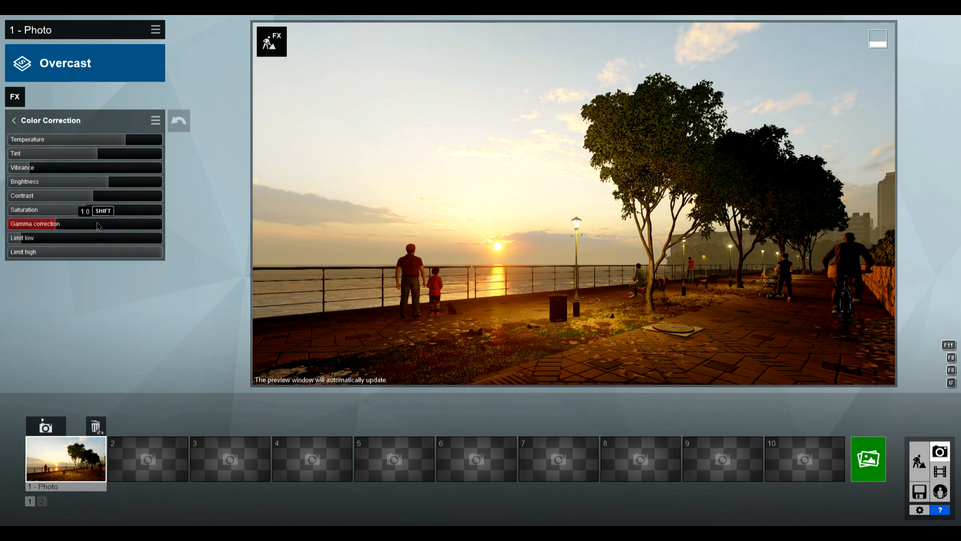
left_click(16, 120)
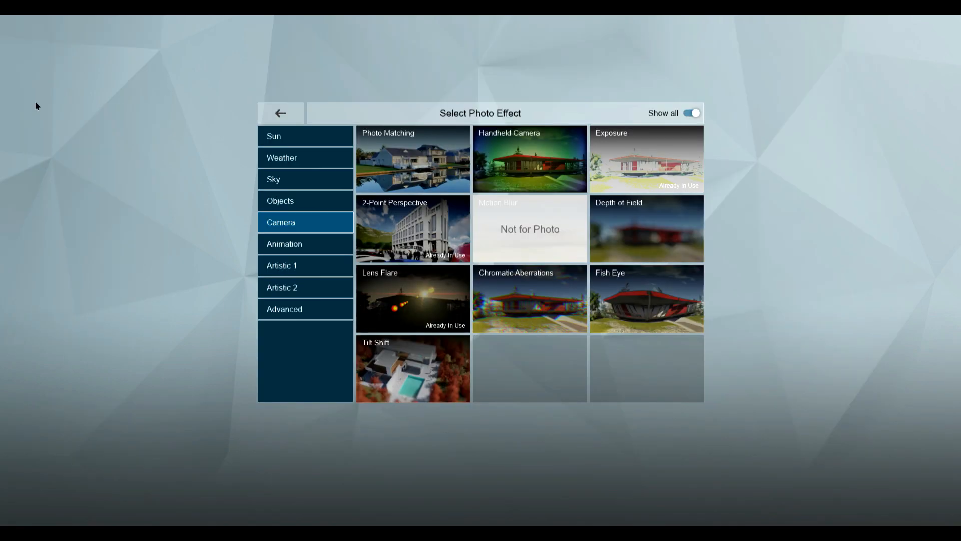
left_click(330, 312)
left_click(522, 300)
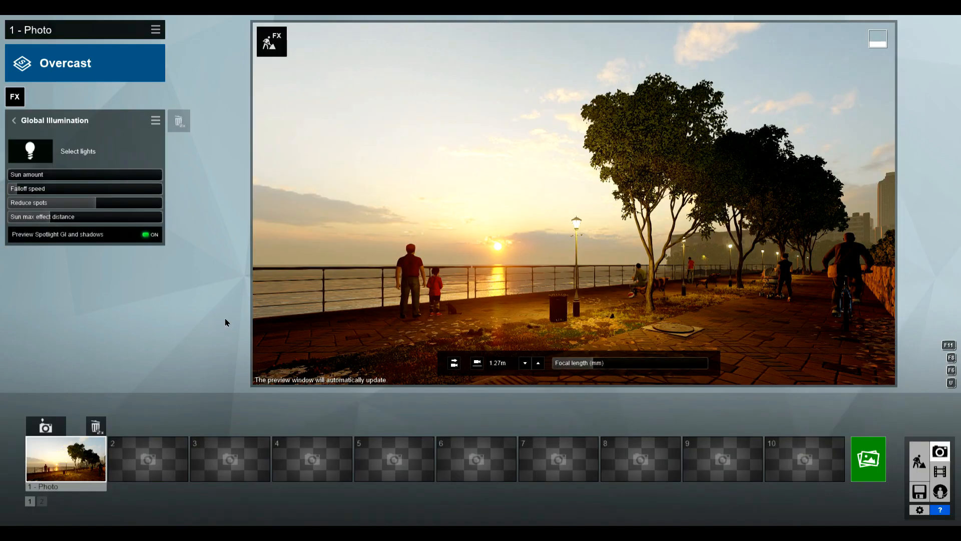
left_click_drag(12, 175, 36, 179)
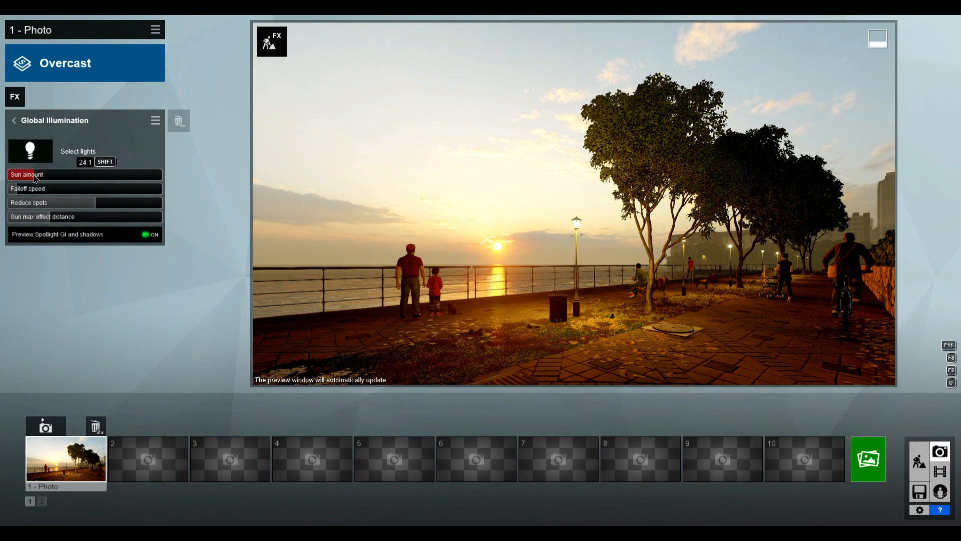
Check the Hyperlight effect's amount and preview setting
left_click(15, 124)
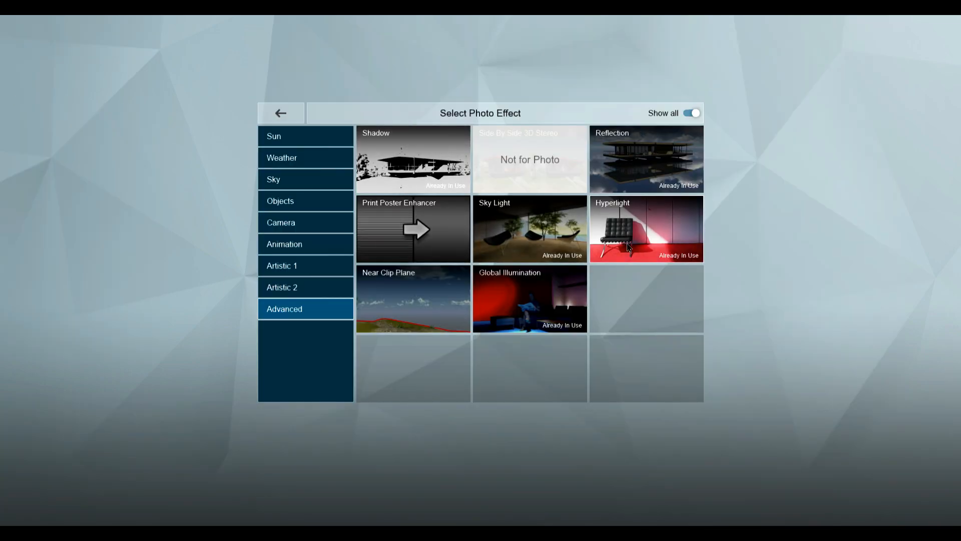
left_click(631, 239)
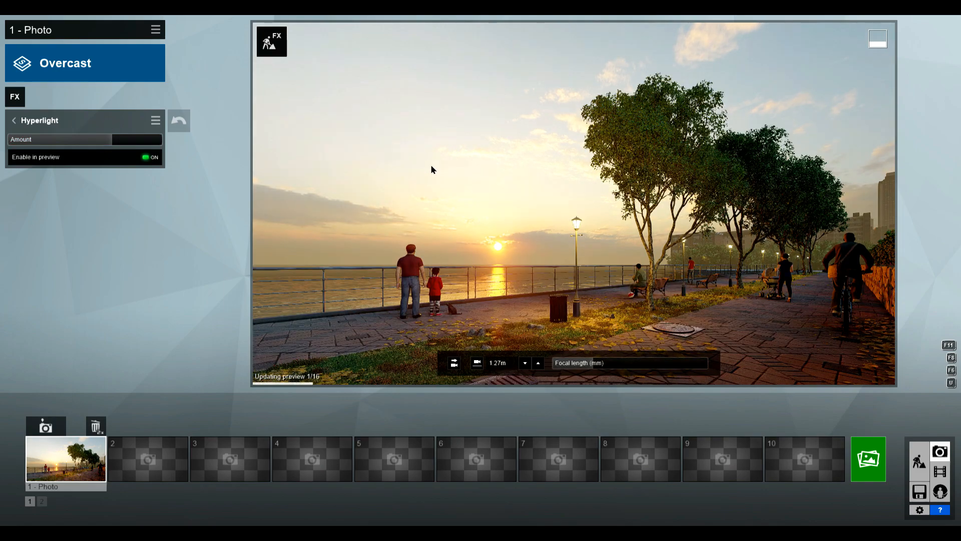
left_click(18, 101)
Add the Precipitation effect with minimal particle quantity and size, a slightly lower phase, slightly more plant and tree blocking, and little extra fog
left_click(18, 100)
left_click(300, 159)
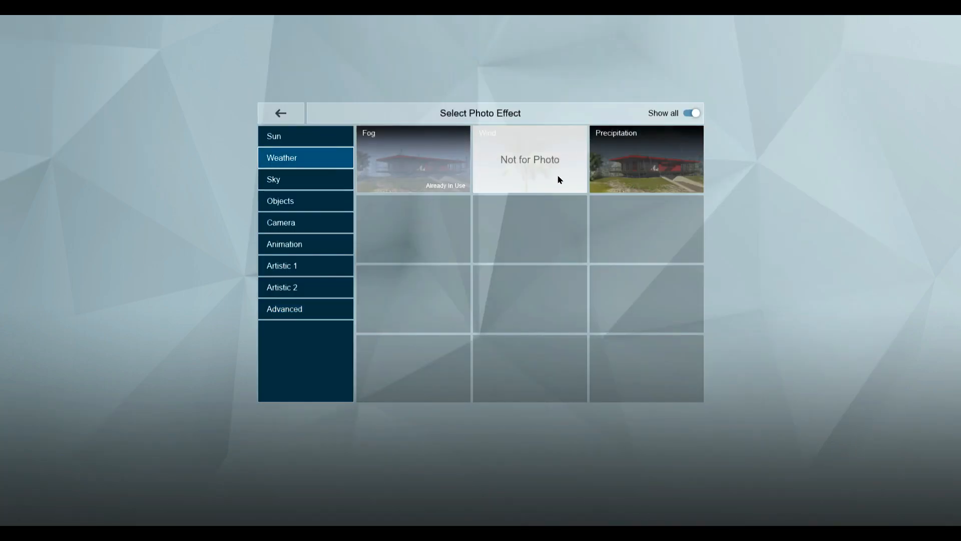
left_click(624, 157)
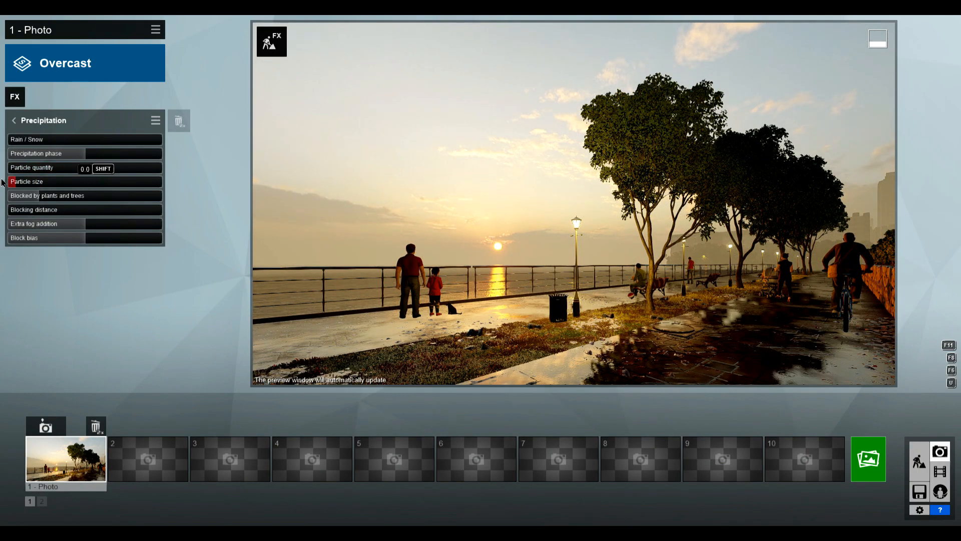
mouse_move(68, 160)
left_mouse_down()
mouse_move(120, 163)
mouse_move(82, 162)
left_mouse_up()
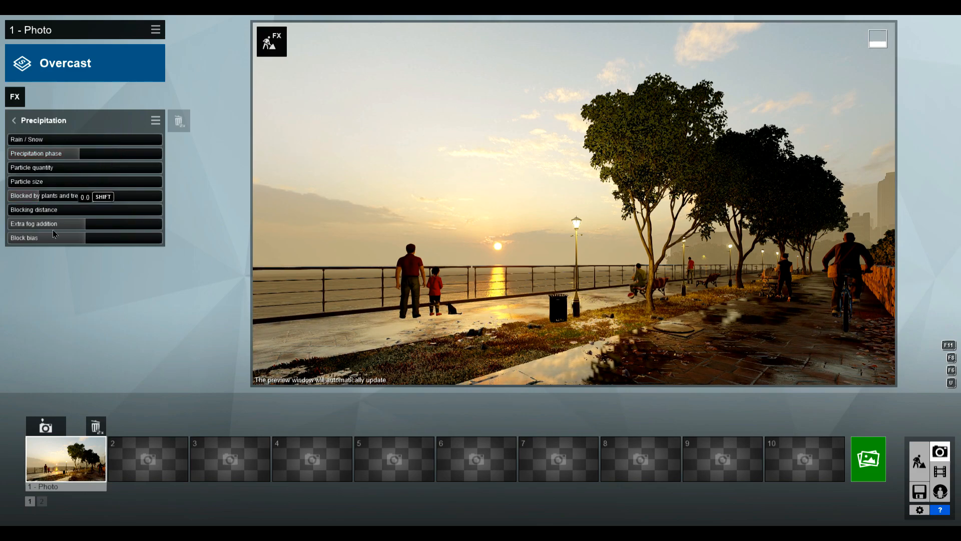
left_click_drag(39, 199, 9, 228)
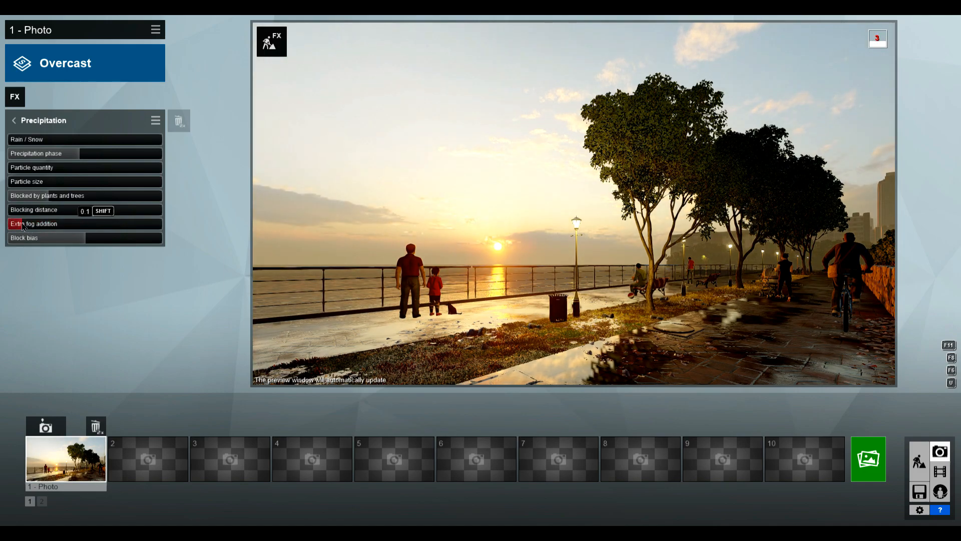
left_click(14, 127)
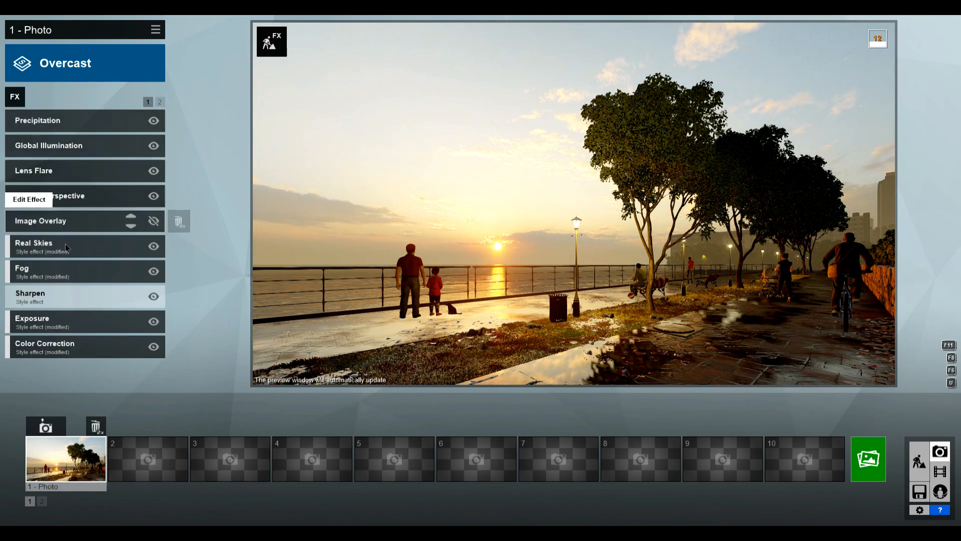
Set the Reflection effect's preview quality to High
left_click(160, 101)
left_click(42, 124)
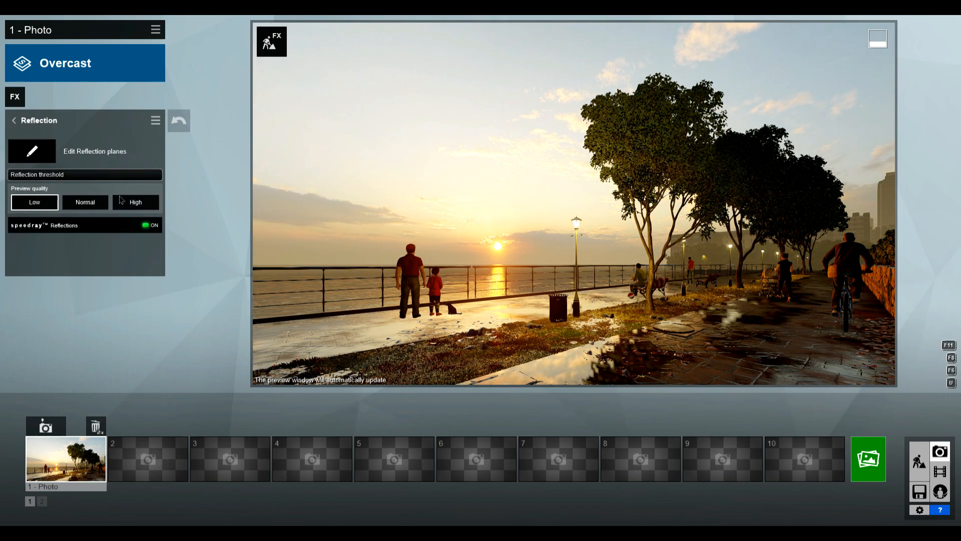
left_click(141, 205)
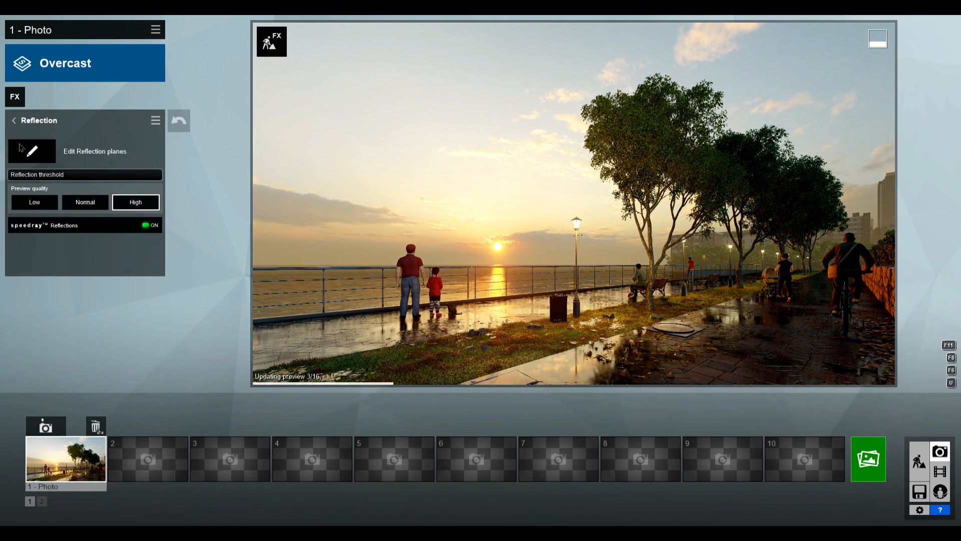
Add two reflection planes to the Reflection effect, one on the seaside paving and one on the brick walkway
left_click(30, 150)
left_click(21, 503)
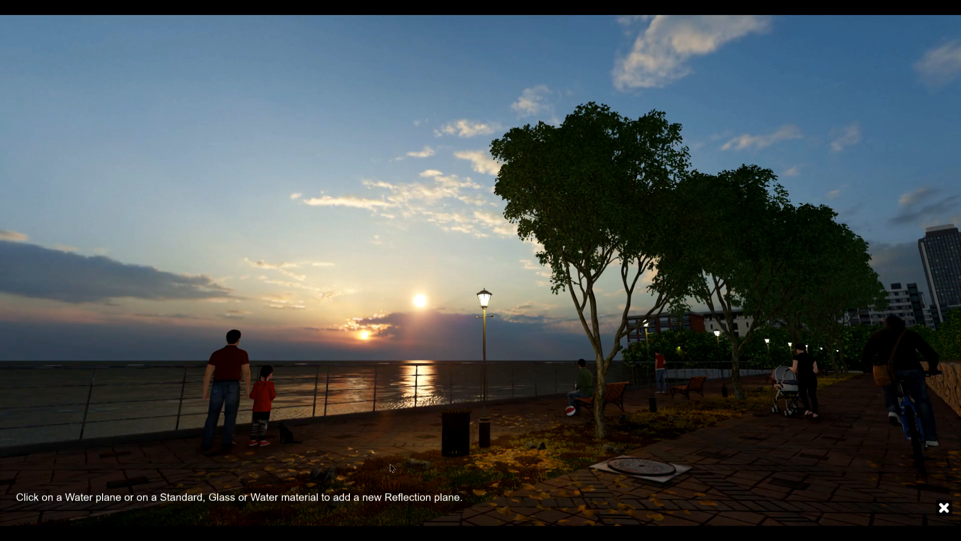
left_click(373, 451)
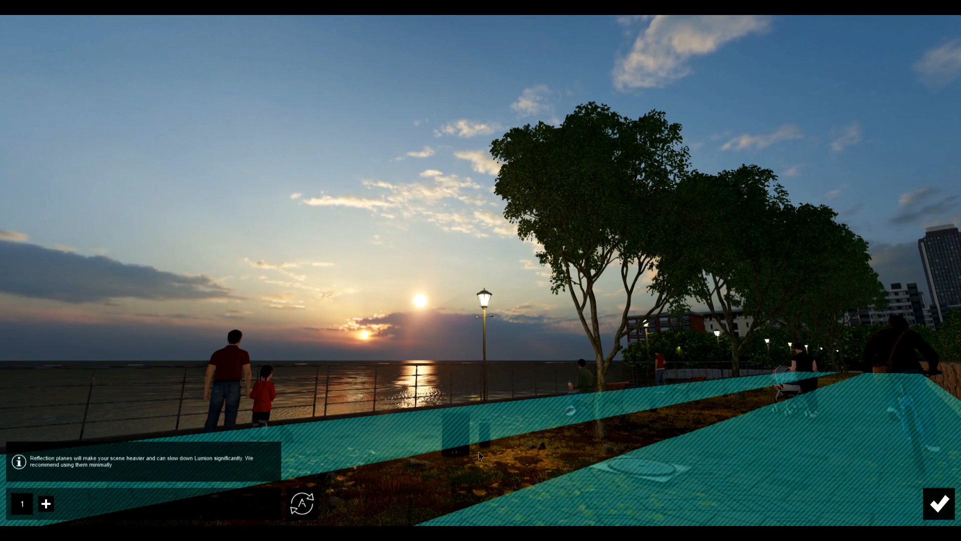
left_click(46, 503)
left_click(662, 479)
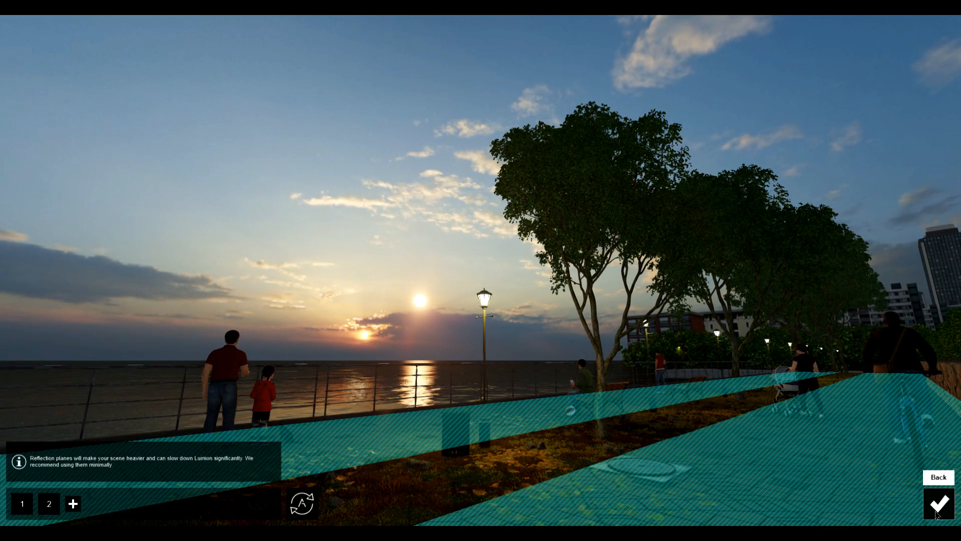
left_click(941, 501)
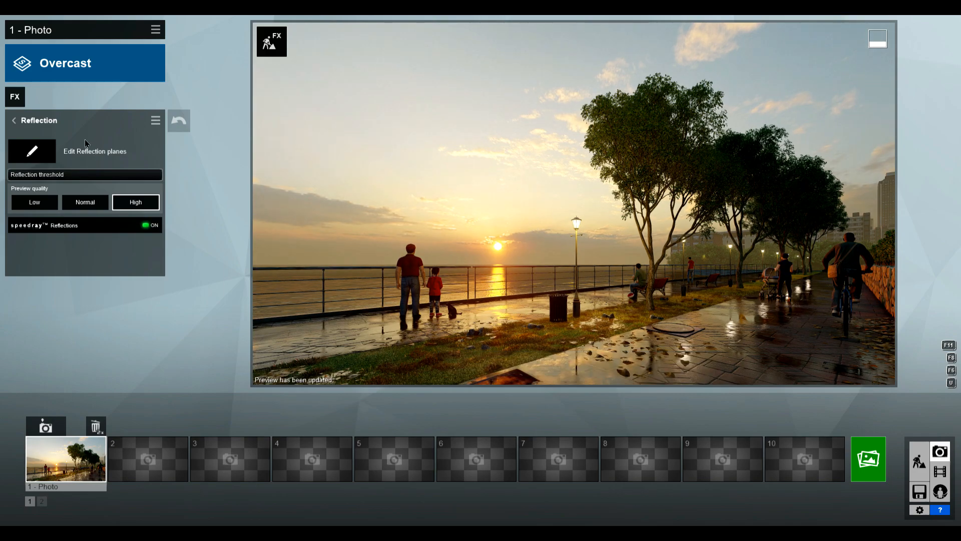
left_click(14, 121)
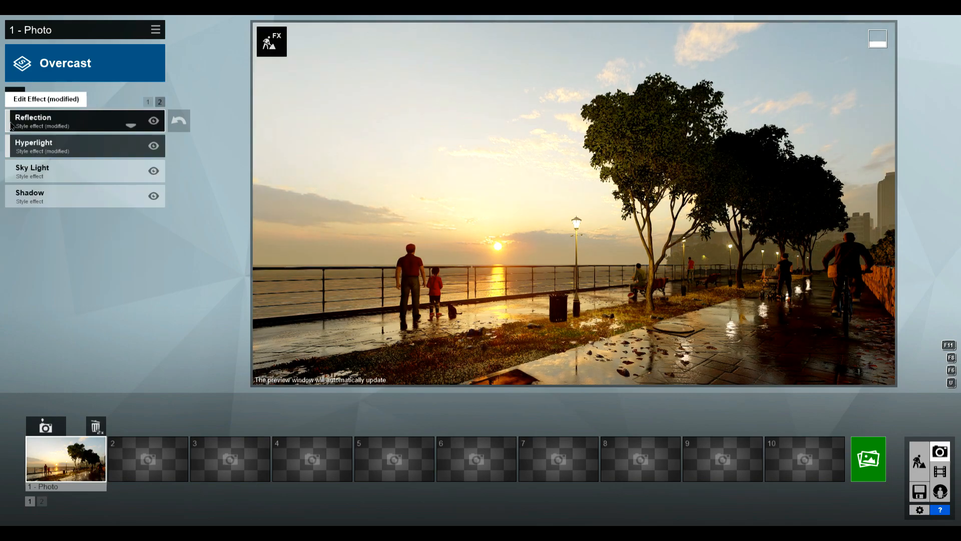
Enable the Image Overlay spiral guide and shift the camera to align the sunset composition with it
left_click(147, 101)
left_click(154, 221)
right_click_drag(382, 218, 387, 223)
middle_click_drag(390, 224, 400, 224)
right_click_drag(400, 223, 403, 216)
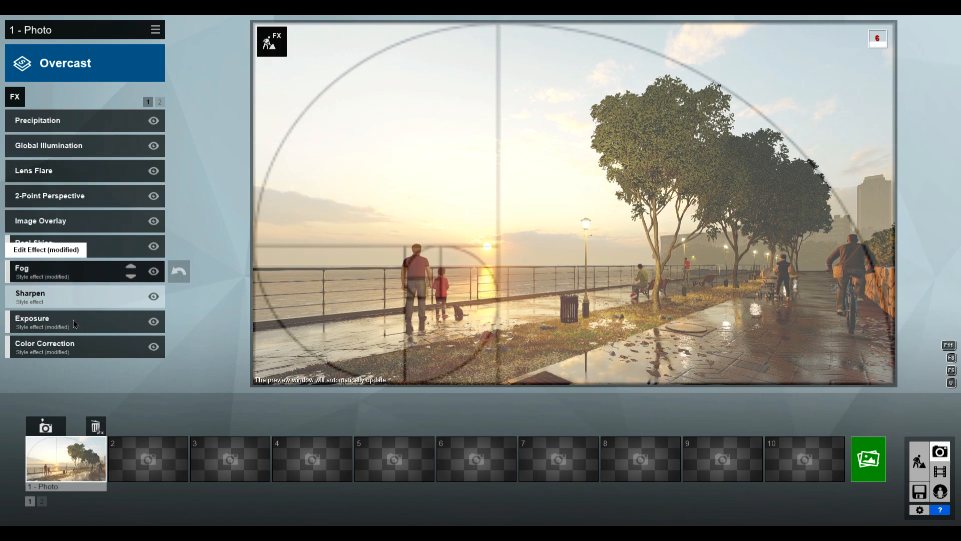
Turn the Real Skies heading slightly, then reframe the camera with the sun on the guide's vertical line and store the view
left_click(65, 250)
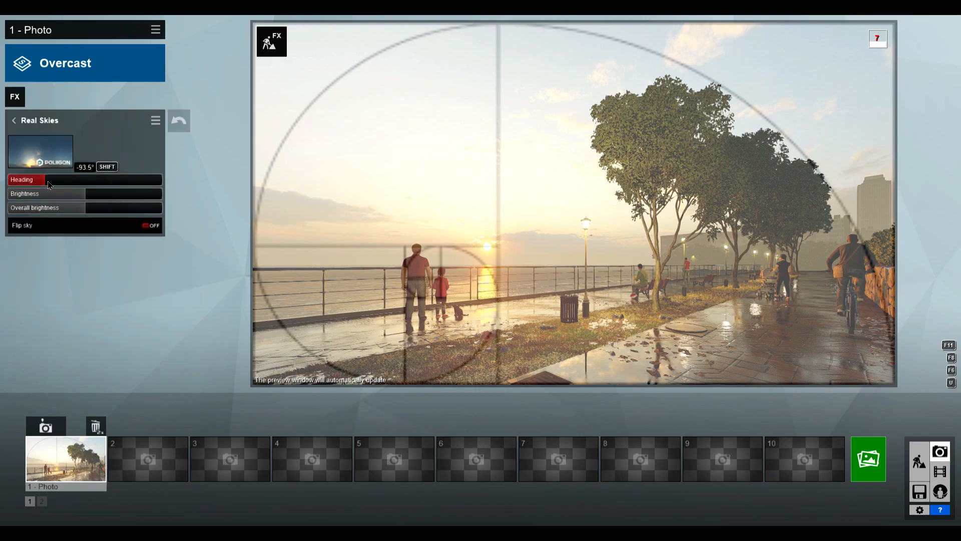
left_click_drag(50, 183, 533, 194, "shift")
right_click_drag(533, 199, 563, 202)
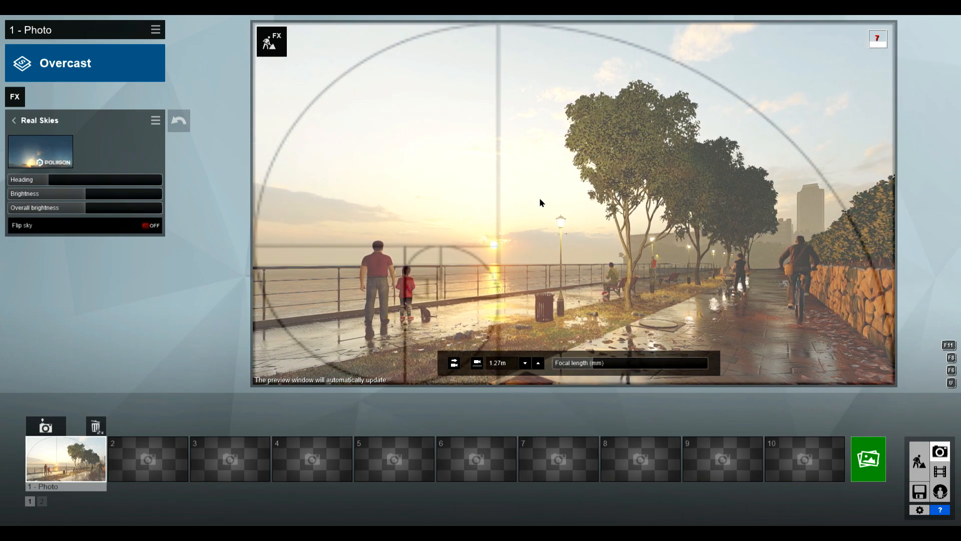
key("a")
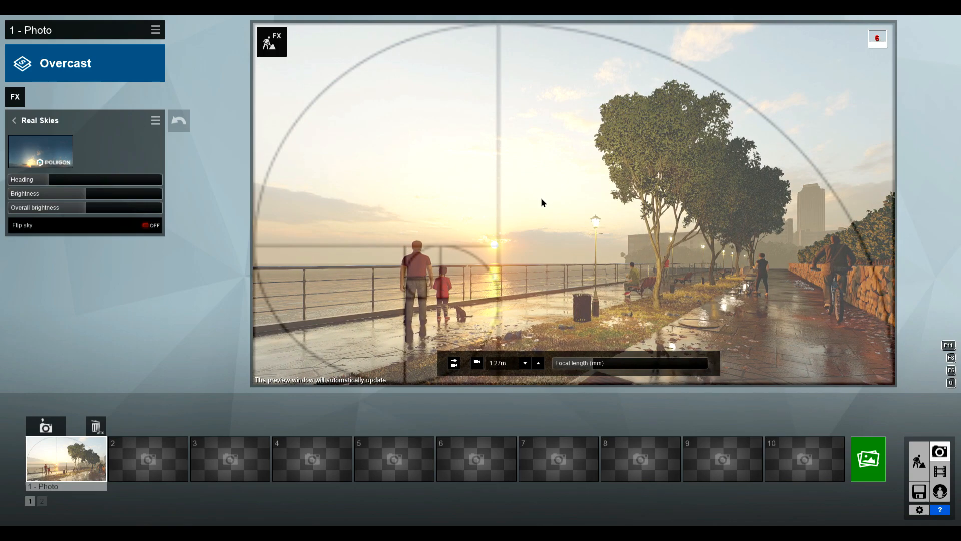
right_click_drag(541, 197, 535, 199)
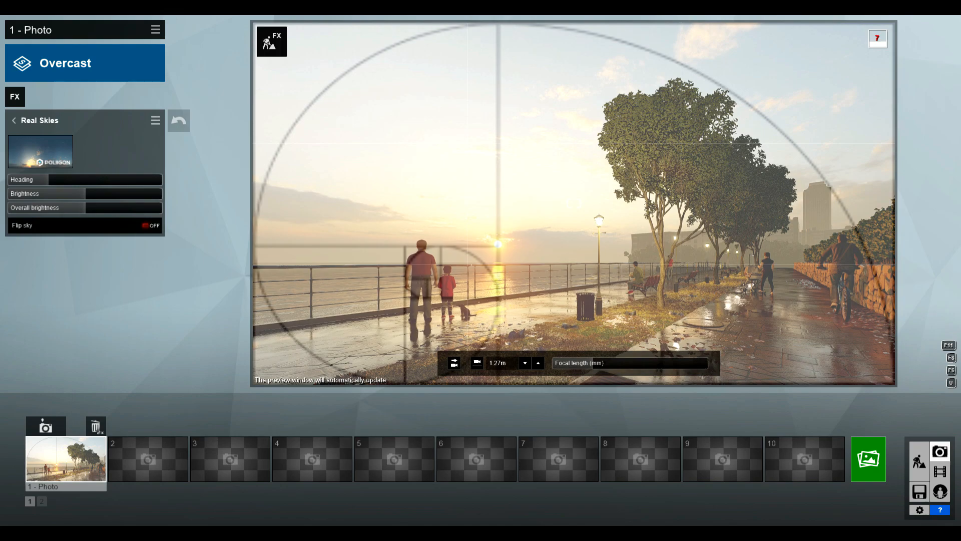
right_click_drag(499, 240, 501, 238)
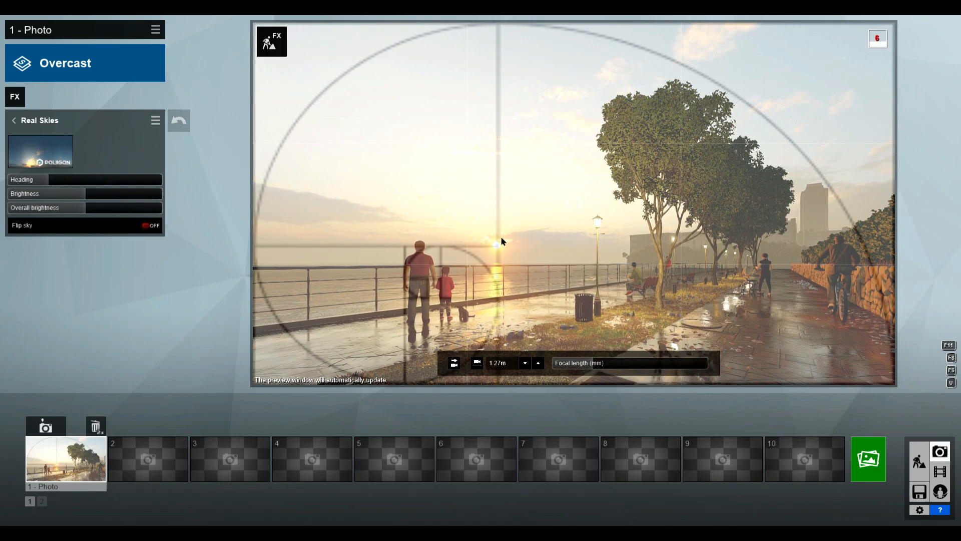
left_click(45, 427)
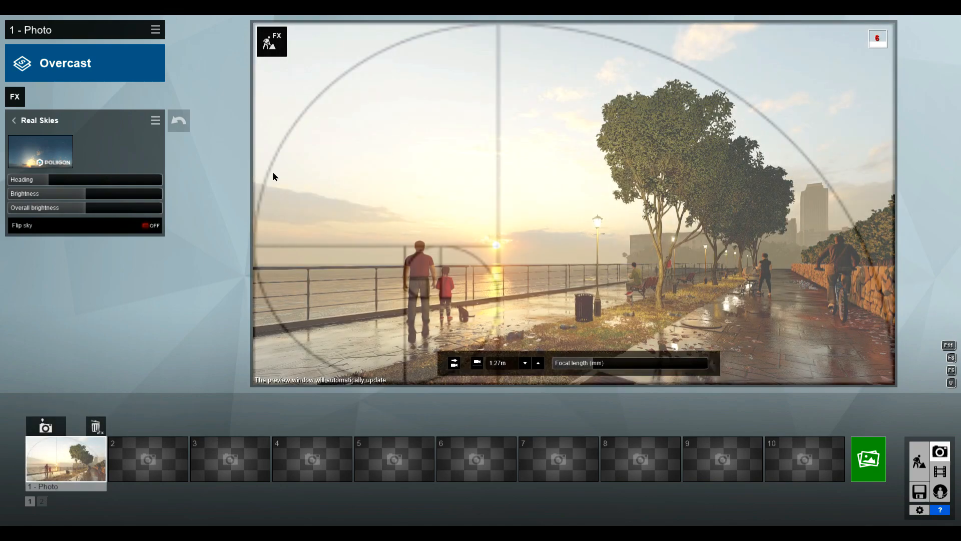
Open the scene for editing and enlarge the second tree along the grass strip
left_click(269, 45)
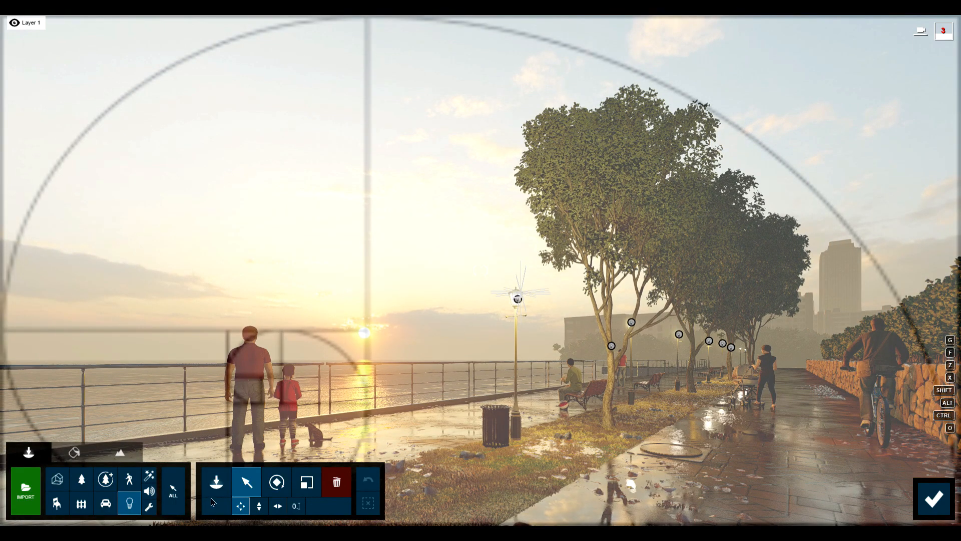
left_click(108, 481)
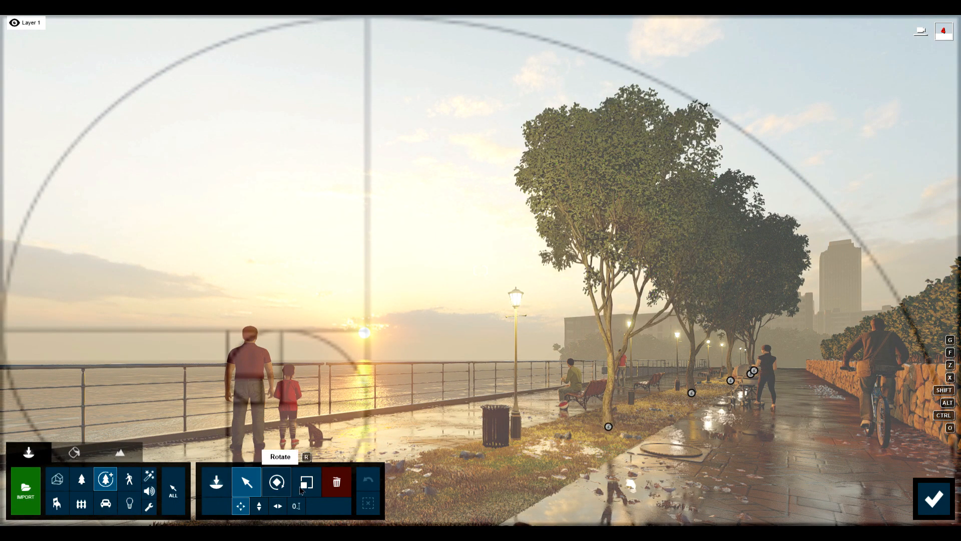
left_click(306, 481)
left_click(608, 427)
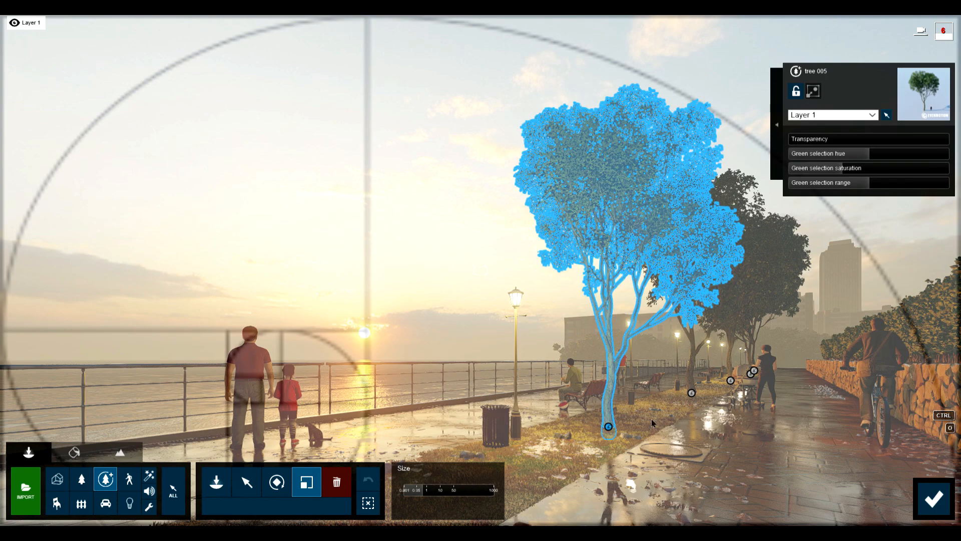
left_click(693, 394)
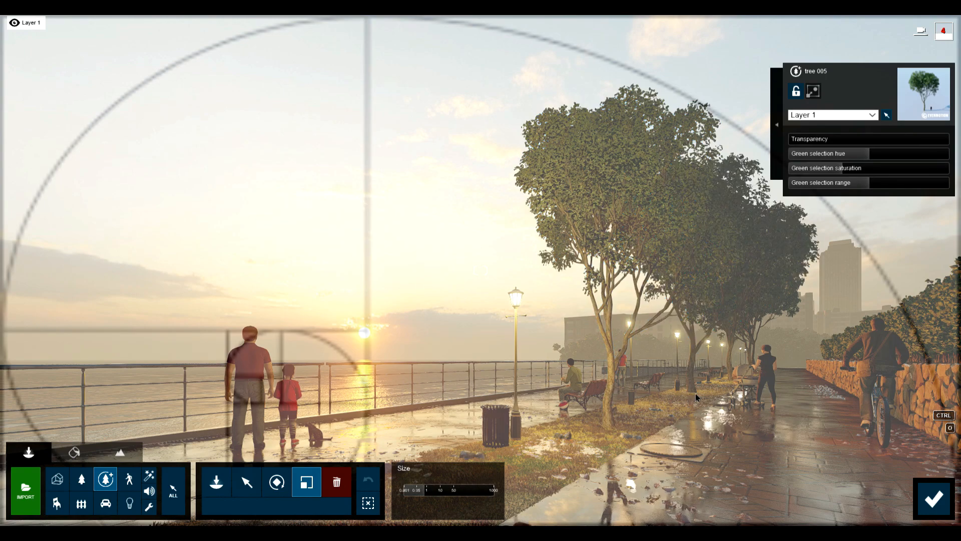
left_click(692, 394)
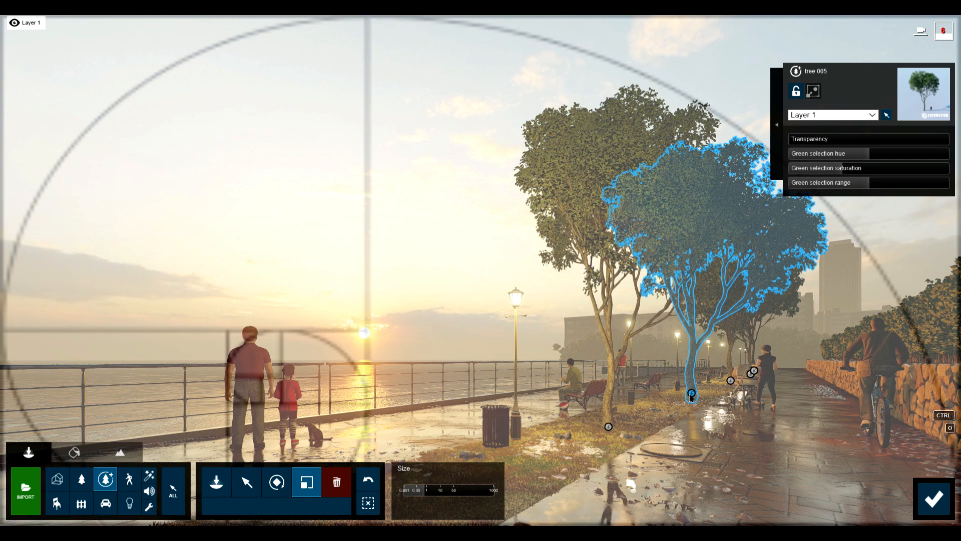
left_click_drag(693, 395, 777, 339)
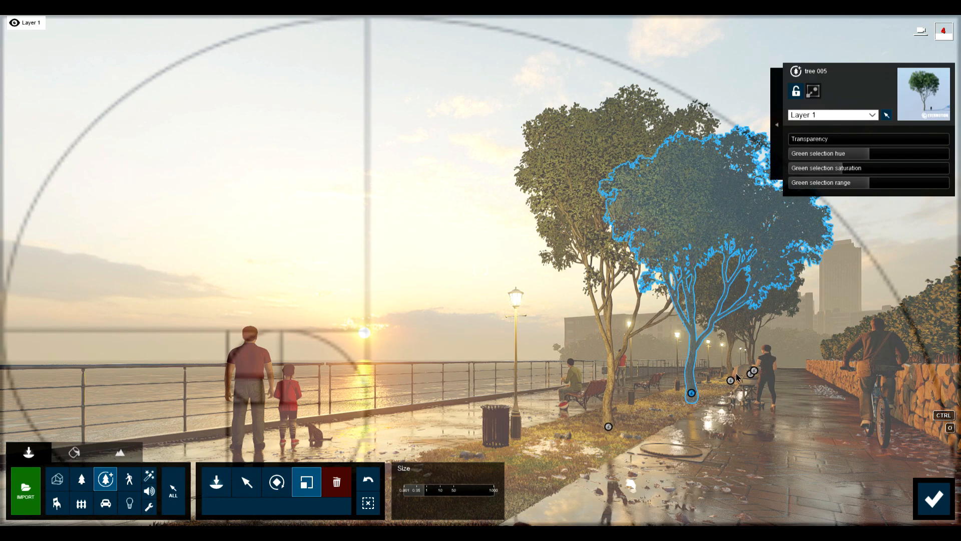
Move the cyclist slightly closer to the stone wall and return to the photo effects
left_click(129, 479)
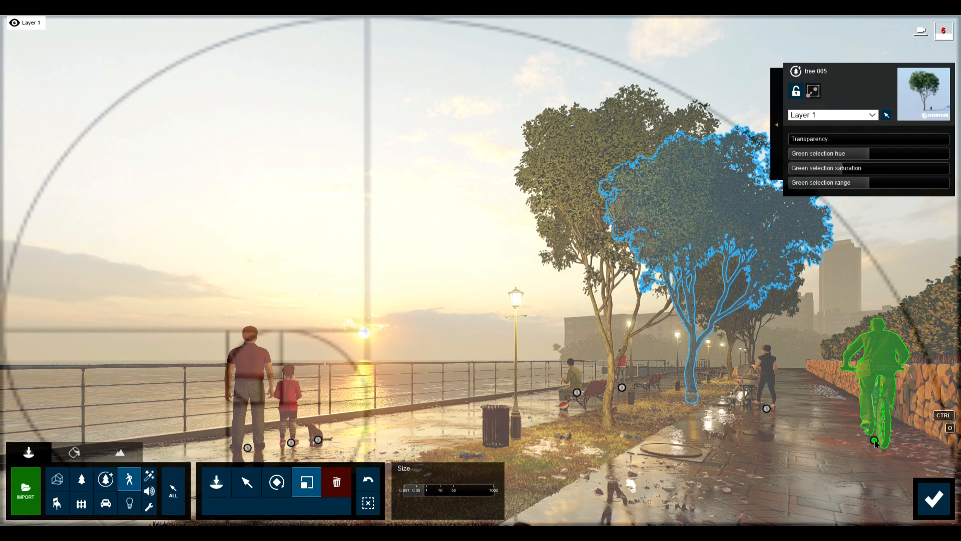
left_click(247, 482)
left_click(882, 444)
left_click_drag(884, 444, 889, 445)
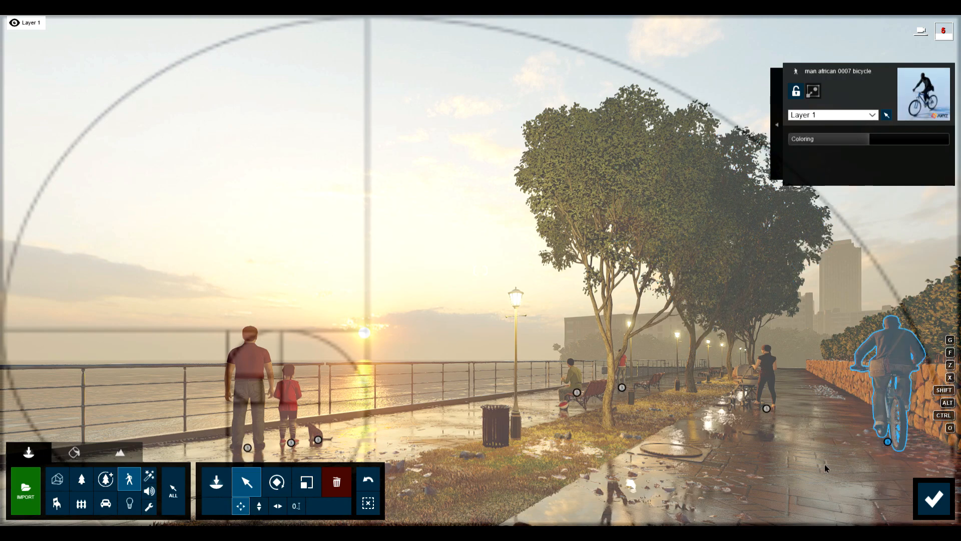
left_click(934, 498)
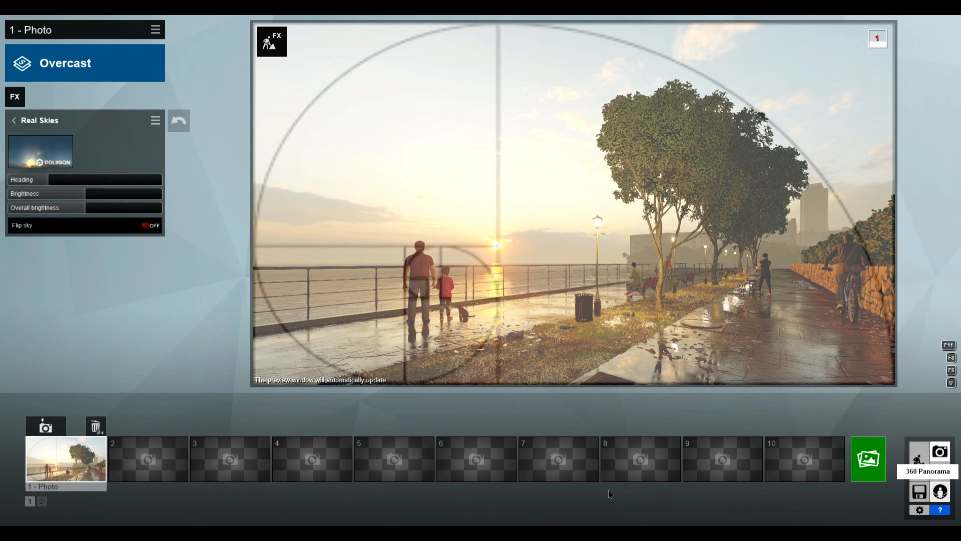
Disable the Image Overlay guide and add the Vignette effect to the photo
left_click(14, 120)
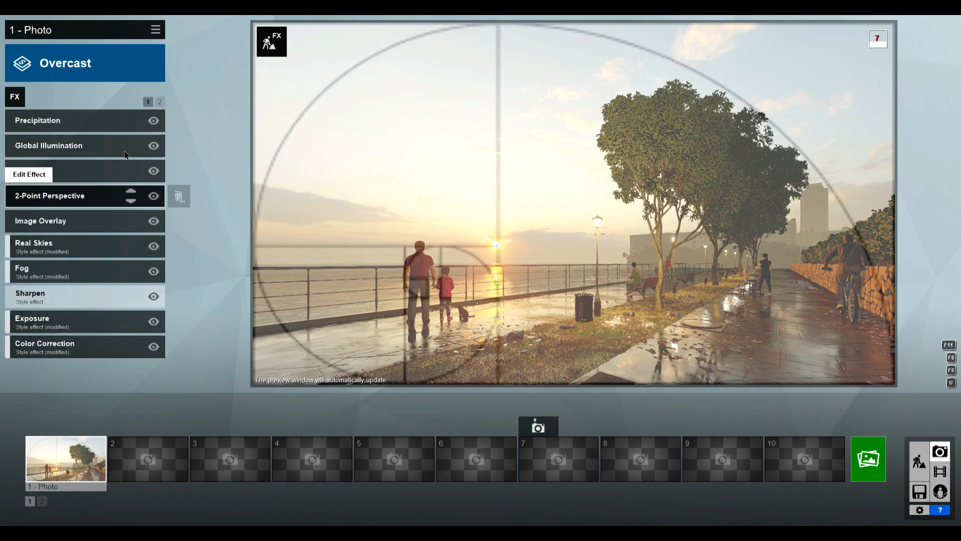
left_click(154, 221)
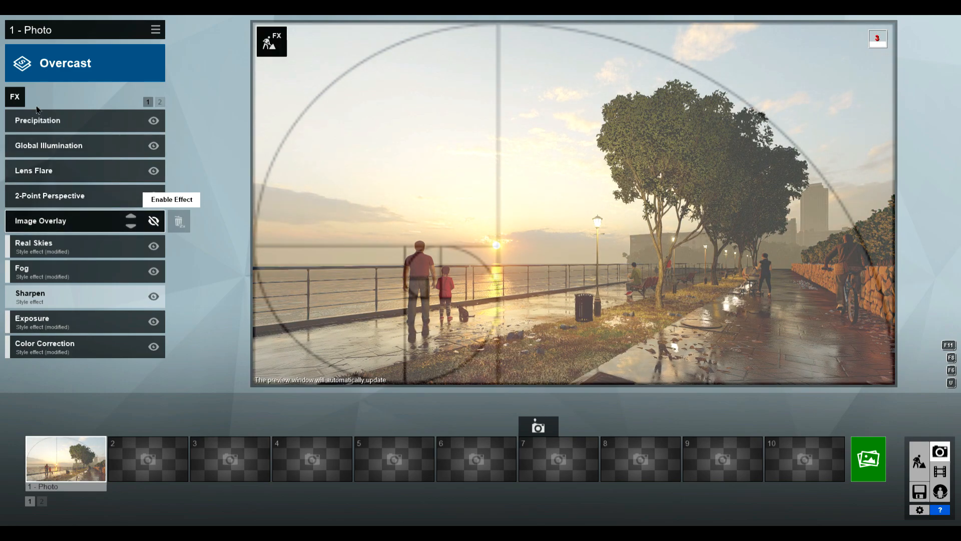
left_click(15, 98)
left_click(272, 225)
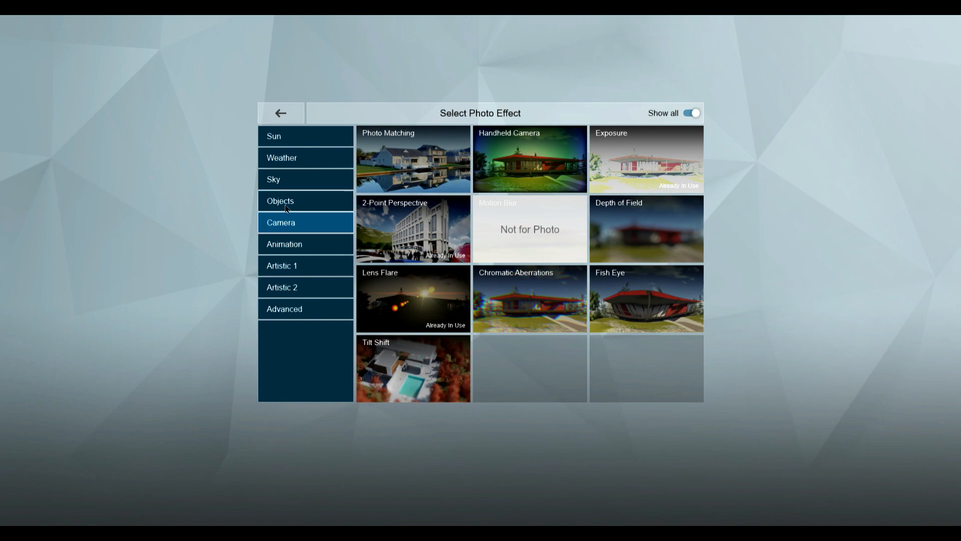
left_click(287, 206)
left_click(285, 164)
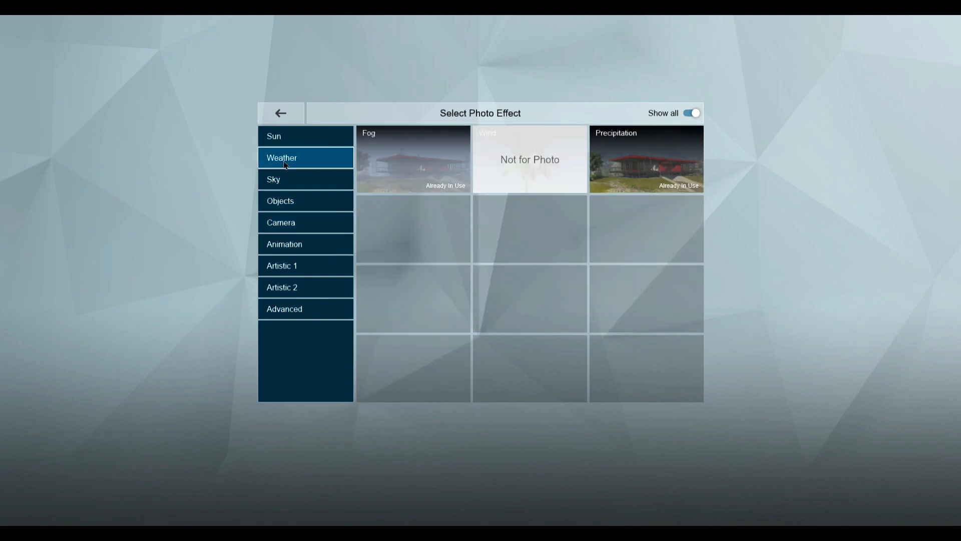
left_click(290, 244)
left_click(284, 266)
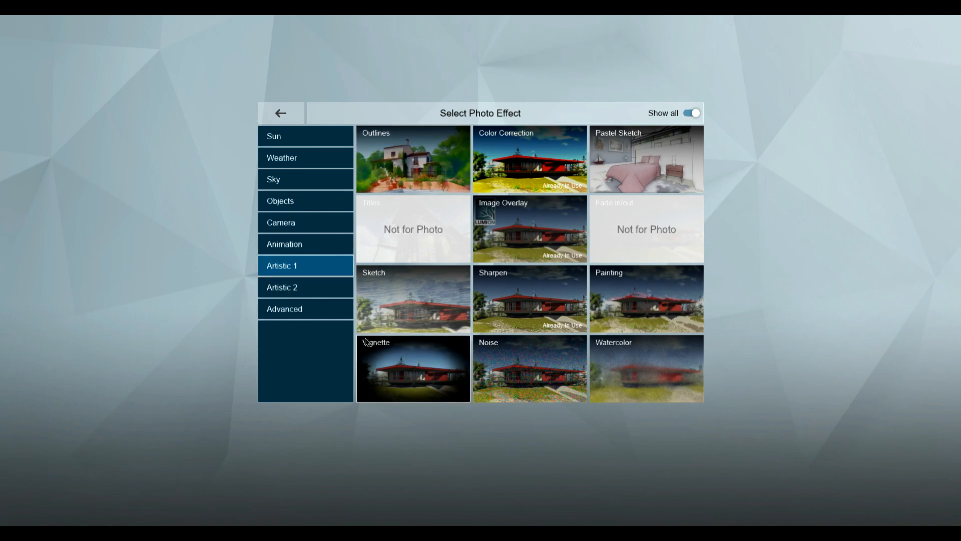
left_click(388, 363)
Set the vignette amount to 0.2 and raise the vignette softness slightly
left_click_drag(53, 140, 29, 142)
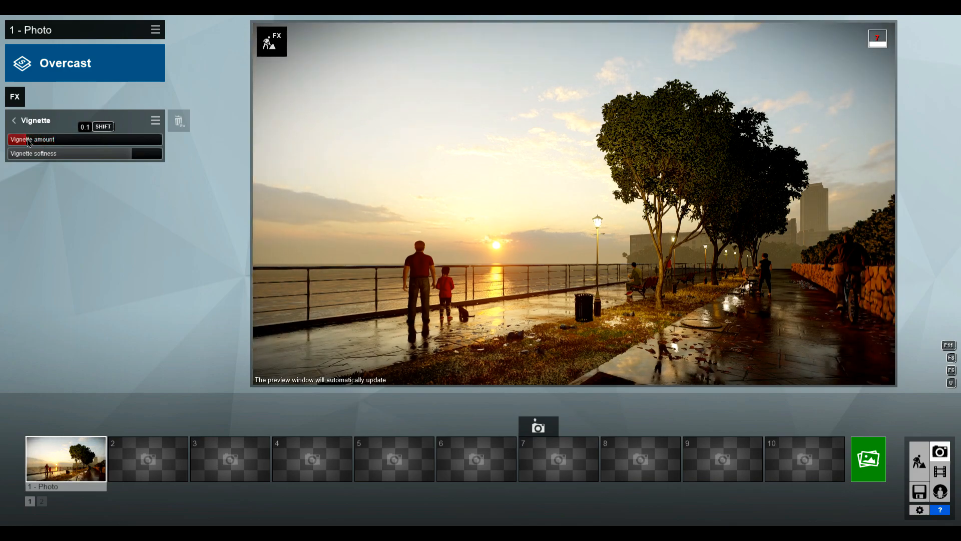
mouse_move(128, 160)
left_mouse_down()
mouse_move(158, 154)
mouse_move(65, 154)
mouse_move(157, 155)
mouse_move(141, 156)
left_mouse_up()
left_click(34, 143)
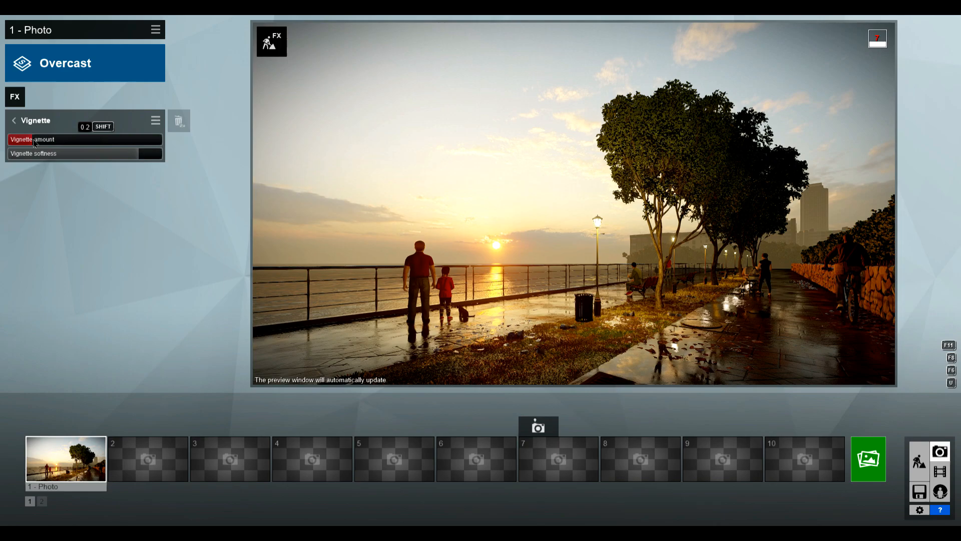
left_click(60, 120)
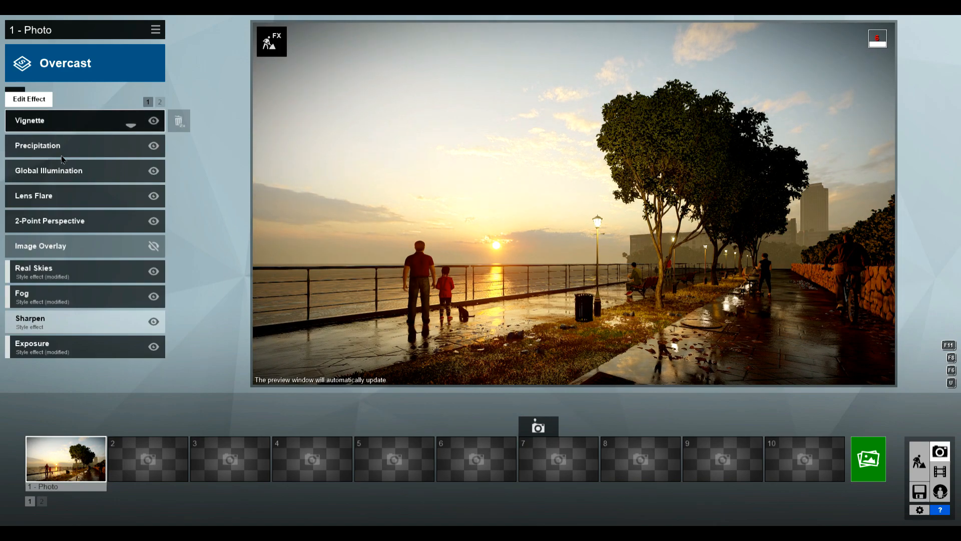
Set the Precipitation effect's phase to 0.4 and inspect the ground wetness in the preview
left_click(48, 151)
left_click(65, 154)
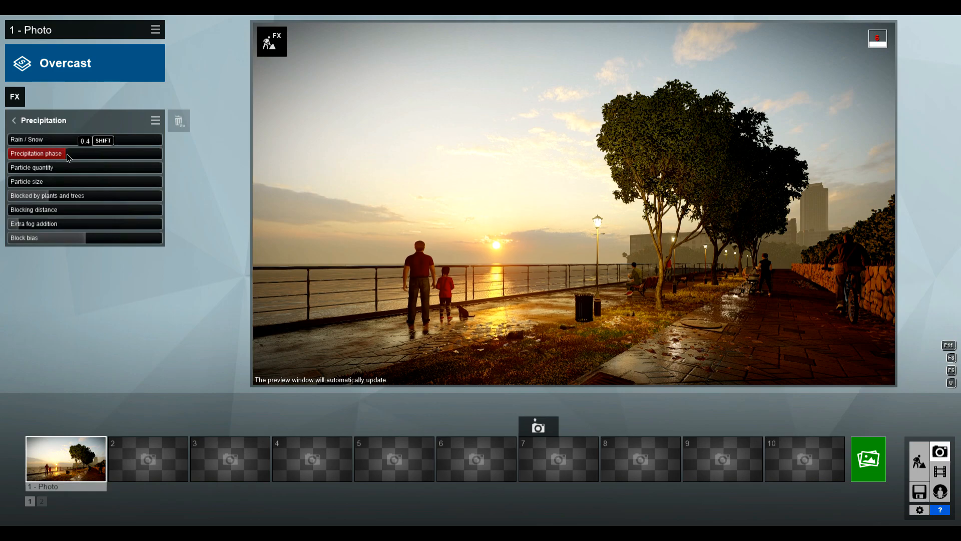
mouse_move(566, 212)
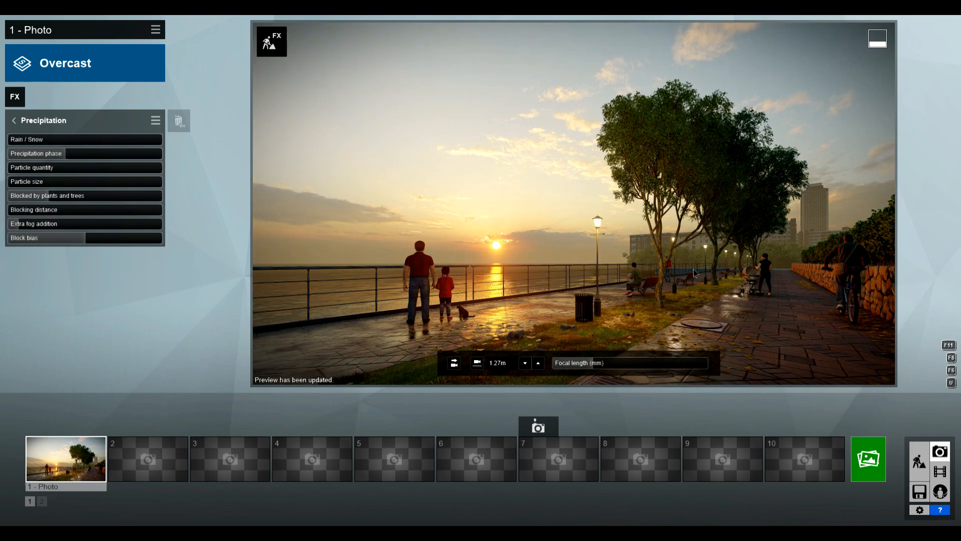
left_click(14, 122)
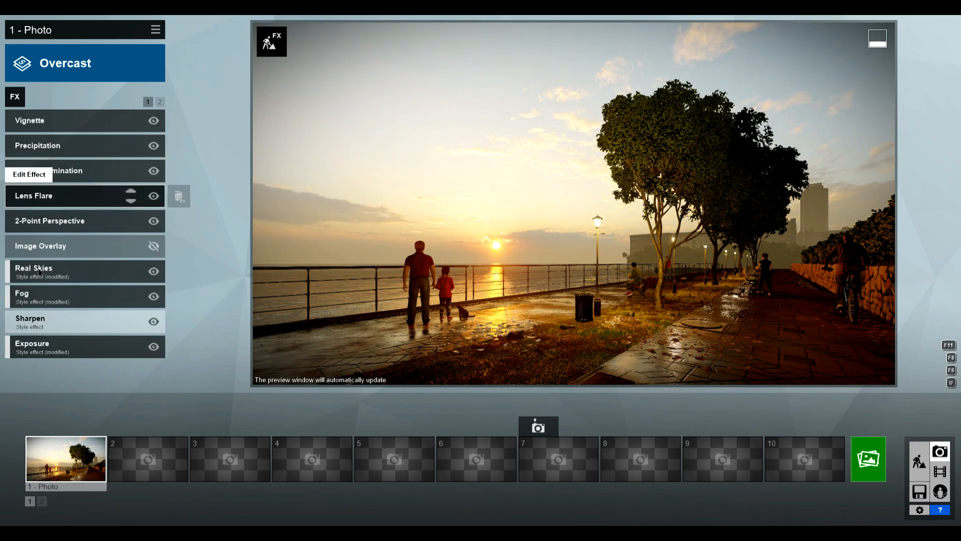
Check the settings of the Hyperlight and Reflection effects
left_click(160, 102)
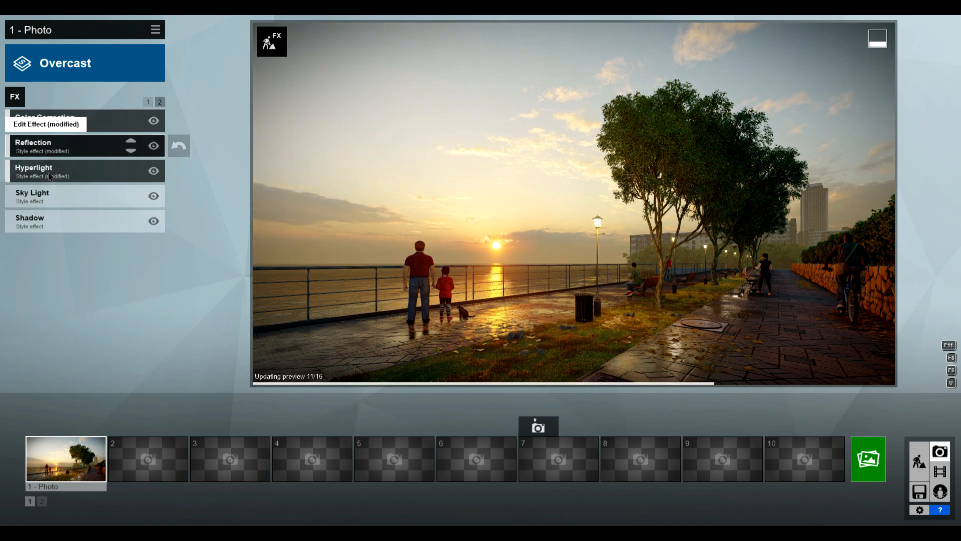
left_click(50, 176)
left_click(14, 122)
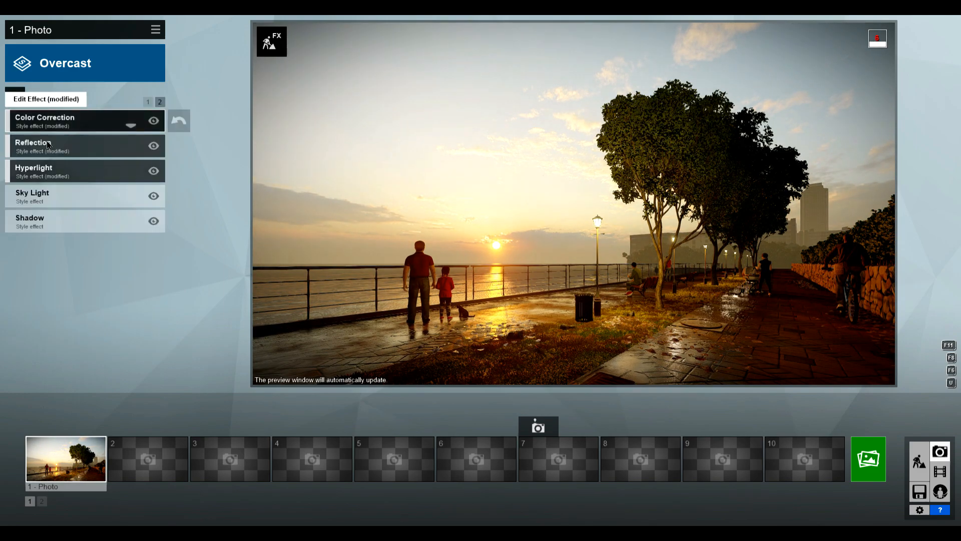
left_click(47, 146)
left_click(15, 122)
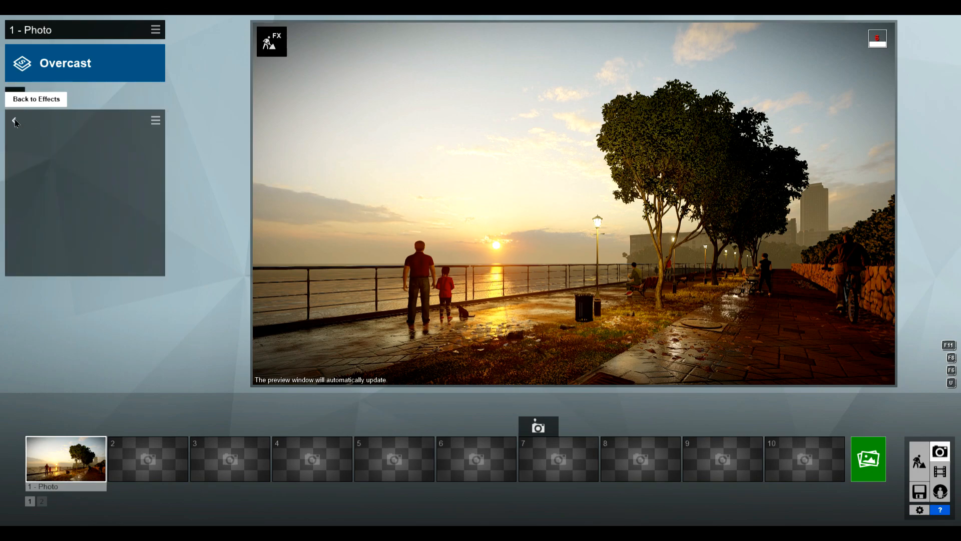
Add the Analog Color Lab effect to the photo
left_click(17, 122)
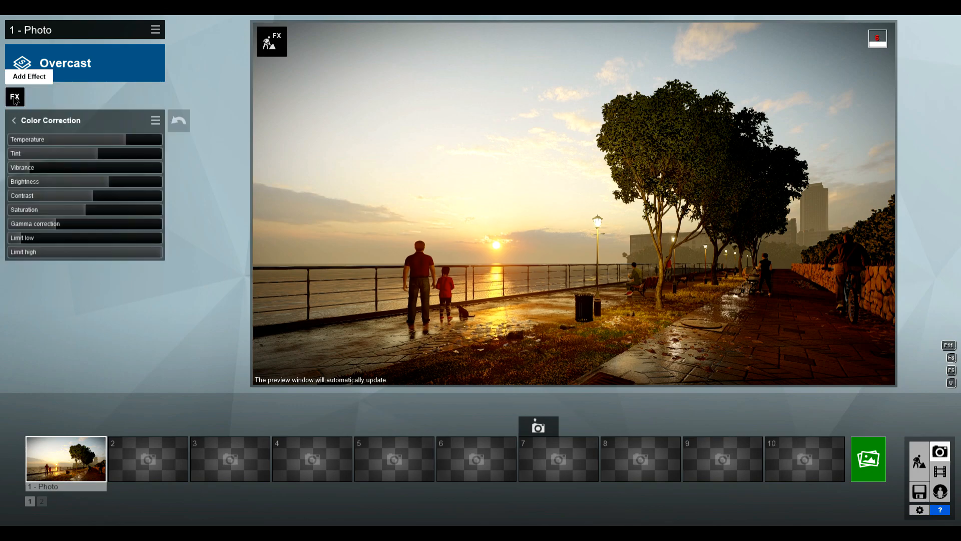
left_click(17, 99)
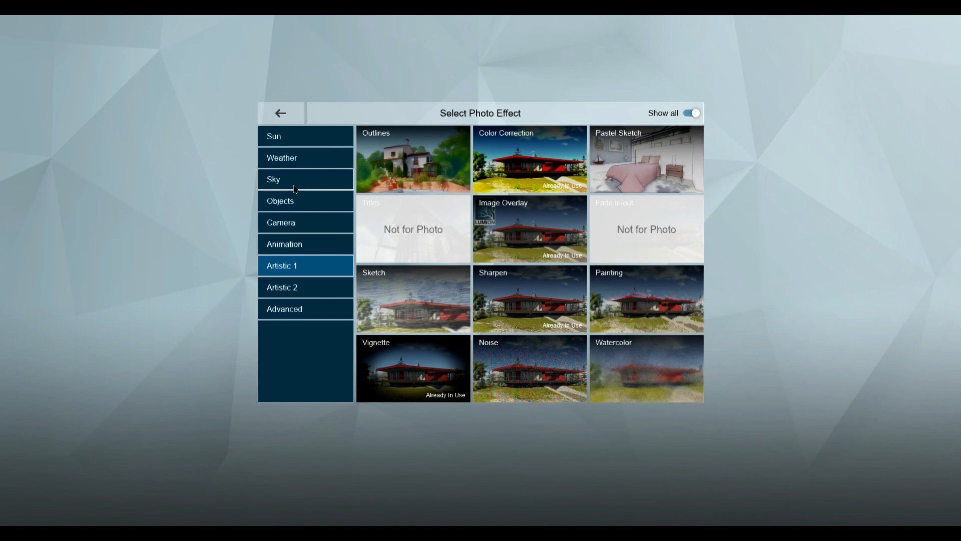
left_click(289, 291)
left_click(521, 170)
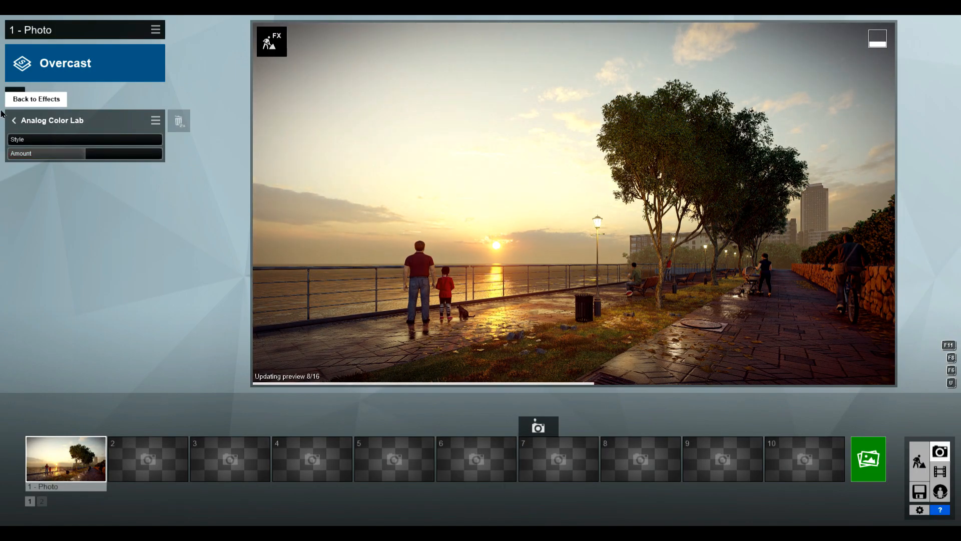
Add the Bloom effect to the photo and set its amount to 0.1
left_click(15, 98)
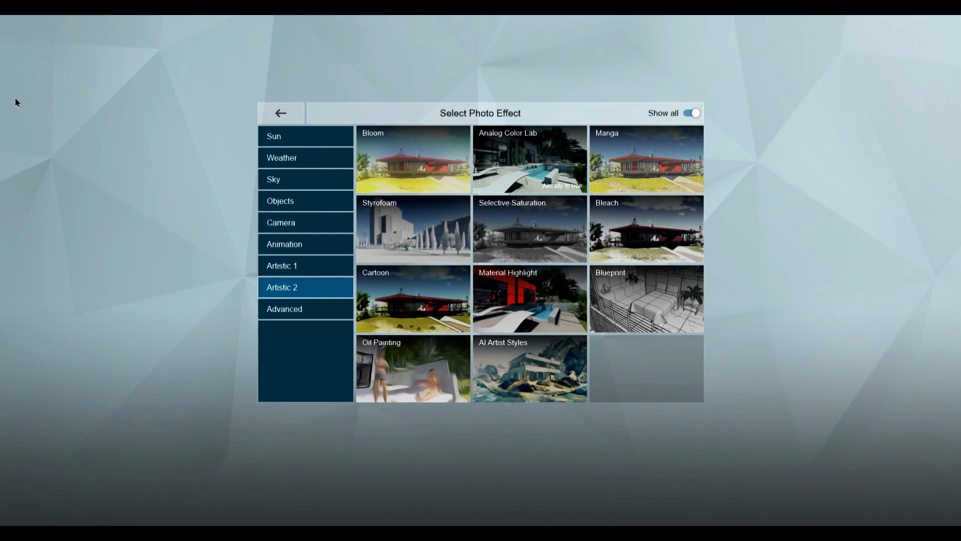
left_click(394, 164)
left_click_drag(45, 145, 38, 145)
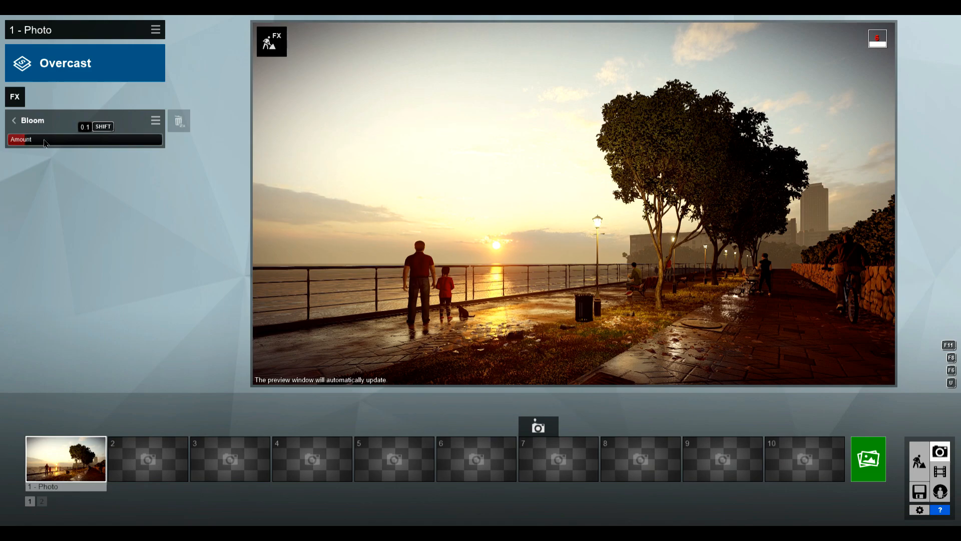
left_click_drag(91, 143, 35, 142)
left_click_drag(24, 142, 23, 143)
left_click(14, 121)
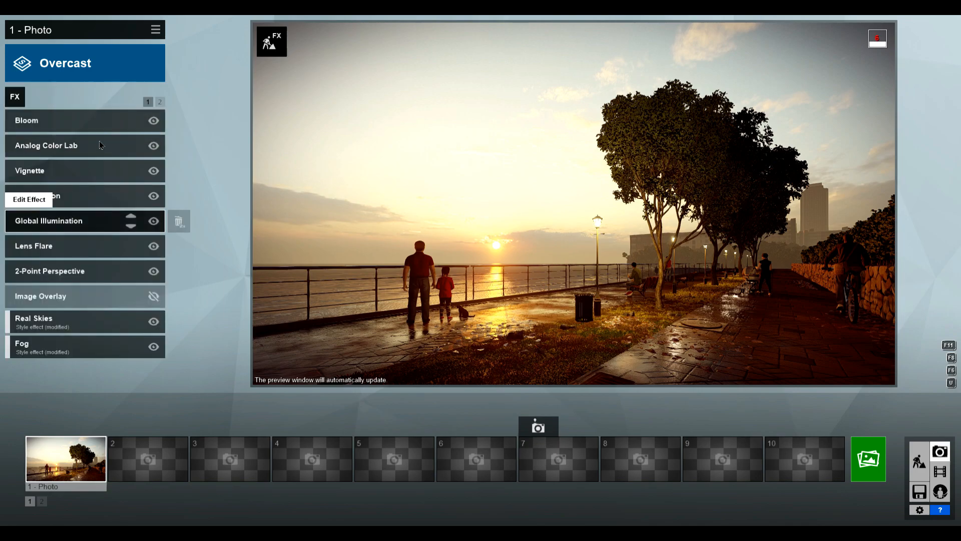
Browse the Sky, Objects, Camera, Animation and Artistic photo effects for another one to add
left_click(16, 101)
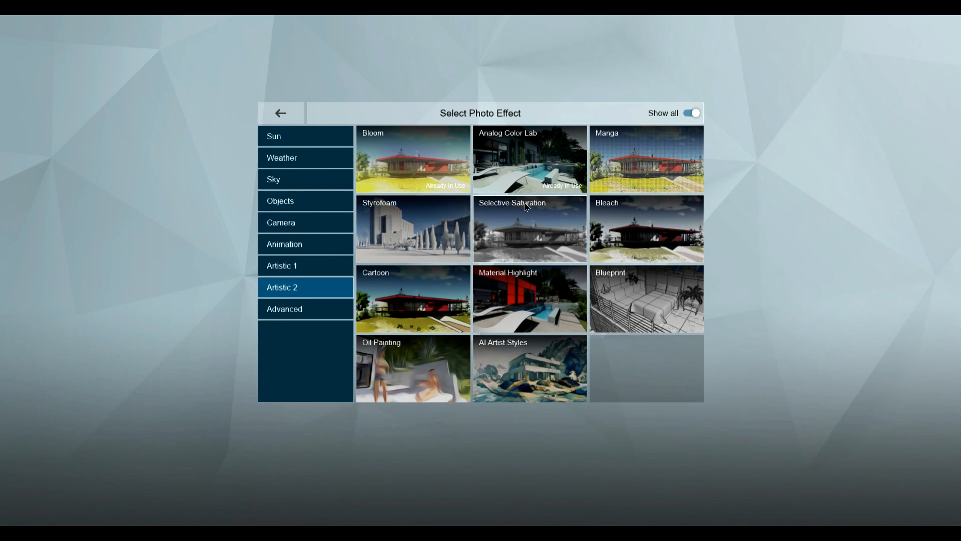
left_click(279, 186)
left_click(278, 201)
left_click(282, 223)
left_click(284, 245)
left_click(288, 268)
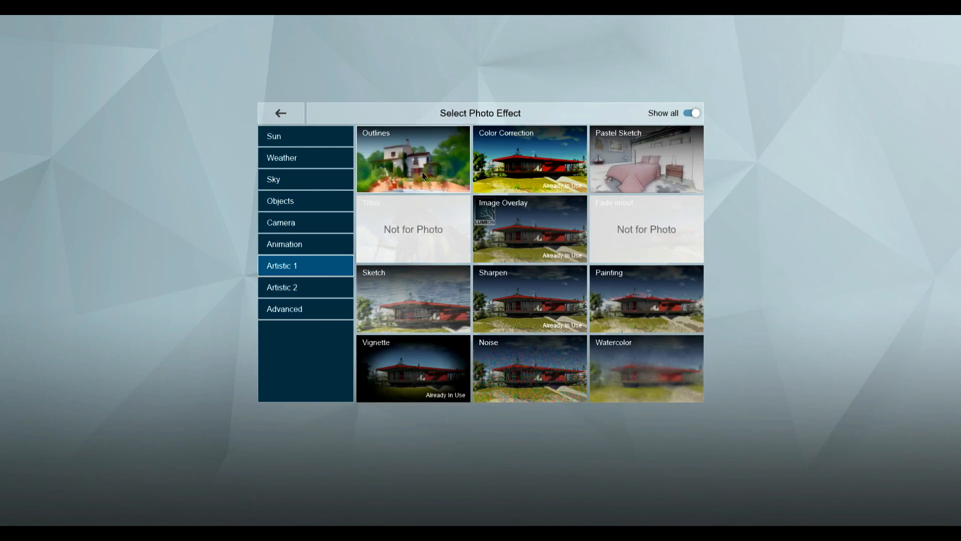
left_click(281, 288)
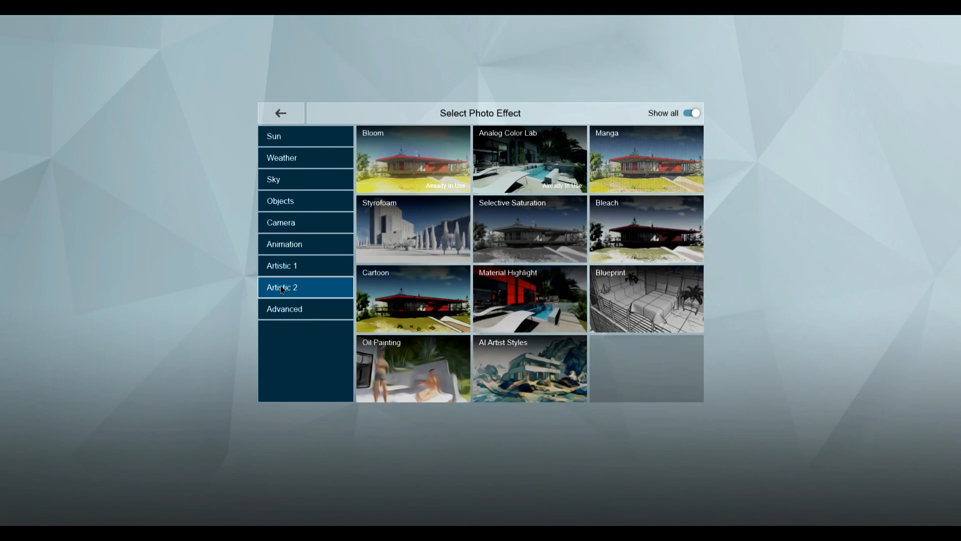